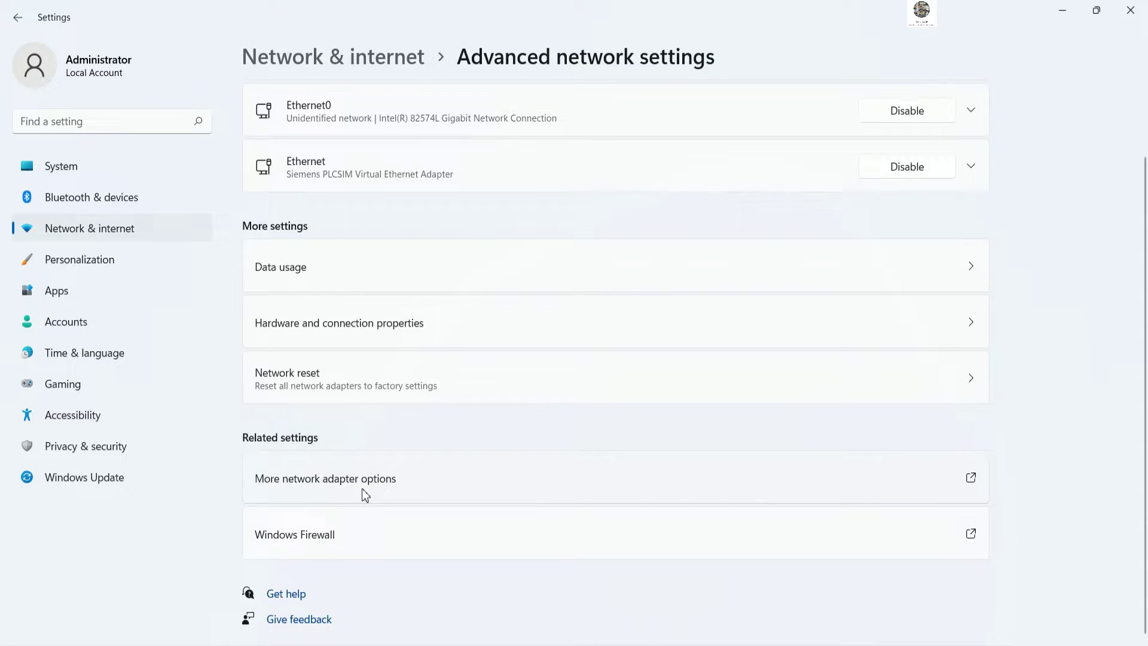
# Check the Ethernet0 adapter's static IPv4 address in the network adapter options, accept the settings and close the network connections
pyautogui.click(333, 484)
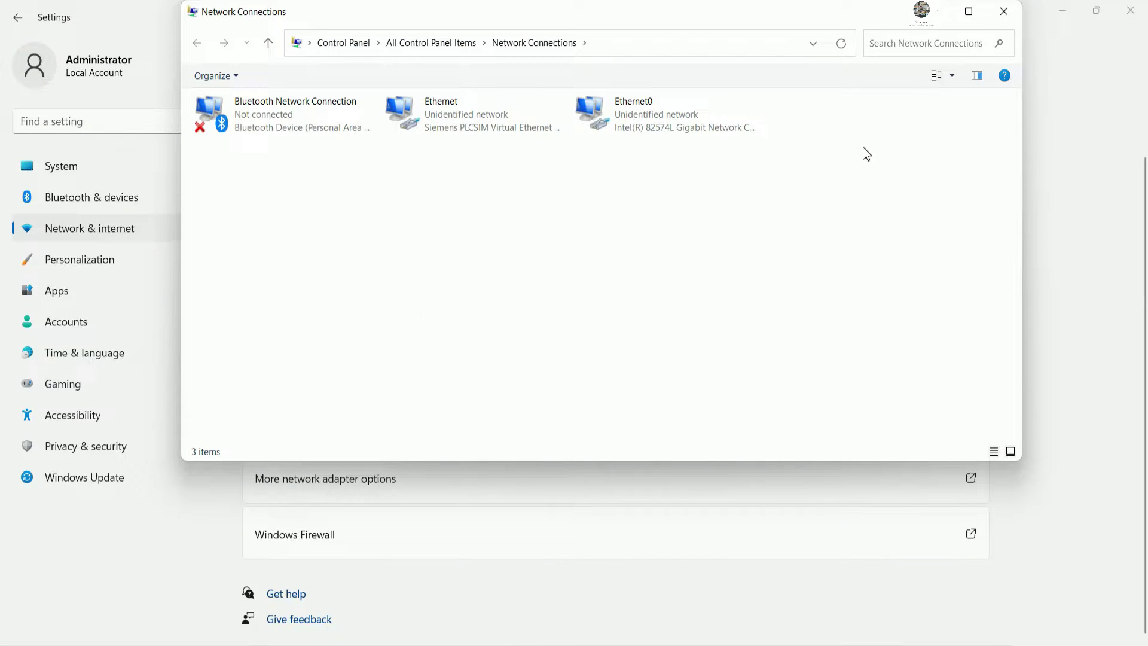
pyautogui.click(541, 128)
pyautogui.click(628, 125)
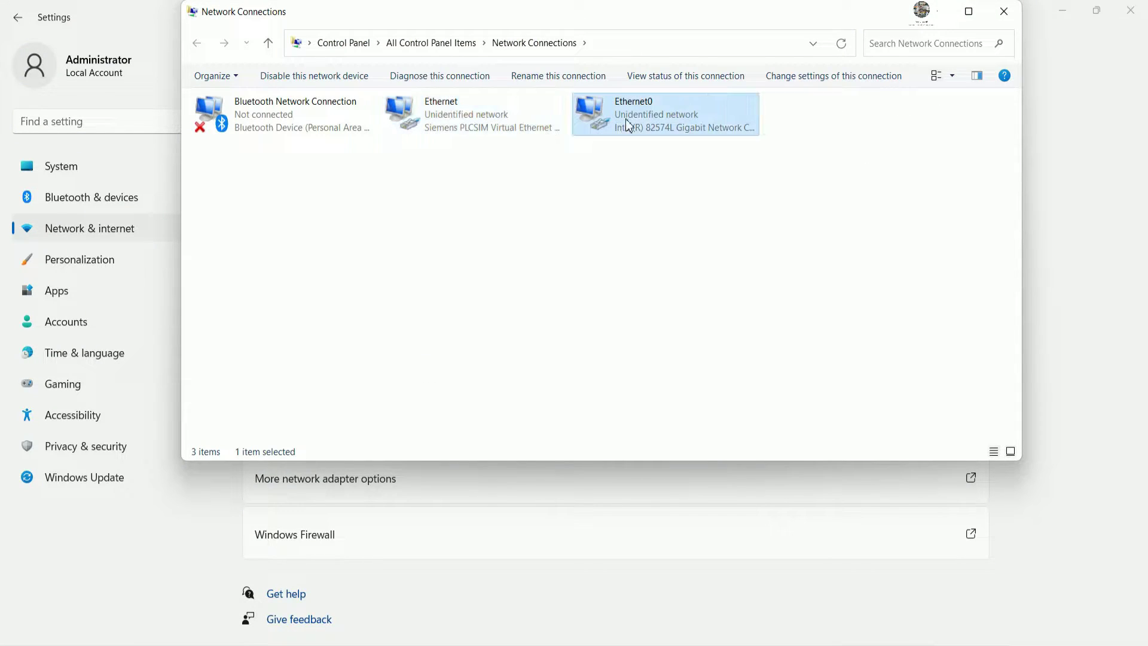
pyautogui.doubleClick(628, 125)
pyautogui.click(489, 448)
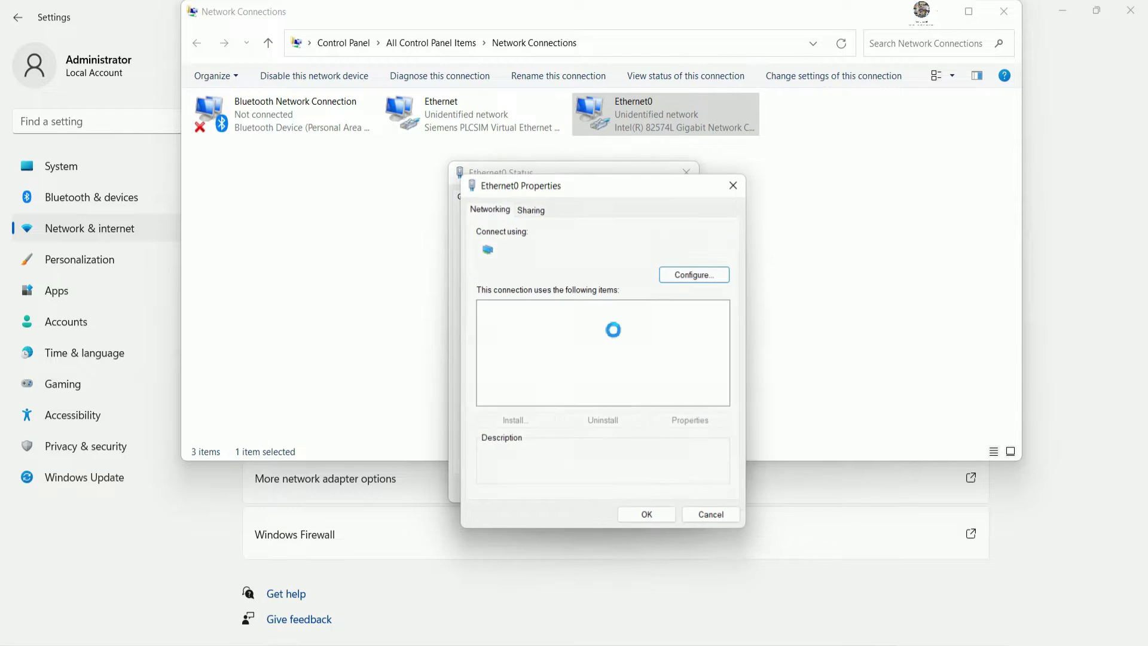
pyautogui.scroll(-2, 646, 338)
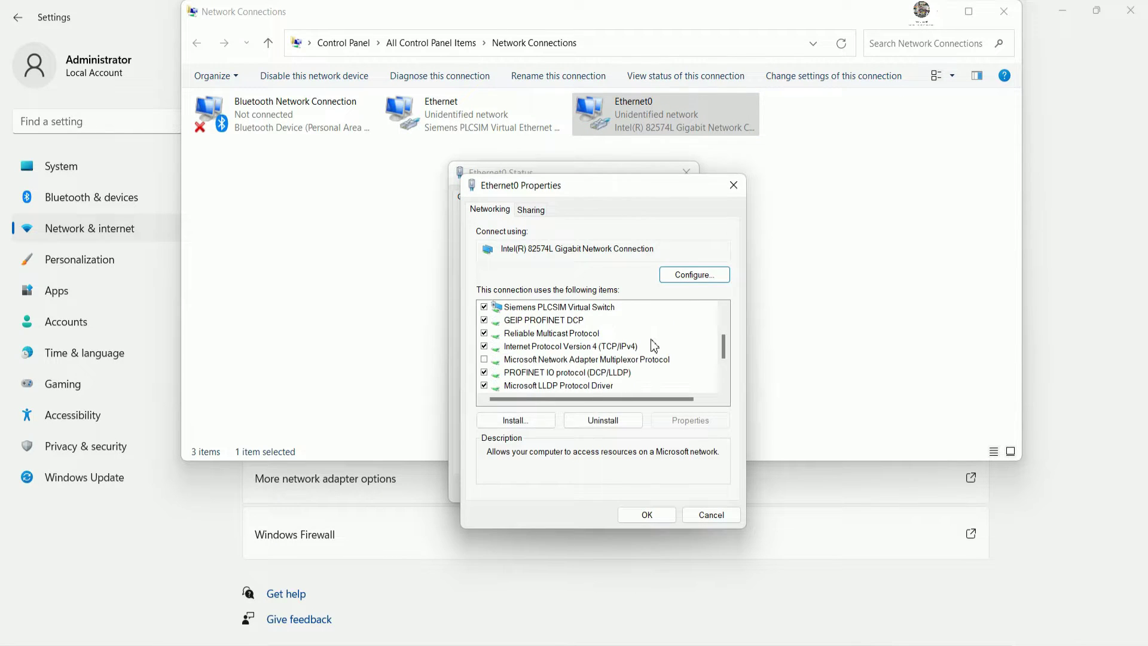
pyautogui.doubleClick(526, 347)
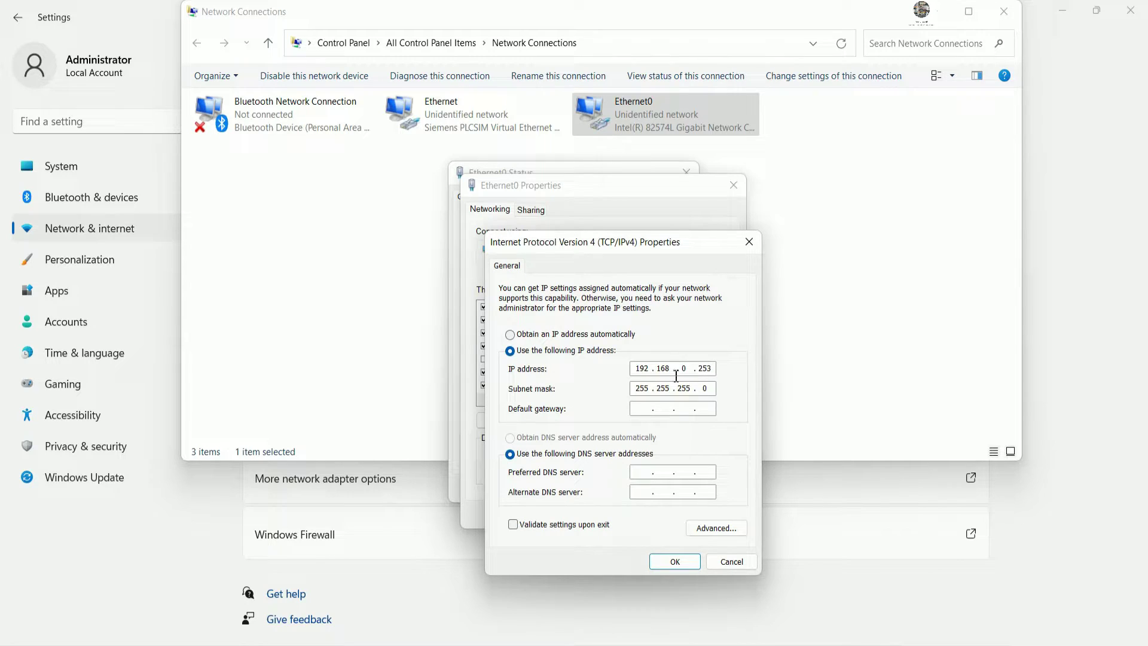
pyautogui.click(674, 568)
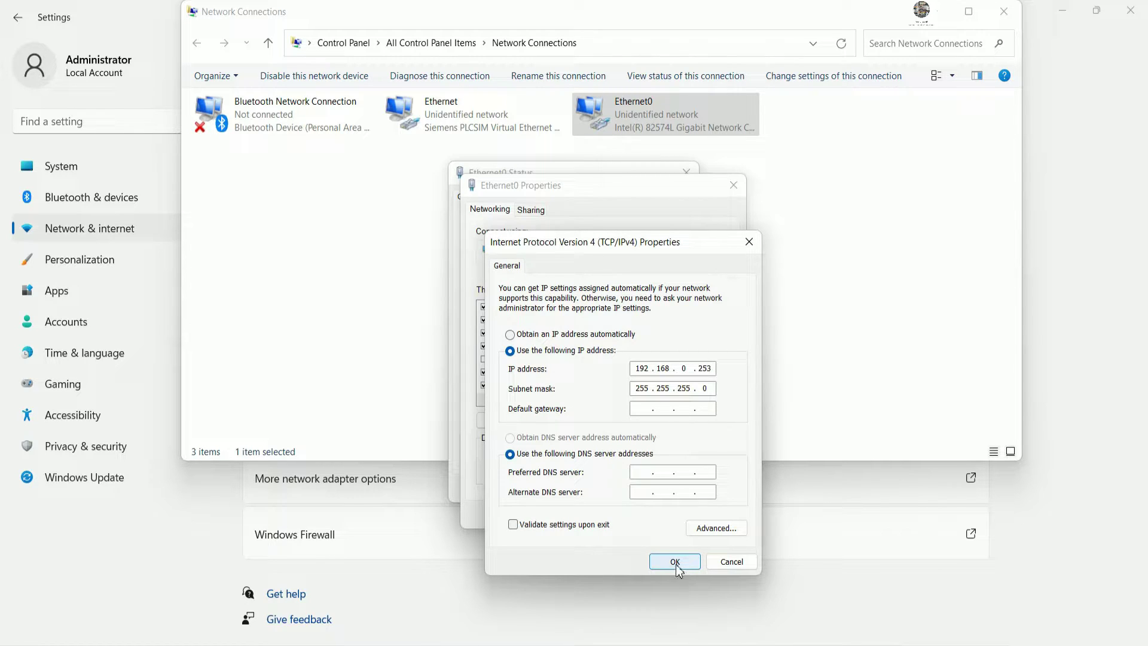
pyautogui.click(652, 513)
pyautogui.click(675, 490)
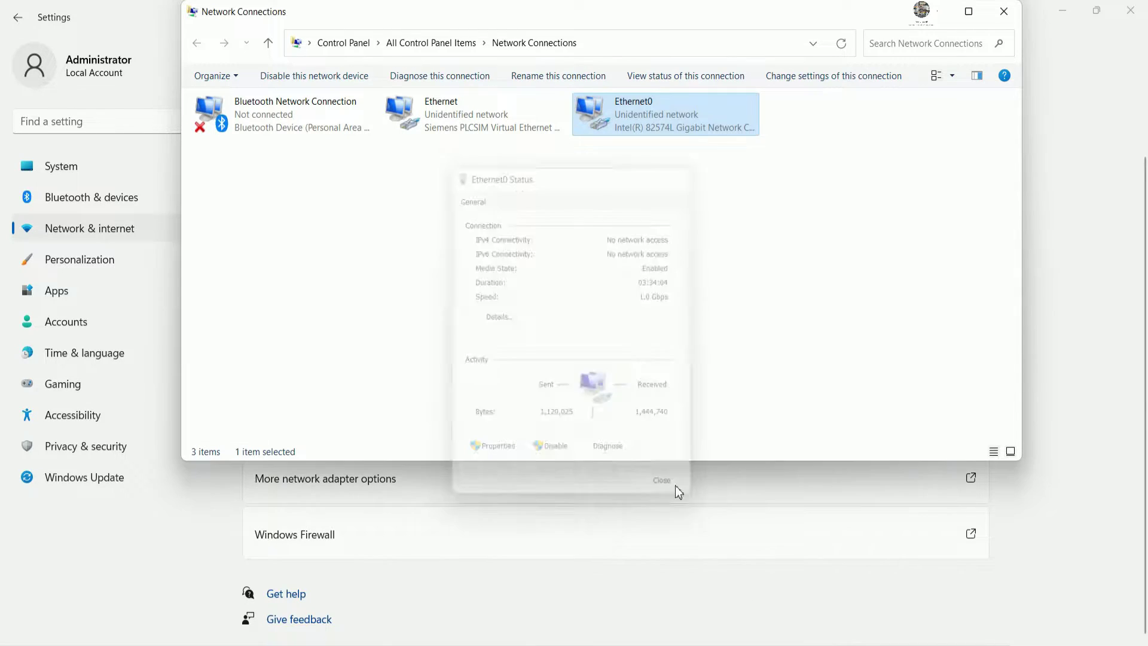
pyautogui.click(1005, 14)
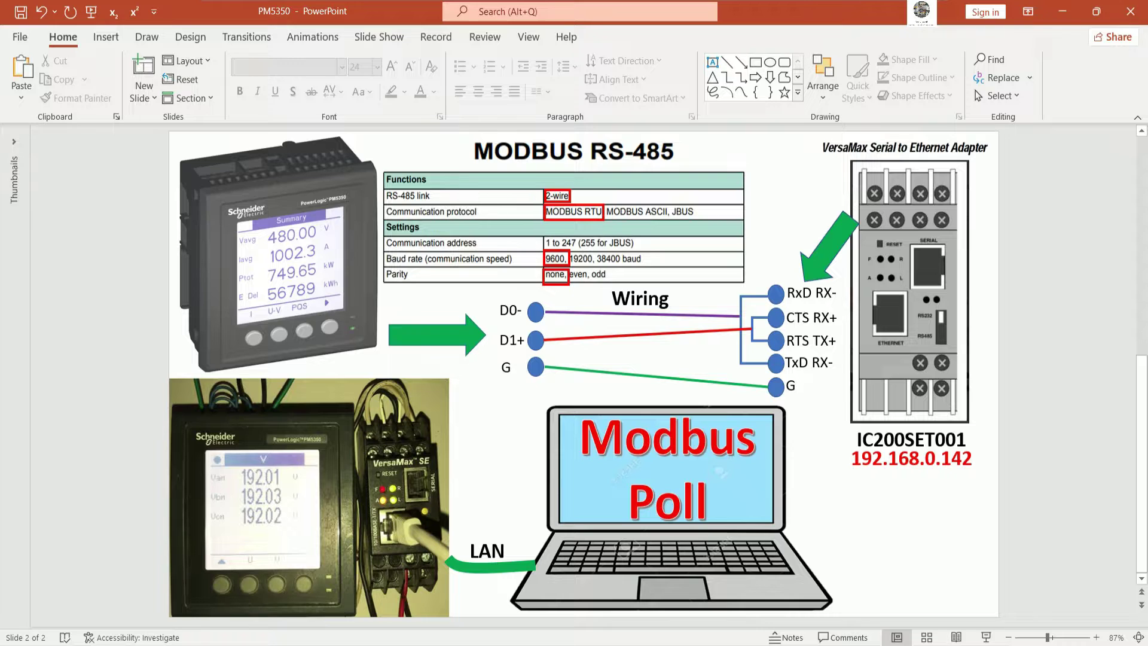
# Switch to Notepad and add the line "Let try to ping to VerSaMax Serial to Ethernet Adapter IP 192.168.0.142"
pyautogui.click(763, 601)
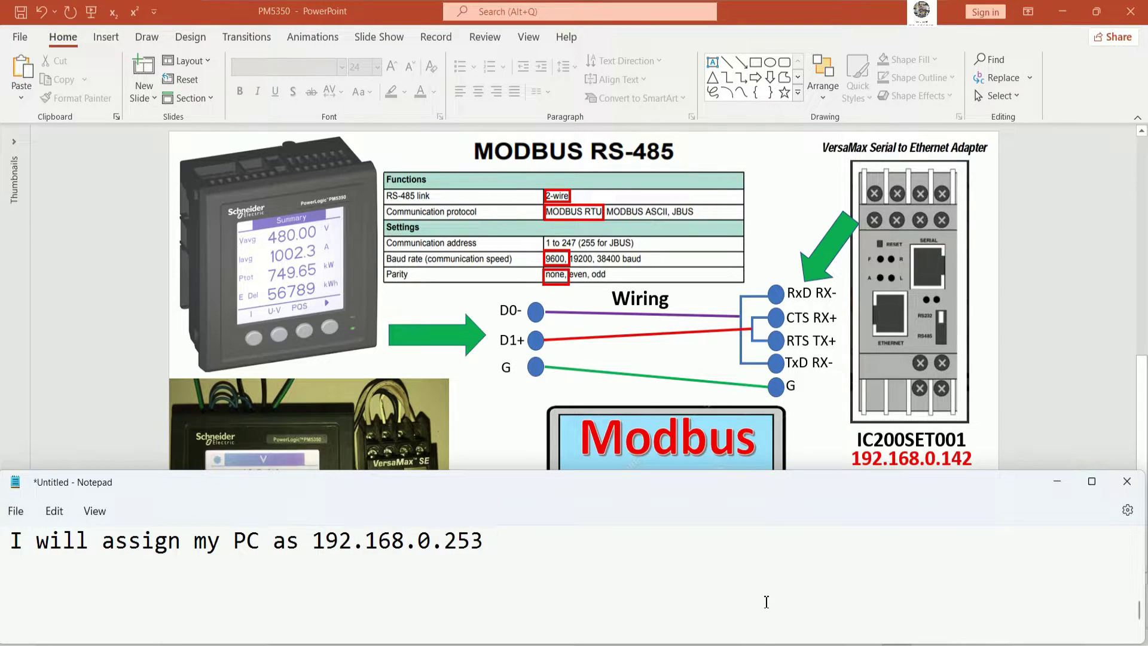
pyautogui.press('Return')
pyautogui.write('Let try to ping to ')
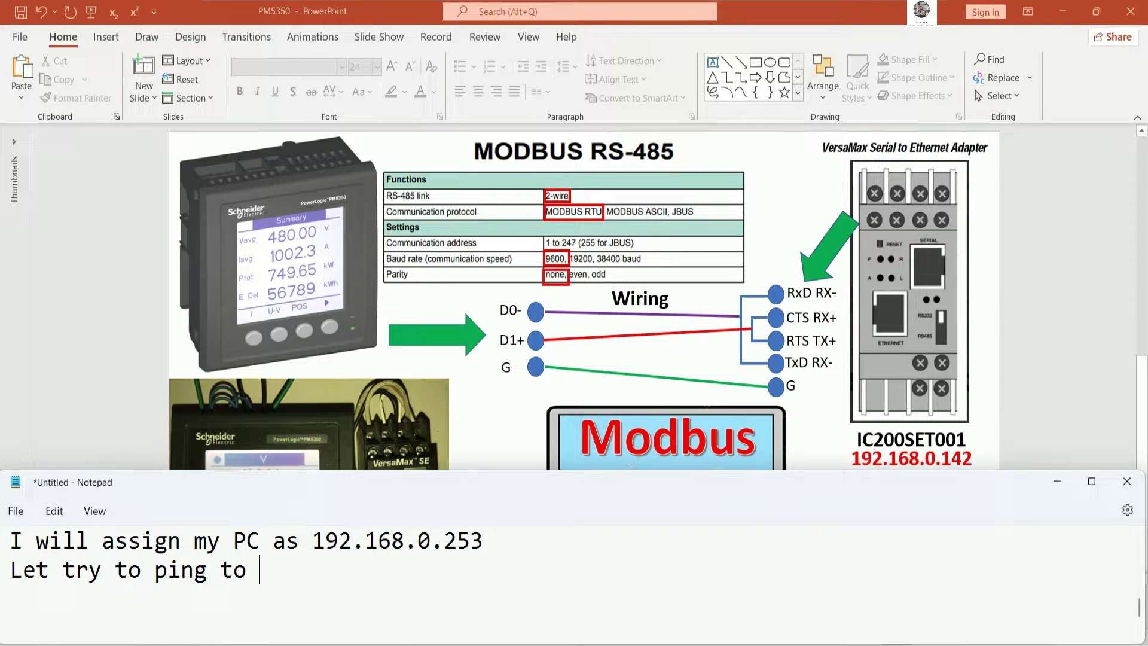
pyautogui.write('VerSaMax Ser')
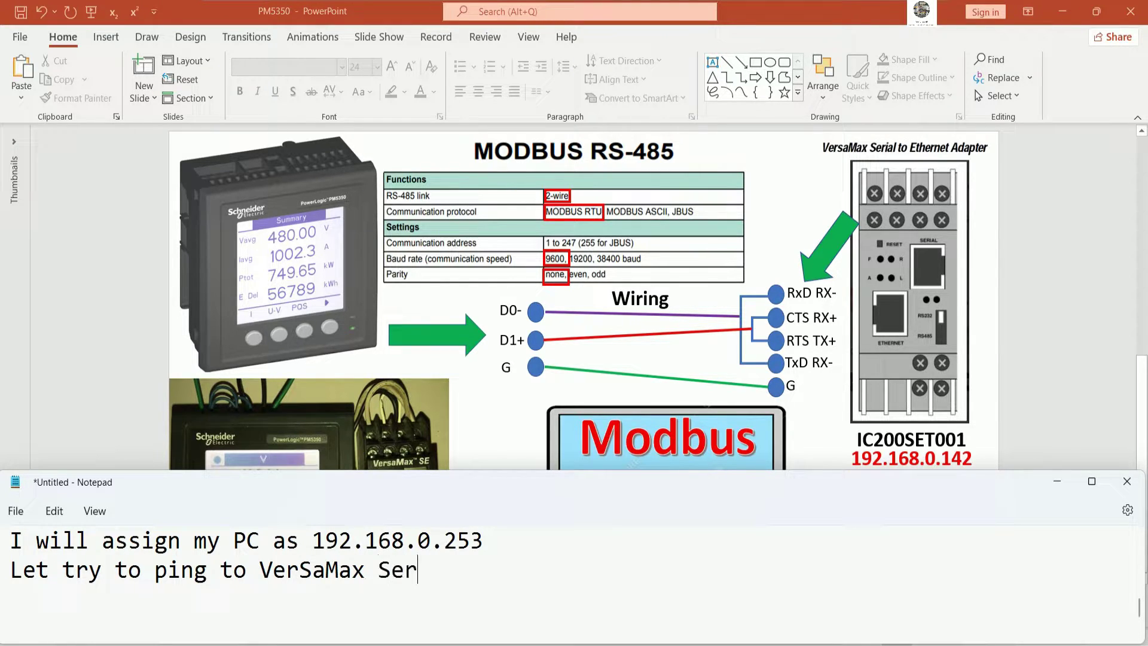
pyautogui.write('ial to E')
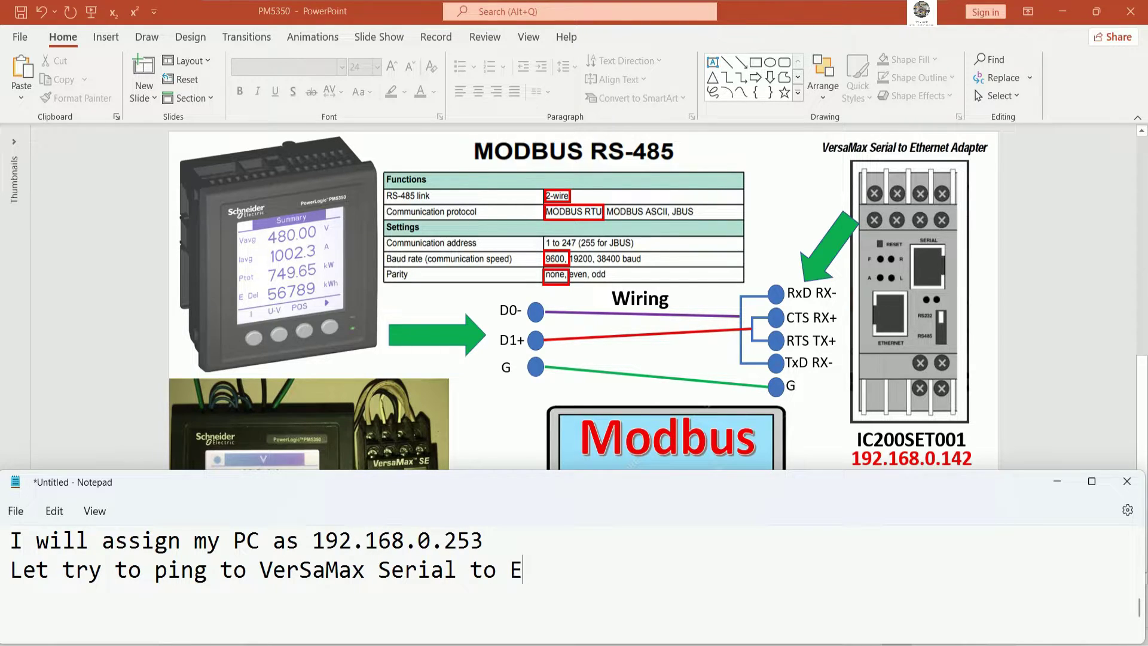
pyautogui.write('thernet Adapter')
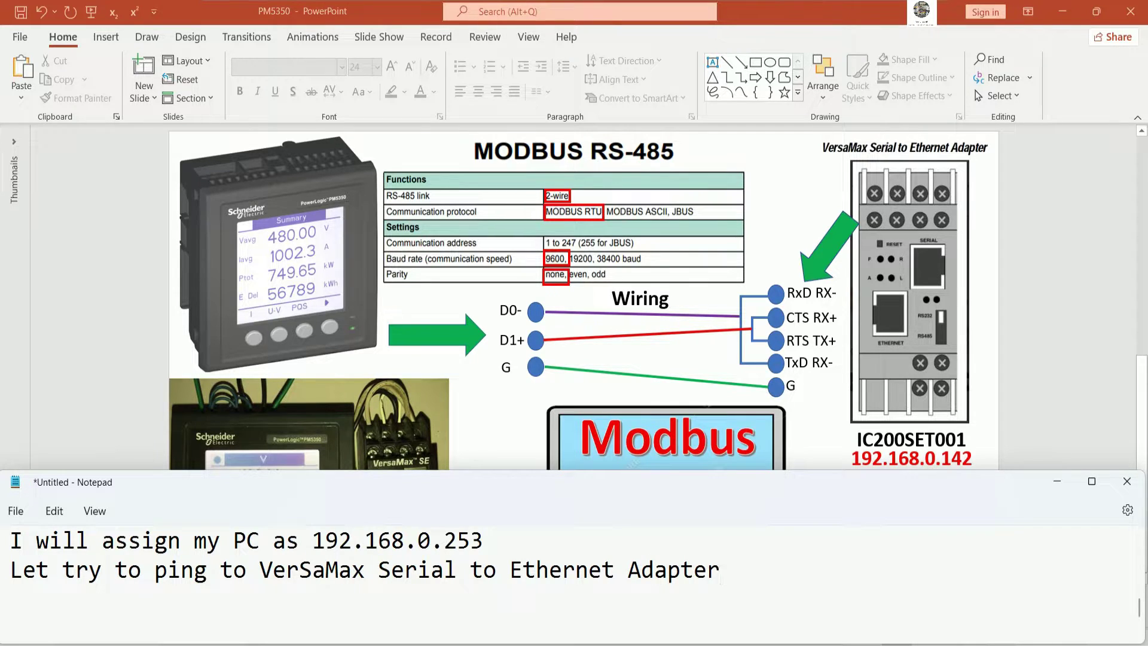
pyautogui.write(' IP 192.1')
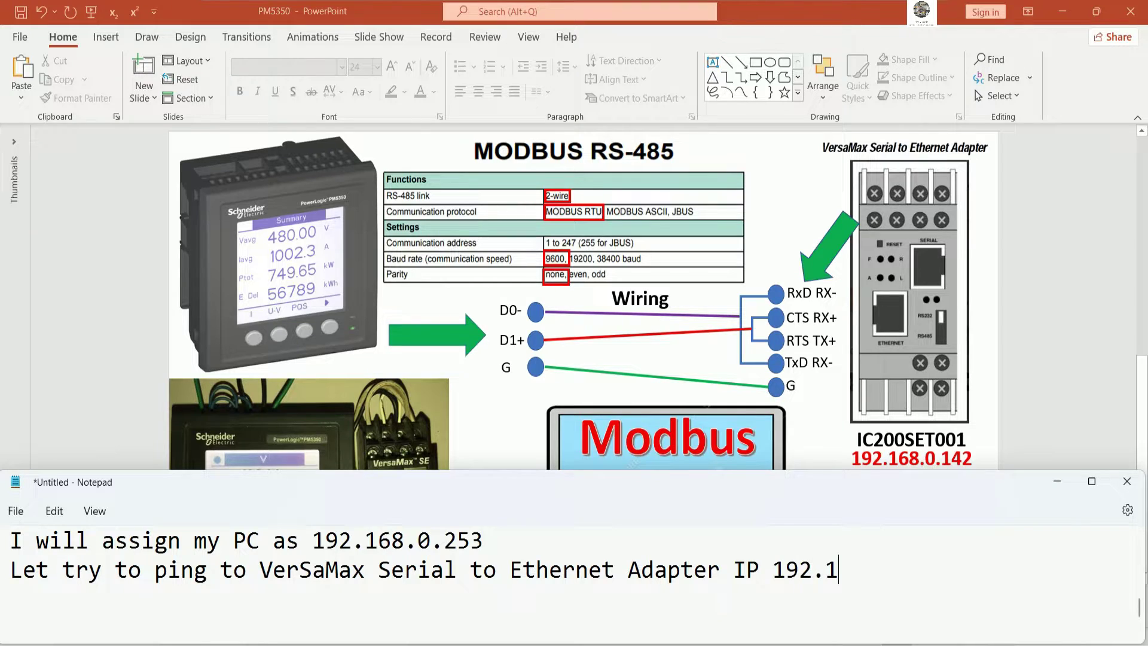
pyautogui.write('68.0.142')
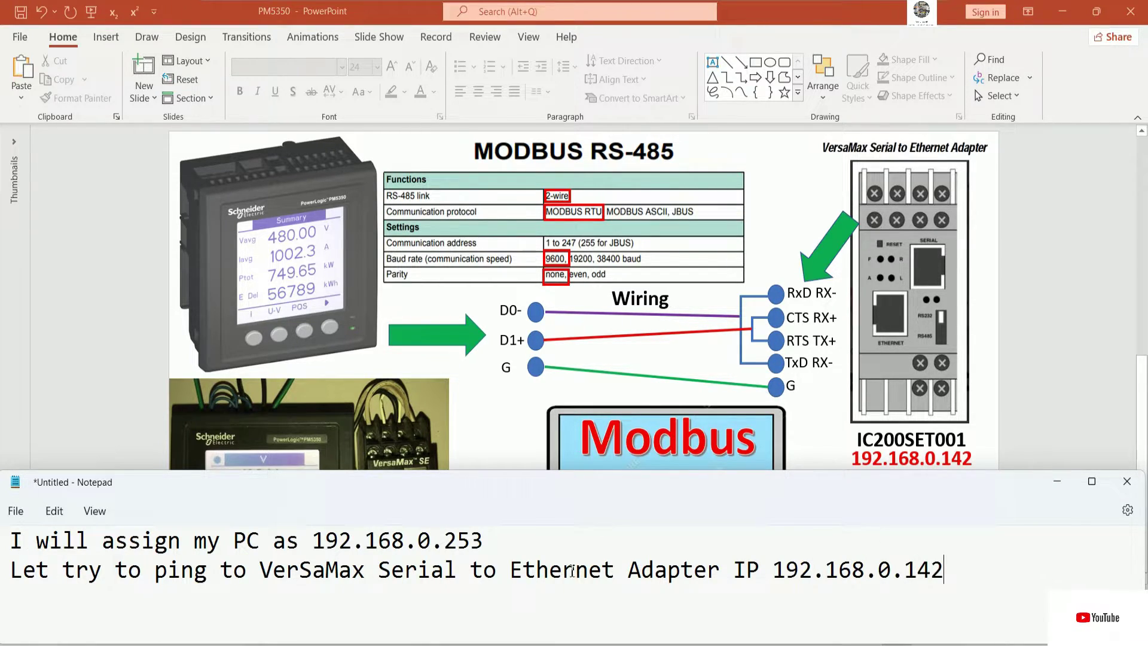
# Launch a command prompt with cmd and run the continuous ping "ping 192.168.0.142 -t"
pyautogui.press('super+r')
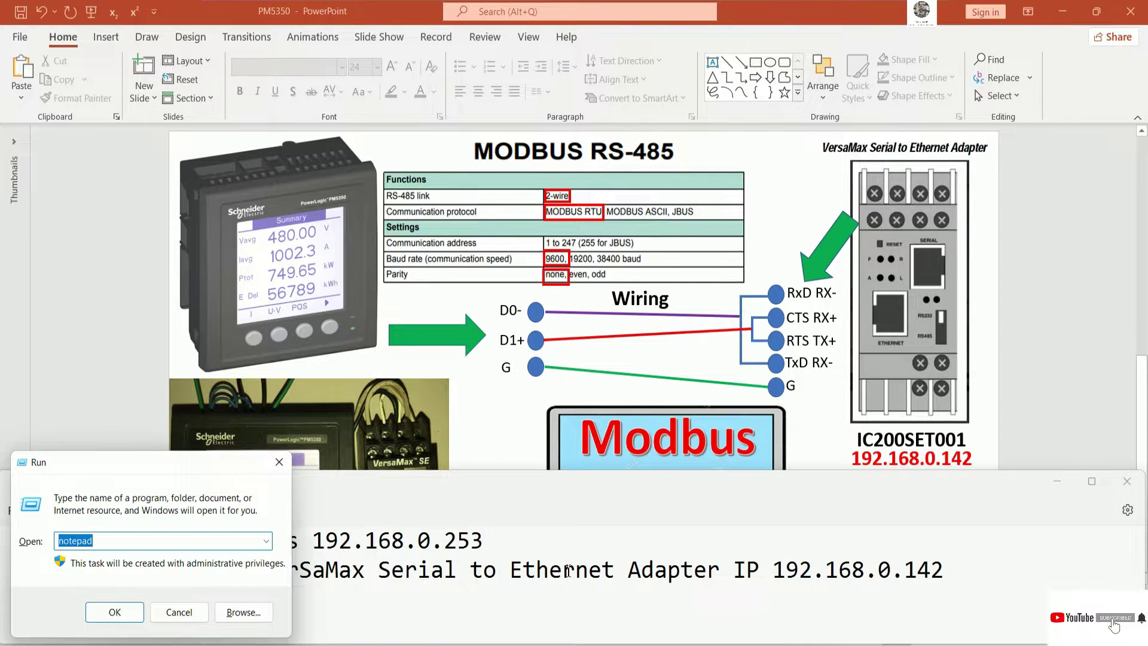
pyautogui.write('cmd')
pyautogui.press('Return')
pyautogui.write('pin')
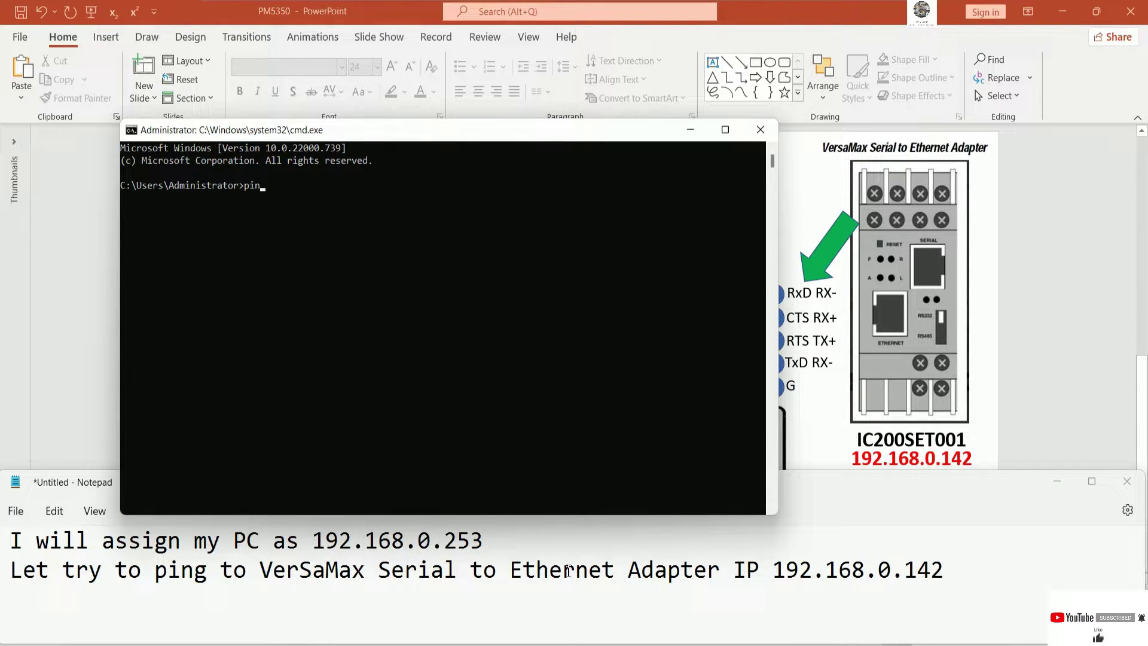
pyautogui.write('g 192.168.0.142')
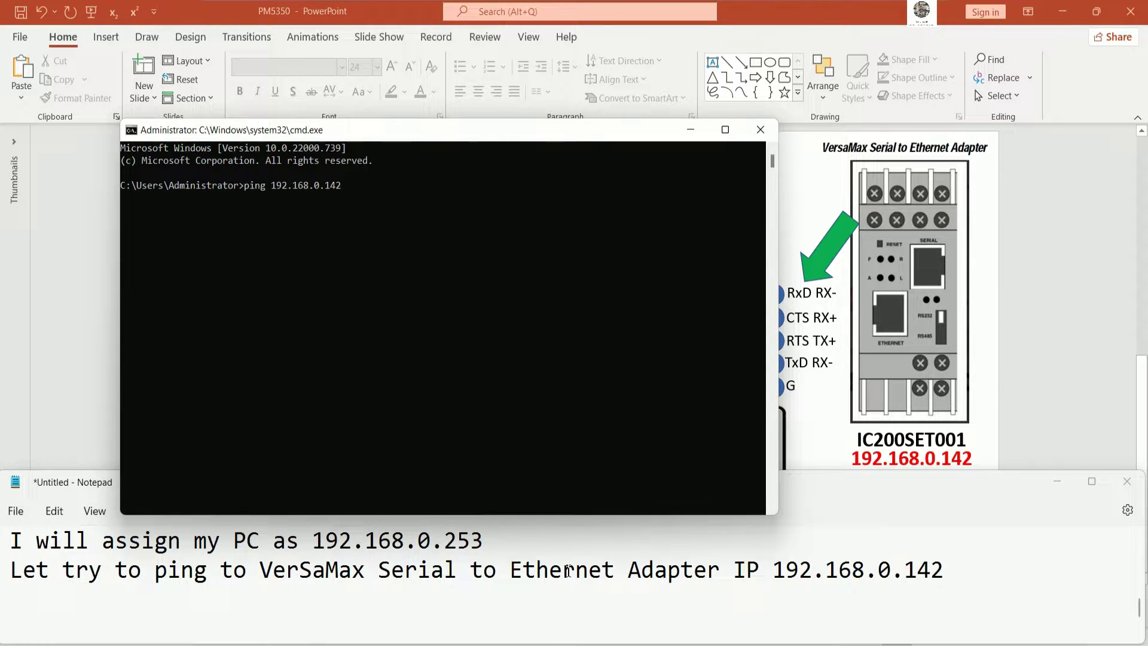
pyautogui.write('-t')
pyautogui.press('Return')
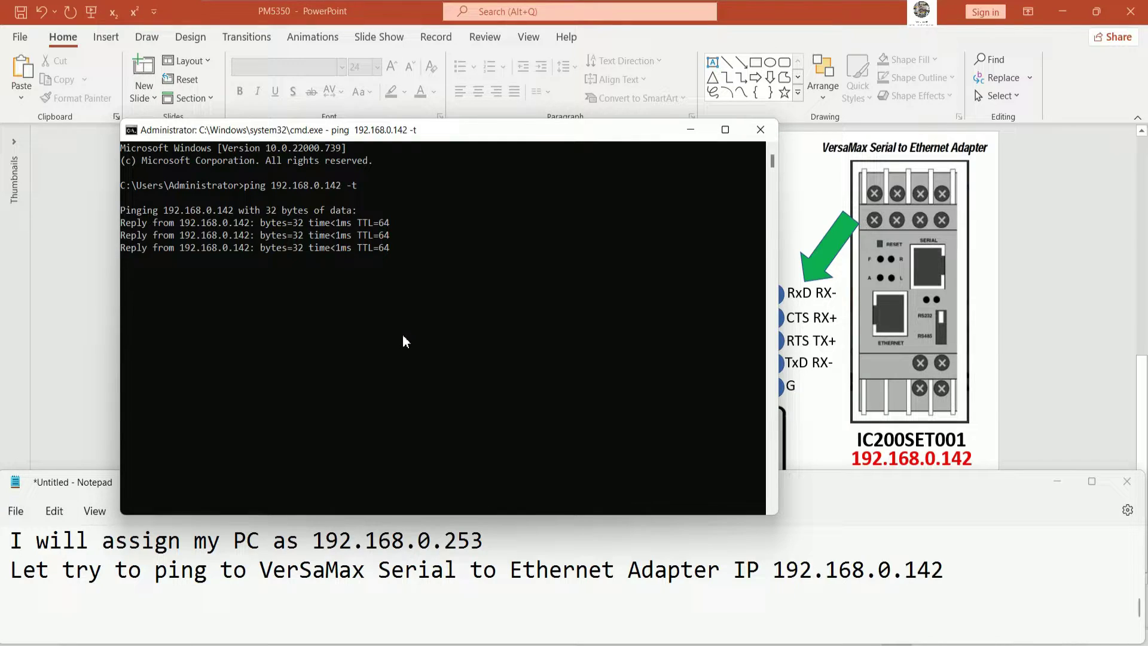
# Add the line "That ok." below the ping sentence in the Notepad note
pyautogui.click(601, 578)
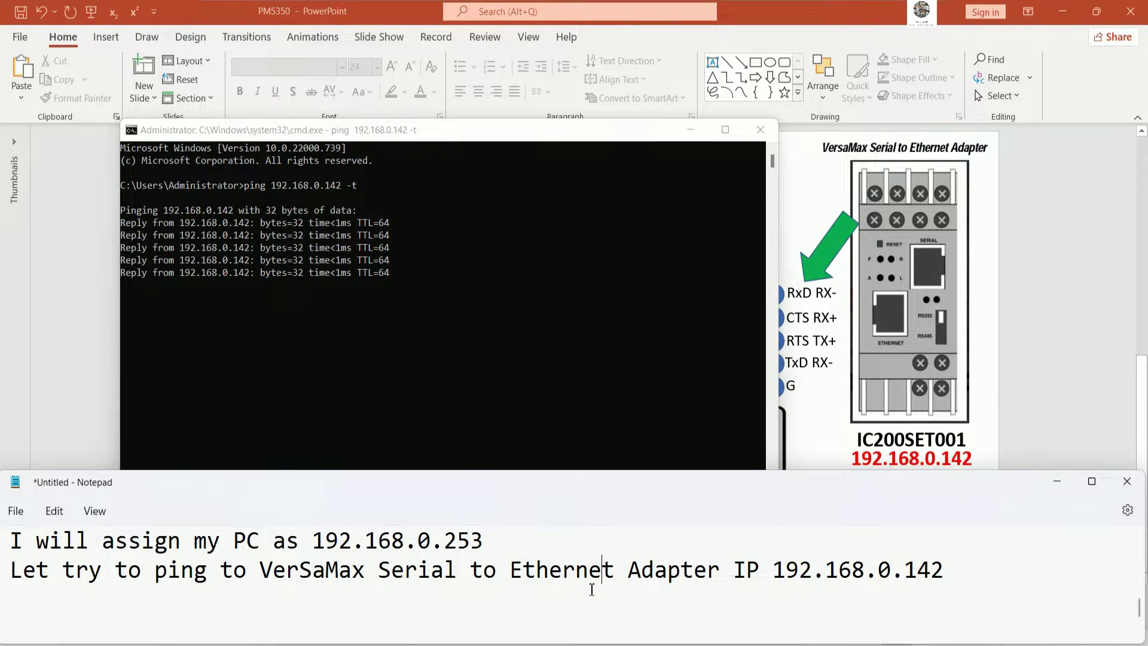
pyautogui.click(952, 570)
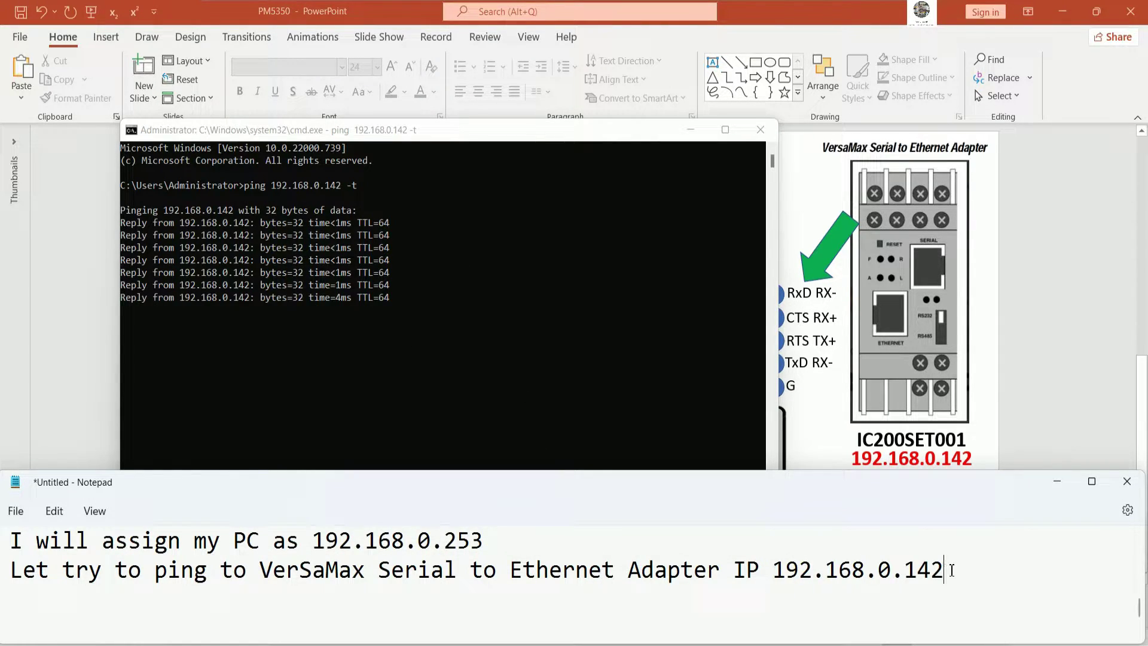
pyautogui.write('T')
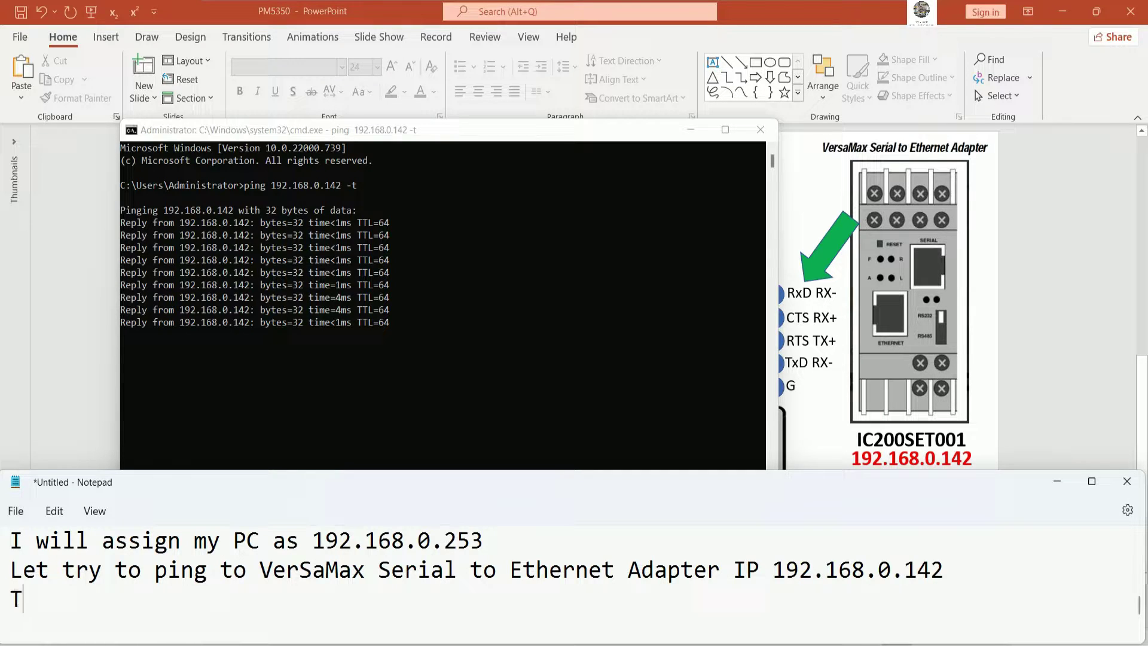
pyautogui.write('hat ok')
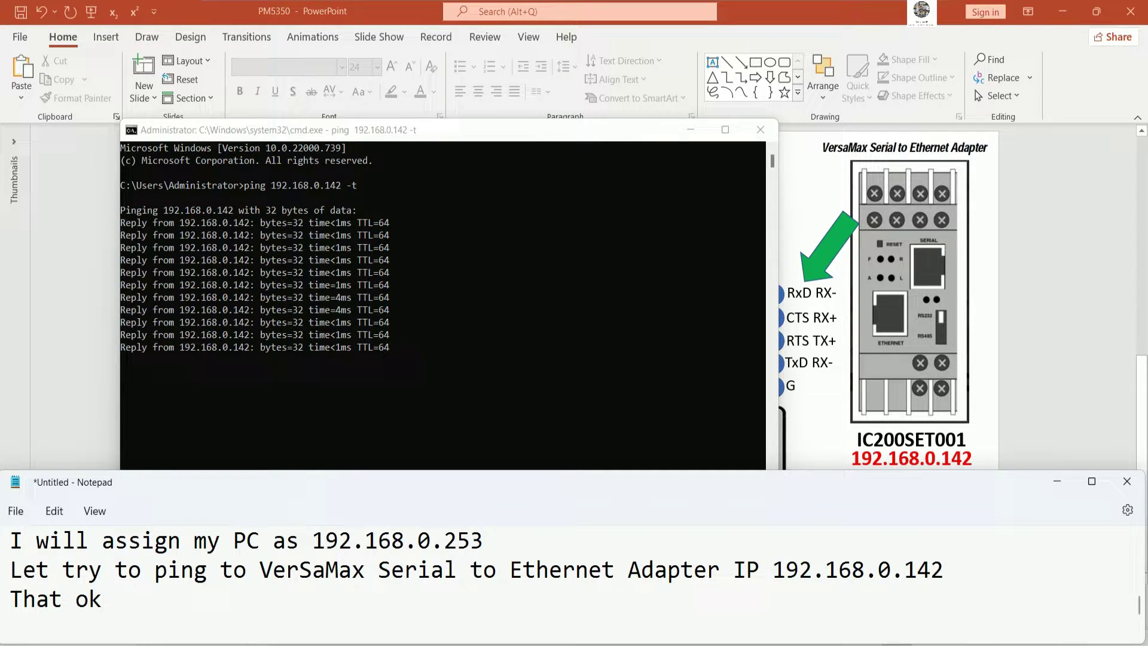
pyautogui.write('.')
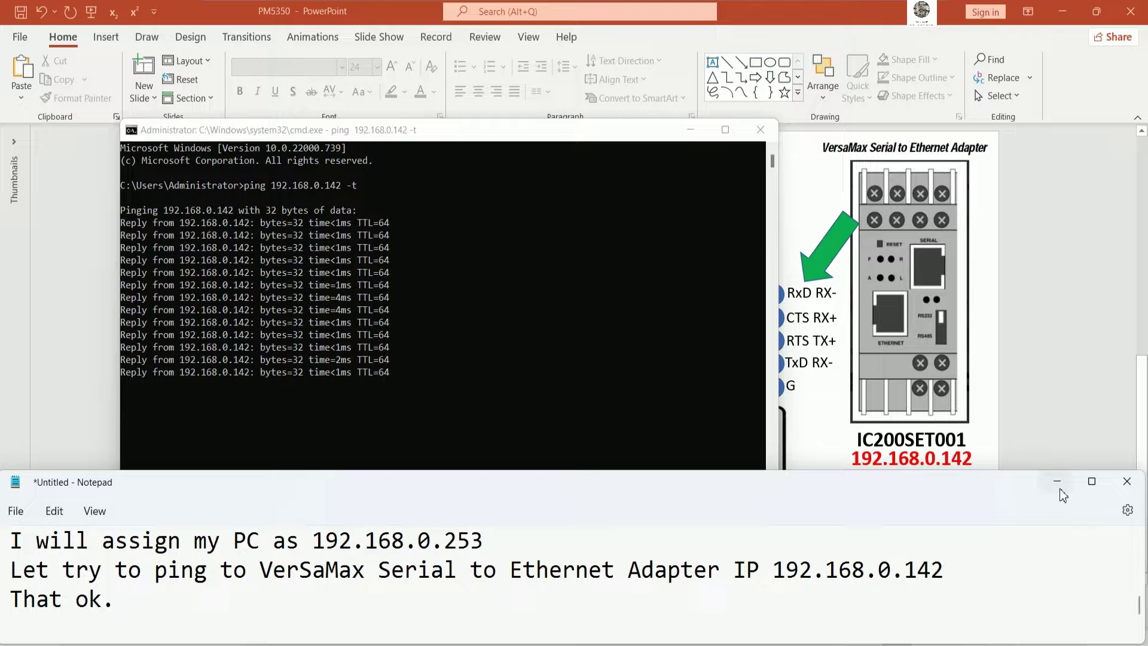
# Minimize Notepad, the command prompt and the remaining open windows to reach the desktop
pyautogui.click(1057, 481)
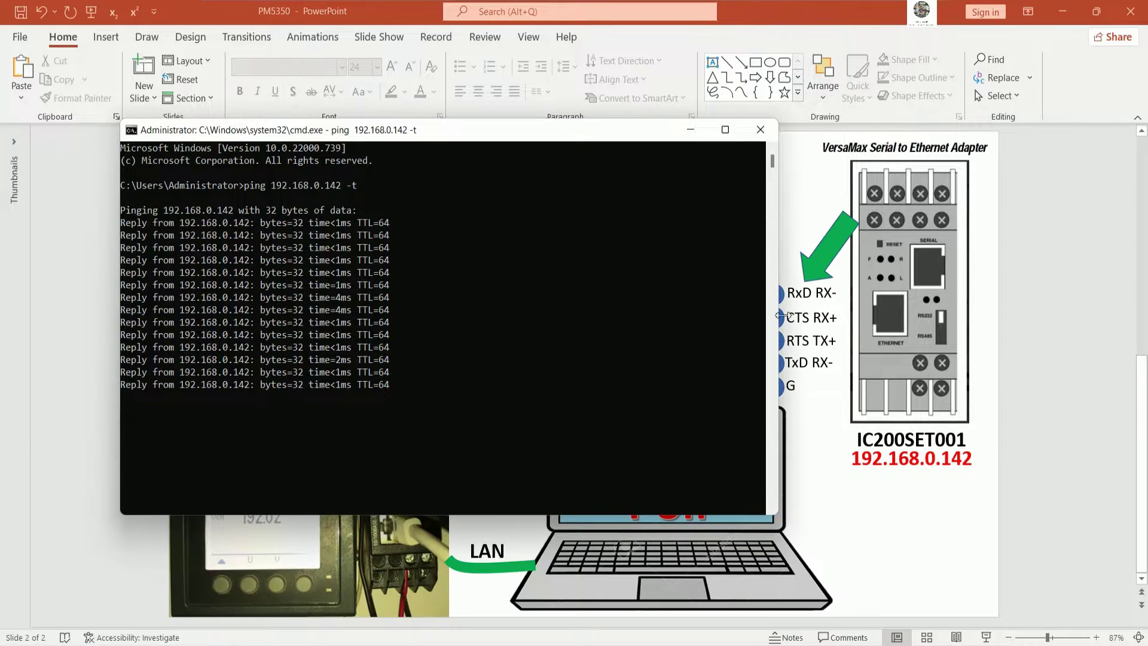
pyautogui.click(690, 130)
pyautogui.click(1063, 20)
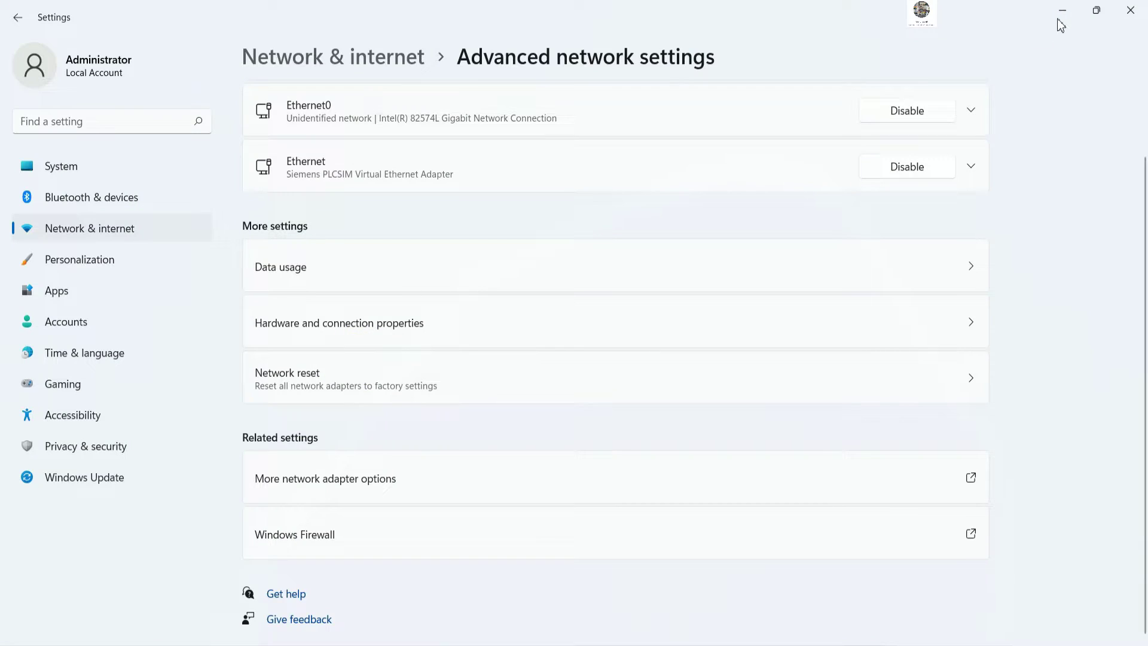
pyautogui.click(1060, 13)
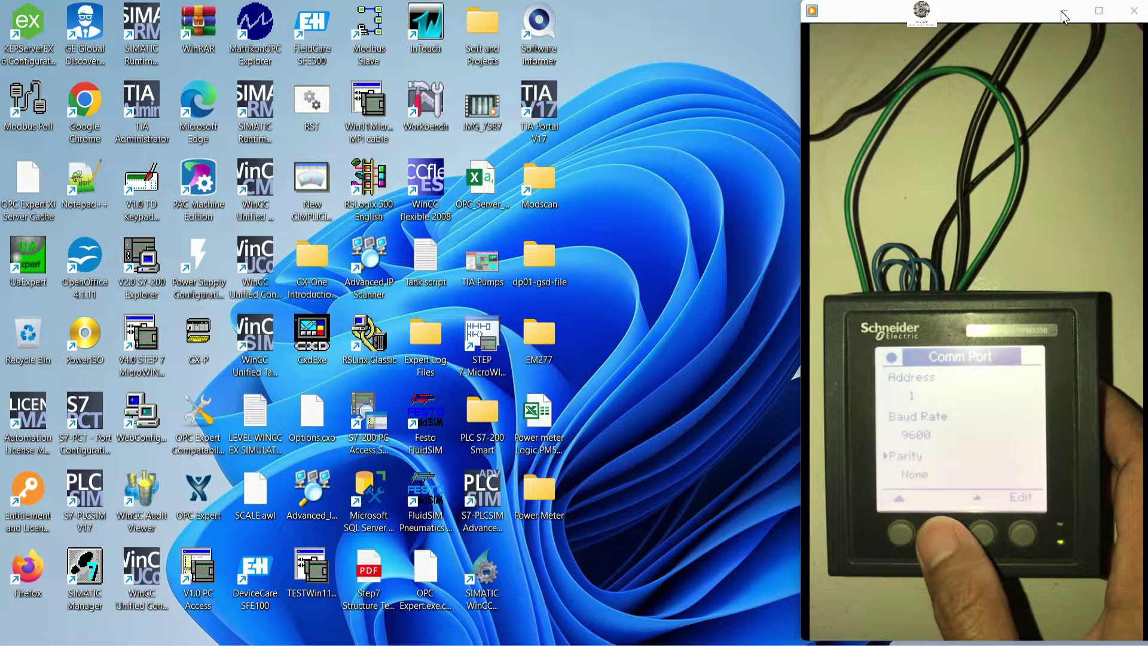
pyautogui.click(1061, 13)
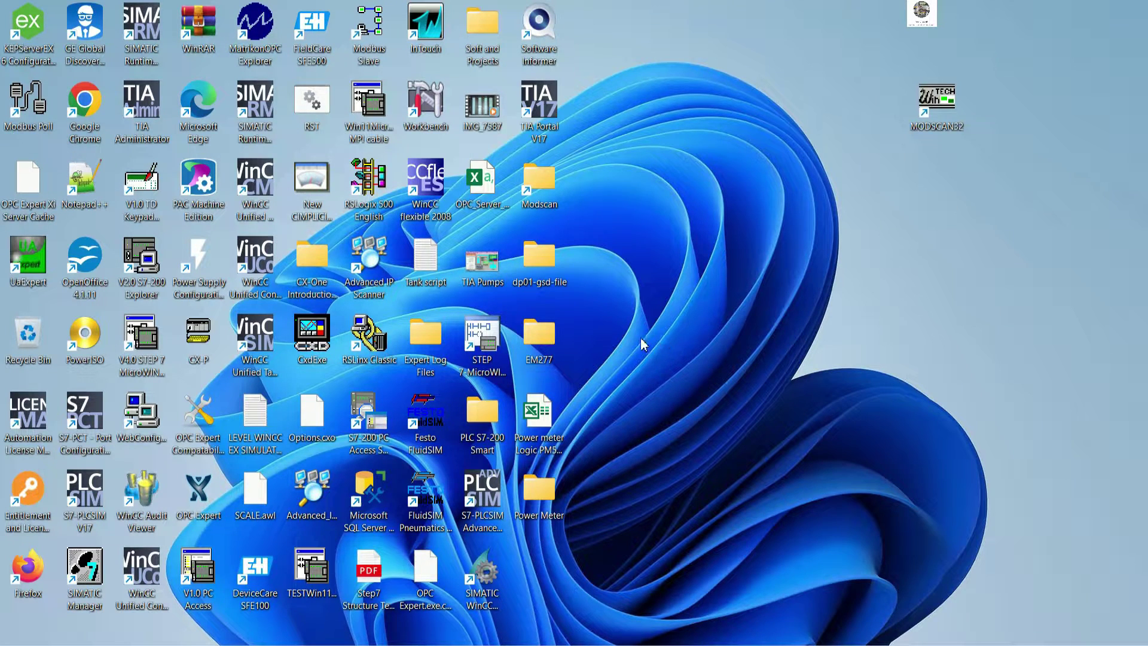
# Move the Modbus Poll shortcut beside MODSCAN32 on the desktop and open Modbus Poll with its main and Mbpoll1 windows maximized
pyautogui.moveTo(36, 103); pyautogui.dragTo(1018, 92)
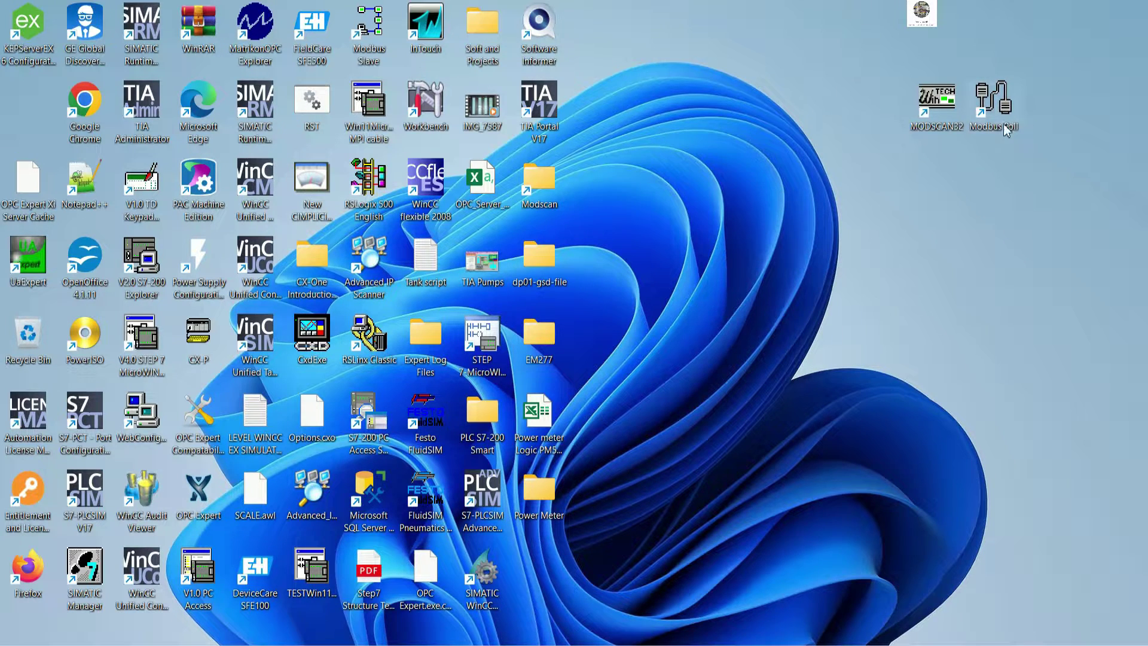
pyautogui.doubleClick(969, 87)
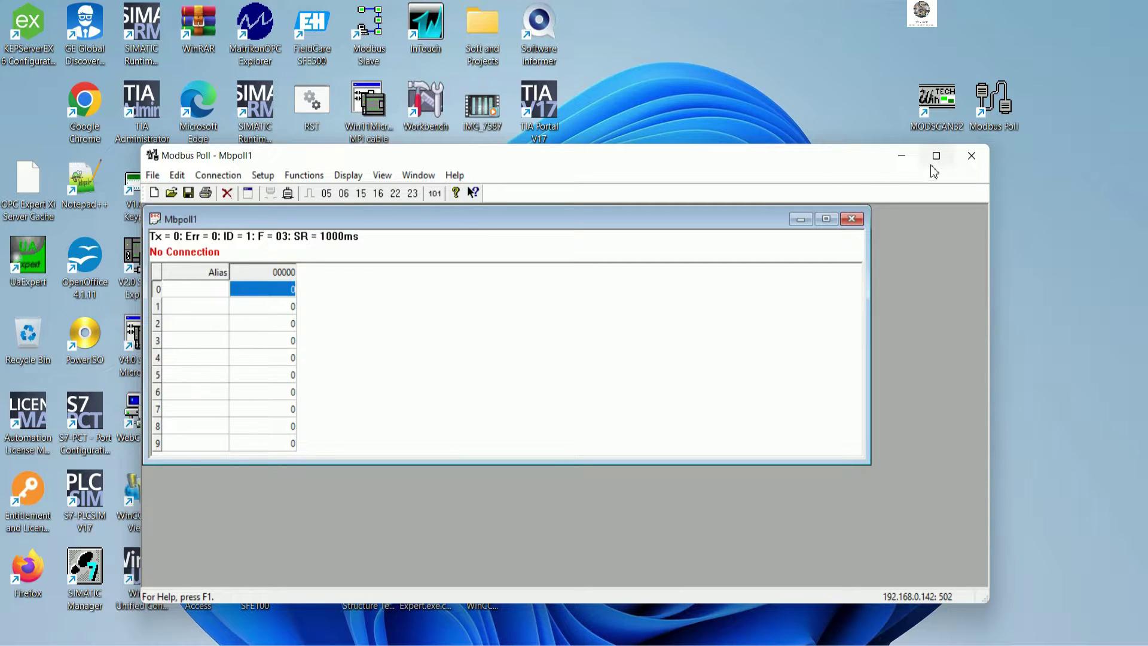
pyautogui.moveTo(624, 165); pyautogui.dragTo(643, 45)
pyautogui.click(960, 42)
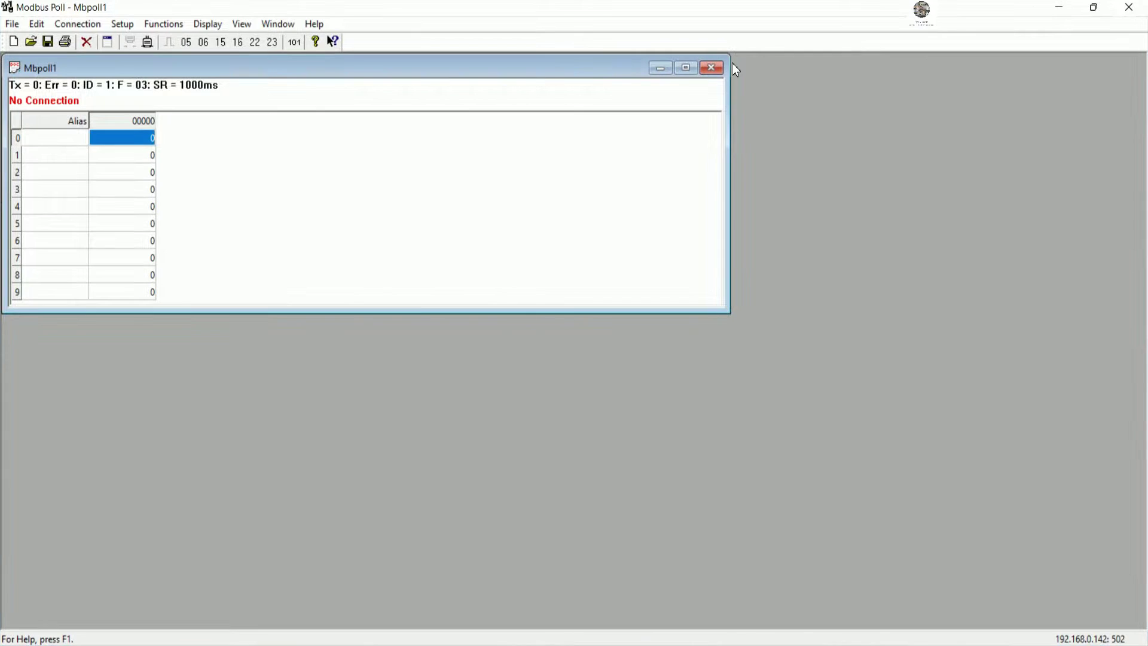
pyautogui.click(686, 68)
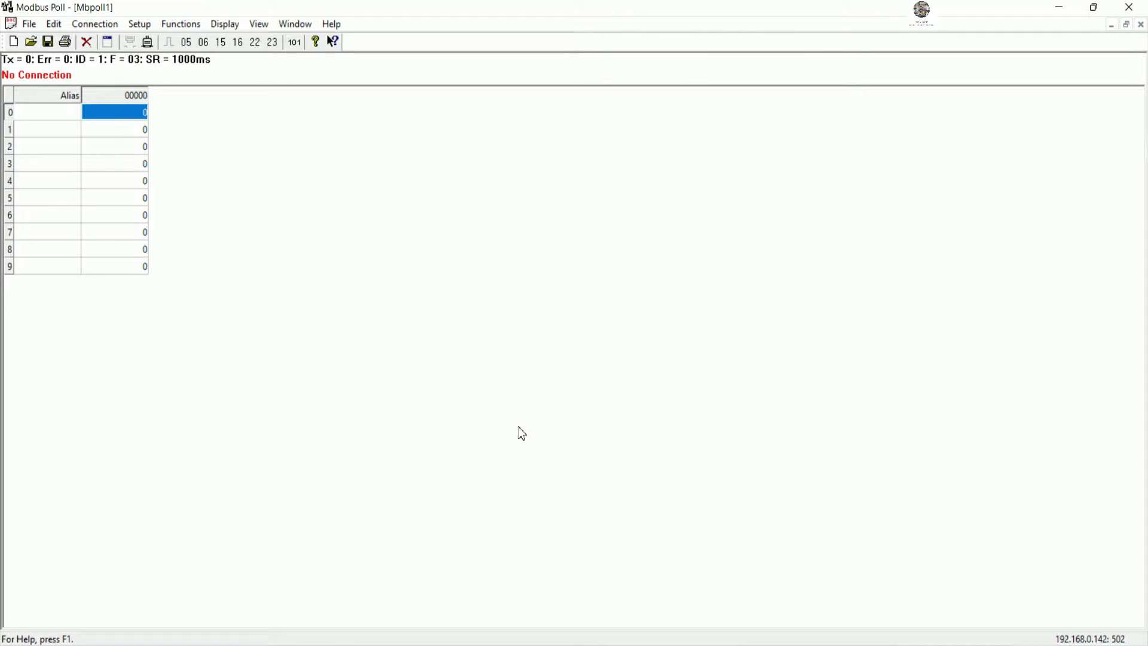
# Switch to the Notepad note and start a new line with "After connect with Modbus poll"
pyautogui.hotkey('alt', 'Tab')
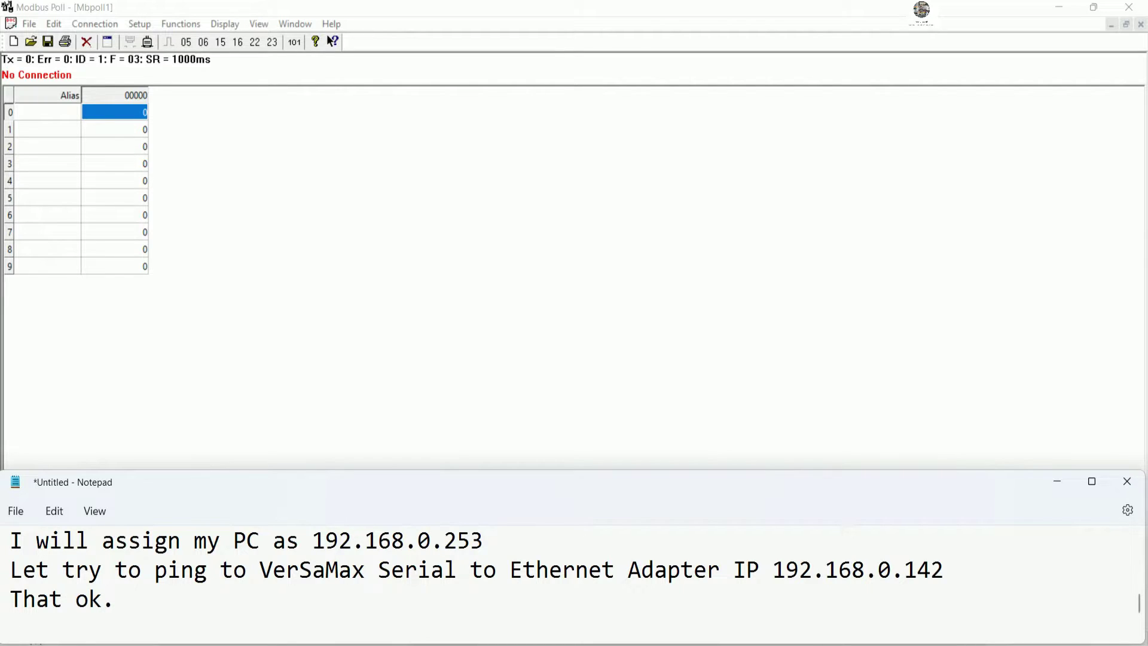
pyautogui.scroll(-2, 574, 586)
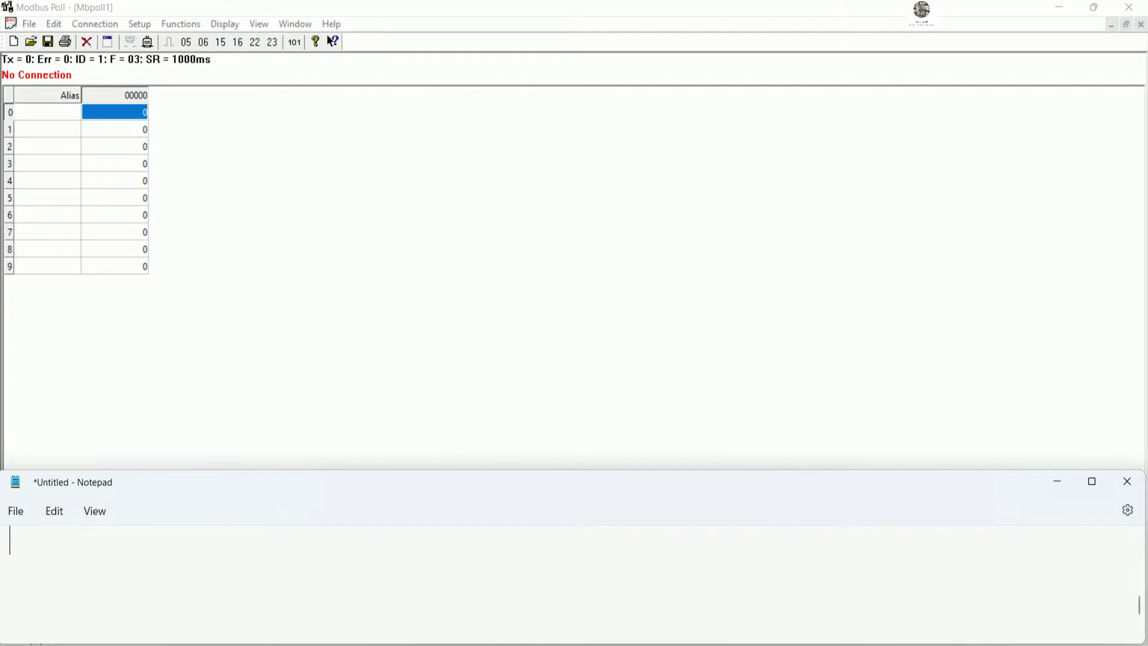
pyautogui.write('After conne')
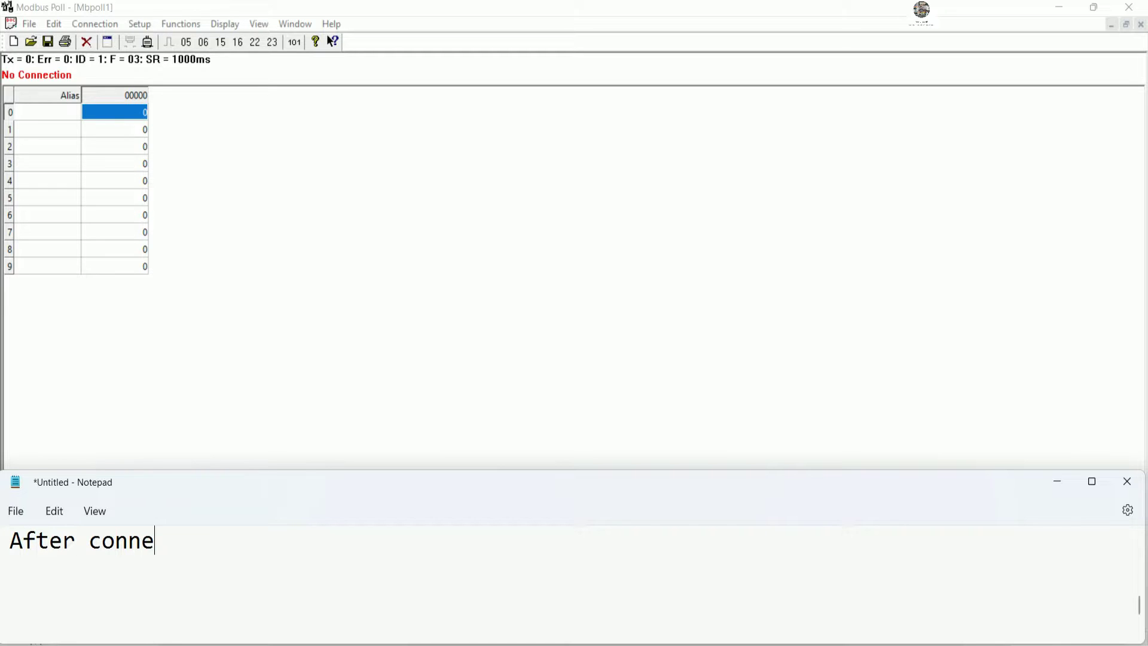
pyautogui.write('ct with mo')
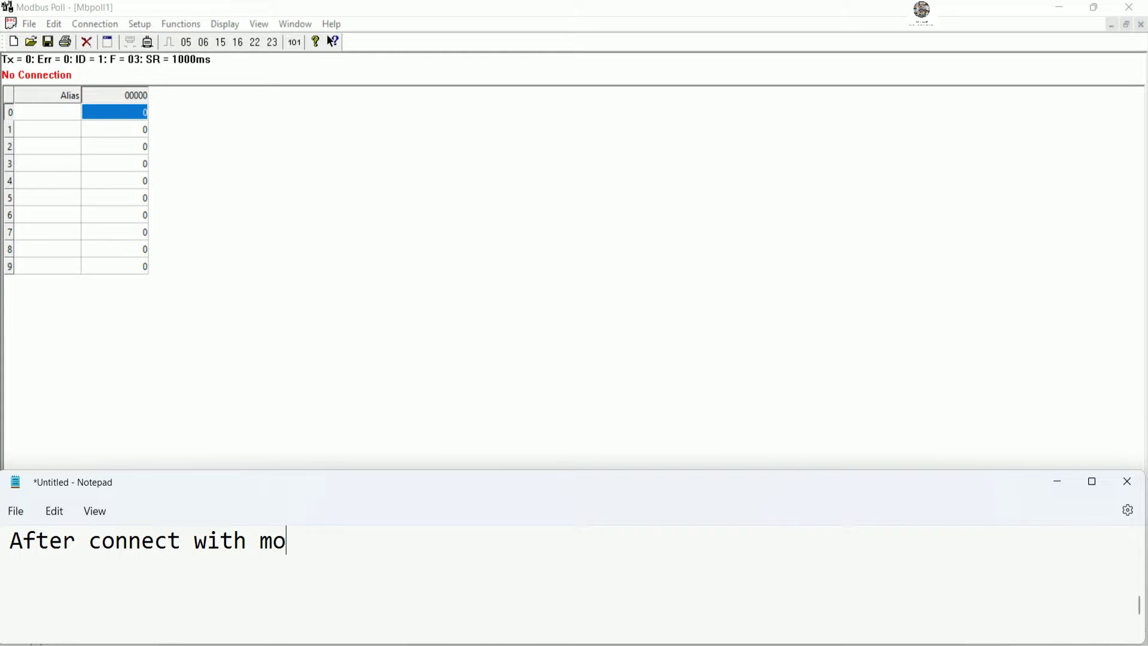
pyautogui.press('BackSpace')
pyautogui.press('BackSpace')
pyautogui.write('Modbus pool')
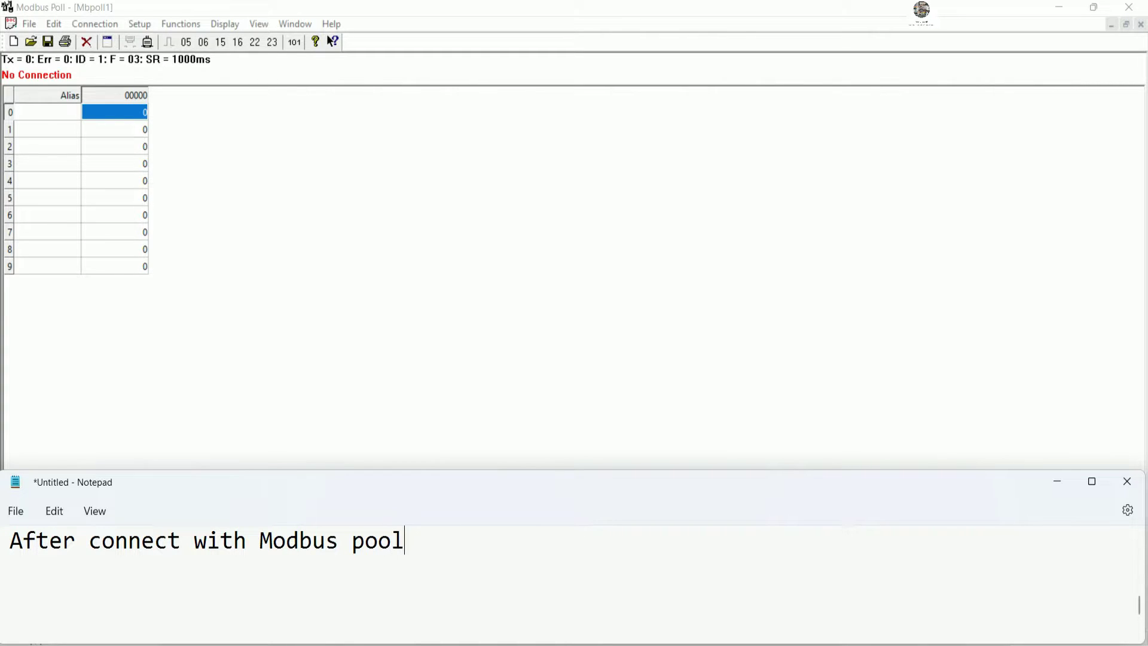
pyautogui.press('BackSpace')
pyautogui.press('BackSpace')
pyautogui.write('ll')
# Complete the Notepad sentence with "we must have data of this power meter"
pyautogui.write(' we h')
pyautogui.press('BackSpace')
pyautogui.write('mu')
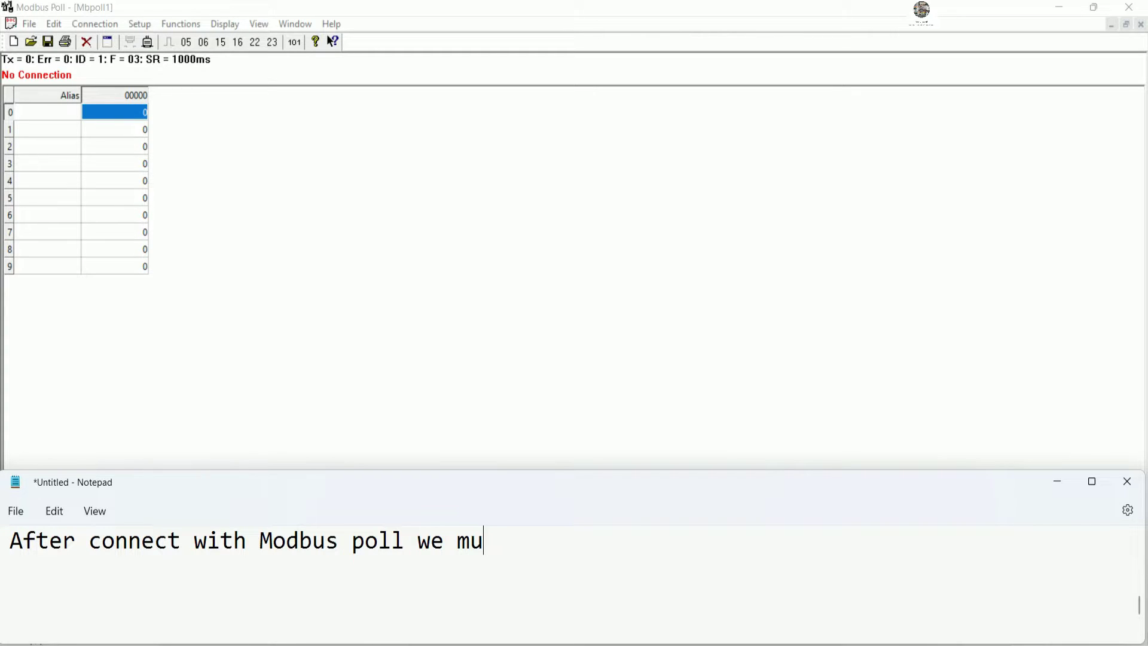
pyautogui.write('st have dat')
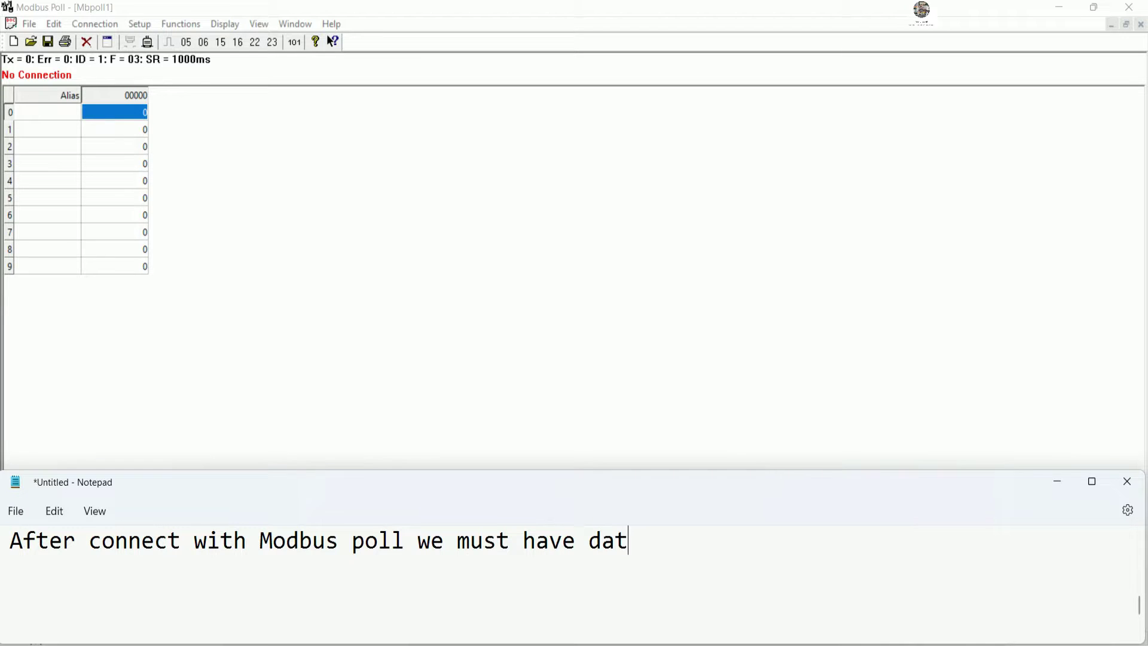
pyautogui.write('a of thos')
pyautogui.press('BackSpace')
pyautogui.press('BackSpace')
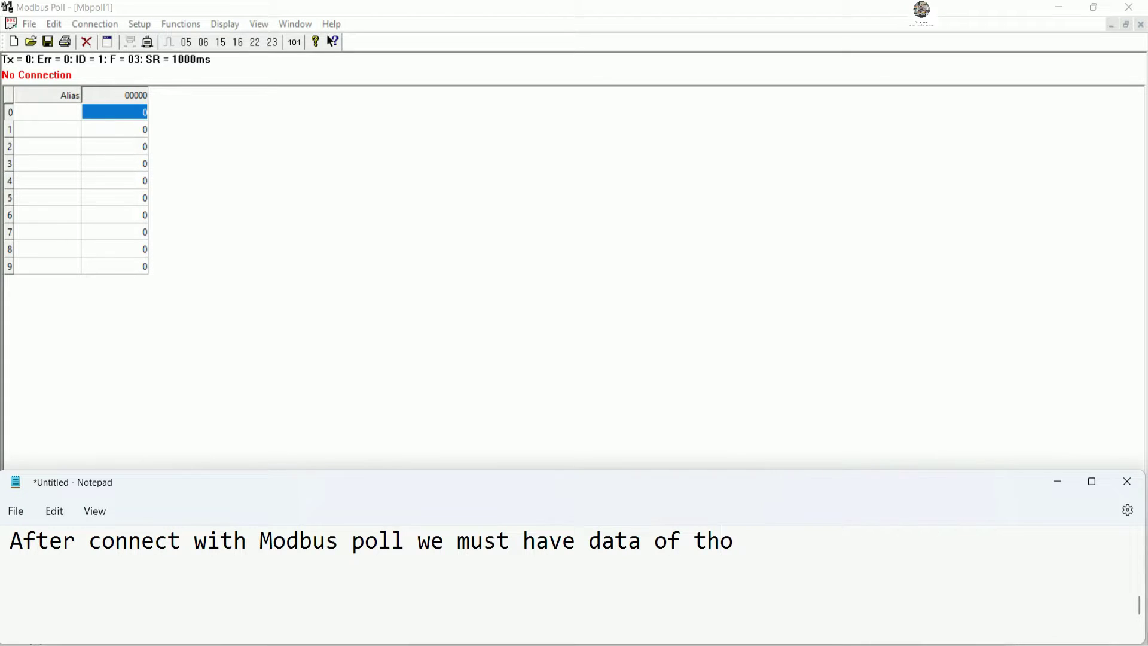
pyautogui.write('is power meter')
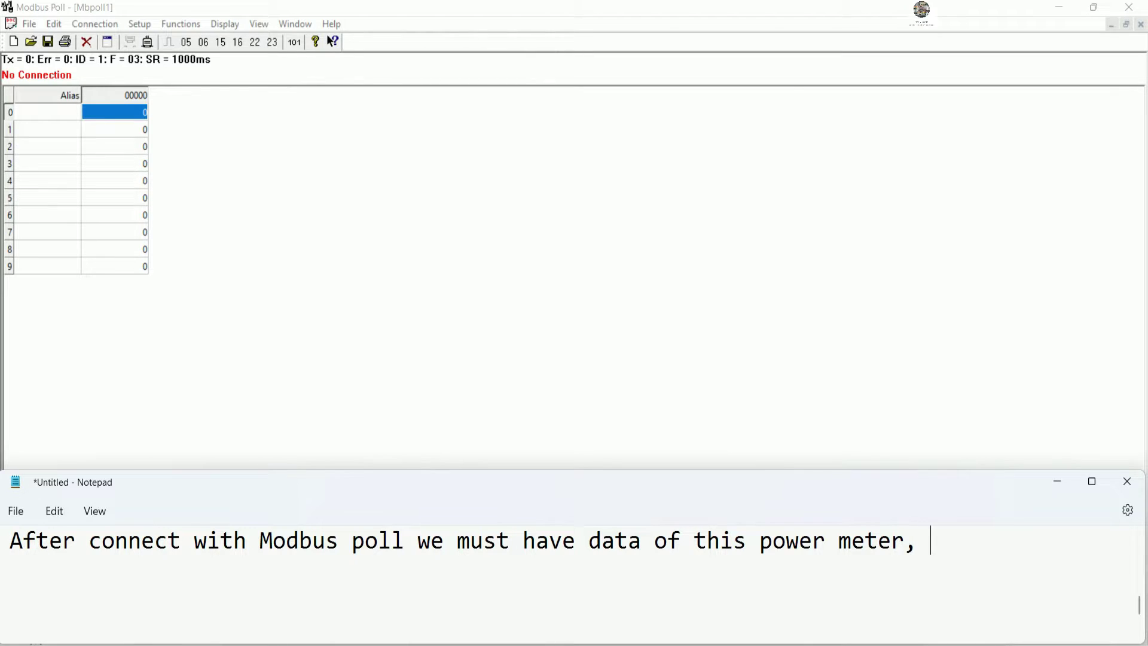
pyautogui.write(', su')
pyautogui.press('BackSpace')
pyautogui.press('BackSpace')
pyautogui.press('BackSpace')
pyautogui.press('BackSpace')
pyautogui.press('BackSpace')
# Bring up the PM5350 register list in Excel behind Notepad and add the note line "Example address of Frequency is 3110"
pyautogui.click(582, 634)
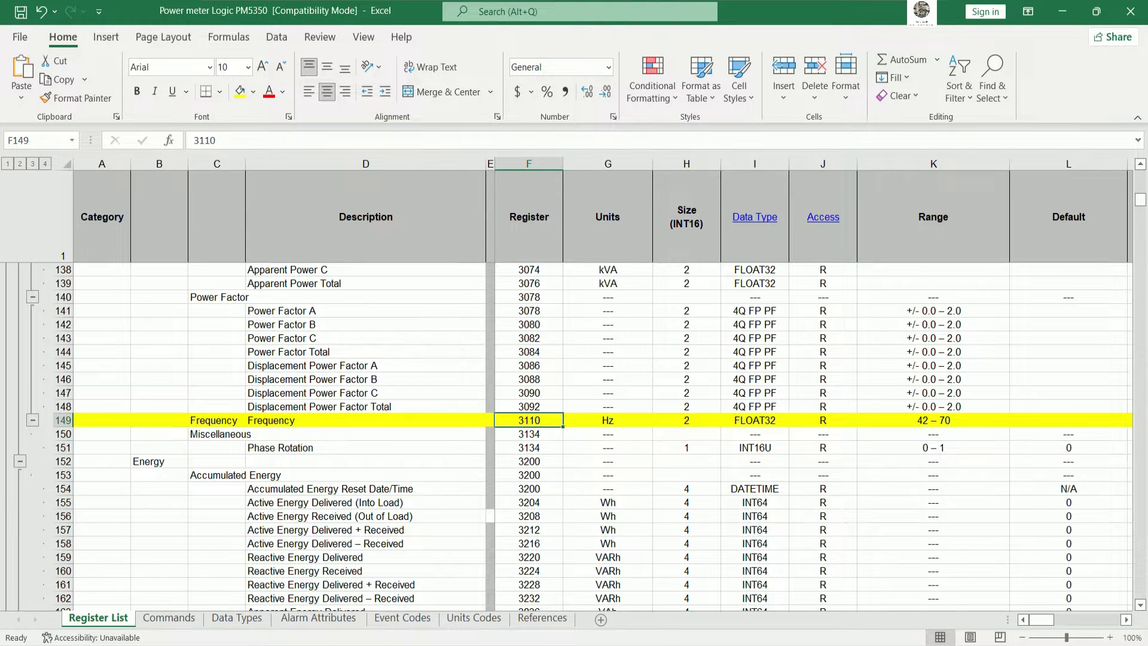
pyautogui.hotkey('alt', 'Tab')
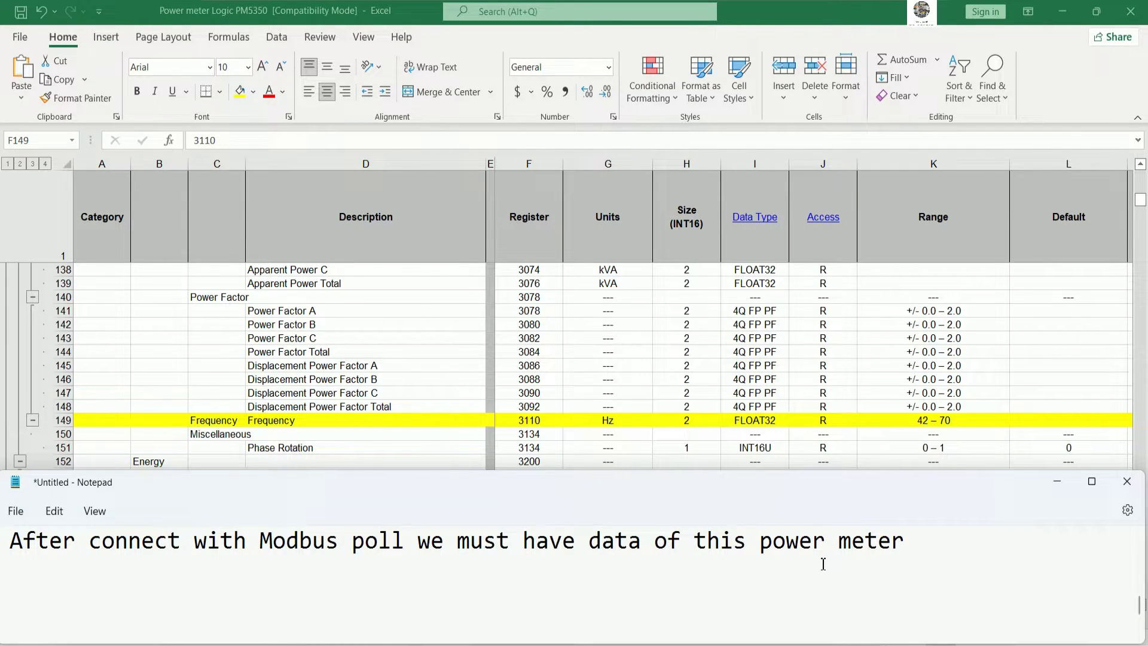
pyautogui.press('Return')
pyautogui.write('Example ad')
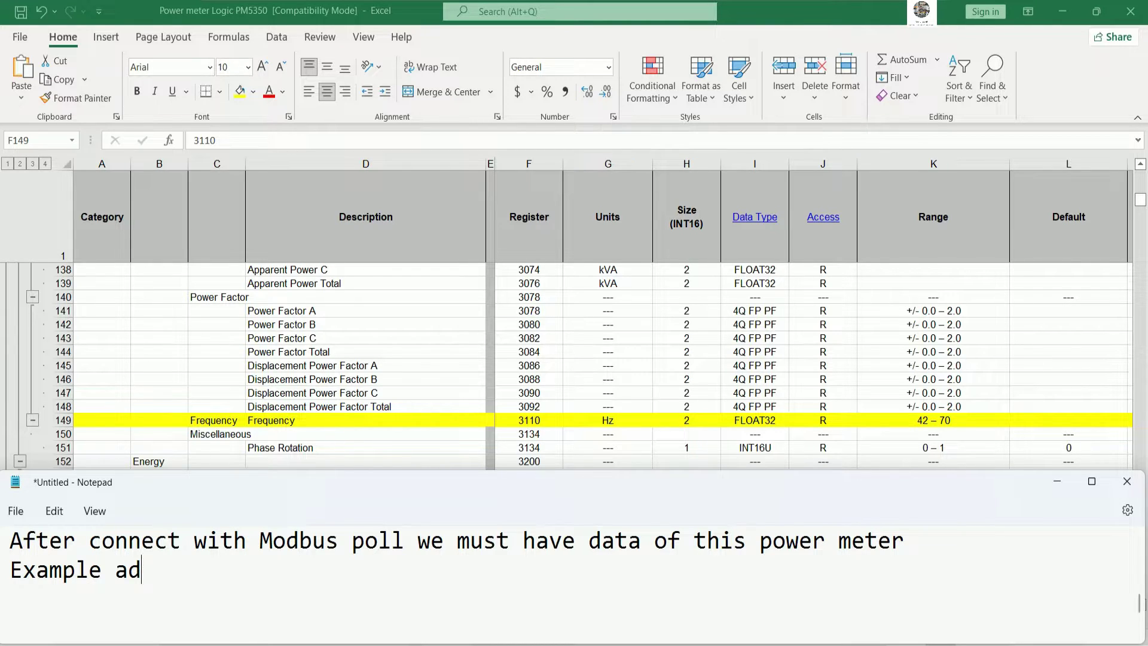
pyautogui.write('dress of ')
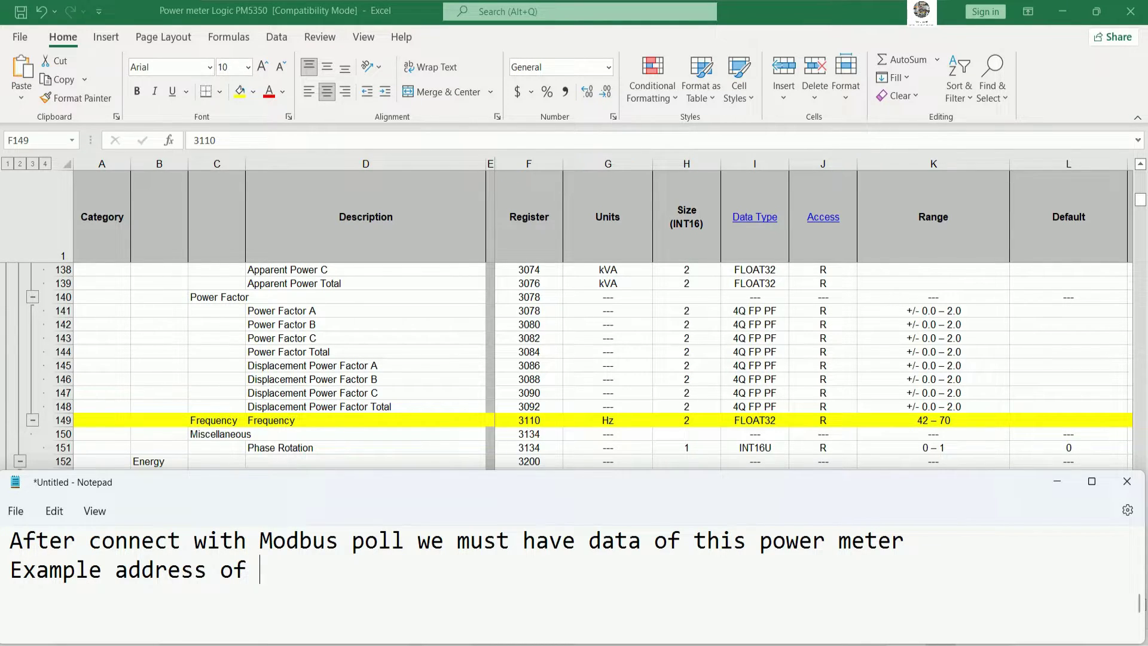
pyautogui.write('Frquec')
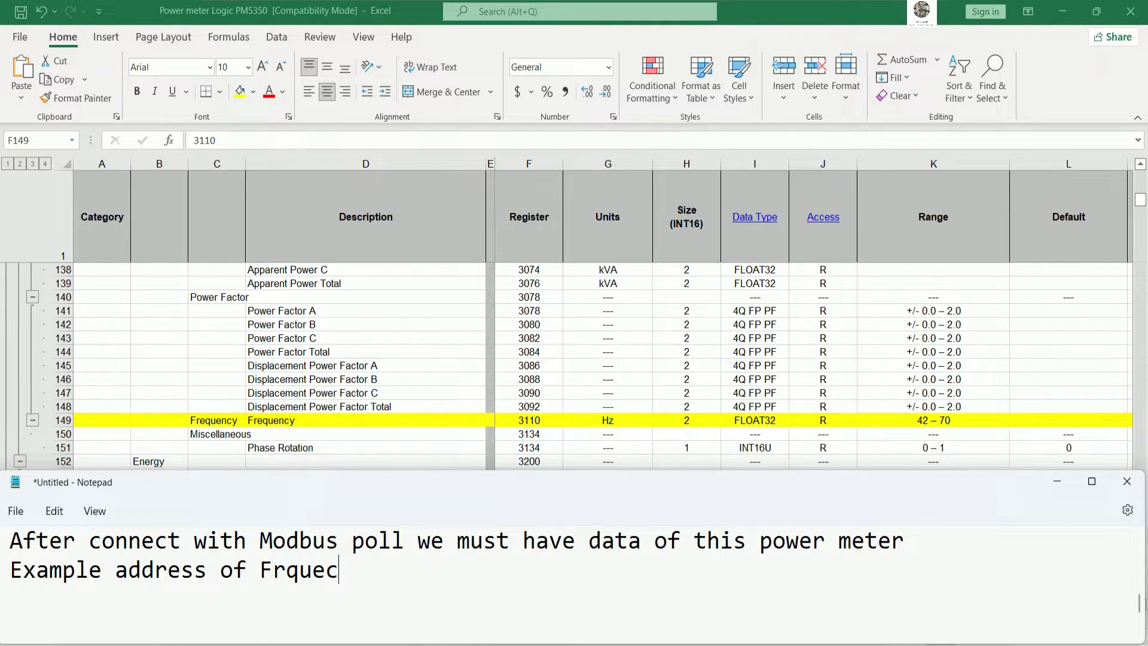
pyautogui.press('BackSpace')
pyautogui.press('BackSpace')
pyautogui.press('BackSpace')
pyautogui.write('quency is ')
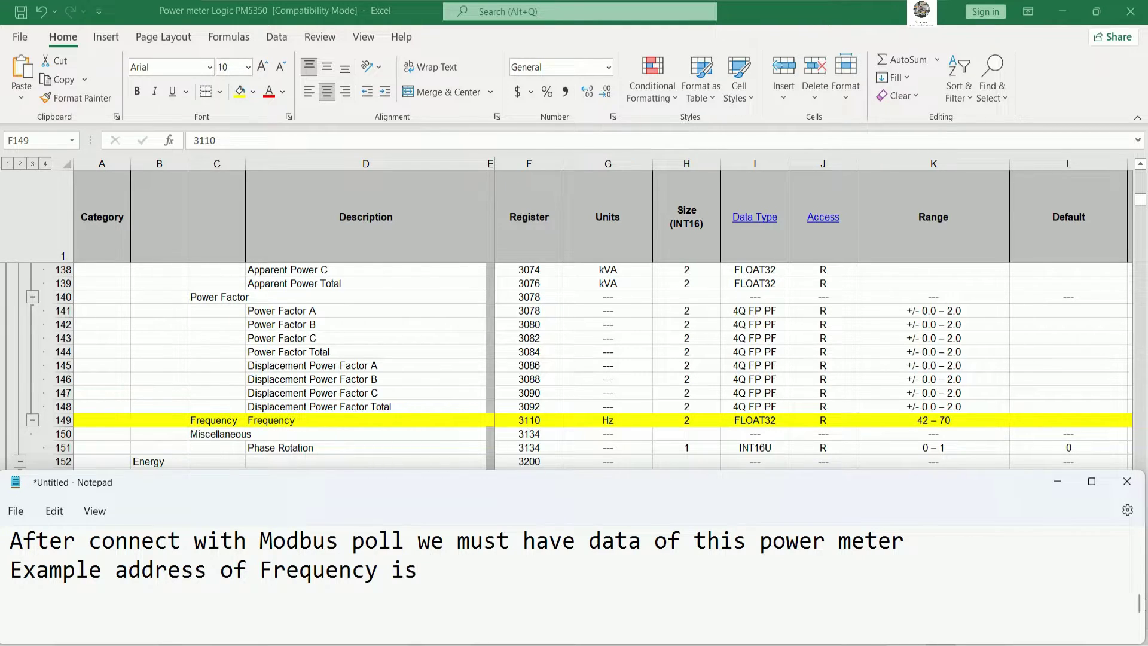
pyautogui.write('3110')
# Show the highlighted Voltage A-N register rows in the Excel register list and extend the Notepad window upward below them
pyautogui.scroll(-1, 1103, 235)
pyautogui.click(1143, 203)
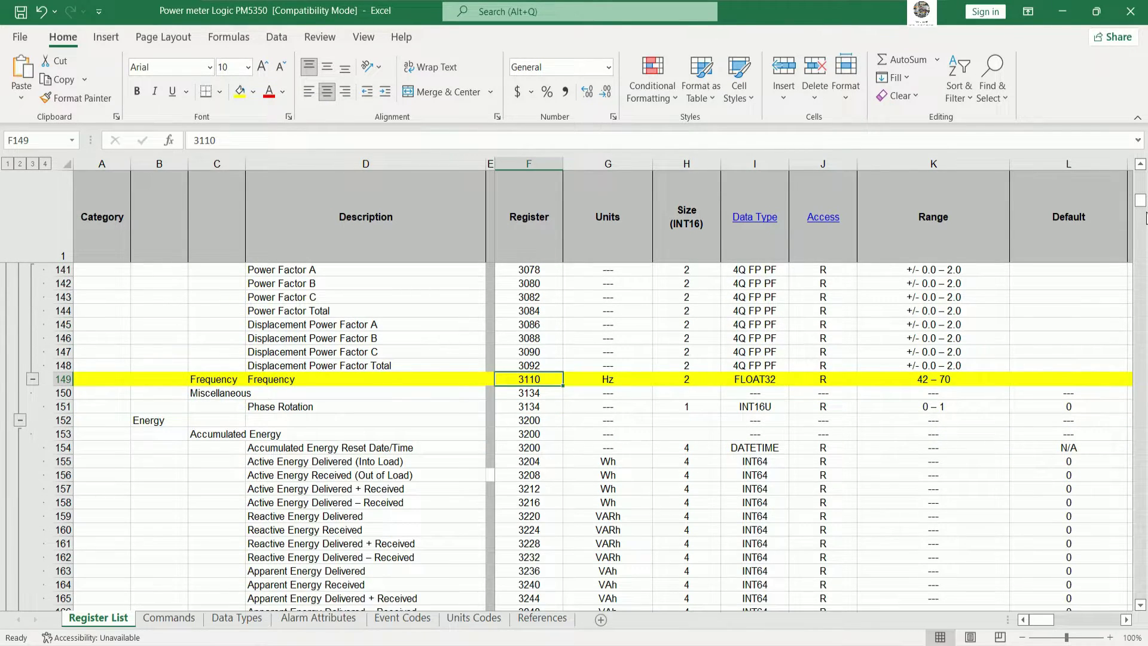
pyautogui.moveTo(1141, 202); pyautogui.dragTo(1133, 589)
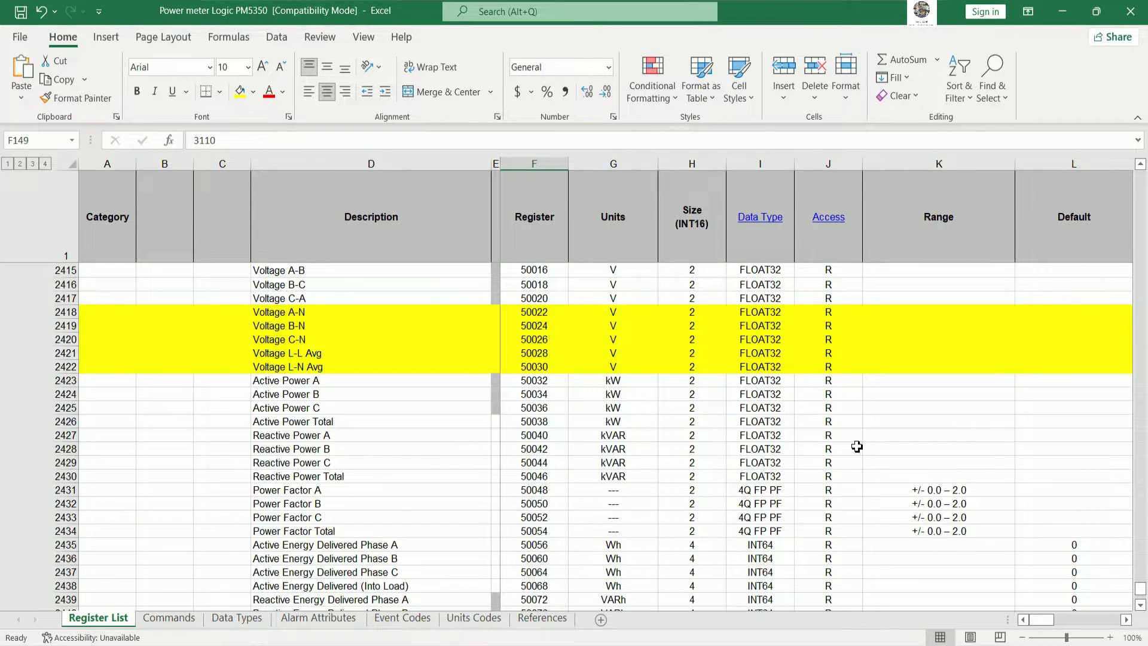
pyautogui.scroll(1, 857, 447)
pyautogui.scroll(-1, 856, 447)
pyautogui.hotkey('alt', 'Tab')
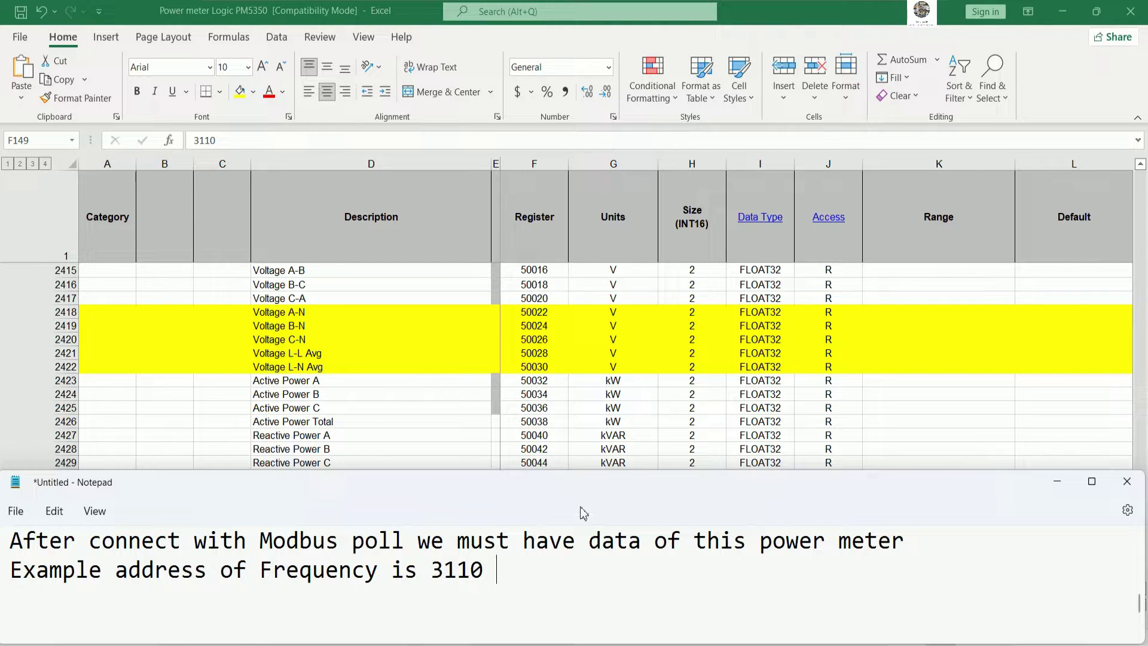
pyautogui.moveTo(582, 472); pyautogui.dragTo(602, 382)
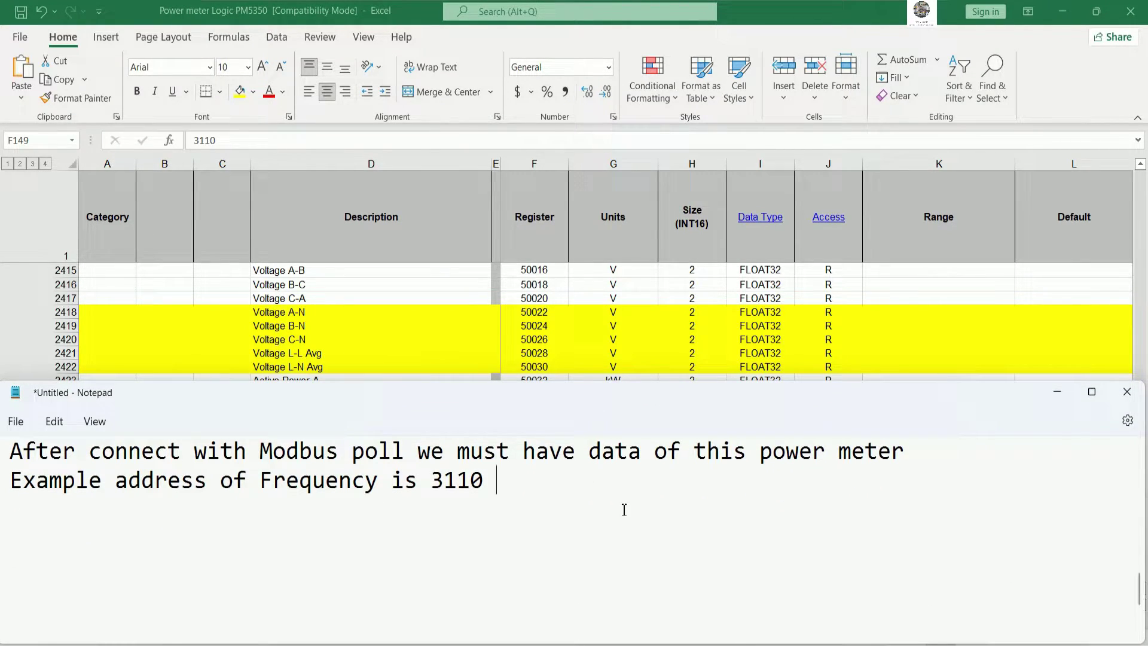
# Add the indented line "address of Voltage A-N is 50022" below the Frequency line in the note
pyautogui.press('Return')
pyautogui.write('address of')
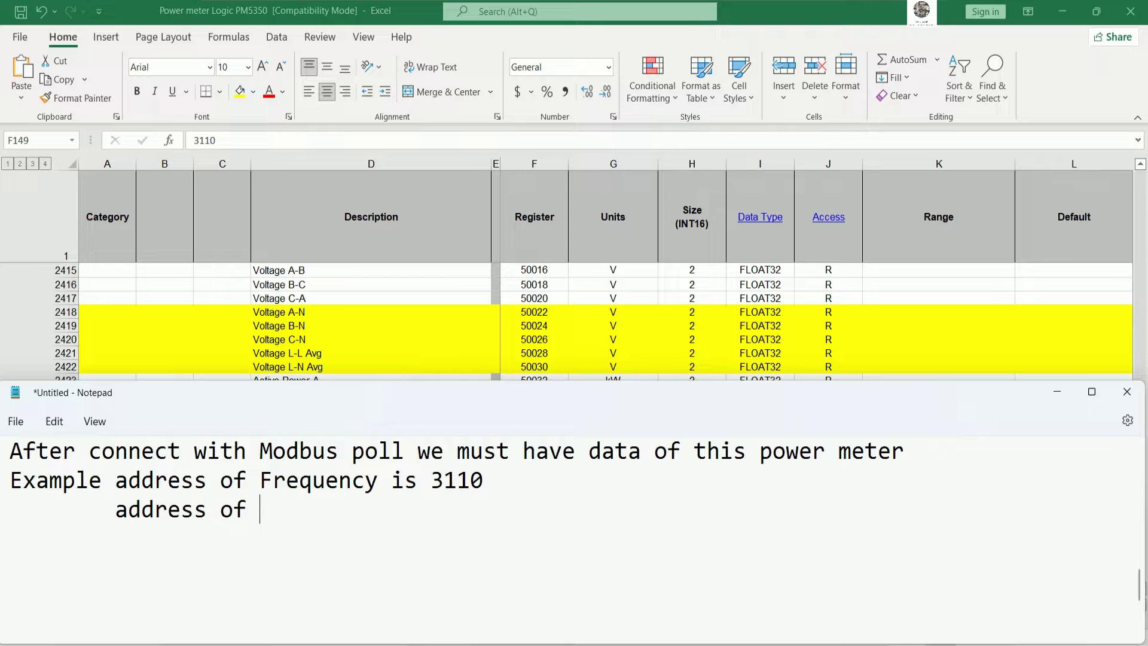
pyautogui.write('t')
pyautogui.press('BackSpace')
pyautogui.write('la')
pyautogui.press('BackSpace')
pyautogui.press('BackSpace')
pyautogui.write('ltage')
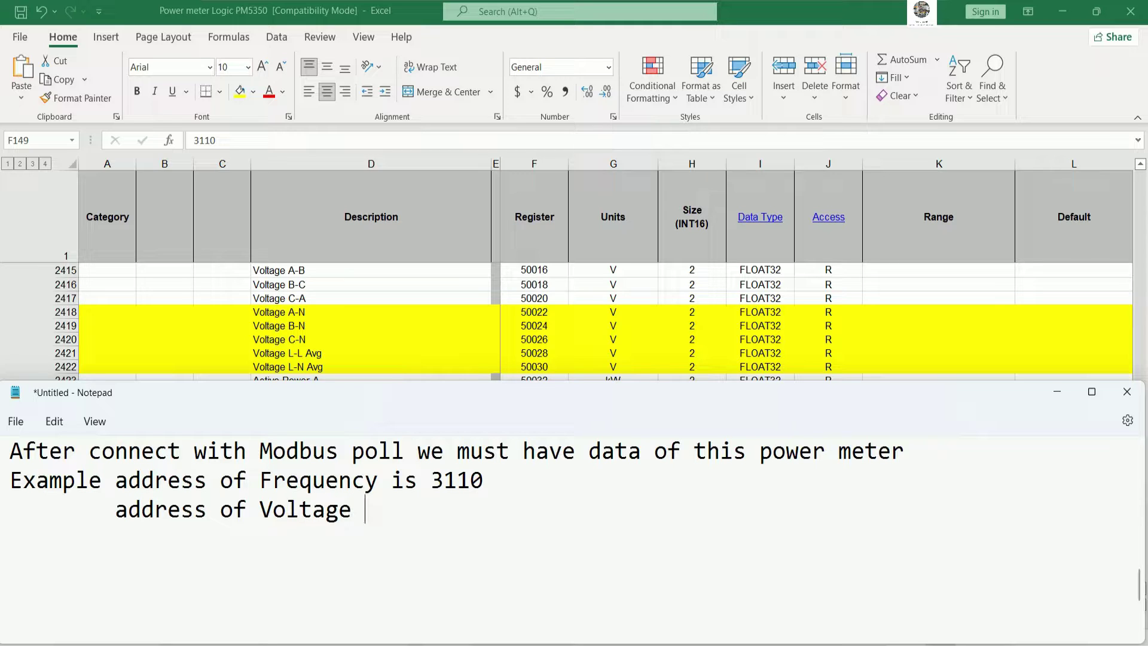
pyautogui.write(' A-N is 500')
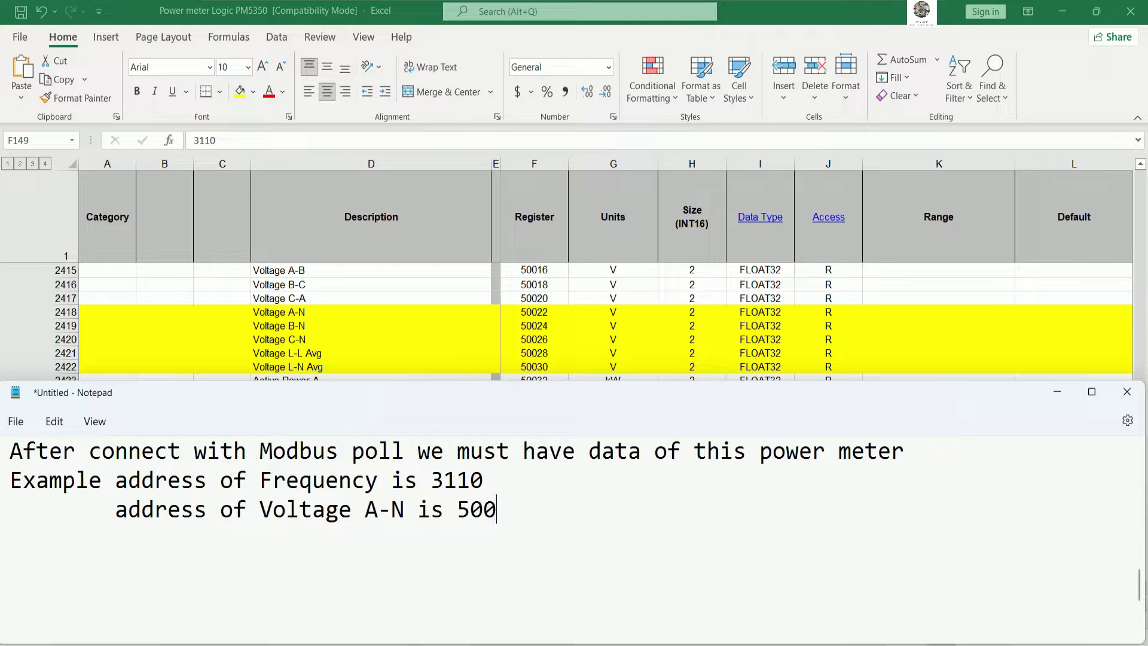
pyautogui.write('22')
# Copy the text "address of Voltage A-N is 50022" and paste it on a new line below
pyautogui.hotkey('ctrl', 'shift', 'Left')
pyautogui.hotkey('shift', 'Left')
pyautogui.hotkey('shift', 'Left')
pyautogui.hotkey('shift', 'Left')
pyautogui.hotkey('shift', 'Left')
pyautogui.hotkey('shift', 'Left')
pyautogui.hotkey('shift', 'Left')
pyautogui.hotkey('shift', 'Left')
pyautogui.hotkey('shift', 'Left')
pyautogui.hotkey('shift', 'Left')
pyautogui.hotkey('shift', 'Left')
pyautogui.hotkey('shift', 'Left')
pyautogui.hotkey('shift', 'Left')
pyautogui.hotkey('shift', 'Left')
pyautogui.hotkey('shift', 'Left')
pyautogui.hotkey('shift', 'Left')
pyautogui.hotkey('shift', 'Left')
pyautogui.hotkey('shift', 'Left')
pyautogui.hotkey('shift', 'Left')
pyautogui.hotkey('shift', 'Left')
pyautogui.hotkey('shift', 'Left')
pyautogui.hotkey('ctrl', 'c')
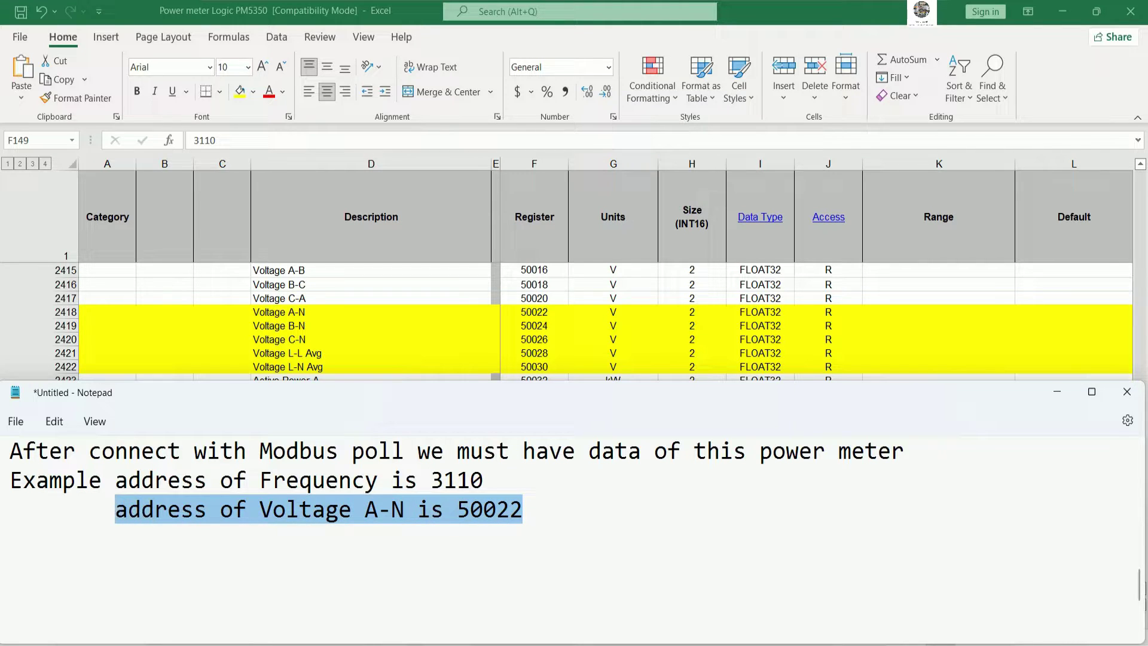
pyautogui.press('End')
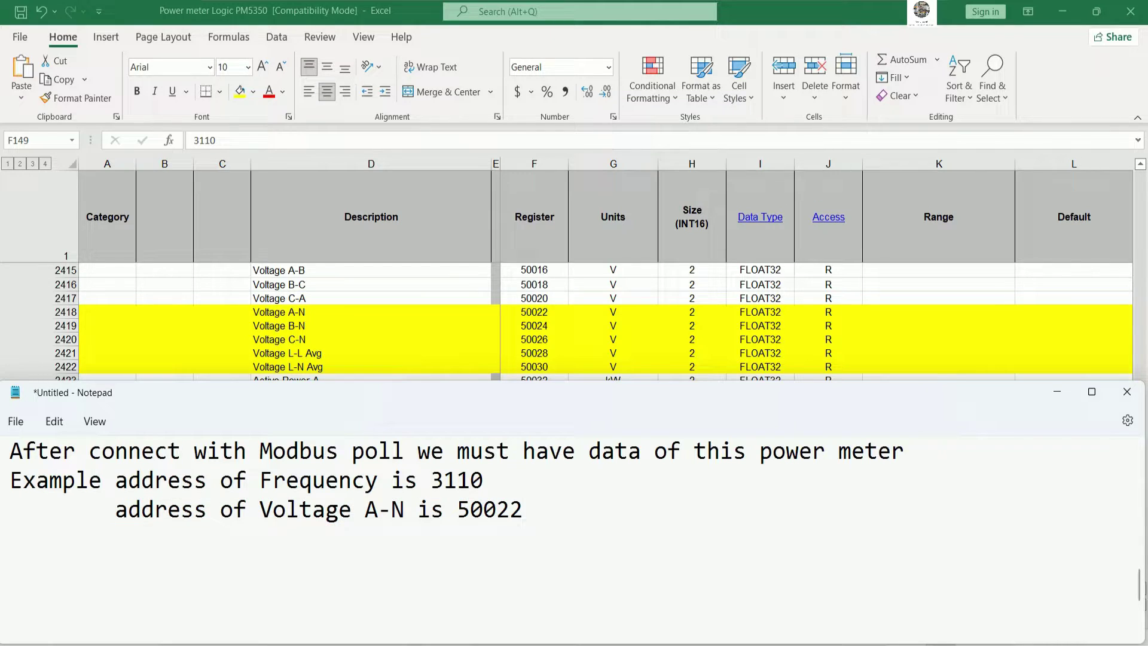
pyautogui.hotkey('ctrl', 'v')
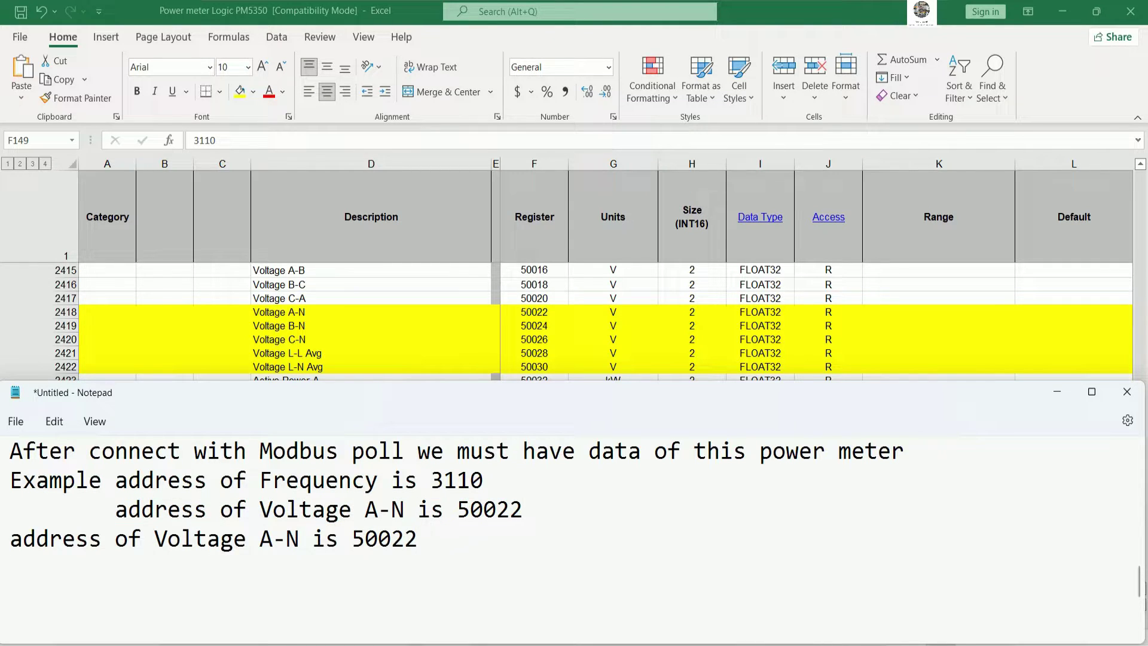
# Indent the pasted address line with spaces to align it with the Voltage A-N line above
pyautogui.press('Left')
pyautogui.press('Left')
pyautogui.press('Left')
pyautogui.press('Left')
pyautogui.press('Left')
pyautogui.press('Left')
pyautogui.press('Left')
pyautogui.press('Left')
pyautogui.press('Left')
pyautogui.press('Left')
pyautogui.press('Left')
pyautogui.press('Left')
pyautogui.press('Left')
pyautogui.press('Left')
pyautogui.press('Left')
pyautogui.press('Left')
pyautogui.press('Left')
pyautogui.press('Left')
pyautogui.press('Left')
pyautogui.press('Left')
pyautogui.press('Right')
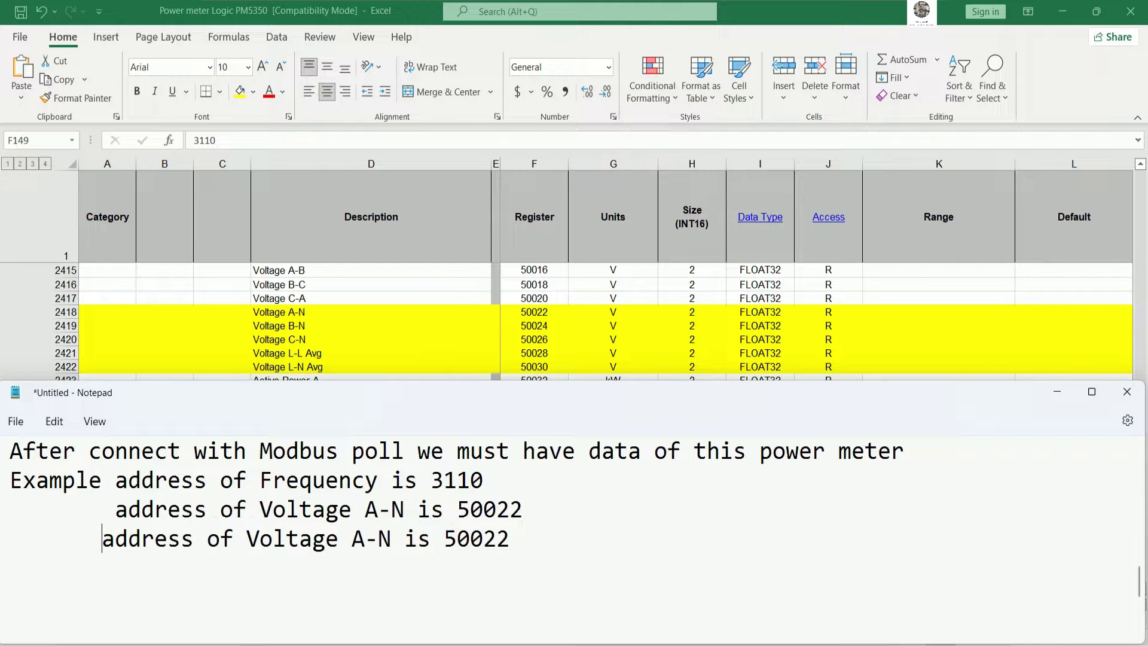
pyautogui.press('Right')
# Edit the duplicated line to read "address of Voltage B-N is 50024"
pyautogui.press('Right')
pyautogui.press('Right')
pyautogui.press('Right')
pyautogui.press('Right')
pyautogui.press('Right')
pyautogui.press('Right')
pyautogui.press('Right')
pyautogui.press('Right')
pyautogui.press('Right')
pyautogui.press('Right')
pyautogui.press('Right')
pyautogui.press('Right')
pyautogui.press('Right')
pyautogui.press('Right')
pyautogui.press('Right')
pyautogui.press('Right')
pyautogui.press('Right')
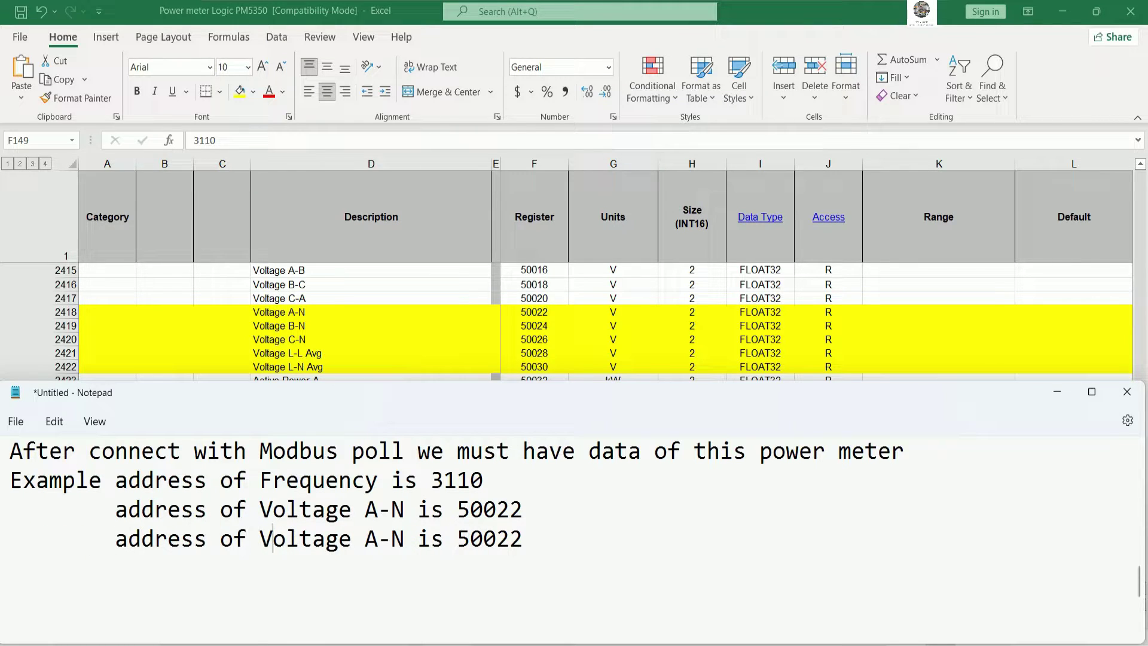
pyautogui.press('Right')
pyautogui.press('BackSpace')
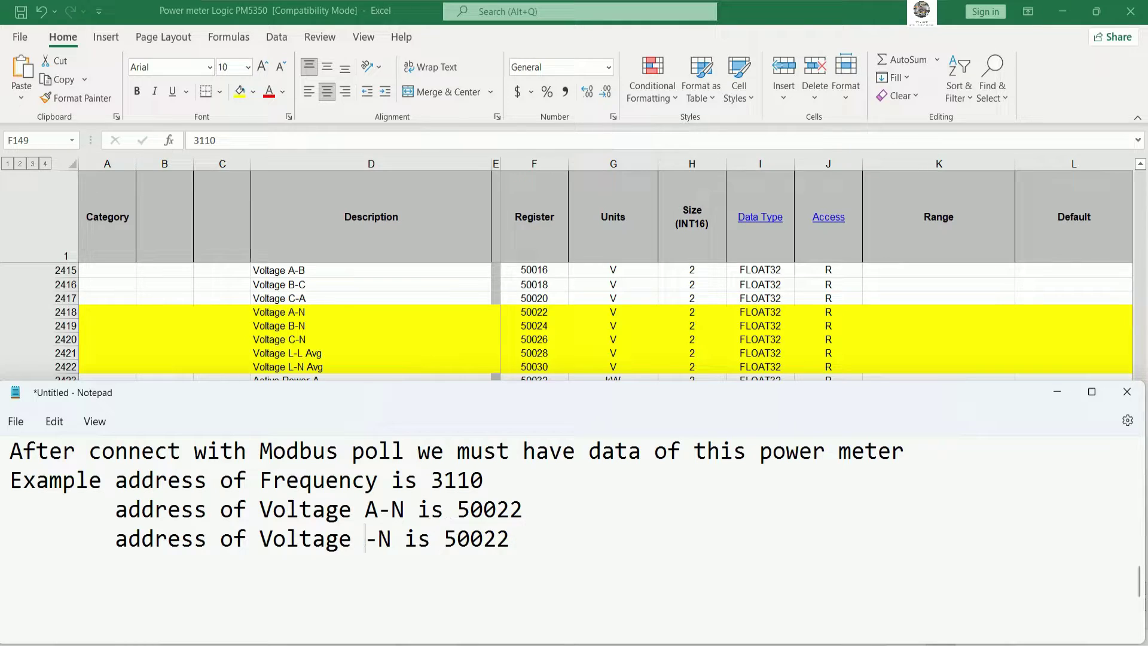
pyautogui.write('B')
pyautogui.press('Right')
pyautogui.press('Right')
pyautogui.press('Right')
pyautogui.press('Right')
pyautogui.press('Right')
pyautogui.press('Right')
pyautogui.press('Right')
pyautogui.press('Right')
pyautogui.press('Right')
pyautogui.press('Right')
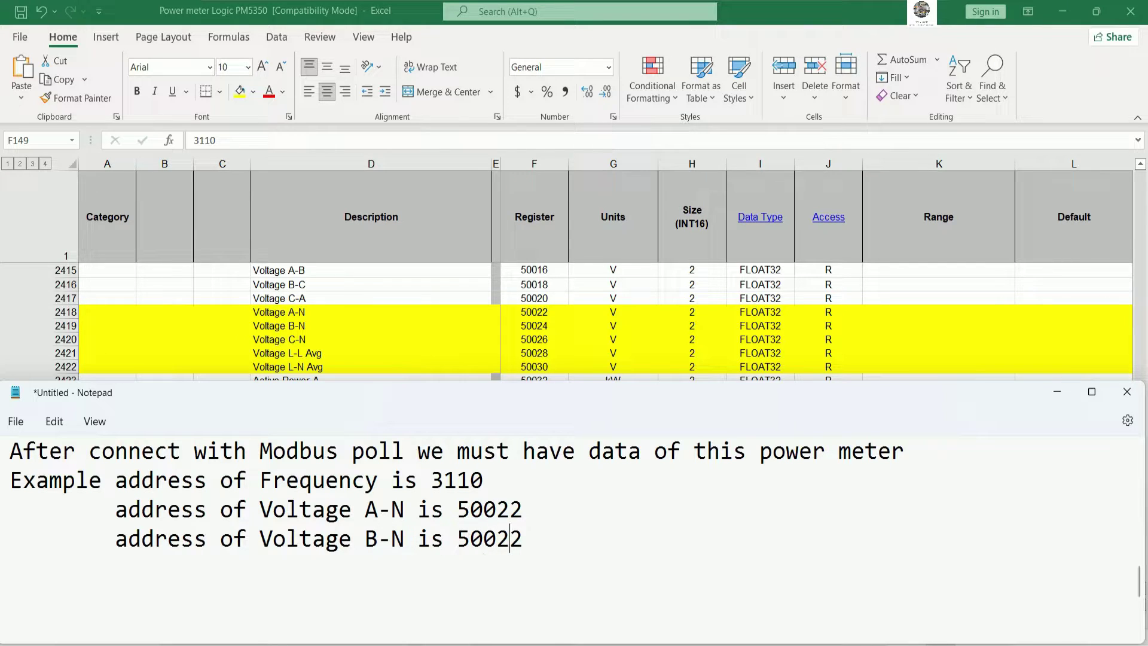
pyautogui.press('BackSpace')
pyautogui.write('4')
# Paste the copied address line below the Voltage B-N line and edit it to read "address of Voltage C-N is 50026"
pyautogui.hotkey('ctrl', 'v')
pyautogui.press('BackSpace')
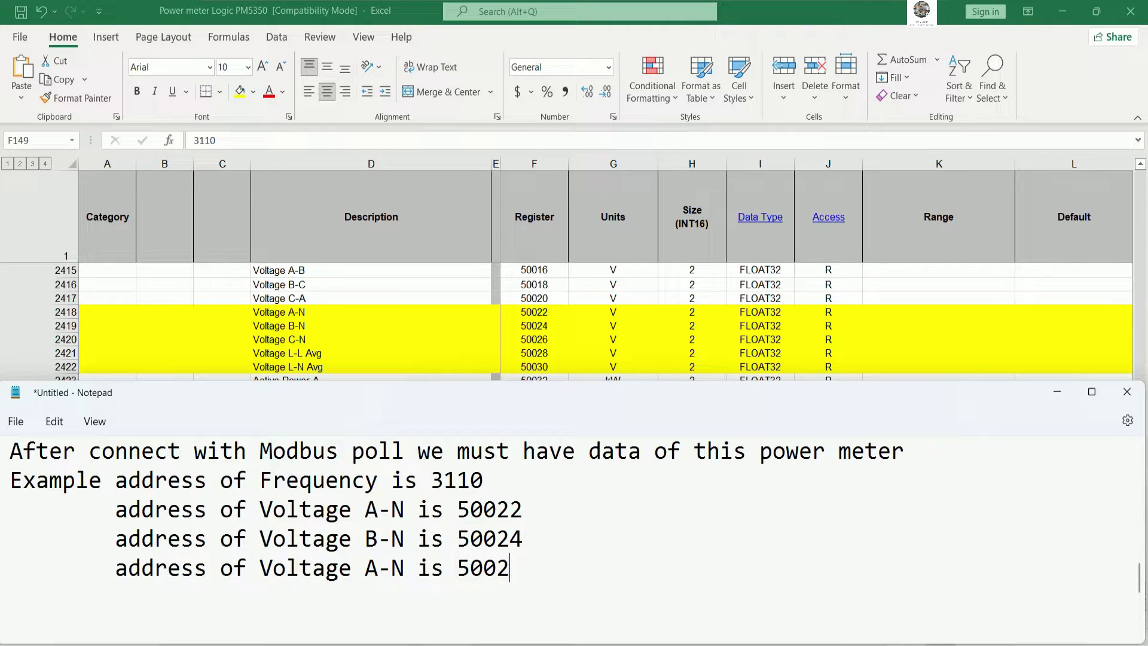
pyautogui.write('6')
pyautogui.press('Left')
pyautogui.press('Left')
pyautogui.press('Left')
pyautogui.press('Left')
pyautogui.press('Left')
pyautogui.press('Left')
pyautogui.press('Left')
pyautogui.press('Left')
pyautogui.press('Left')
pyautogui.press('Left')
pyautogui.press('Left')
pyautogui.press('Left')
pyautogui.press('Right')
pyautogui.press('BackSpace')
pyautogui.write('C')
# Paste the address line again below the Voltage C-N line and insert "average" before "Voltage" in it
pyautogui.click(581, 570)
pyautogui.press('Return')
pyautogui.hotkey('ctrl', 'v')
pyautogui.press('Left')
pyautogui.press('Left')
pyautogui.press('Left')
pyautogui.press('Left')
pyautogui.press('Left')
pyautogui.press('Left')
pyautogui.press('Left')
pyautogui.press('Left')
pyautogui.press('Left')
pyautogui.press('Left')
pyautogui.press('Left')
pyautogui.press('Left')
pyautogui.press('Left')
pyautogui.press('Left')
pyautogui.press('Left')
pyautogui.press('Left')
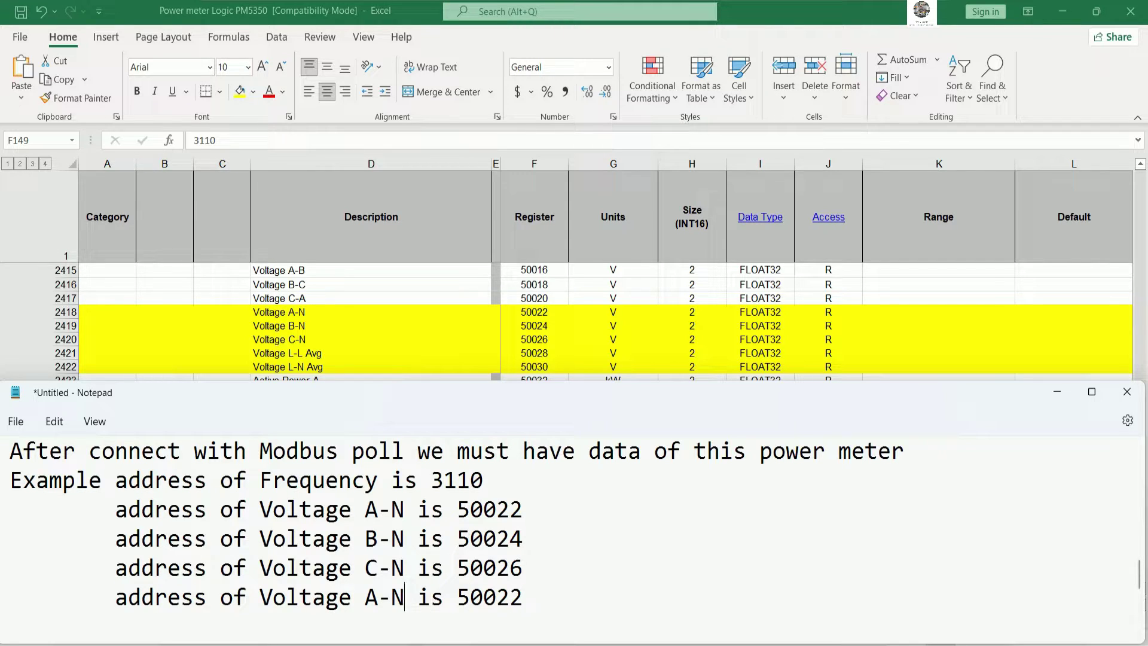
pyautogui.press('Left')
pyautogui.press('Left')
pyautogui.press('Left')
pyautogui.write('ag')
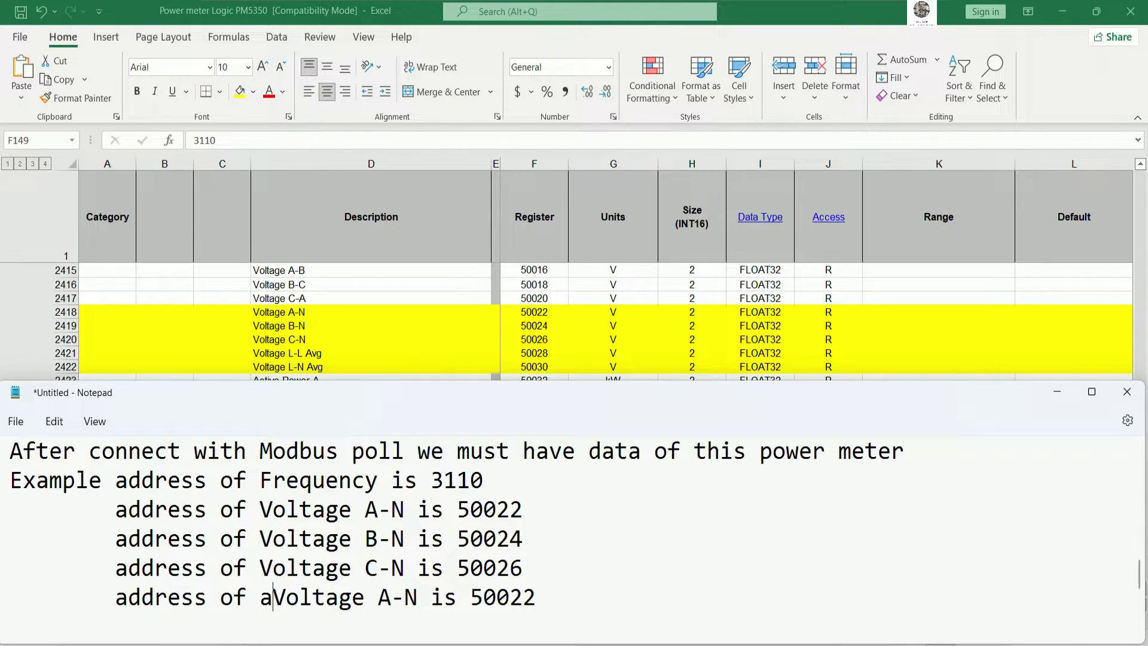
pyautogui.press('BackSpace')
pyautogui.write('verage')
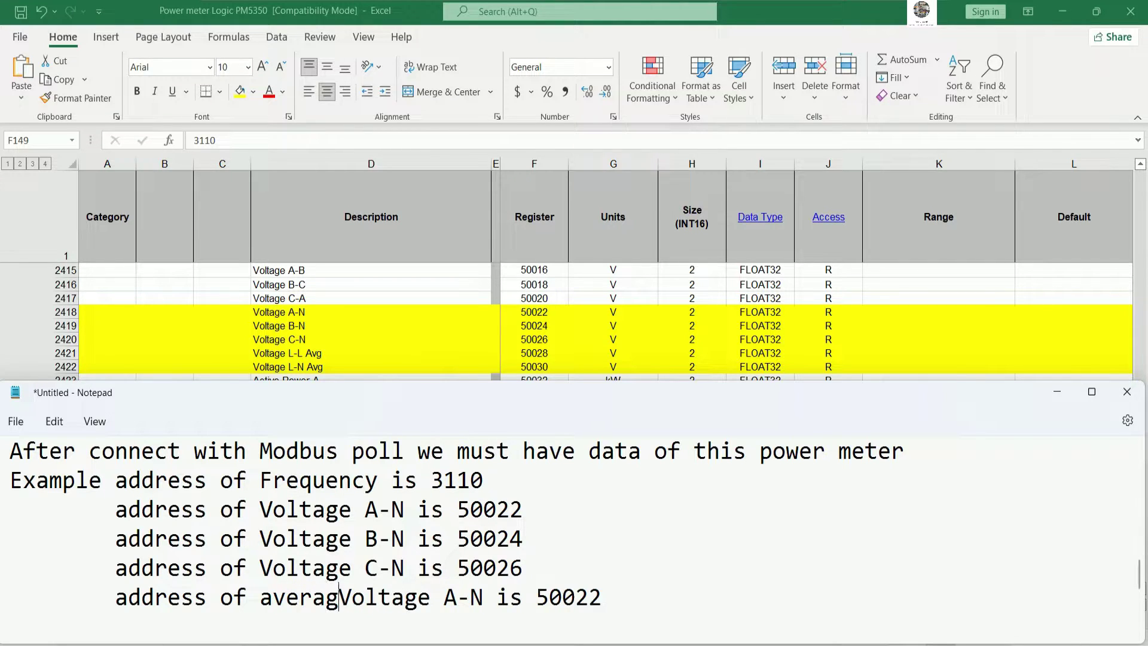
# Edit the rest of the average line to read "Voltage L-L is 50028"
pyautogui.press('Right')
pyautogui.press('Right')
pyautogui.press('Right')
pyautogui.press('Right')
pyautogui.press('Right')
pyautogui.press('Right')
pyautogui.press('Right')
pyautogui.press('Right')
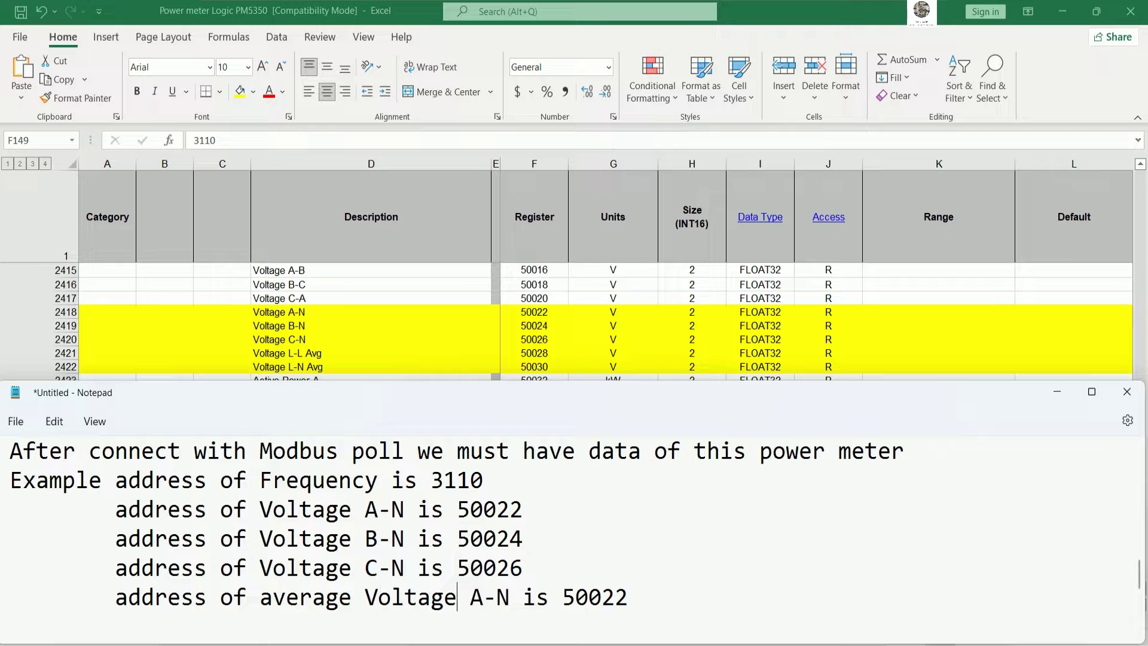
pyautogui.press('BackSpace')
pyautogui.write('L')
pyautogui.press('Right')
pyautogui.press('BackSpace')
pyautogui.write('L')
pyautogui.press('Right')
pyautogui.press('Right')
pyautogui.press('Right')
pyautogui.press('Right')
pyautogui.press('Right')
pyautogui.press('Right')
pyautogui.press('Right')
pyautogui.press('Right')
pyautogui.press('Right')
pyautogui.press('BackSpace')
pyautogui.write('8')
# Copy the text "address of average Voltage L-L is 50028" and paste it on an aligned new line below
pyautogui.scroll(-1, 574, 526)
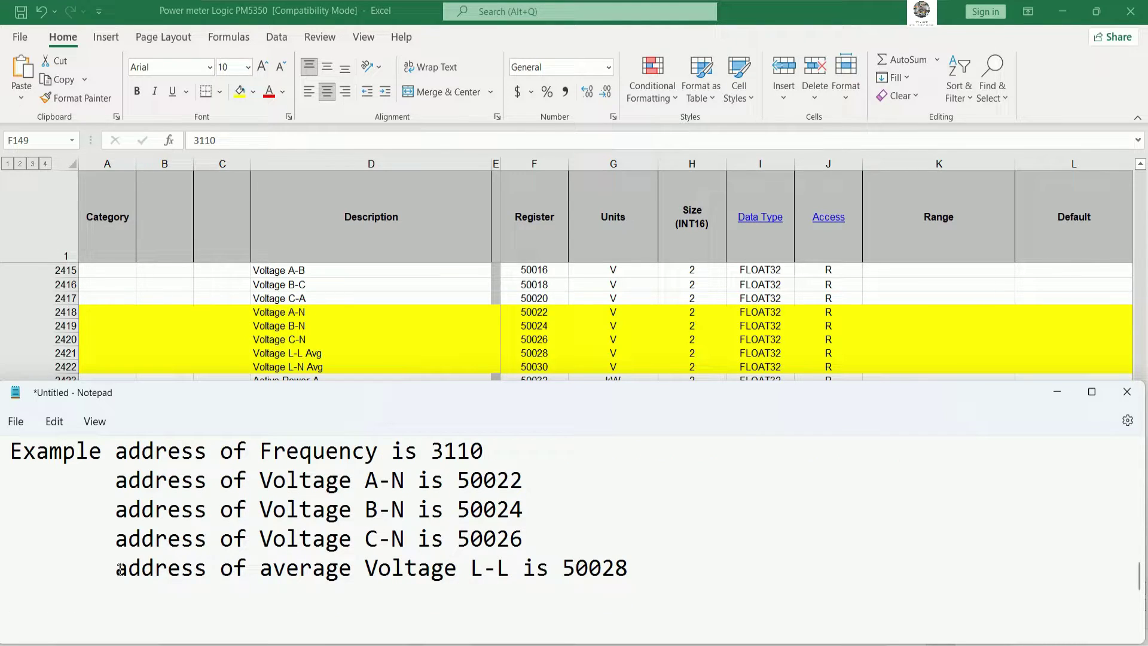
pyautogui.moveTo(118, 568); pyautogui.dragTo(633, 567)
pyautogui.hotkey('ctrl', 'c')
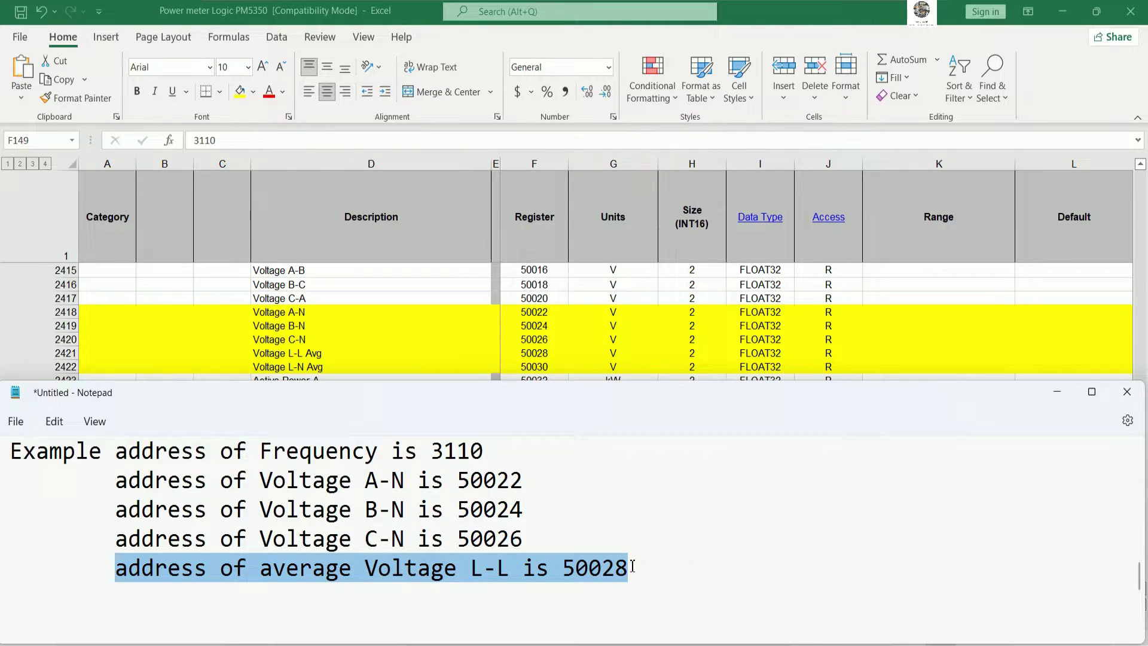
pyautogui.click(632, 567)
pyautogui.press('Return')
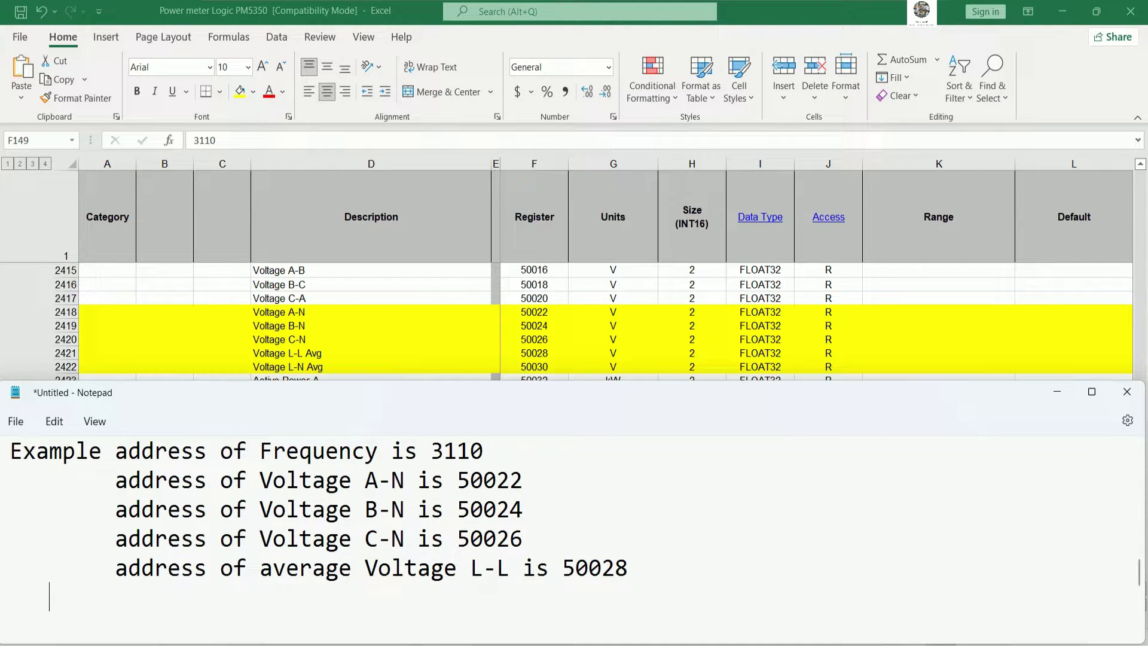
pyautogui.press('BackSpace')
pyautogui.hotkey('ctrl', 'v')
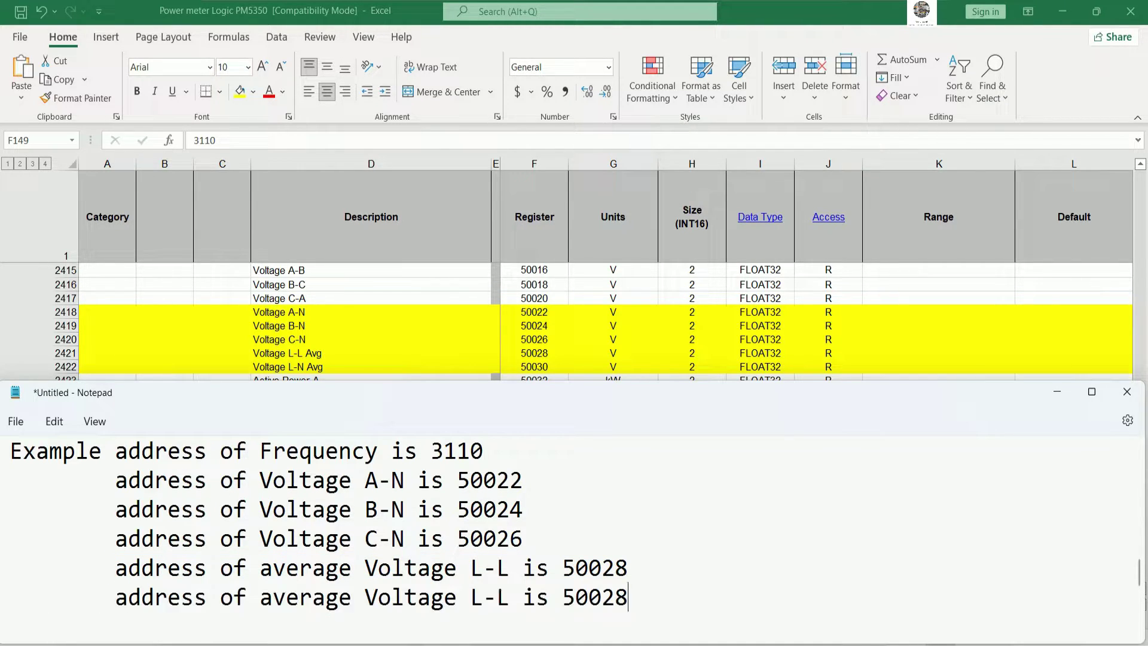
# Edit the duplicated average line to read "address of average Voltage L-N is 50030"
pyautogui.press('BackSpace')
pyautogui.press('BackSpace')
pyautogui.write('30')
pyautogui.click(514, 608)
pyautogui.press('BackSpace')
pyautogui.write('N')
# Add the line "So we can read all data follow this address that we got from manufacture datasheet." below the address list
pyautogui.click(635, 610)
pyautogui.press('Return')
pyautogui.write('So ')
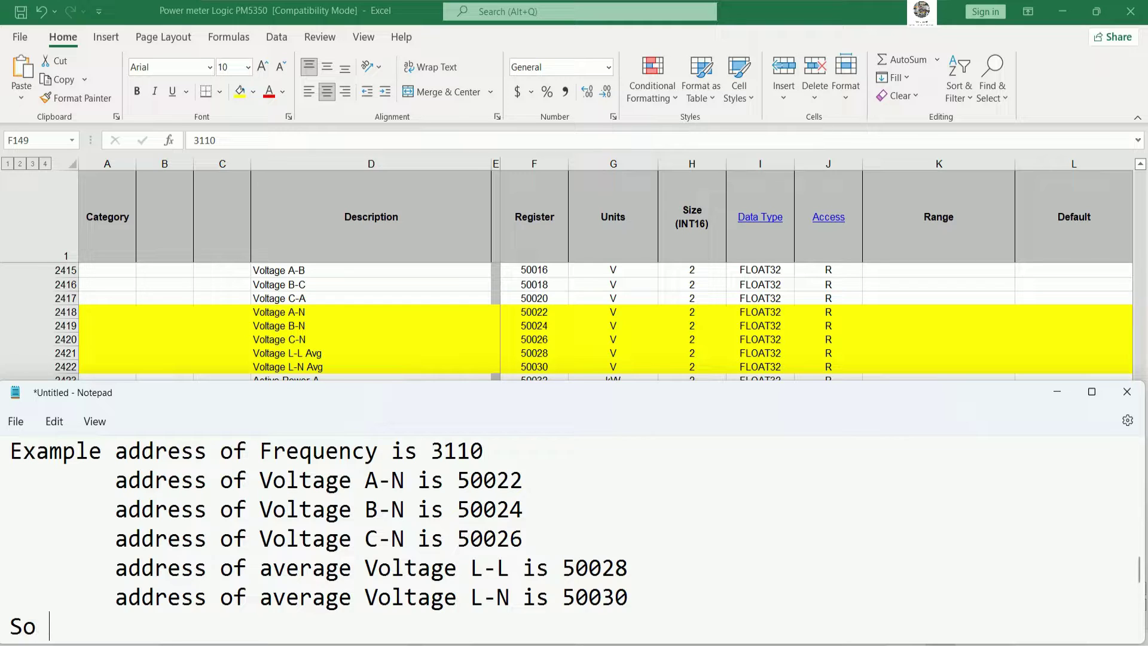
pyautogui.write('we can rea')
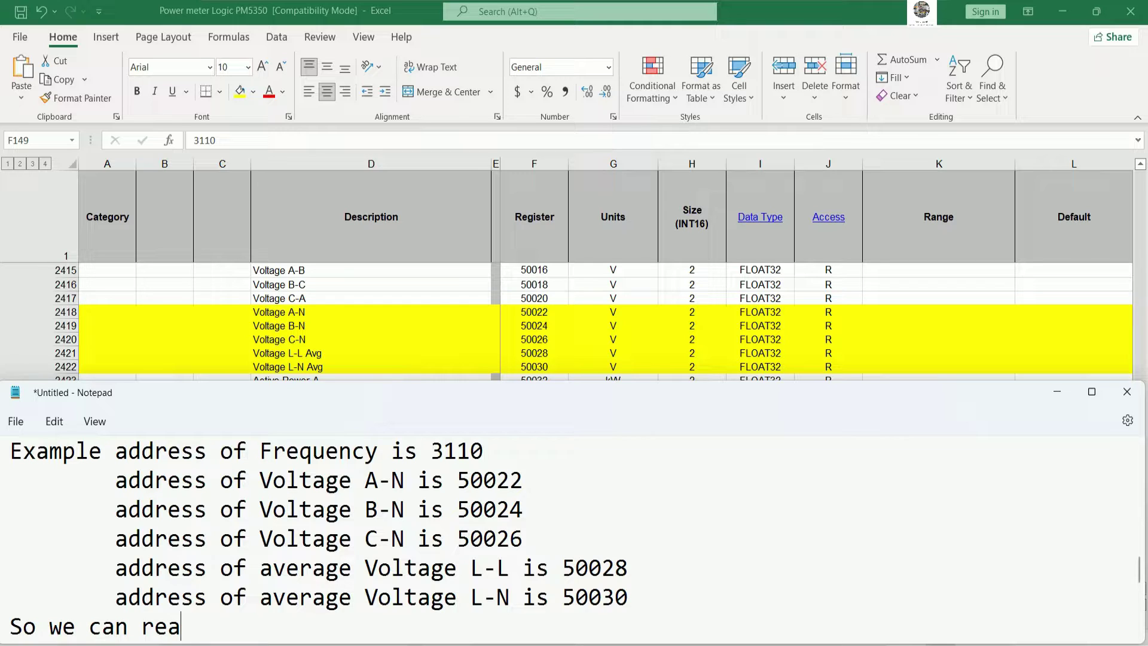
pyautogui.write('d all data ')
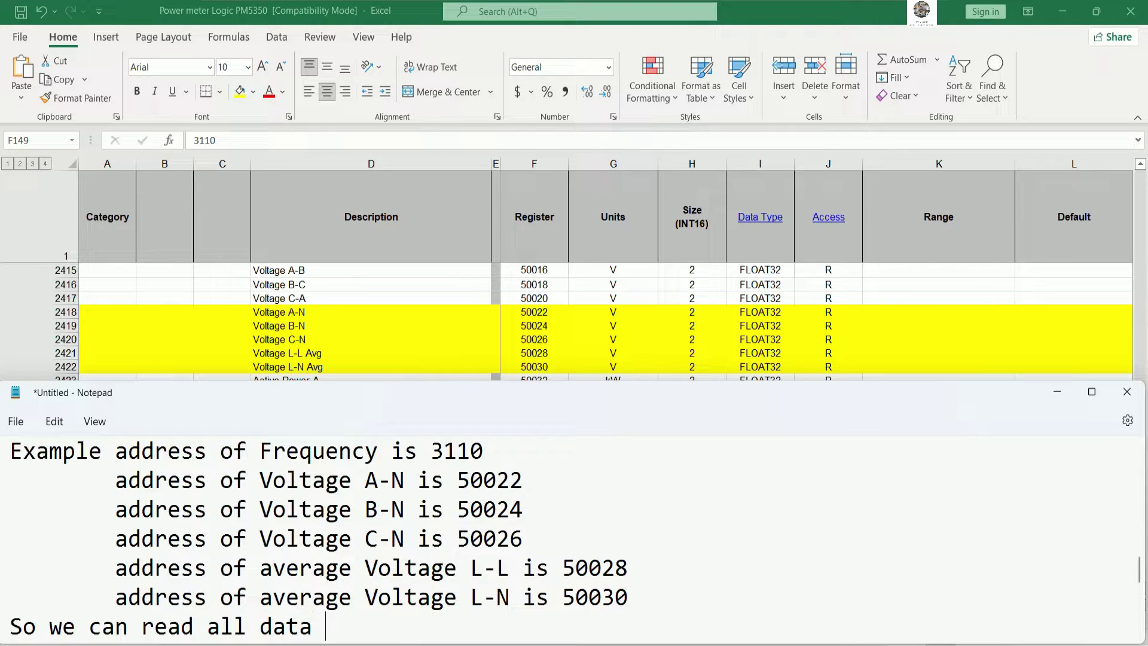
pyautogui.write('follow t')
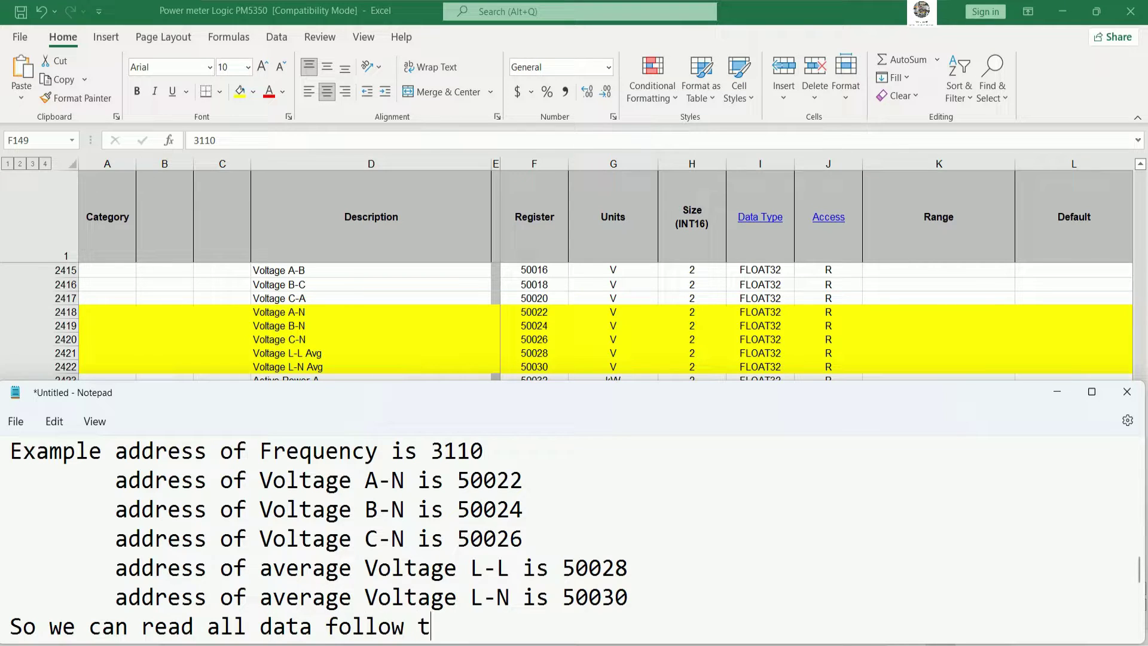
pyautogui.write('his addr')
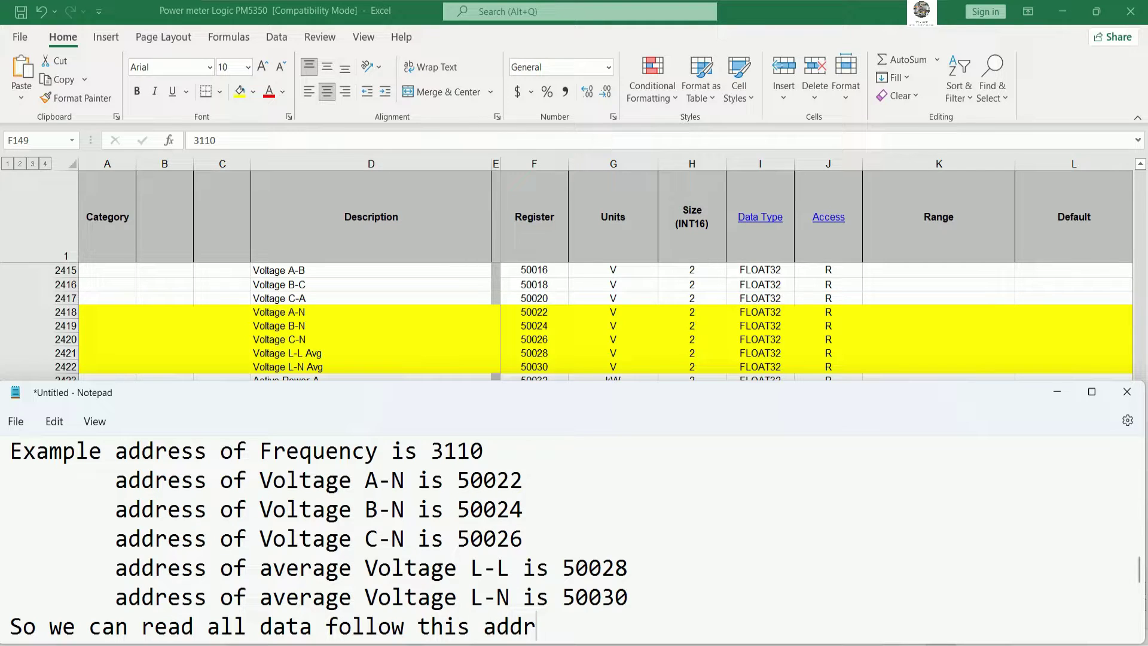
pyautogui.write('ess th')
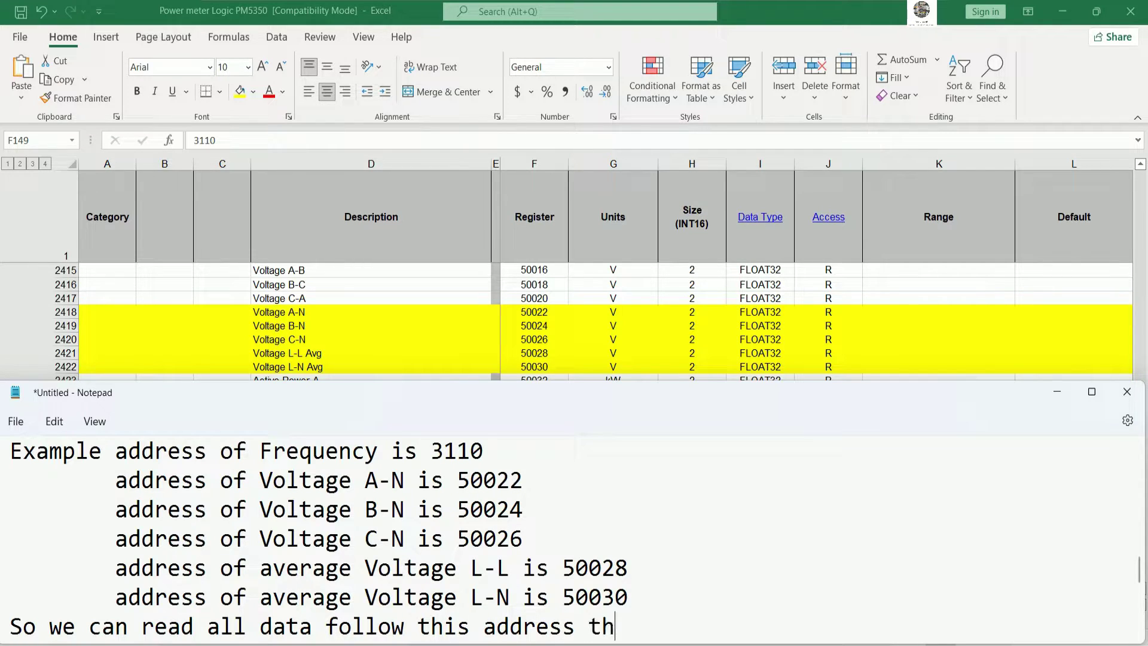
pyautogui.write('at we got from manu')
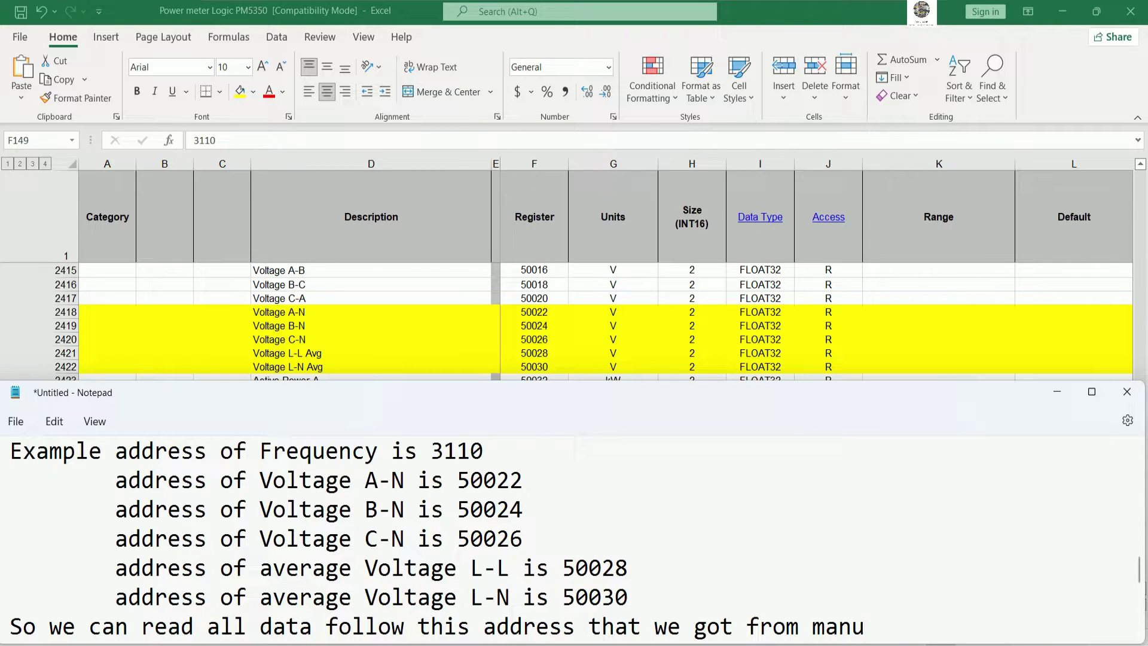
pyautogui.write('factor')
pyautogui.press('BackSpace')
pyautogui.write('ure')
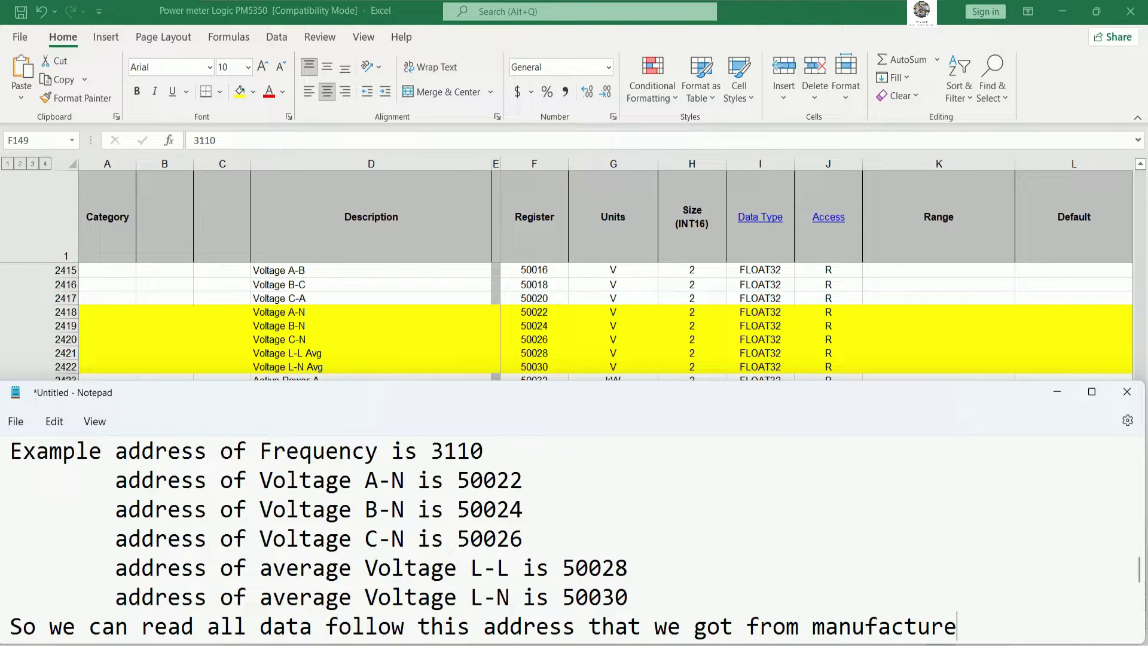
pyautogui.write(' datasheet.')
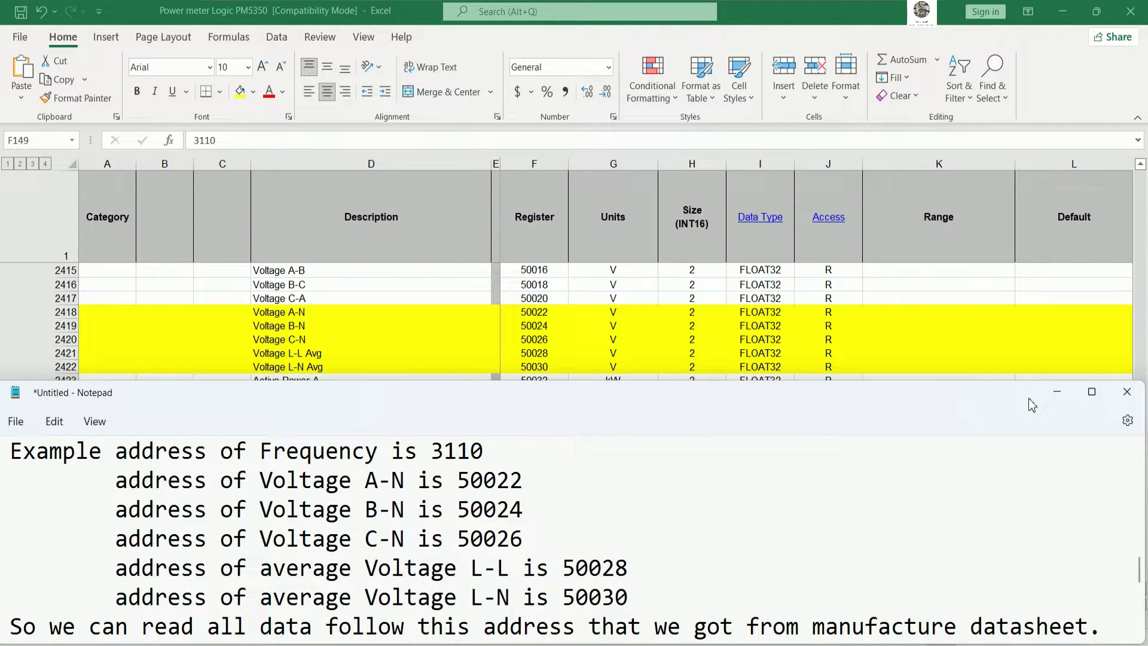
# Add the line "First let read voltage follow this address" at the end of the note
pyautogui.press('Return')
pyautogui.write('F')
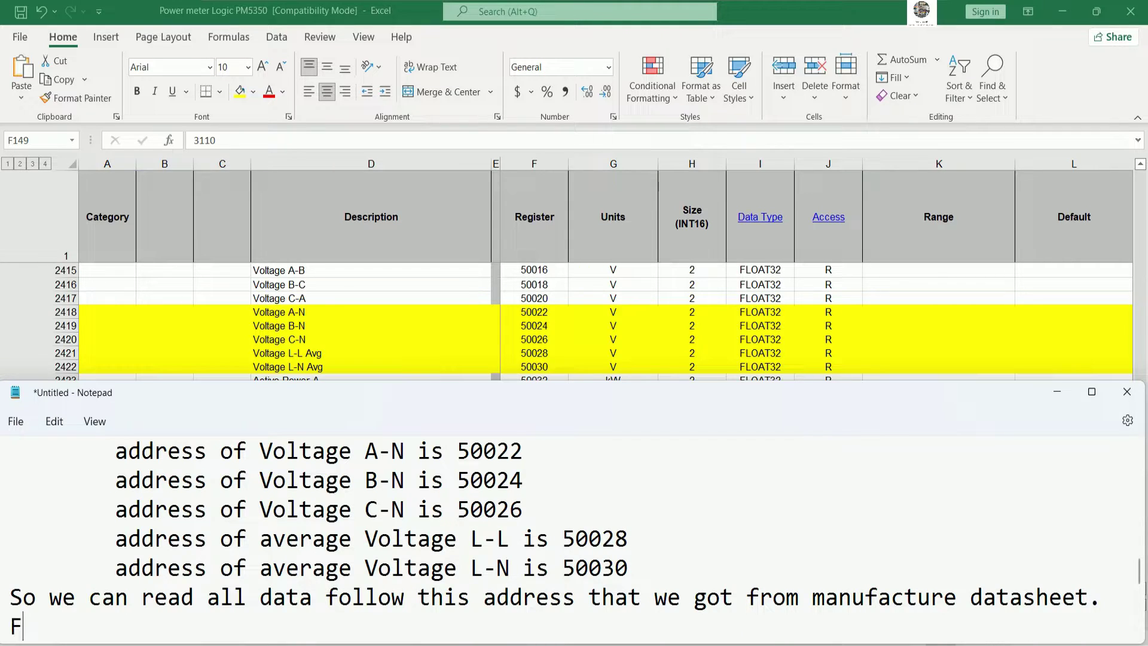
pyautogui.write('irst le')
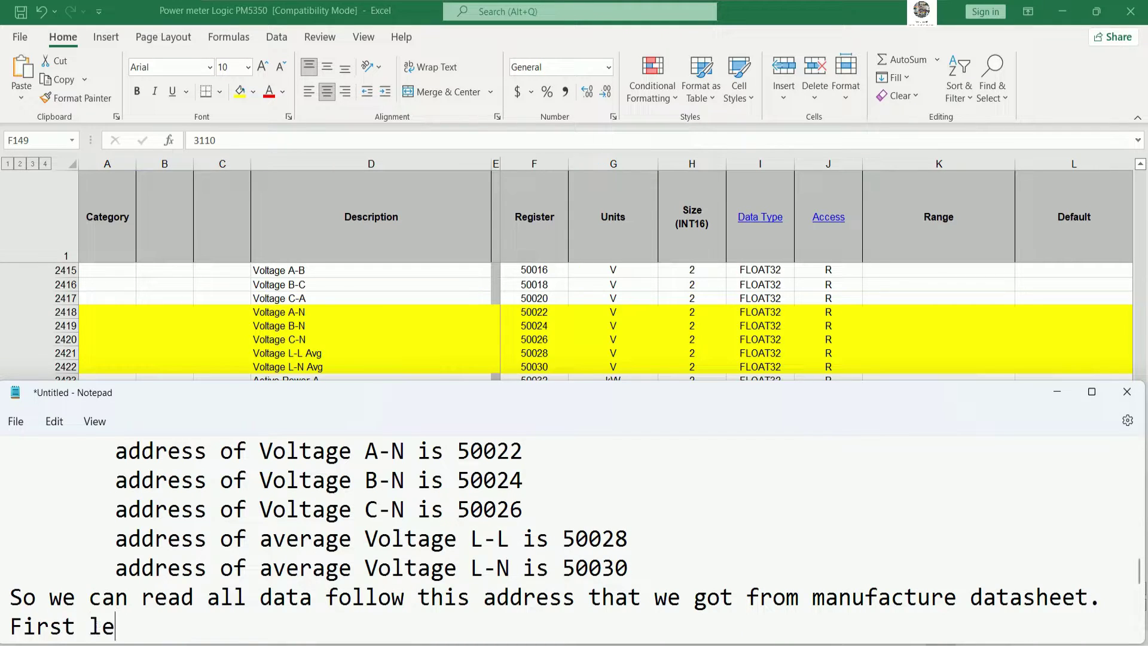
pyautogui.write('t read voltage')
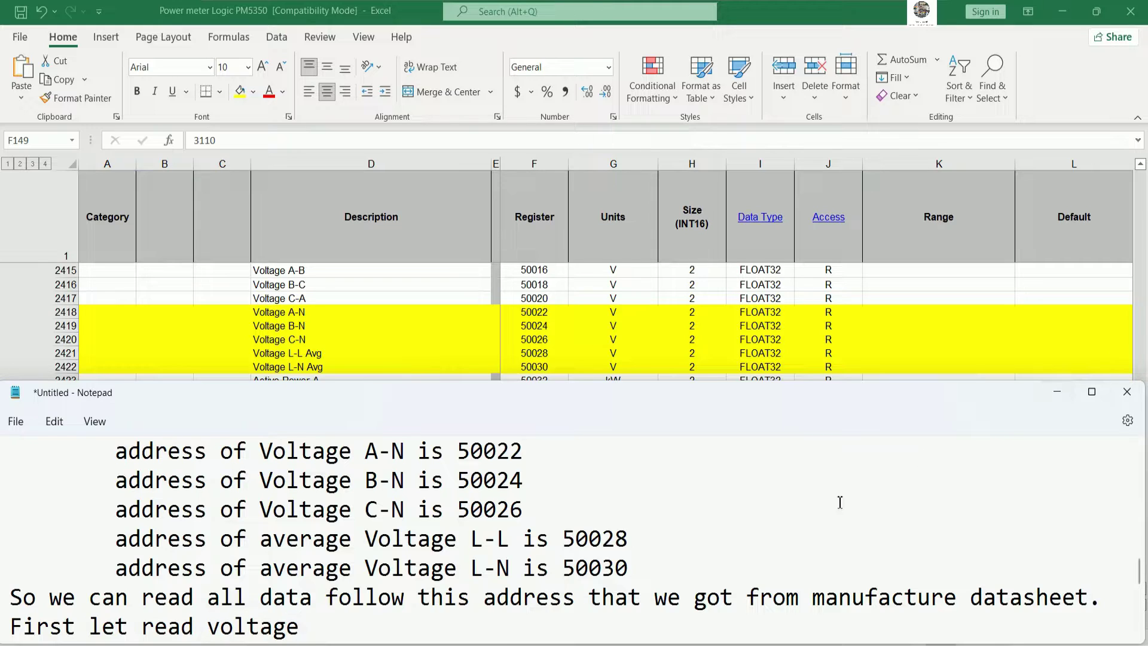
pyautogui.write(' follow th')
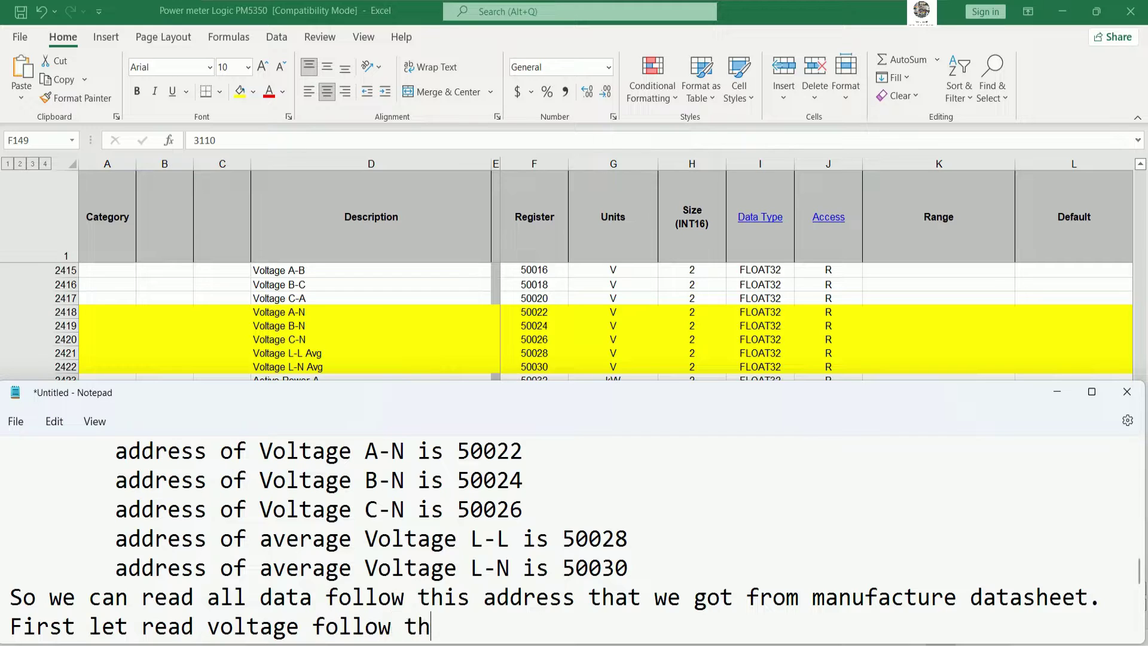
pyautogui.write('is address')
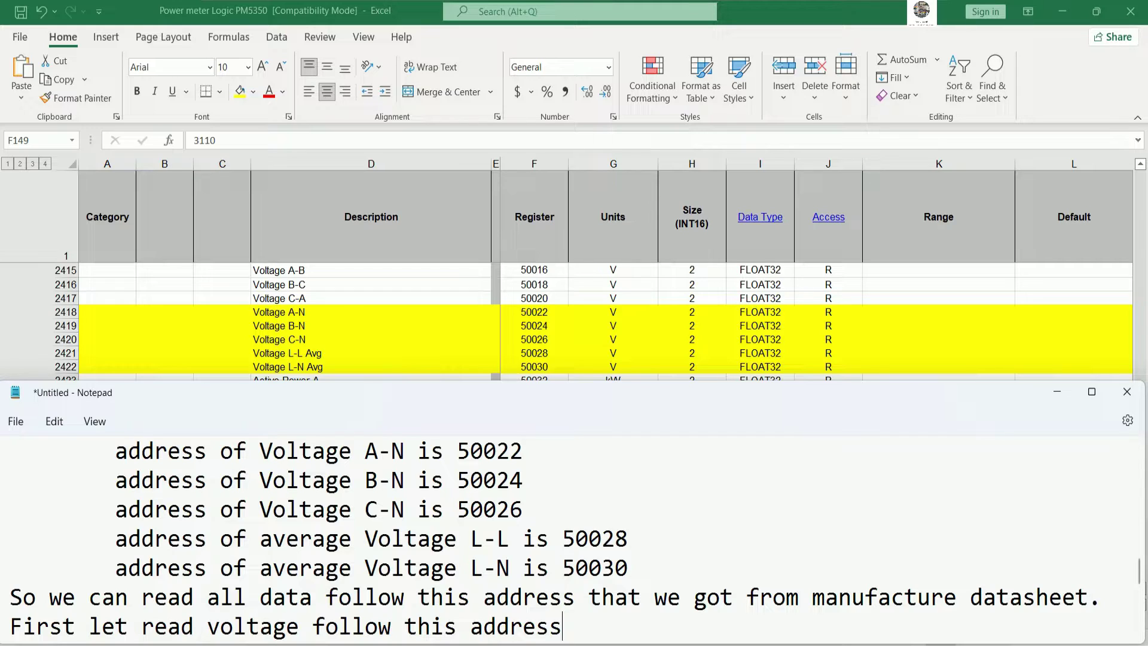
# Minimize the note, switch to Modbus Poll, and place its restored window beside the Description and Register columns of the register list
pyautogui.click(775, 568)
pyautogui.click(1058, 393)
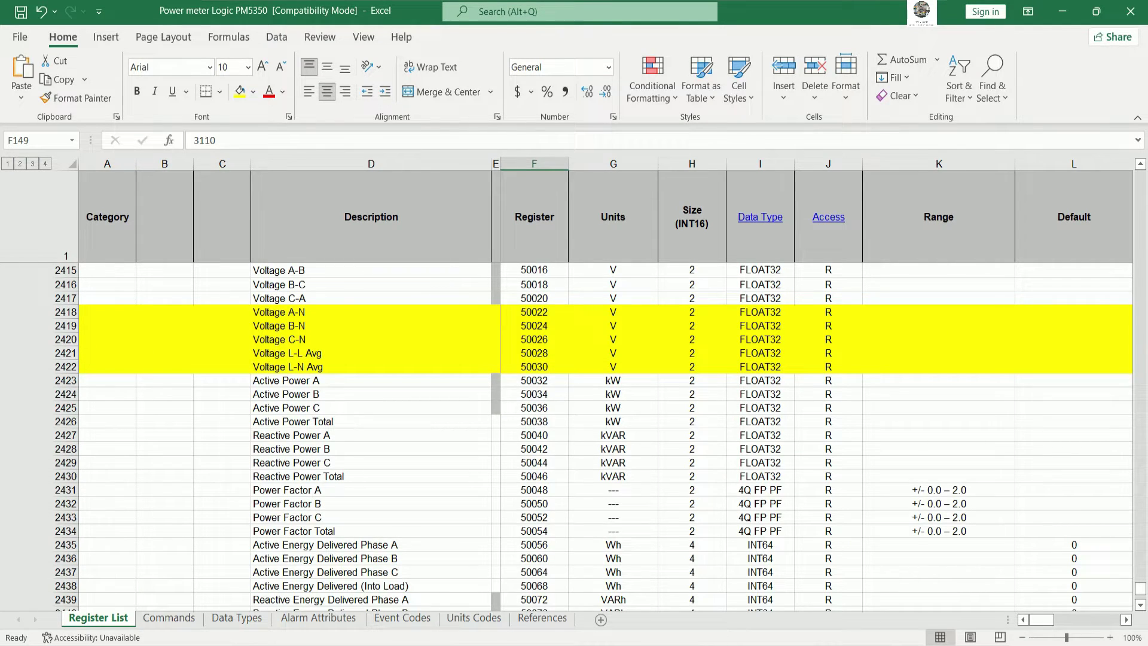
pyautogui.hotkey('alt', 'Tab')
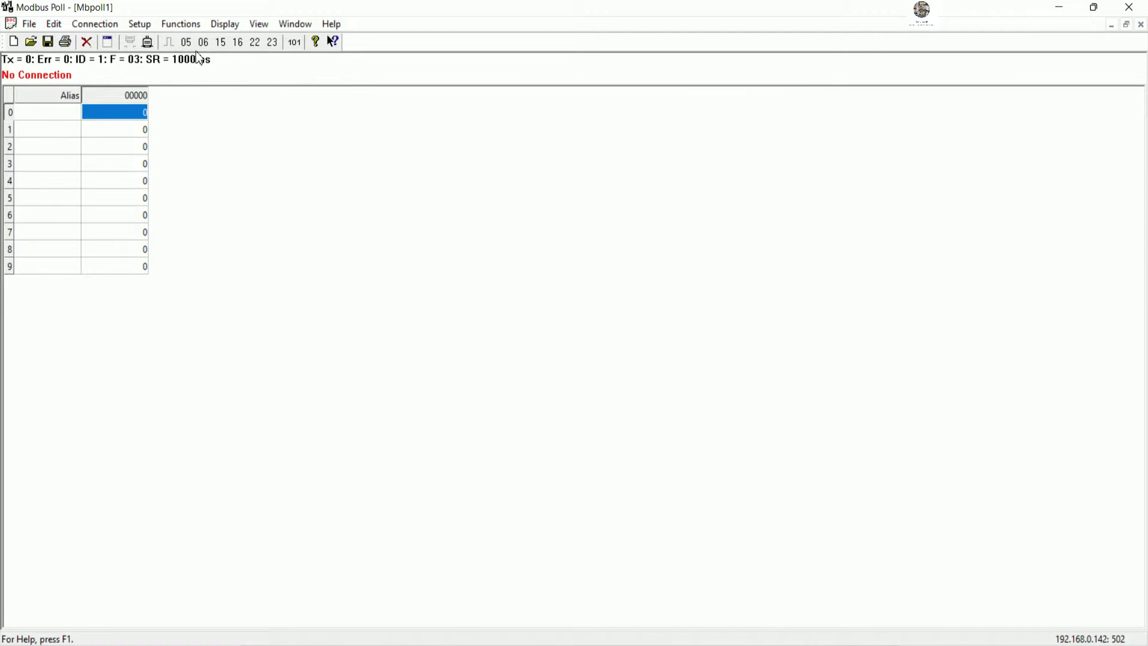
pyautogui.click(1095, 7)
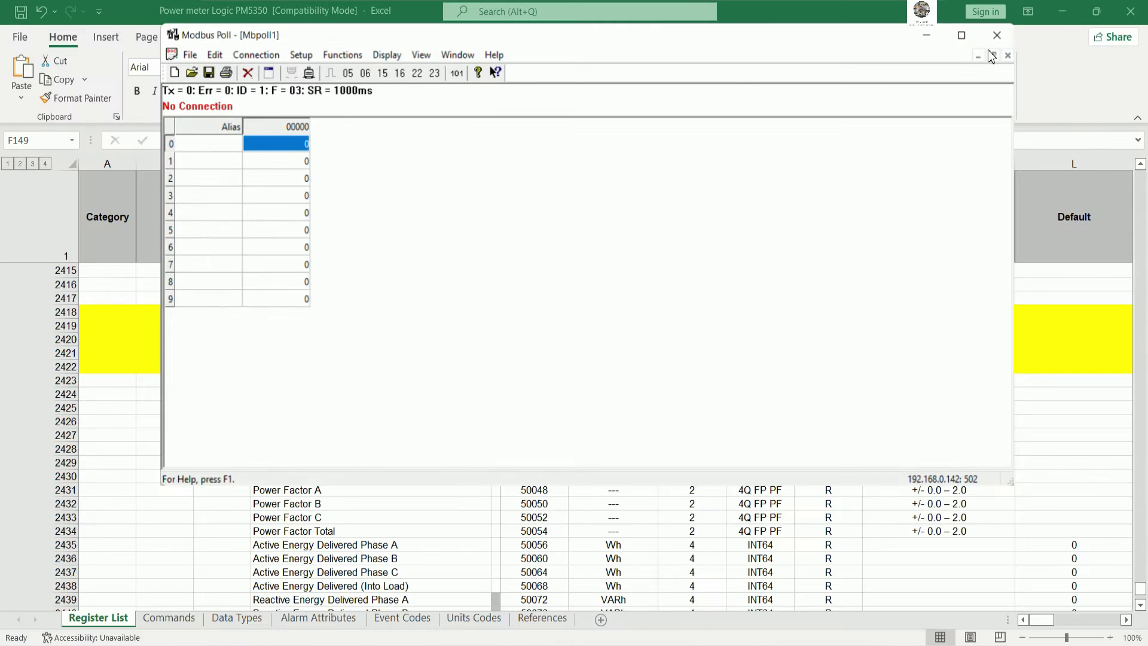
pyautogui.moveTo(561, 48); pyautogui.dragTo(964, 158)
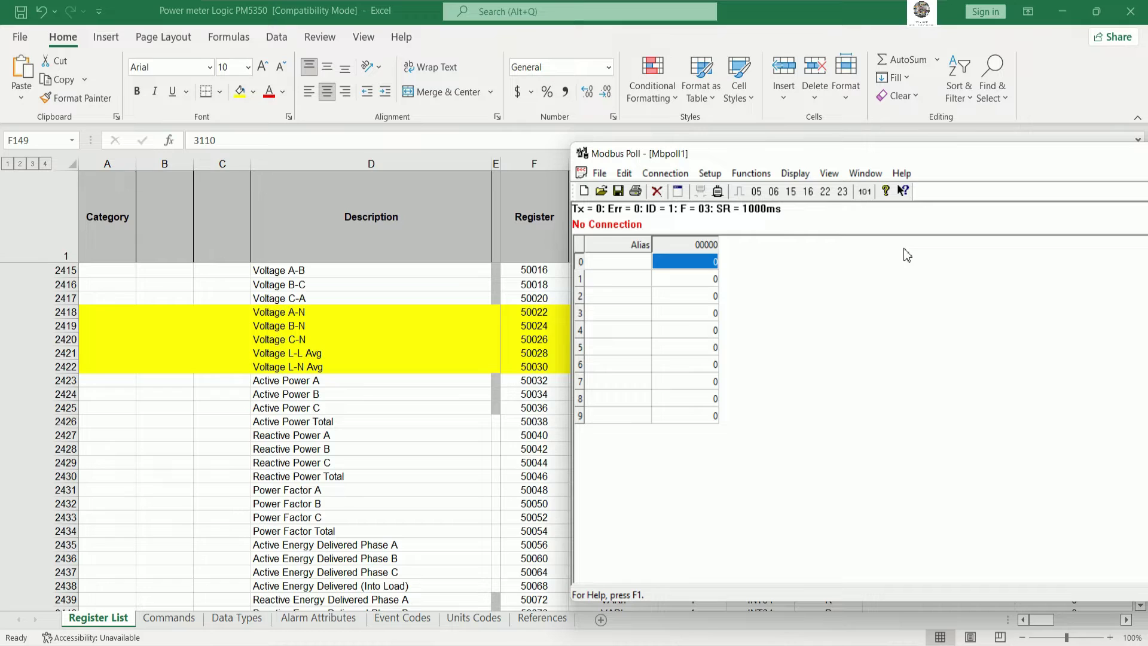
# Open the Read/Write Definition and choose the function 03 Read Holding Registers (4x)
pyautogui.click(672, 175)
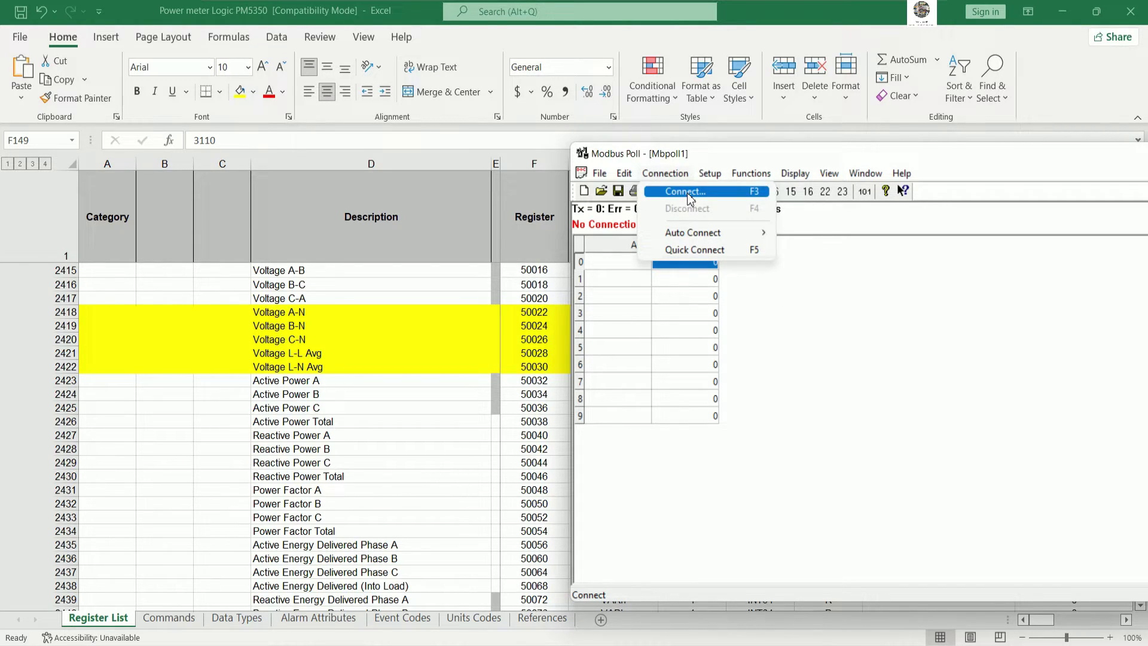
pyautogui.moveTo(710, 174)
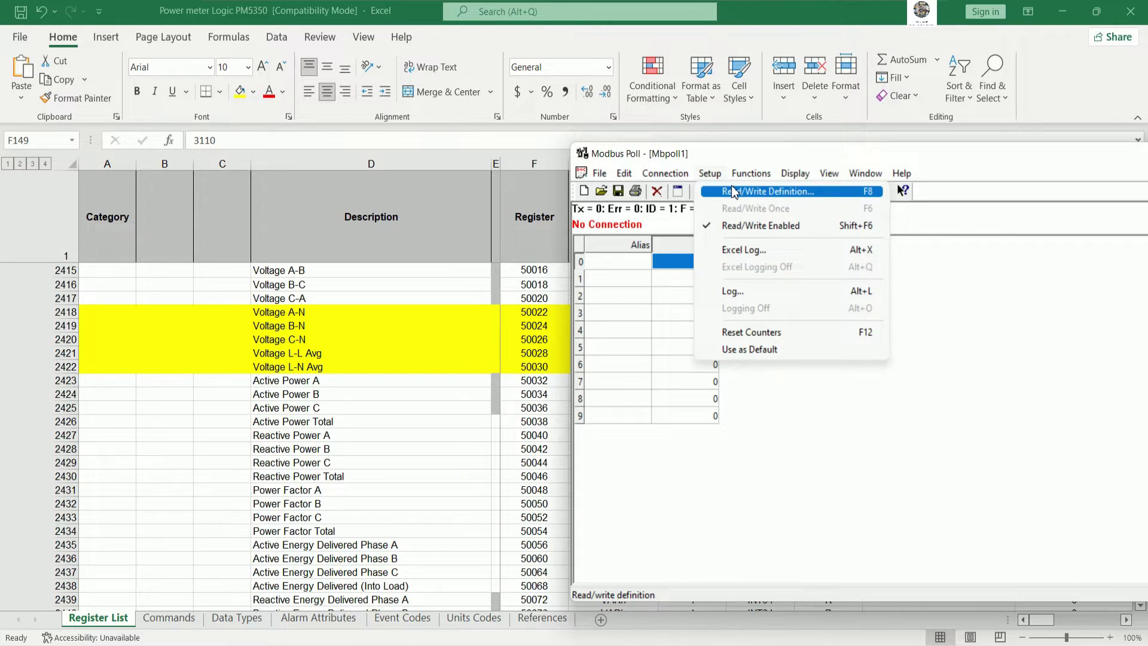
pyautogui.click(734, 192)
pyautogui.moveTo(968, 275); pyautogui.dragTo(836, 251)
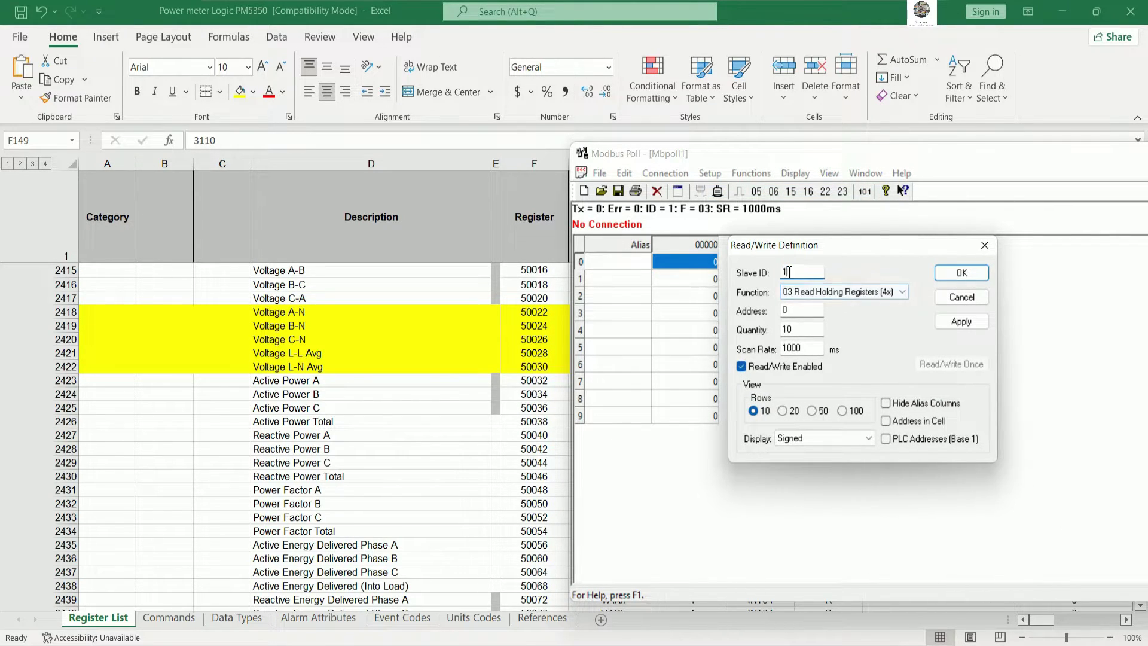
pyautogui.click(837, 292)
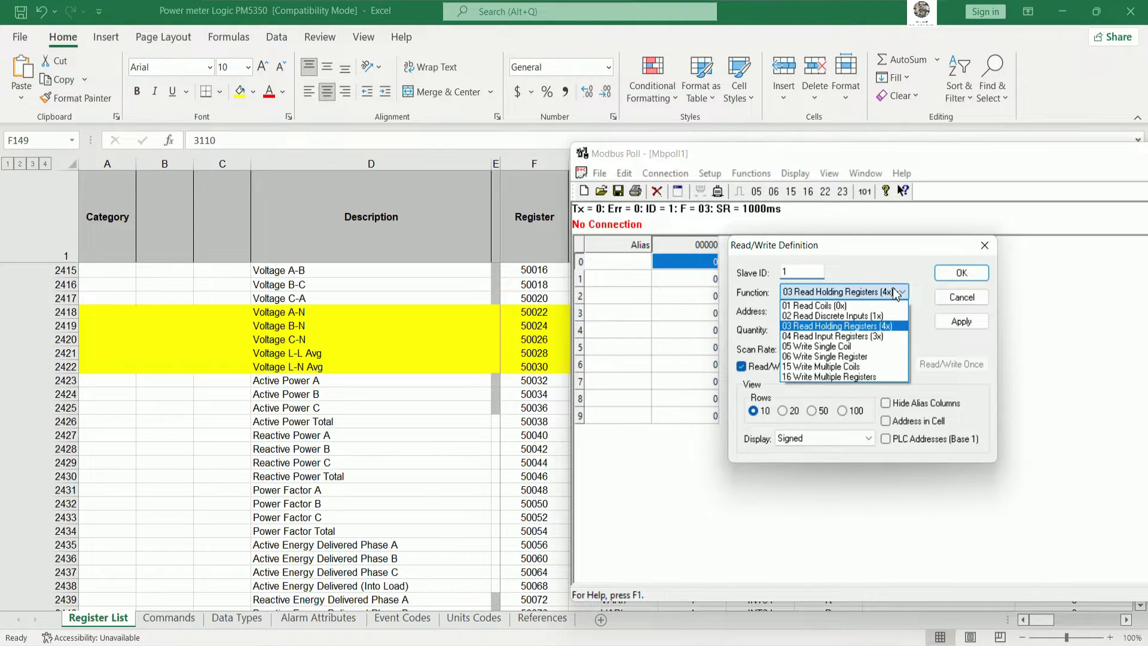
pyautogui.click(846, 329)
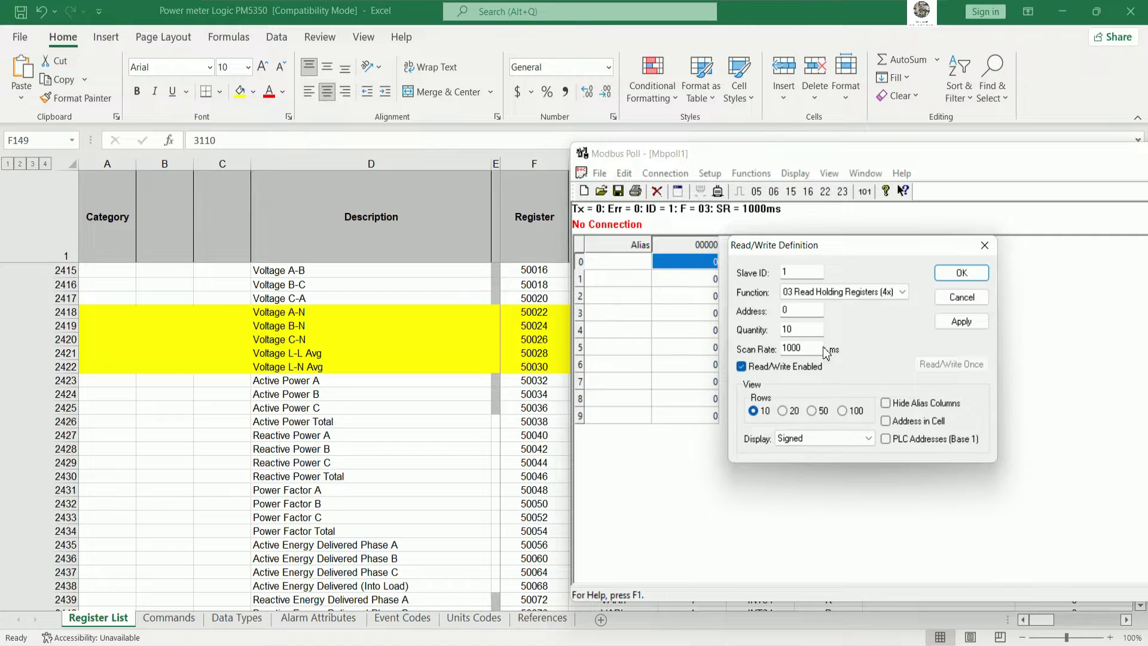
# Set the read definition's address to 50022 and its display format to Float
pyautogui.doubleClick(787, 310)
pyautogui.write('50022')
pyautogui.click(864, 438)
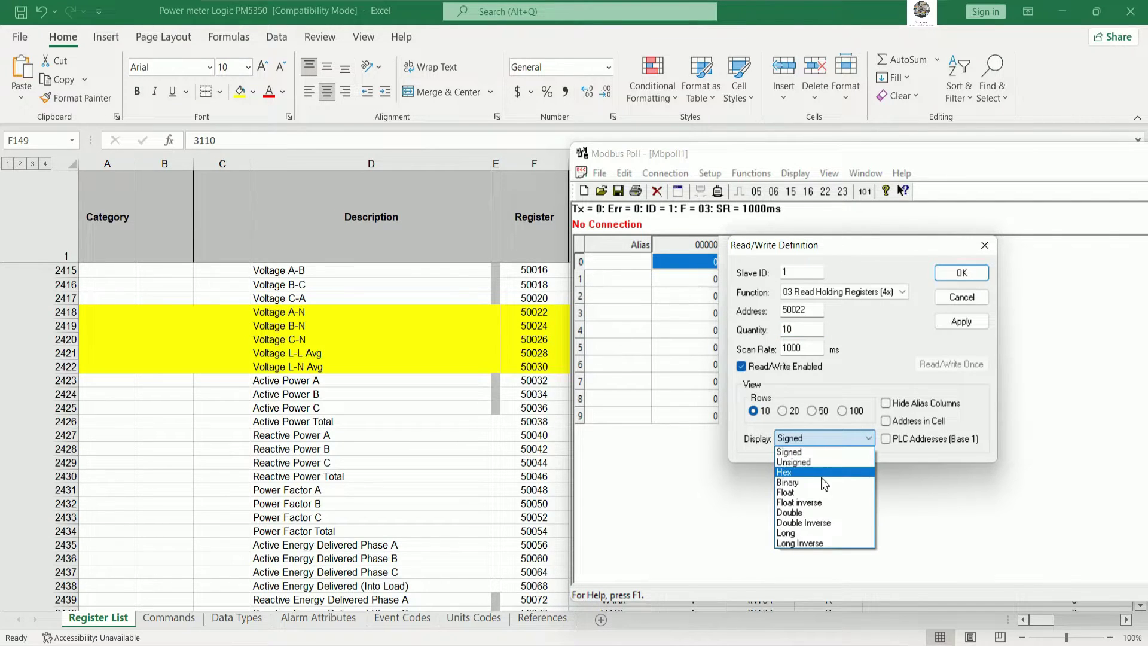
pyautogui.click(801, 492)
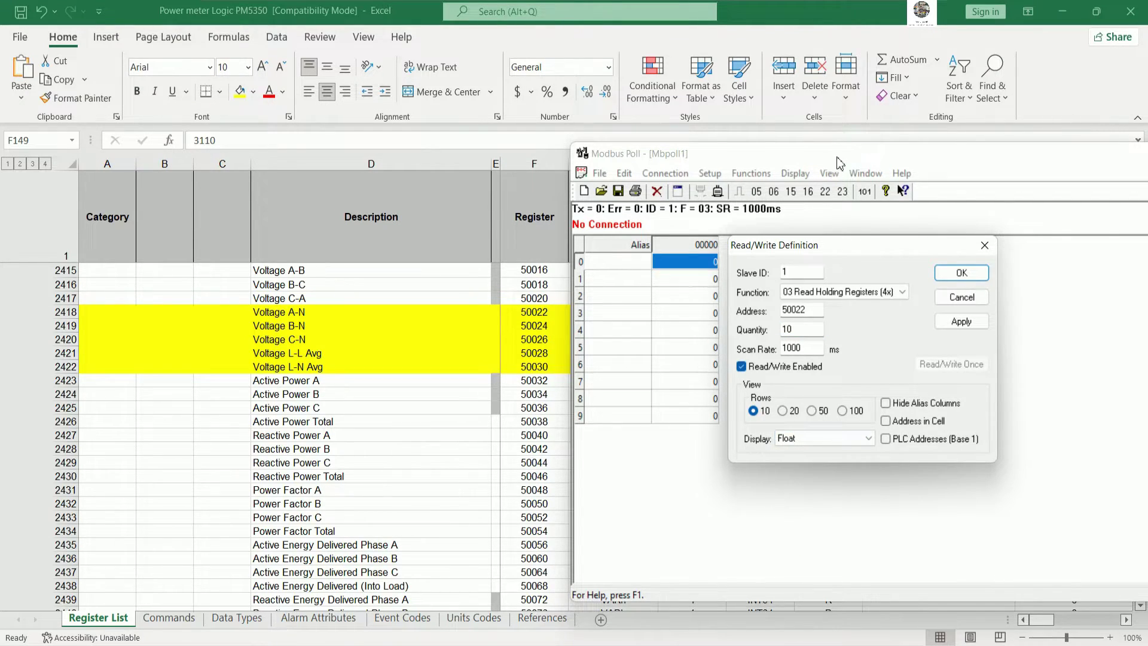
pyautogui.click(922, 220)
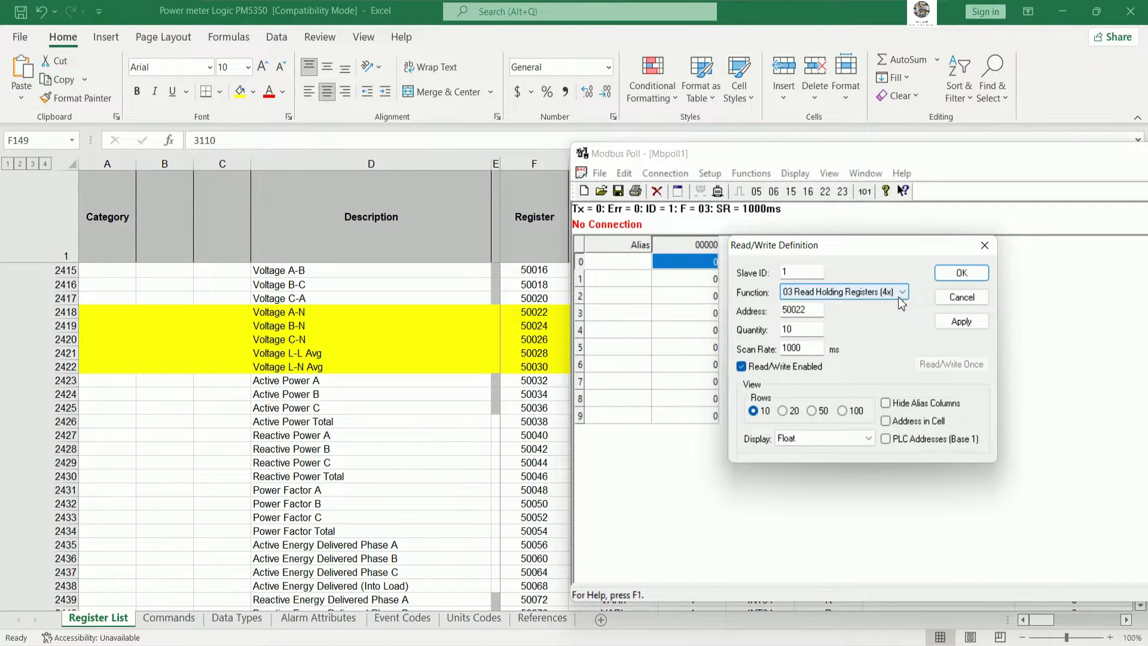
# Apply the read definition and reposition the Modbus Poll window so the Description, Register and Units columns stay uncovered
pyautogui.click(959, 319)
pyautogui.click(960, 302)
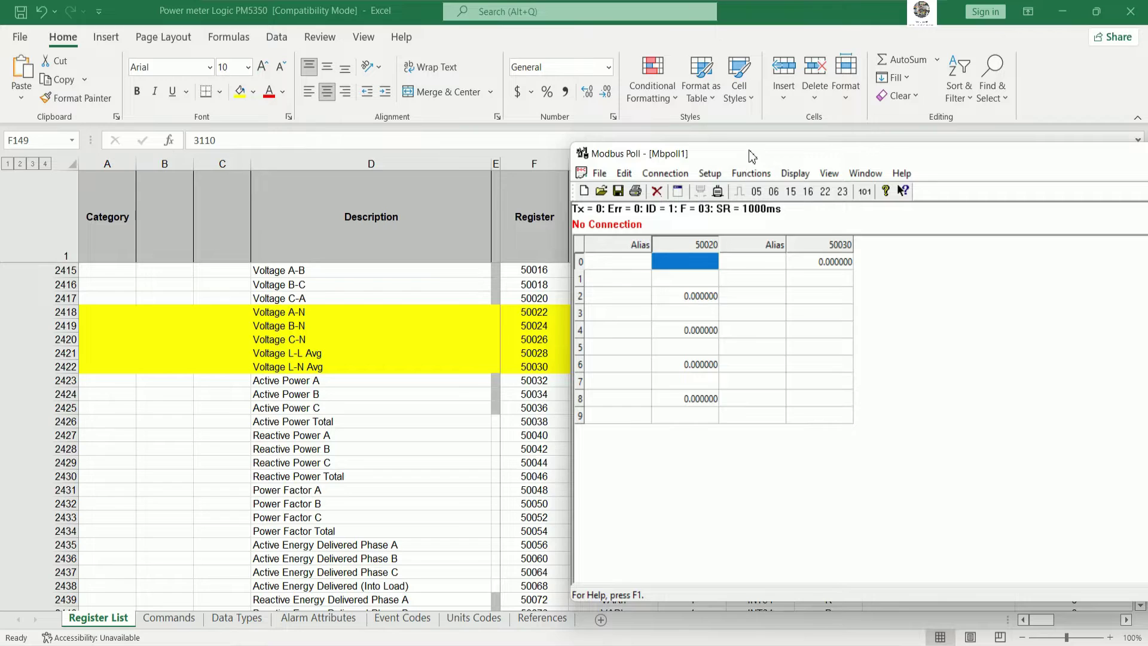
pyautogui.moveTo(752, 157); pyautogui.dragTo(798, 378)
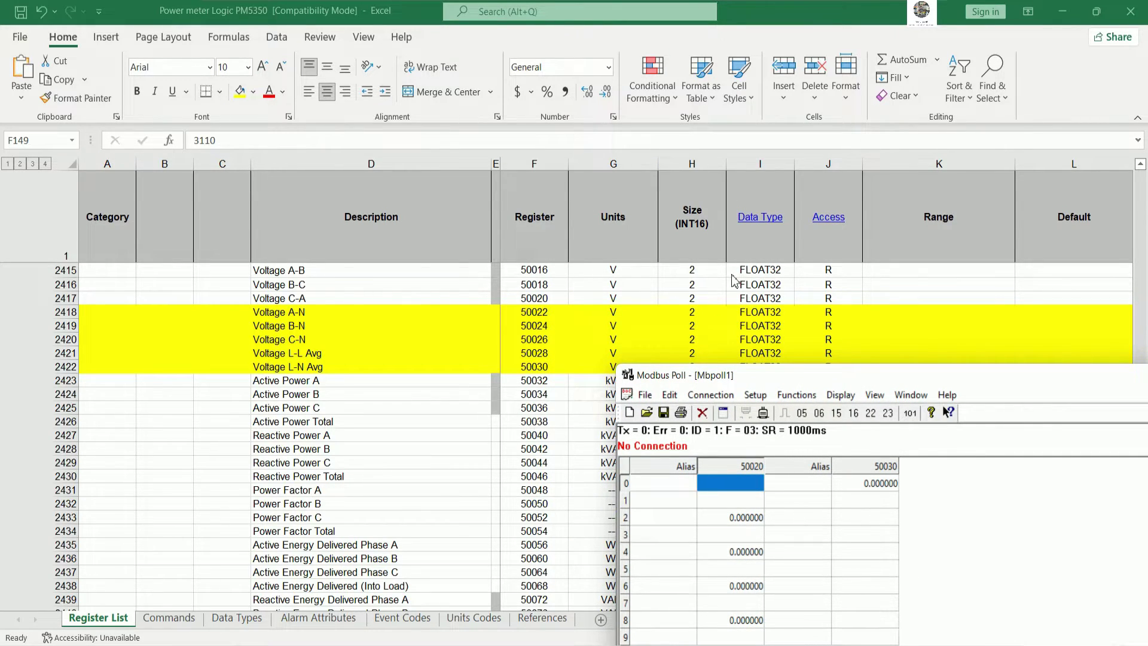
pyautogui.moveTo(771, 377); pyautogui.dragTo(806, 145)
# Open Connection Setup and keep Modbus TCP/IP as the connection type
pyautogui.click(744, 161)
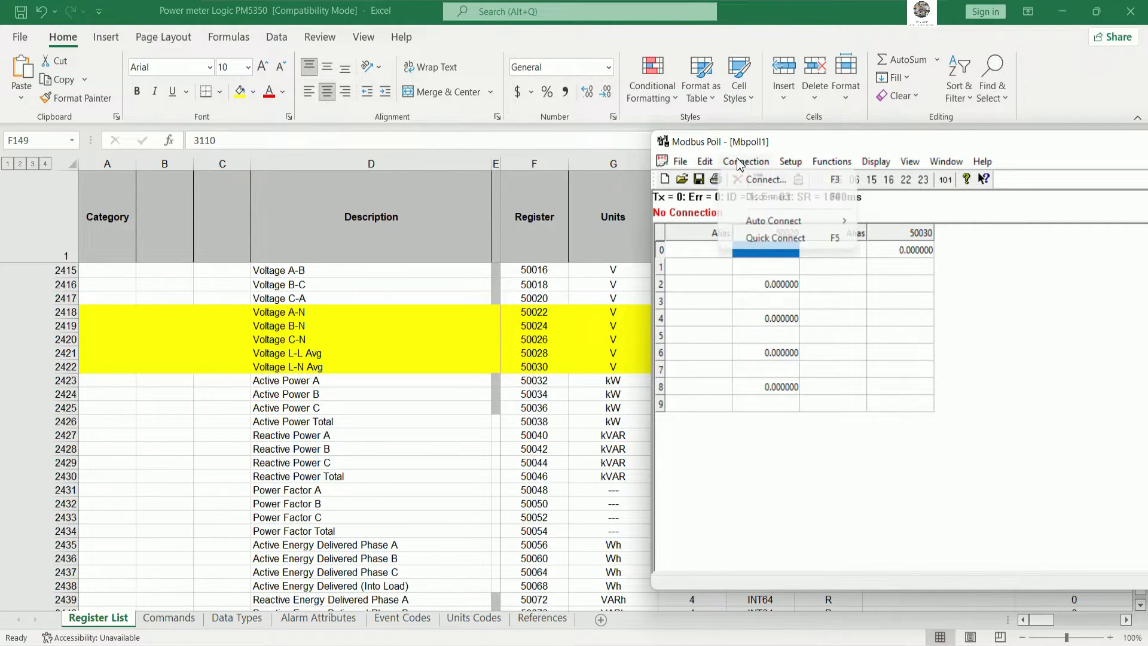
pyautogui.click(776, 178)
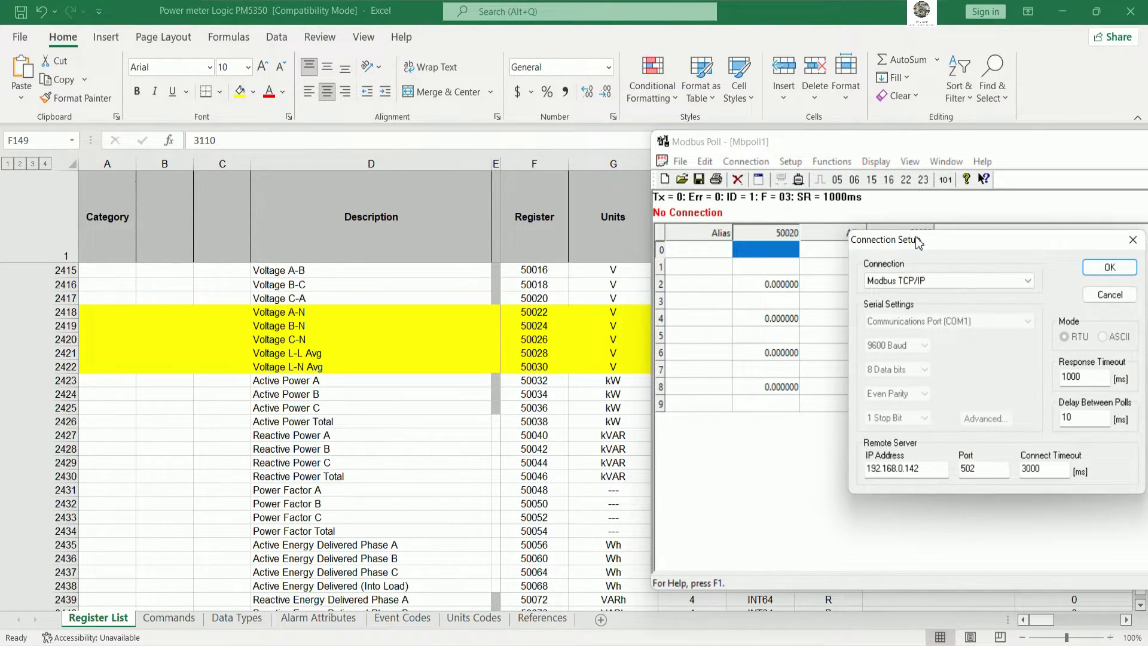
pyautogui.moveTo(919, 239); pyautogui.dragTo(932, 205)
pyautogui.click(948, 242)
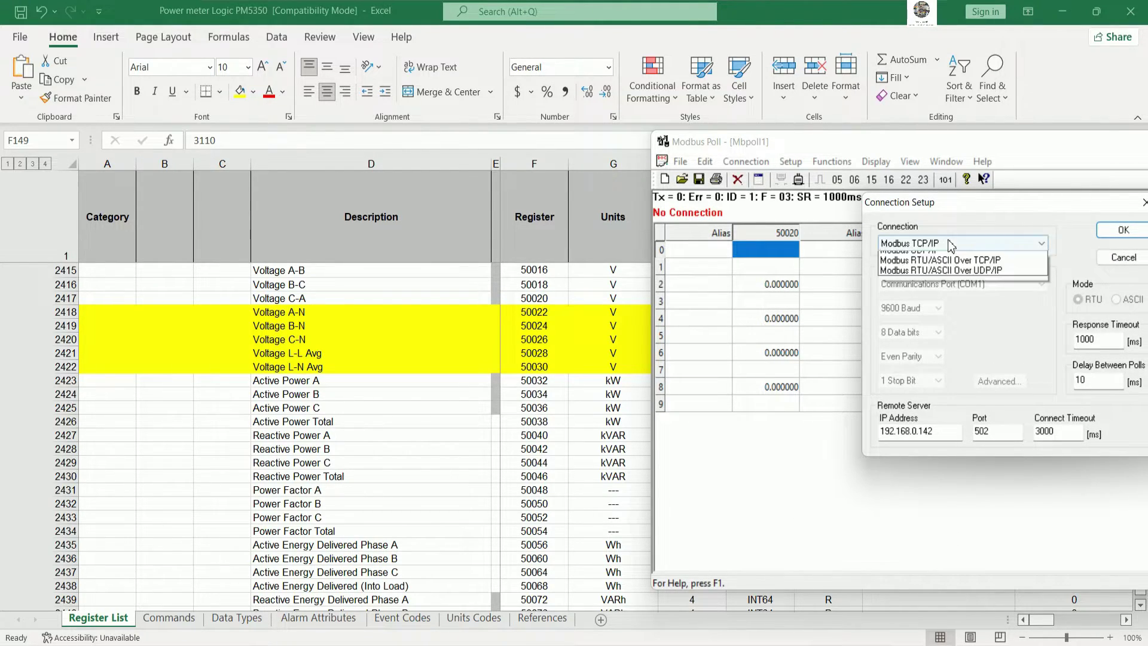
pyautogui.click(939, 272)
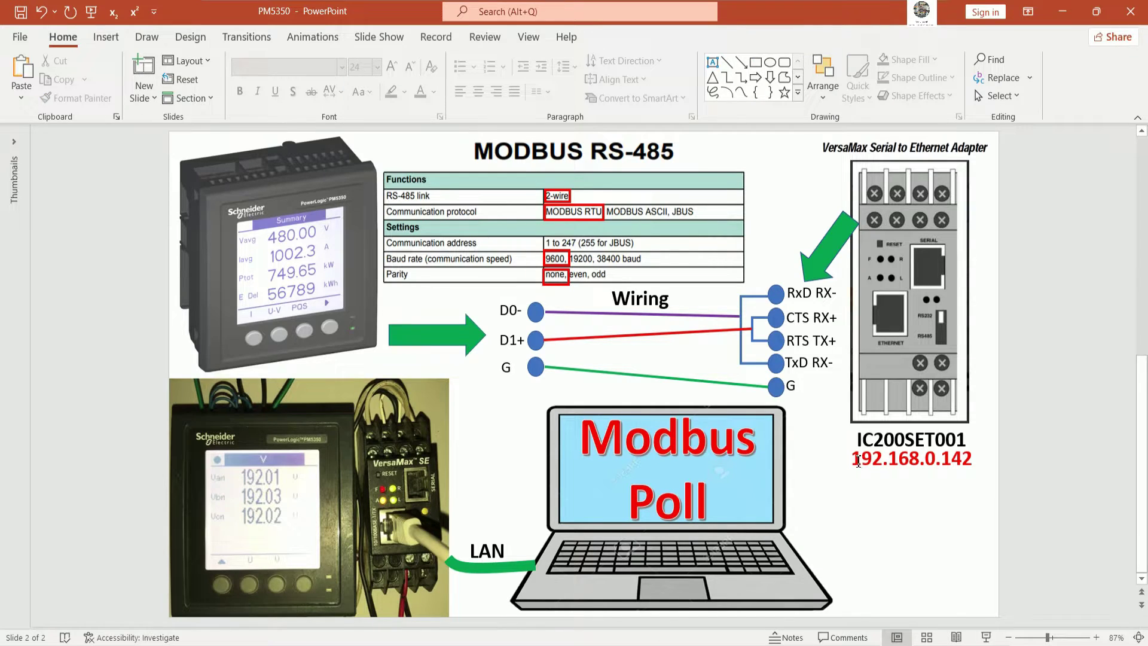
# On the PM5350 PowerPoint slide, copy the adapter's IP address 192.168.0.142 from beneath IC200SET001
pyautogui.moveTo(858, 461); pyautogui.dragTo(973, 461)
pyautogui.rightClick(951, 465)
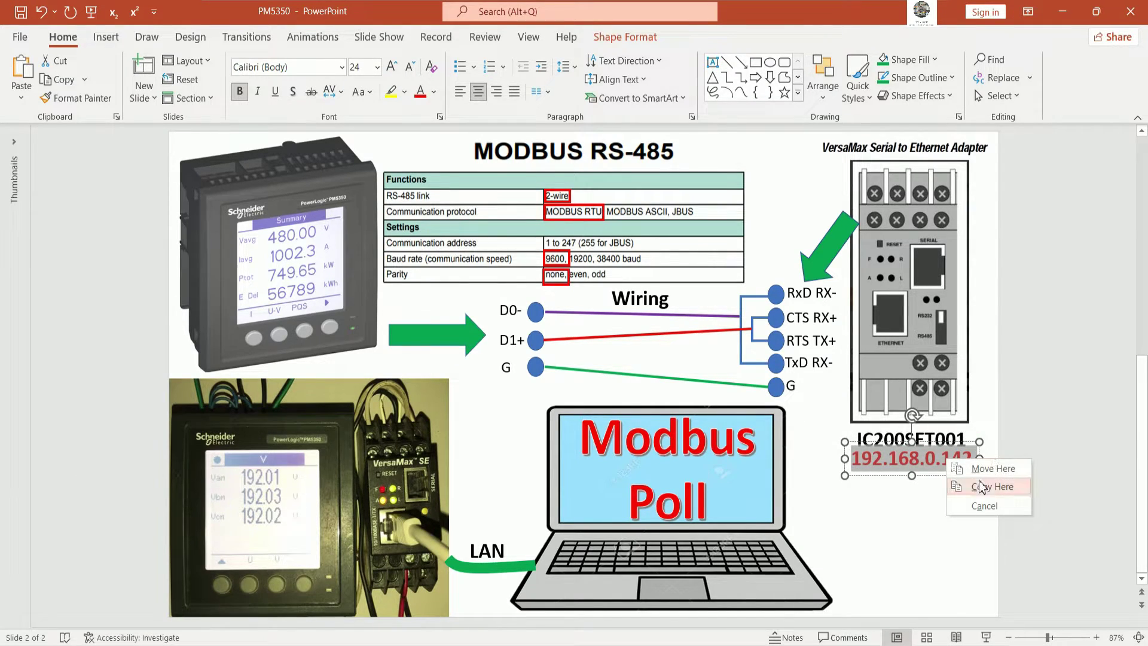
pyautogui.click(911, 526)
pyautogui.moveTo(858, 461); pyautogui.dragTo(975, 461)
pyautogui.rightClick(945, 458)
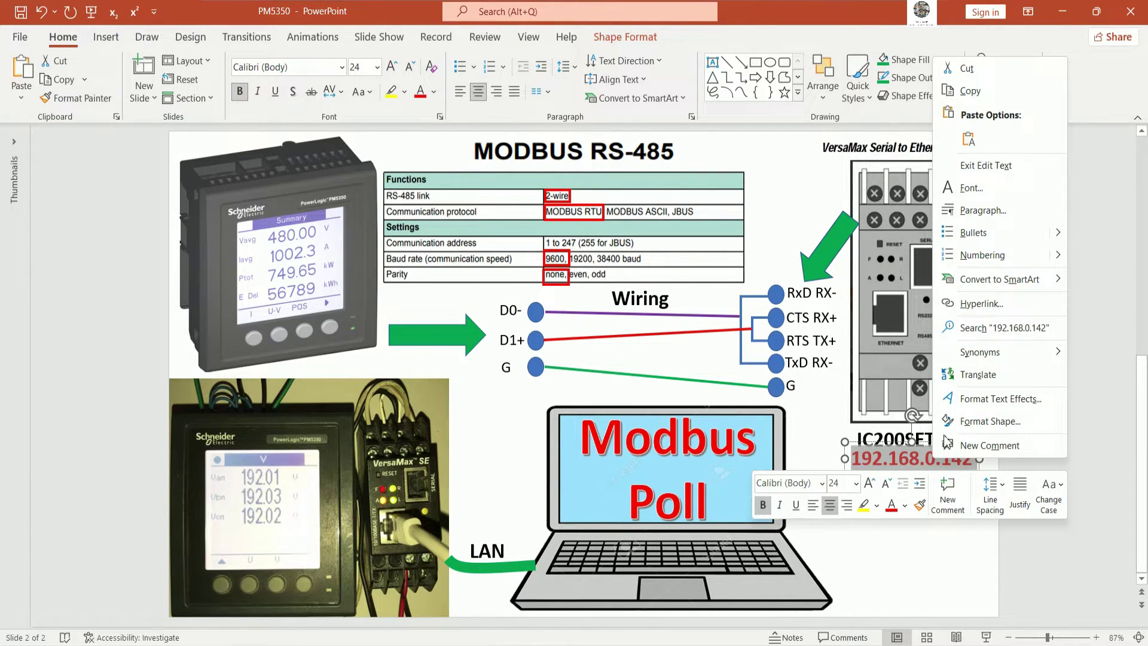
pyautogui.click(985, 90)
pyautogui.click(927, 559)
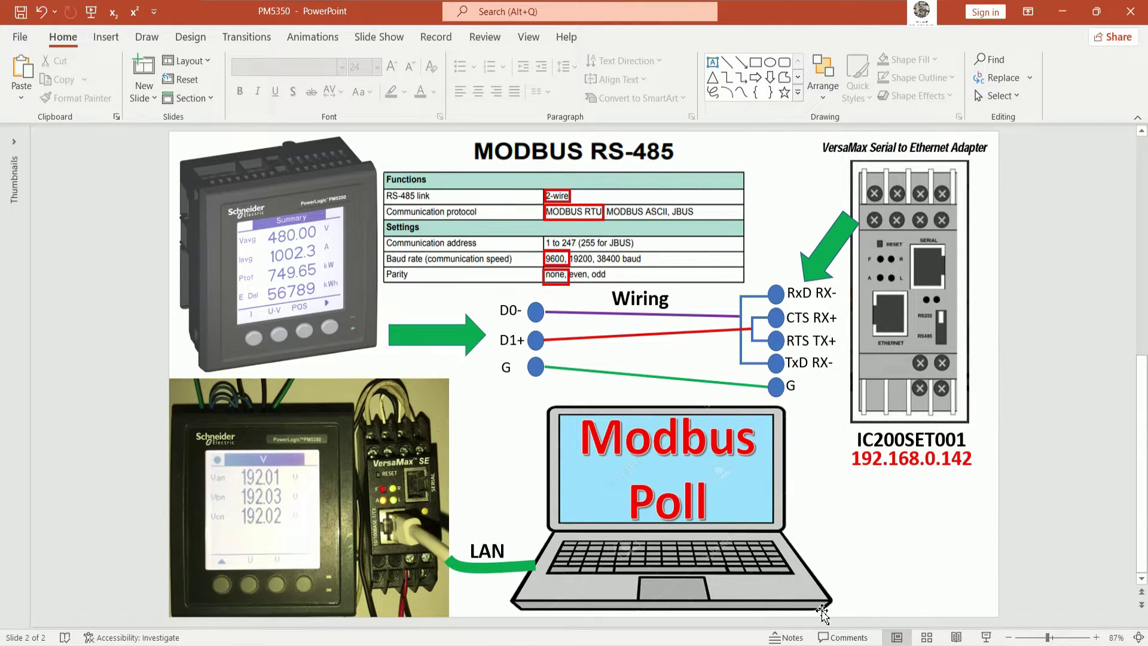
# Return to Modbus Poll's Connection Setup and replace the remote server's IP address with the copied 192.168.0.142
pyautogui.click(786, 643)
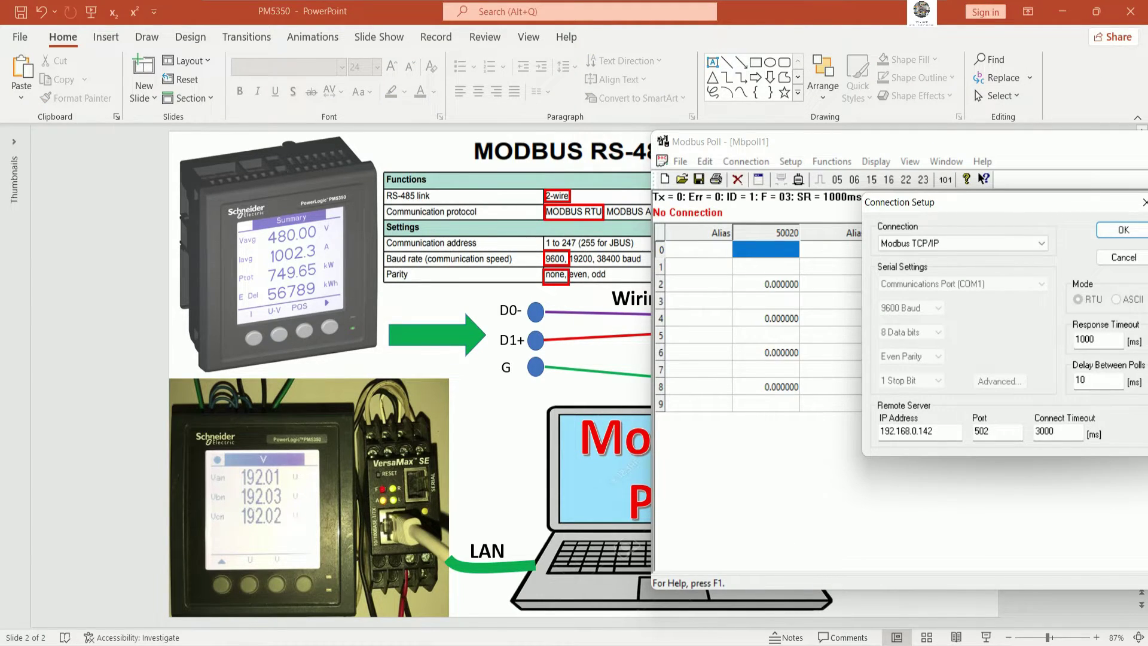
pyautogui.hotkey('alt', 'Tab')
pyautogui.hotkey('alt', 'Tab')
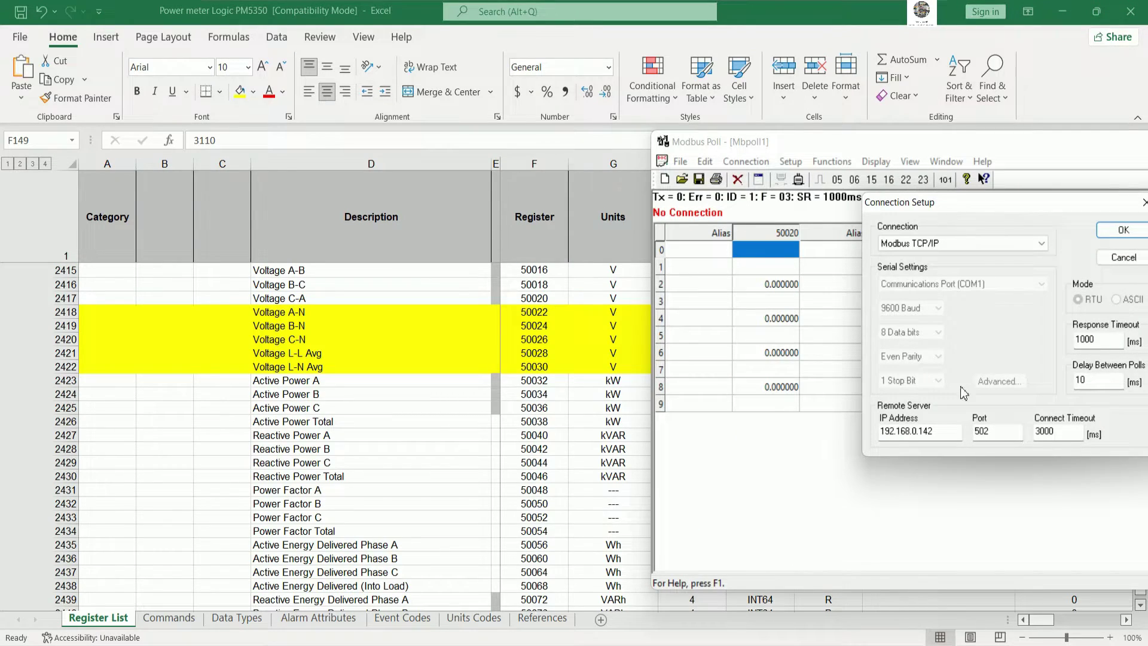
pyautogui.moveTo(931, 439); pyautogui.dragTo(815, 417)
pyautogui.rightClick(913, 437)
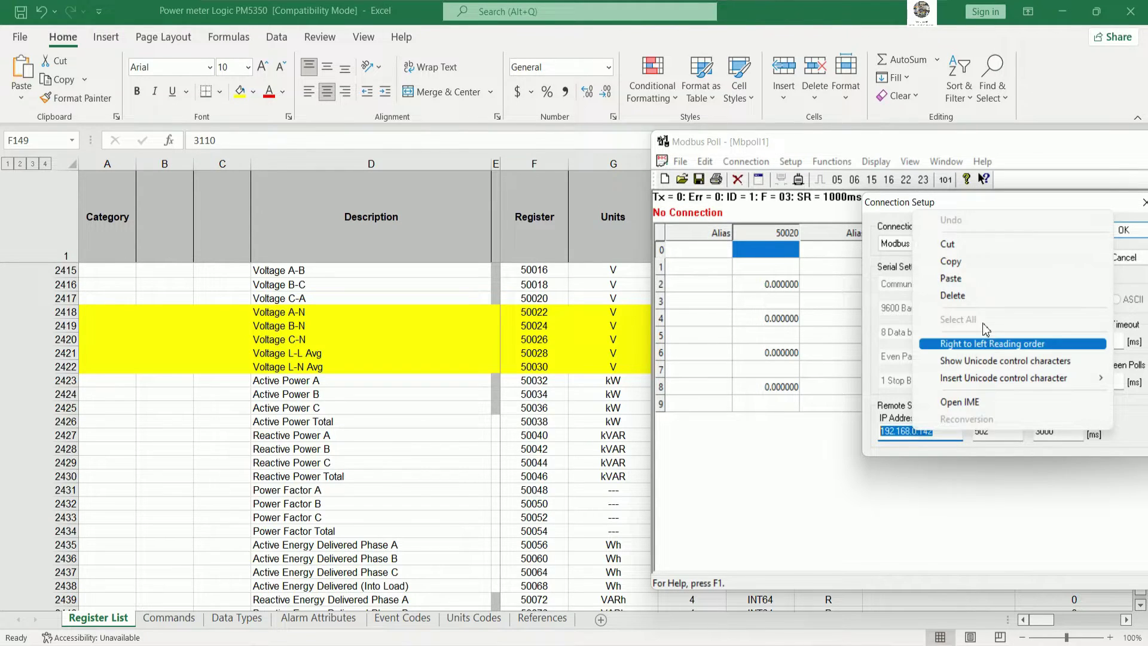
pyautogui.click(945, 284)
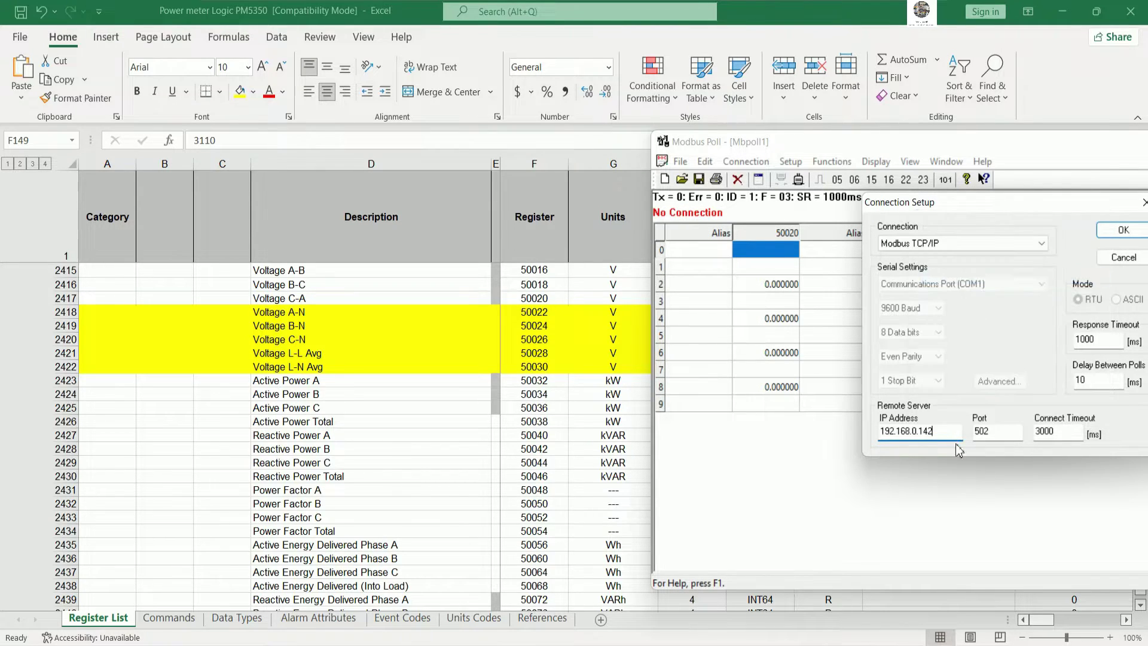
# Check the remote server's IP address and port 502, and confirm the setup to connect to the meter
pyautogui.click(998, 433)
pyautogui.doubleClick(909, 433)
pyautogui.moveTo(1007, 206); pyautogui.dragTo(961, 201)
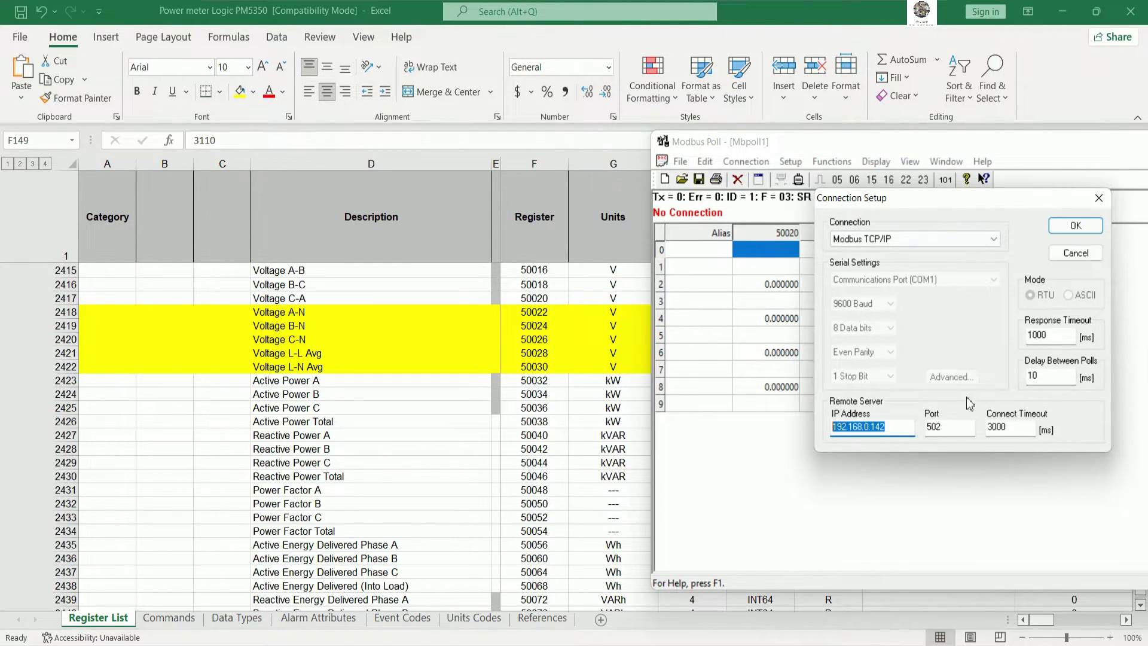
pyautogui.click(1071, 228)
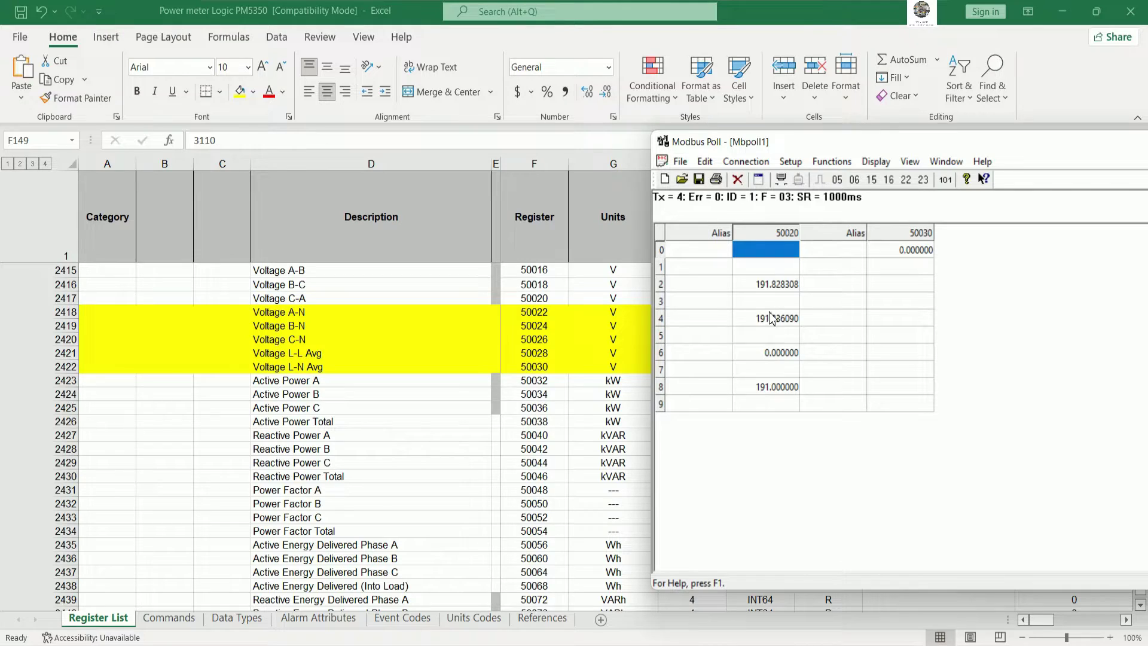
# Enter the alias "Voltage A-N" for register 50022 in row 2 of the poll table
pyautogui.click(718, 285)
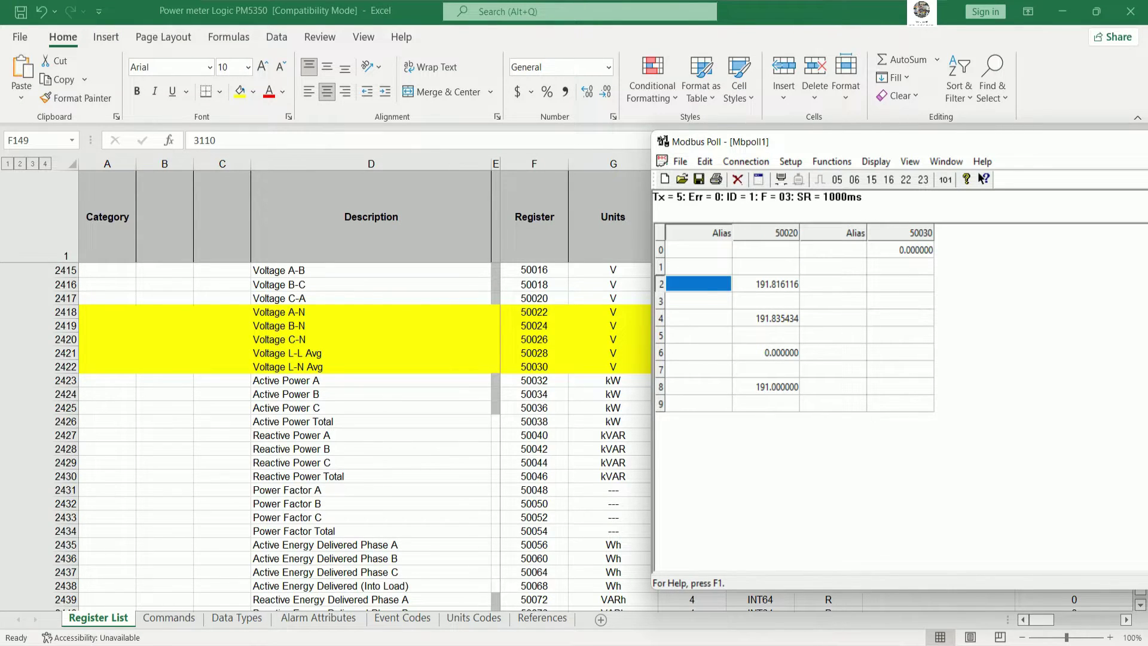
pyautogui.click(702, 286)
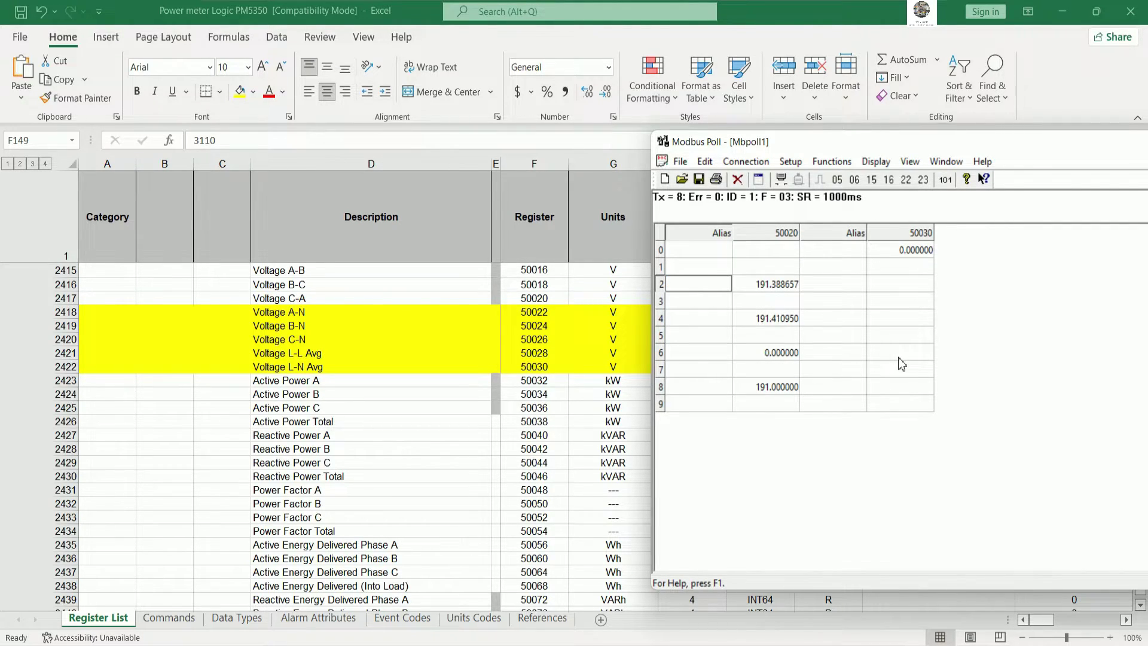
pyautogui.write('Vol')
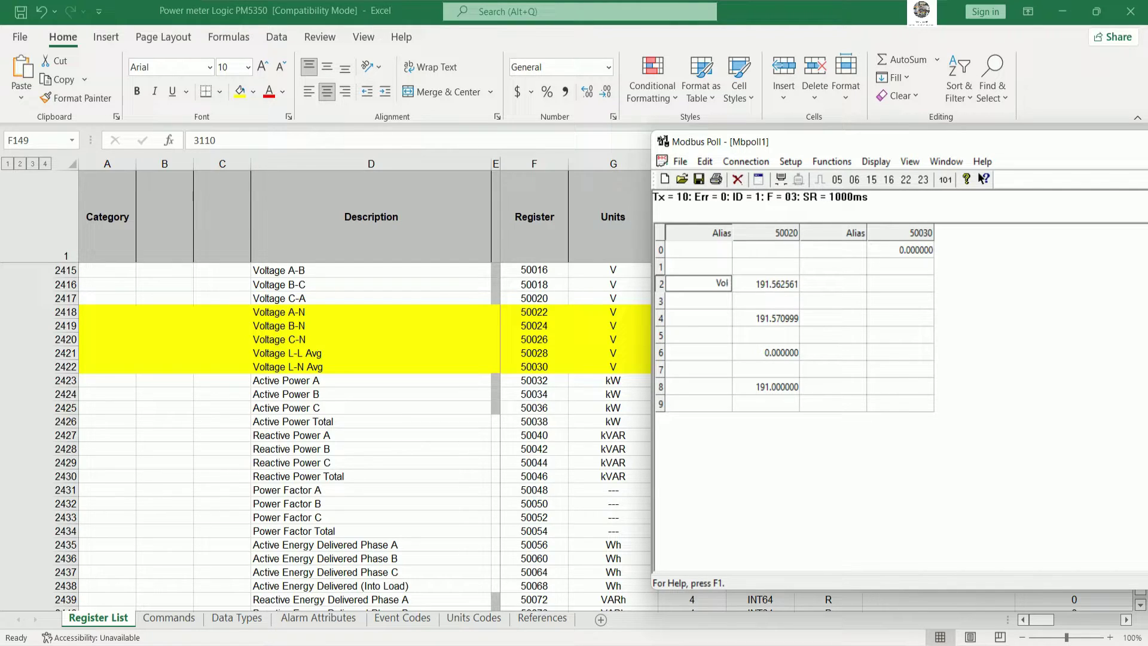
pyautogui.write('tage A-N')
pyautogui.press('Return')
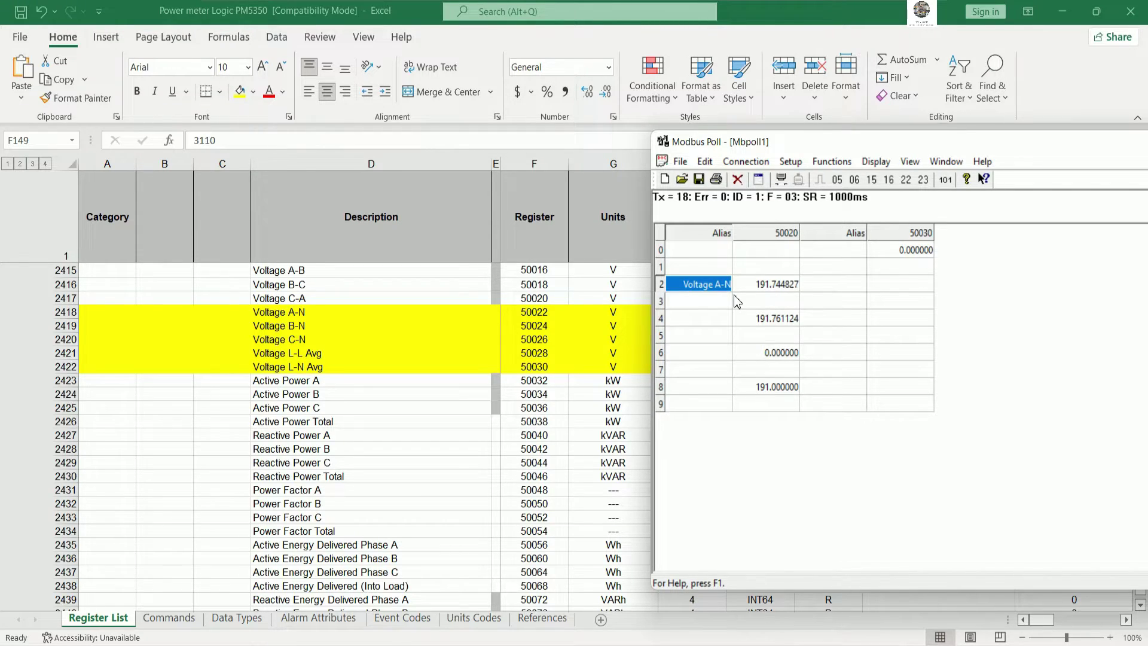
# Copy the Voltage A-N alias to row 4 for register 50024 and change it to "Voltage B-N"
pyautogui.click(711, 318)
pyautogui.doubleClick(717, 285)
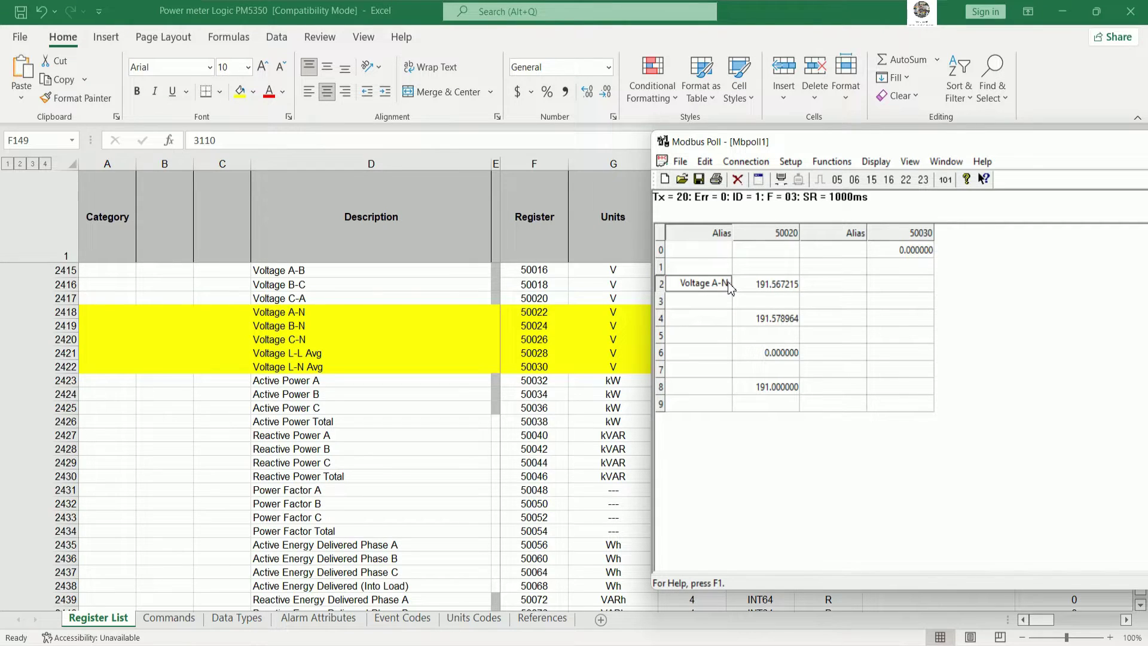
pyautogui.moveTo(727, 282); pyautogui.dragTo(655, 281)
pyautogui.hotkey('ctrl', 'c')
pyautogui.click(696, 317)
pyautogui.hotkey('ctrl', 'v')
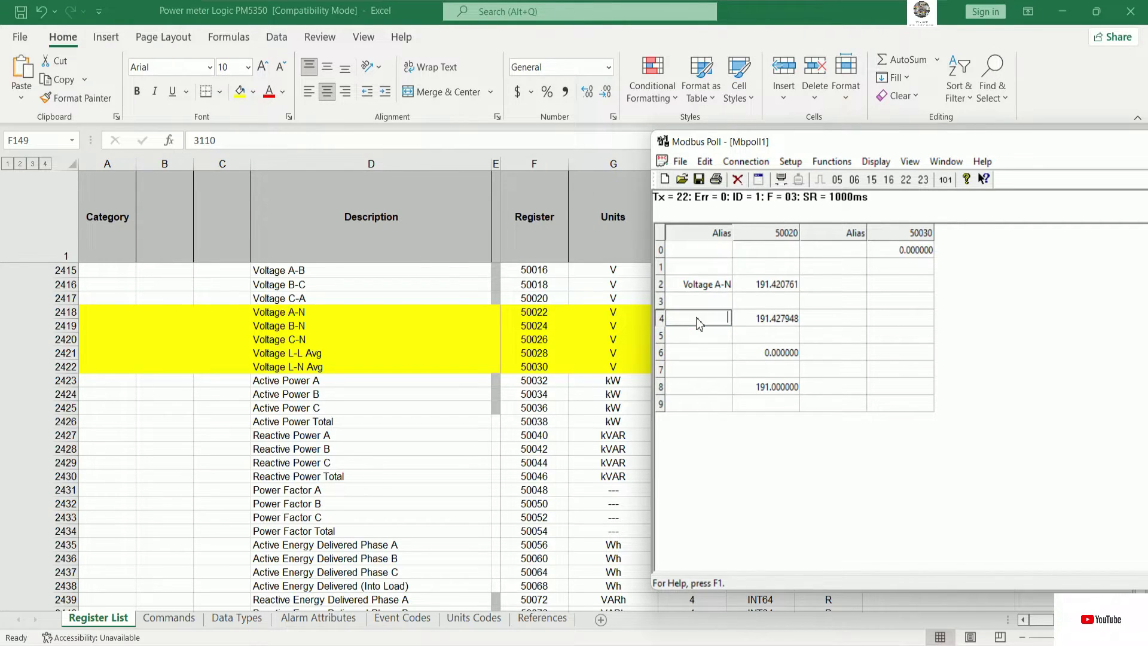
pyautogui.press('Left')
pyautogui.press('Left')
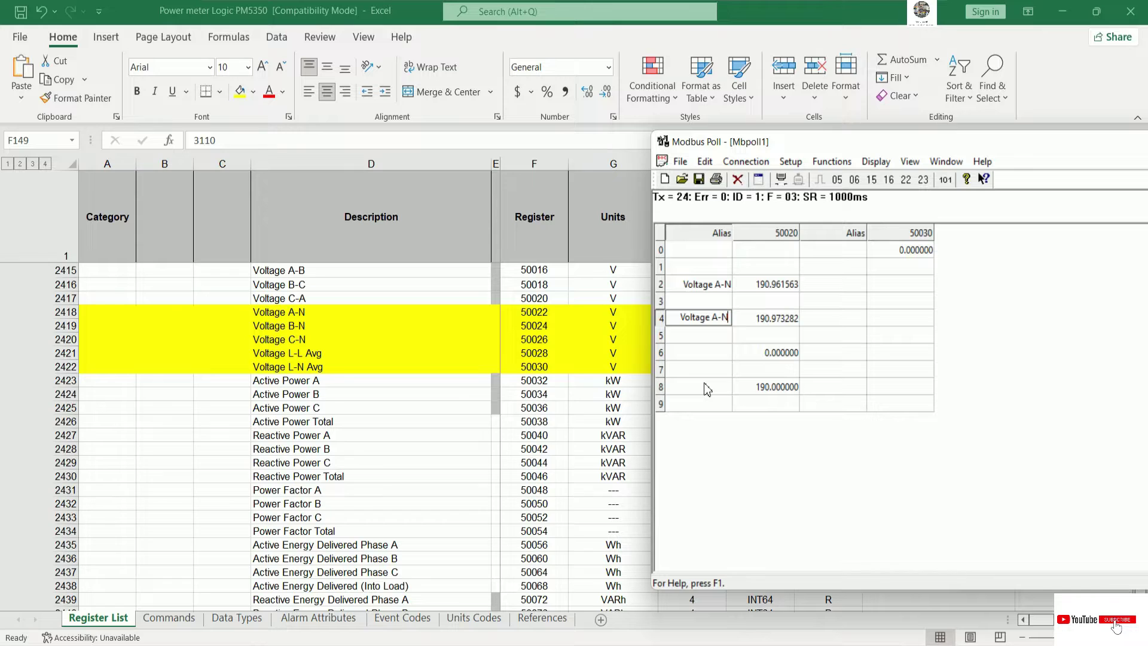
pyautogui.press('BackSpace')
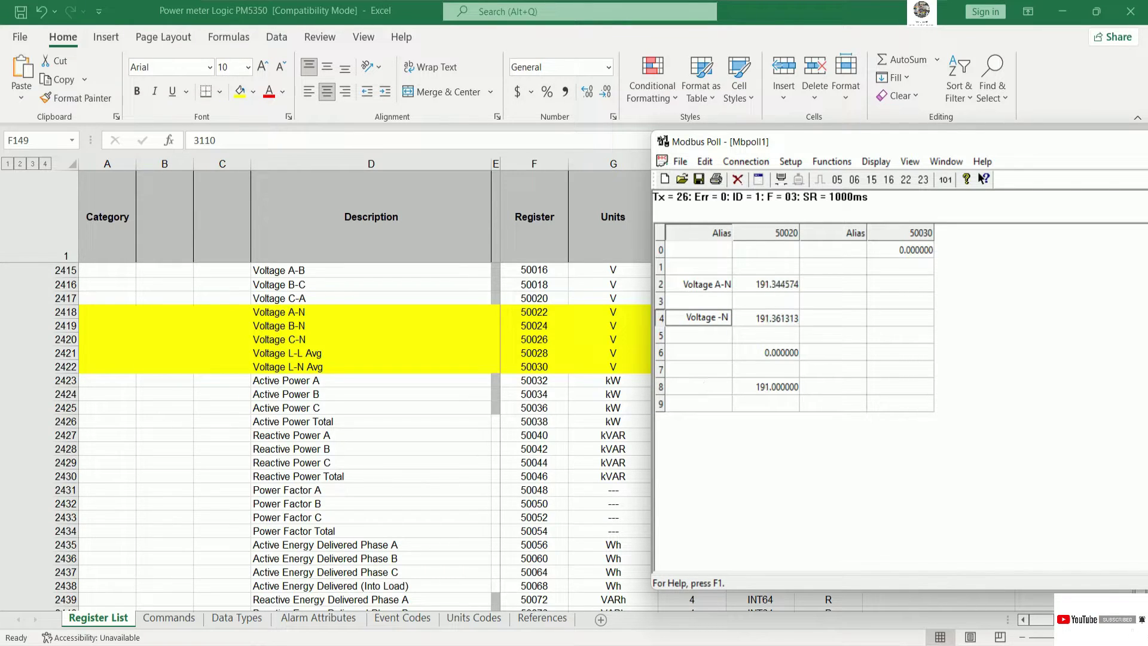
pyautogui.write('B')
pyautogui.press('Return')
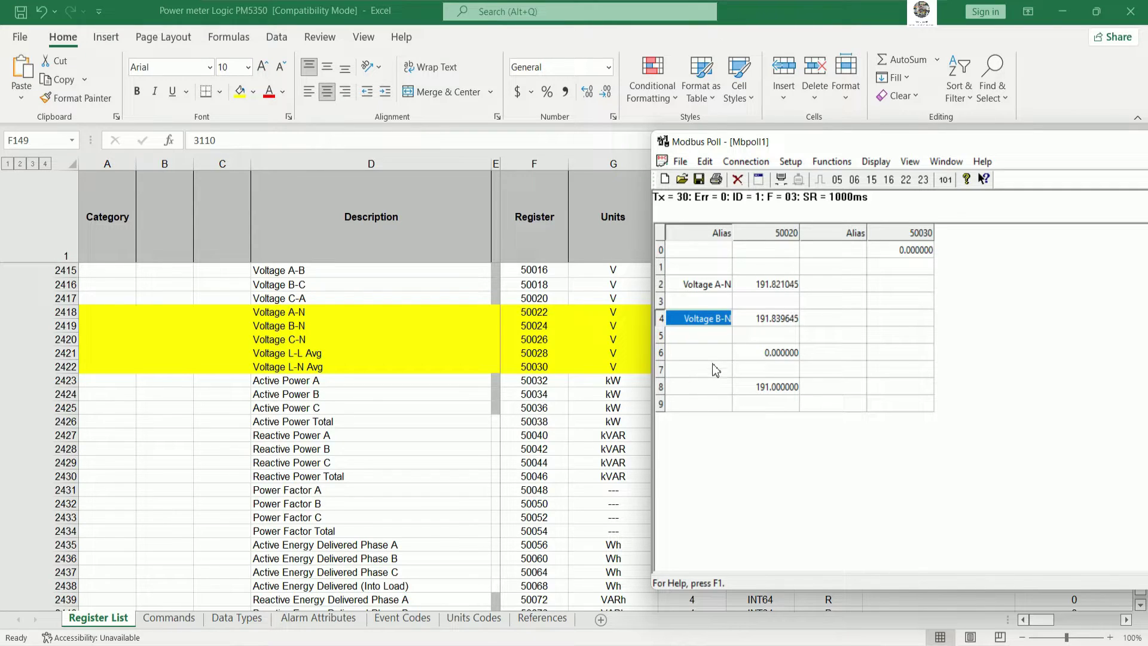
# Examine the polled values in rows 2, 4, 6 and 8 against the highlighted voltage registers in the register list
pyautogui.click(718, 389)
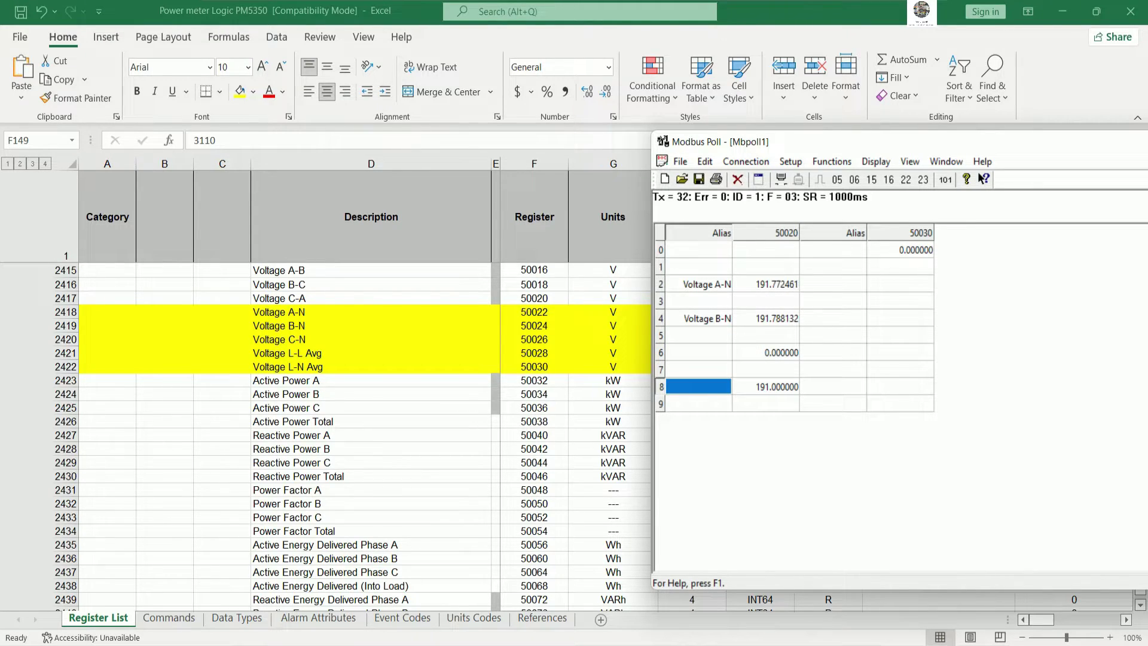
pyautogui.click(717, 359)
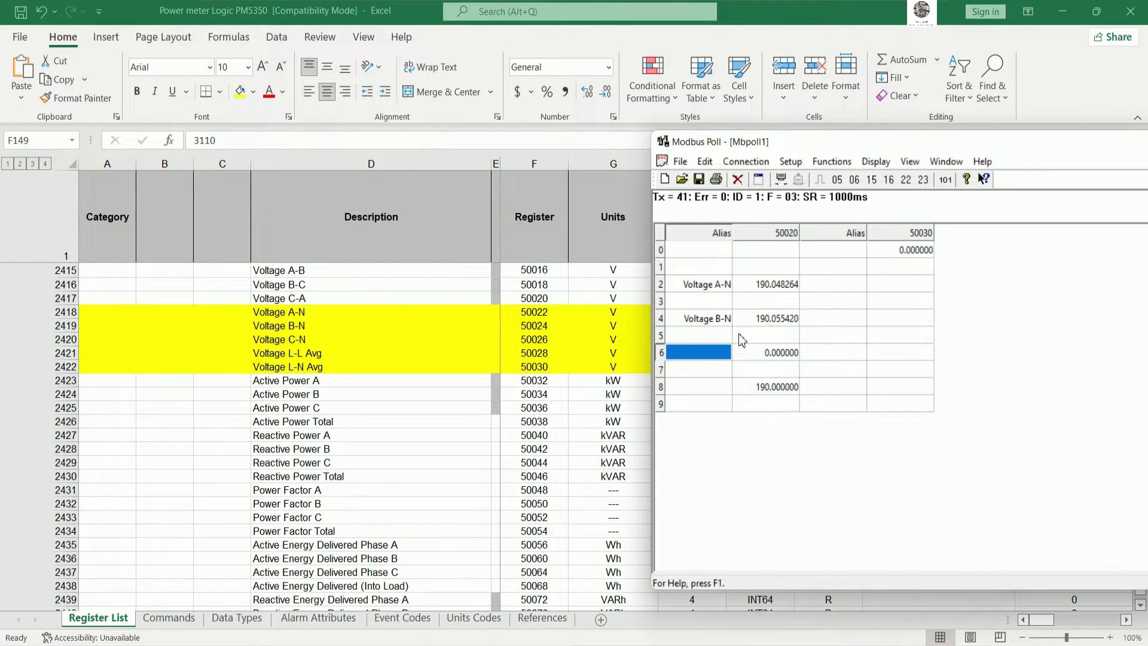
pyautogui.click(719, 326)
pyautogui.click(708, 346)
pyautogui.press('Down')
pyautogui.click(710, 388)
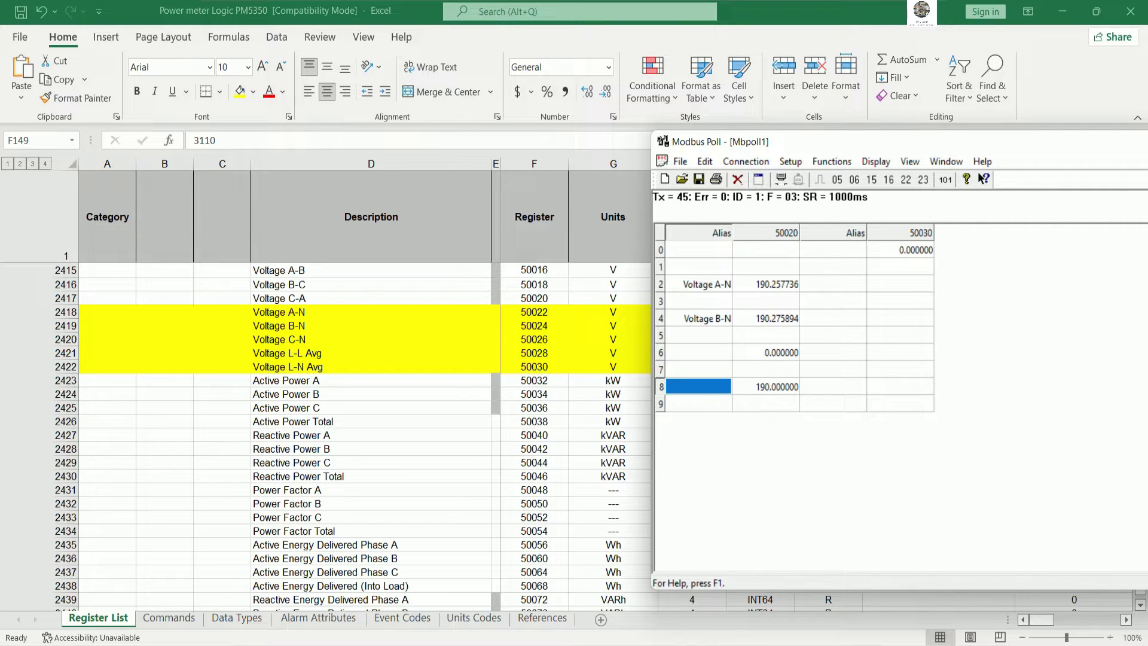
pyautogui.click(711, 354)
pyautogui.press('Down')
pyautogui.press('Down')
pyautogui.click(712, 356)
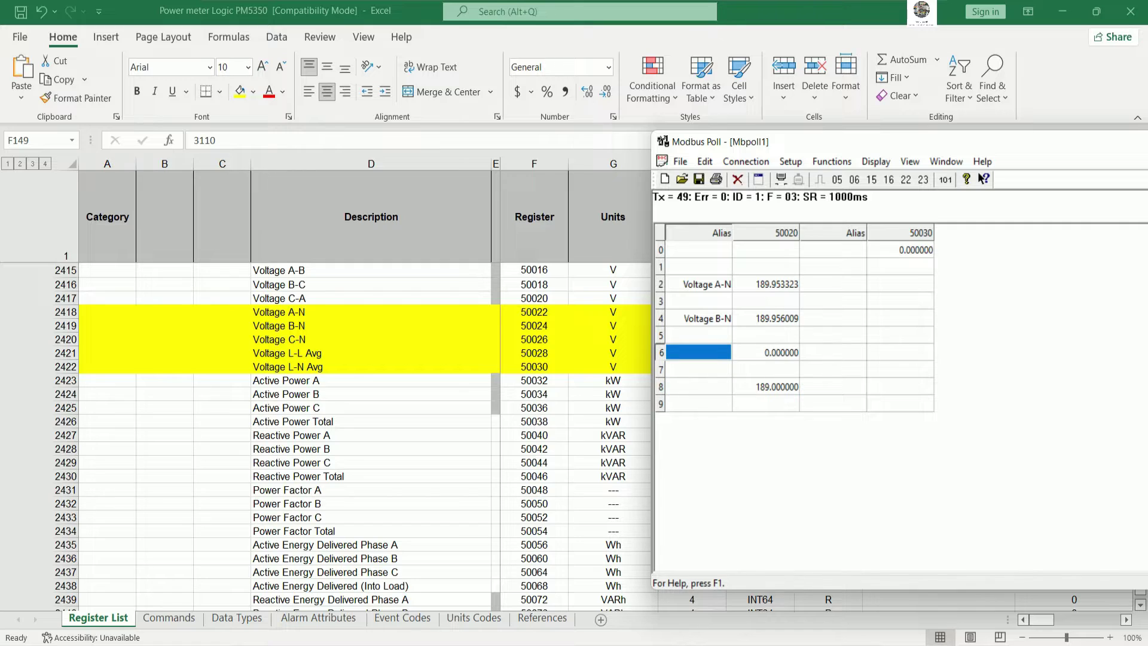
pyautogui.click(709, 286)
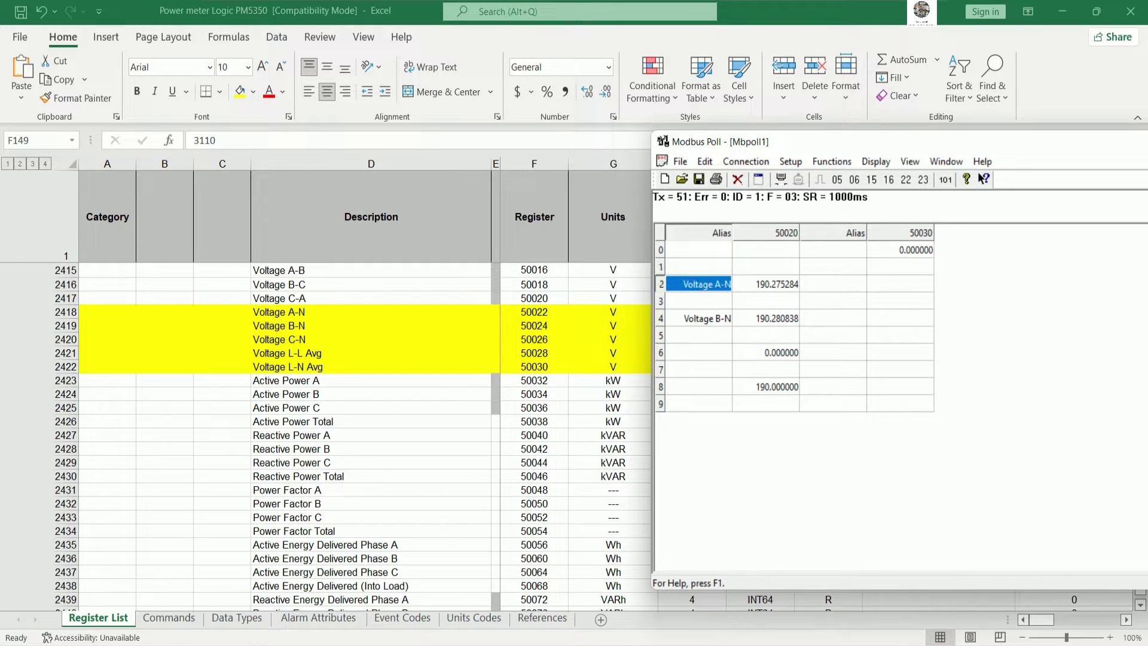
pyautogui.click(707, 323)
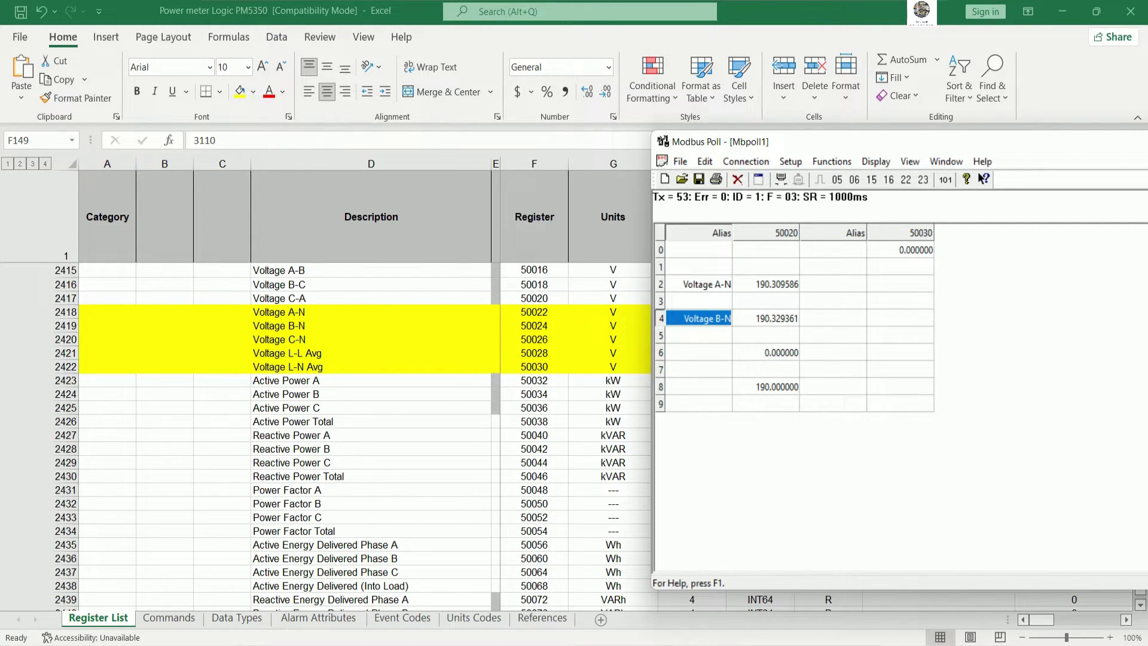
pyautogui.click(694, 348)
# Enter the alias "Average voltage" for register 50028 in row 8 of the poll table
pyautogui.click(711, 388)
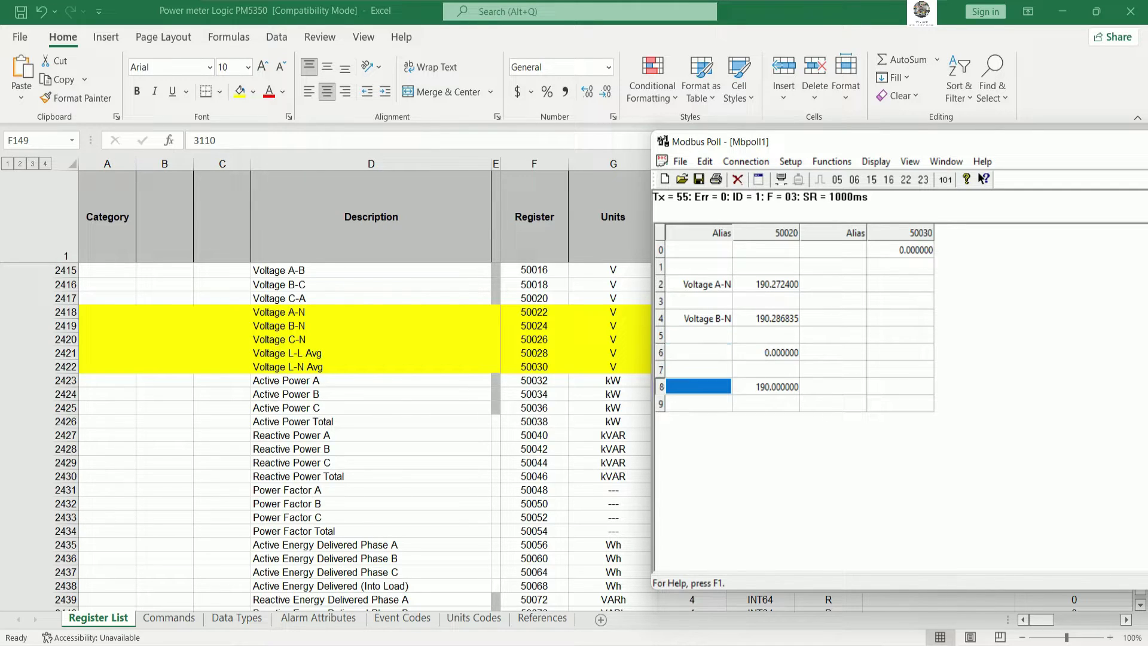
pyautogui.click(712, 387)
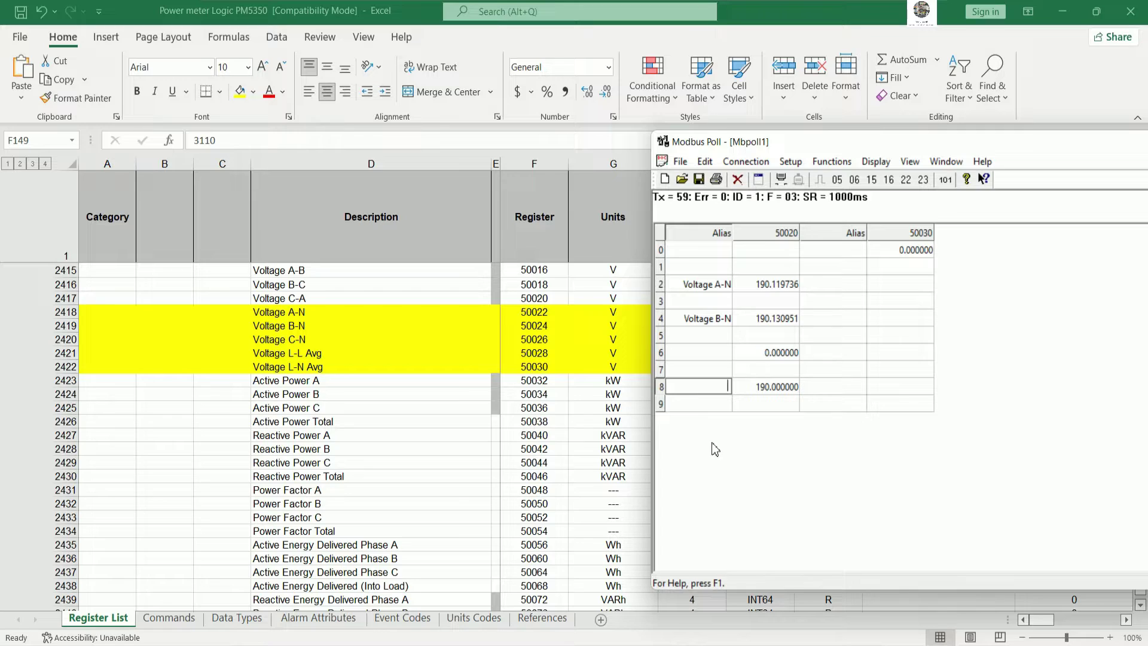
pyautogui.write('ver')
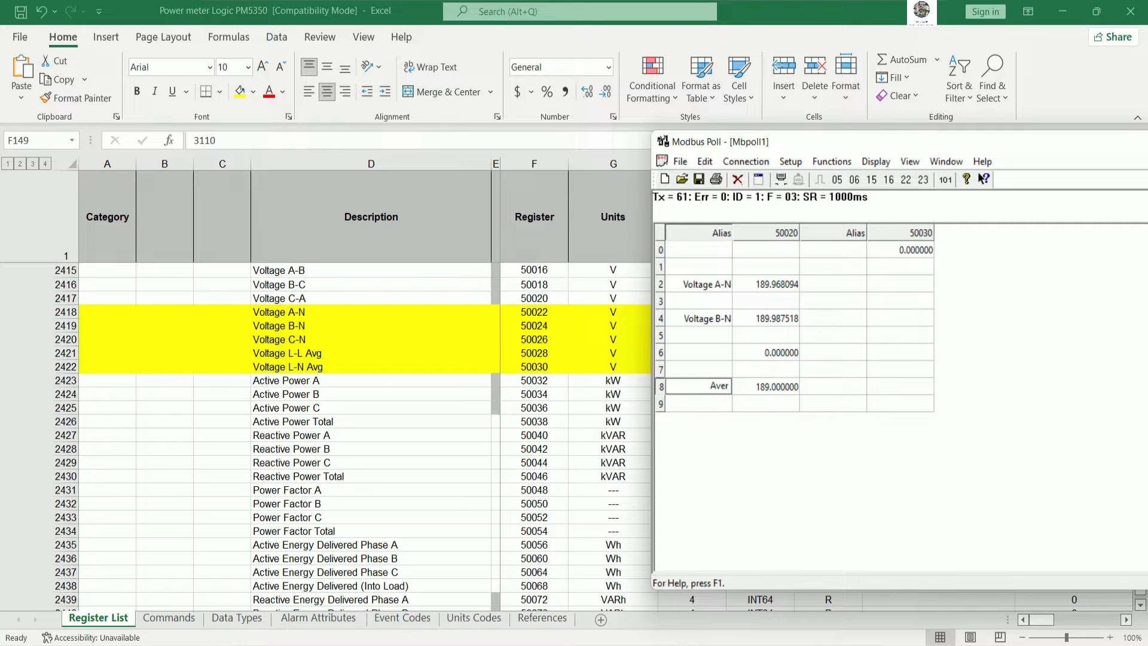
pyautogui.write('ga')
pyautogui.press('BackSpace')
pyautogui.write('ge vol')
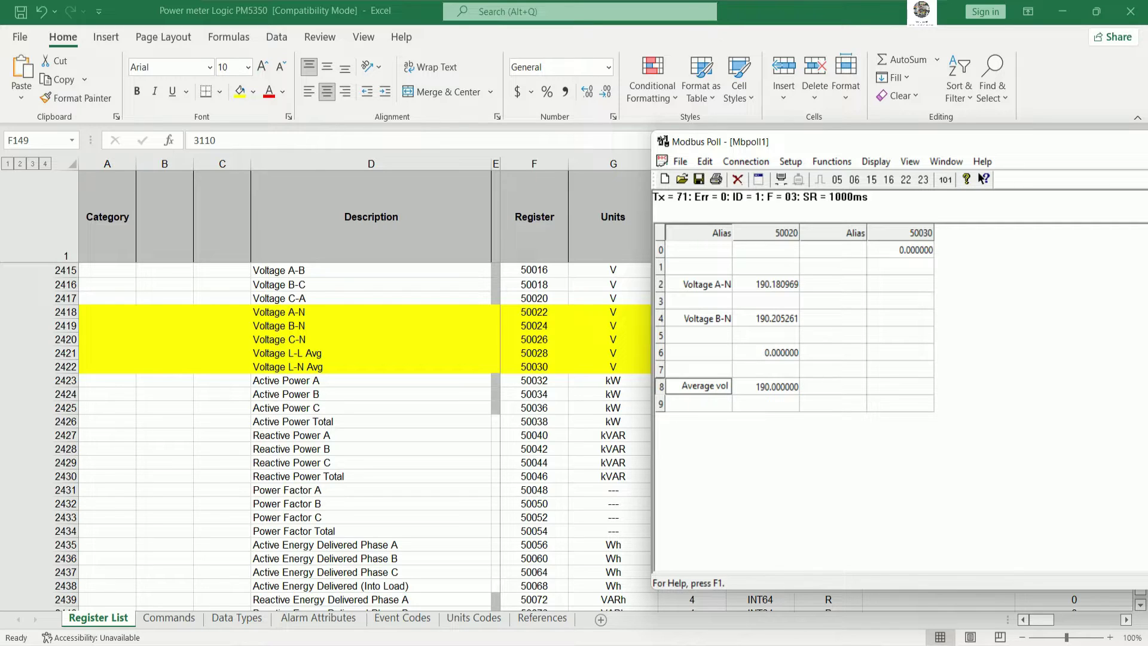
pyautogui.write('tage')
pyautogui.press('Return')
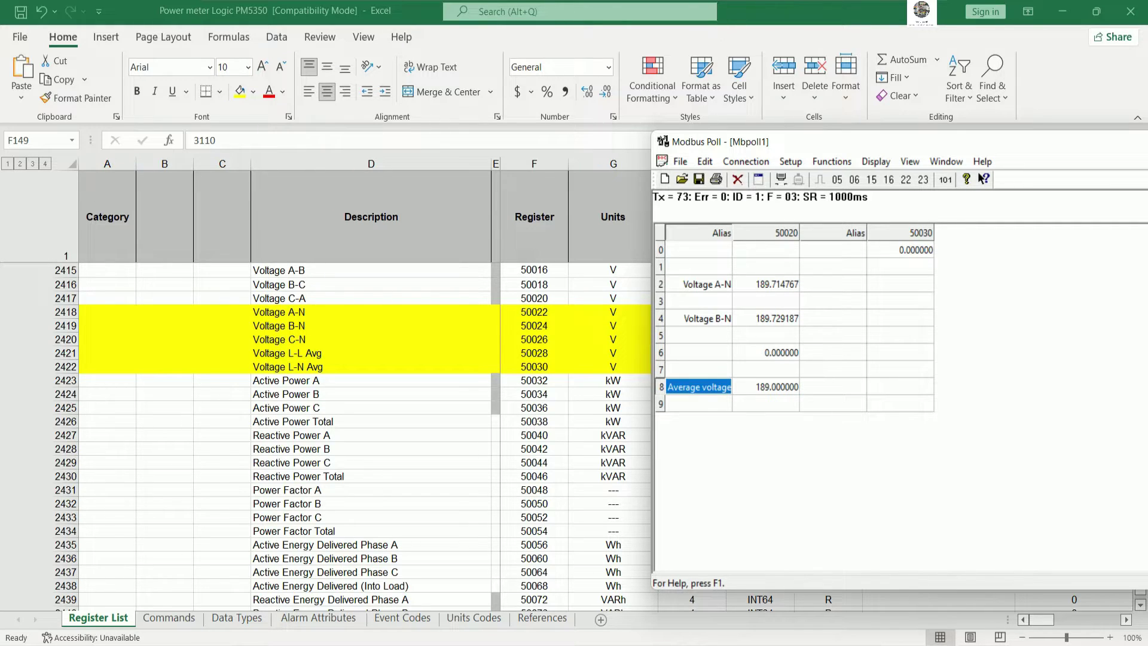
pyautogui.click(833, 387)
pyautogui.click(804, 319)
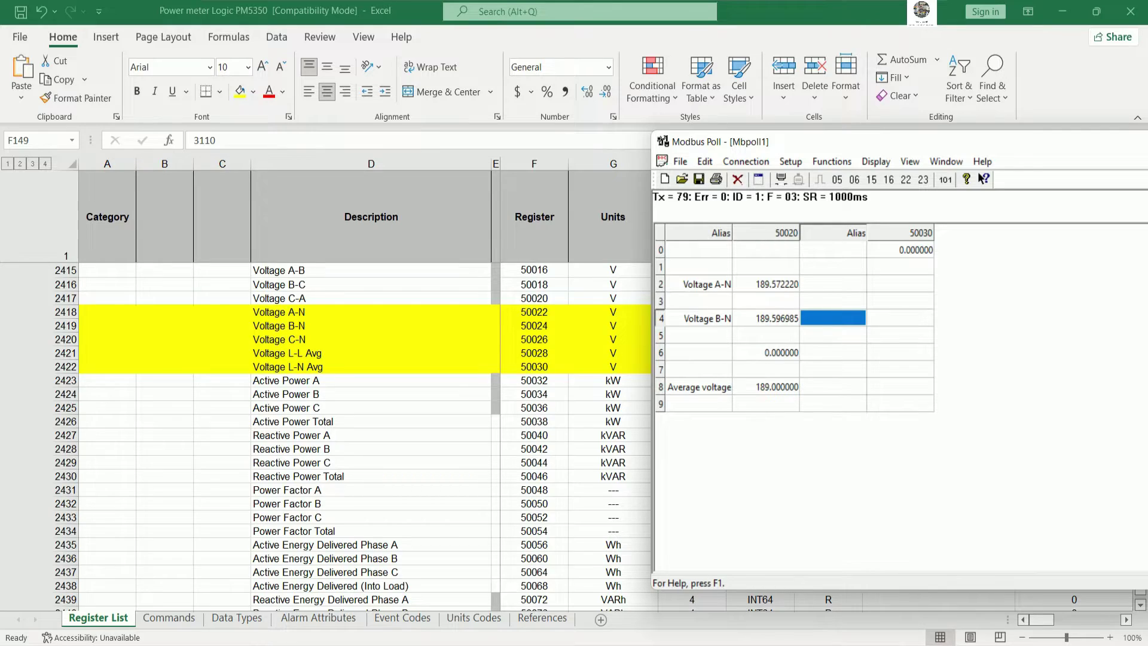
pyautogui.click(797, 334)
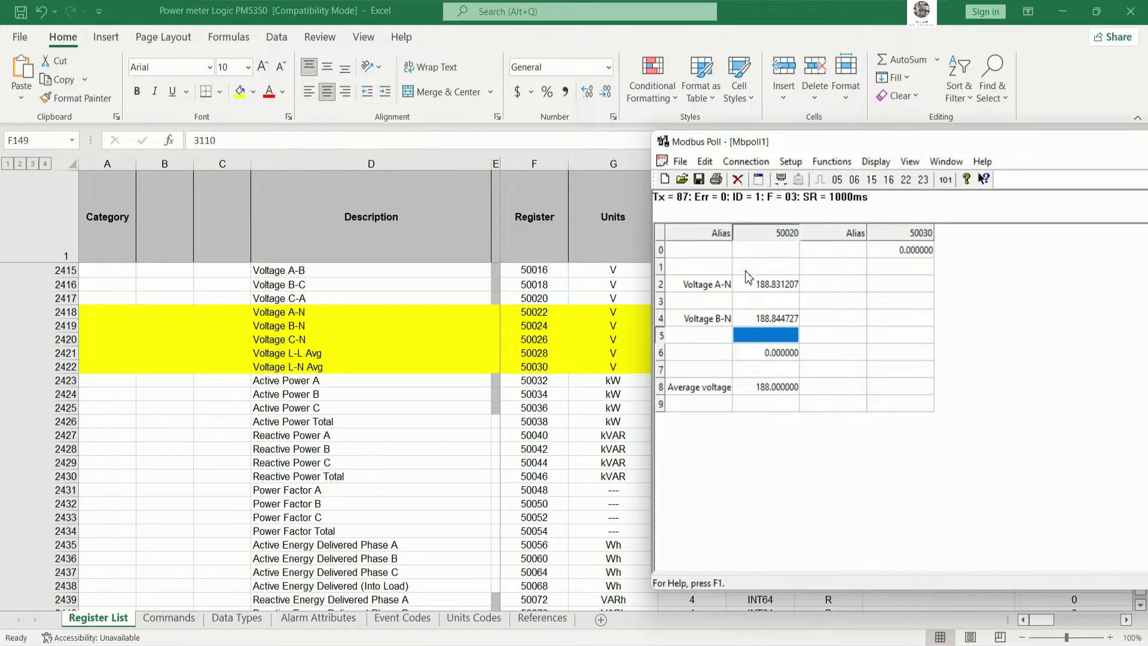
# Set the quantity of registers to poll to 12 in the read/write definition and apply it
pyautogui.click(747, 162)
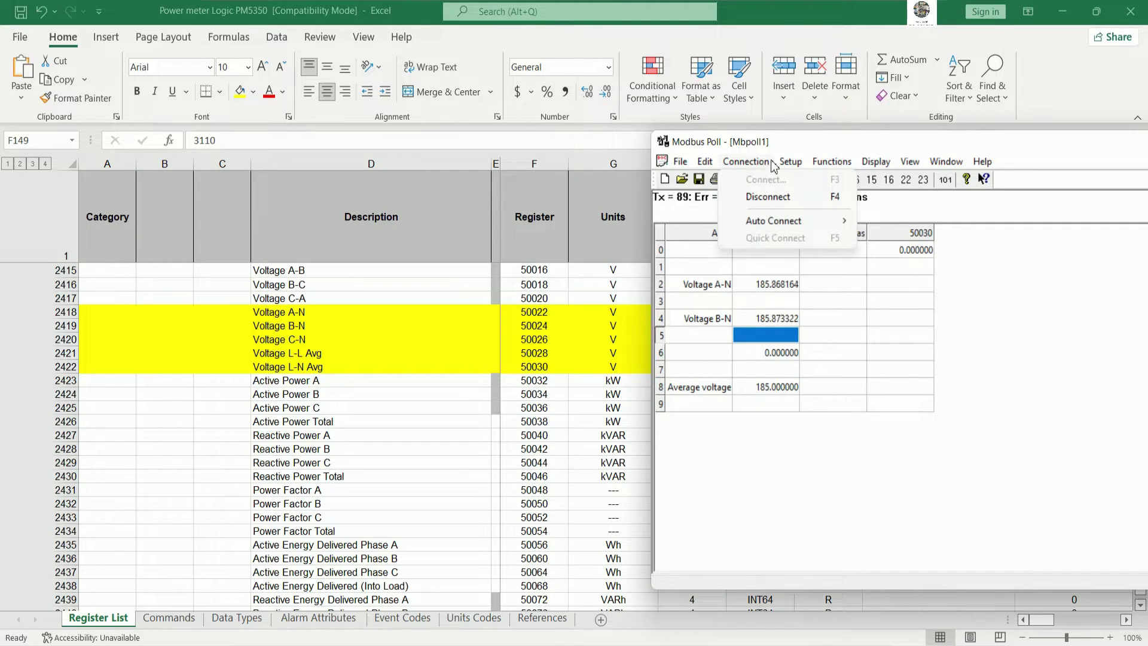
pyautogui.moveTo(790, 161)
pyautogui.click(812, 180)
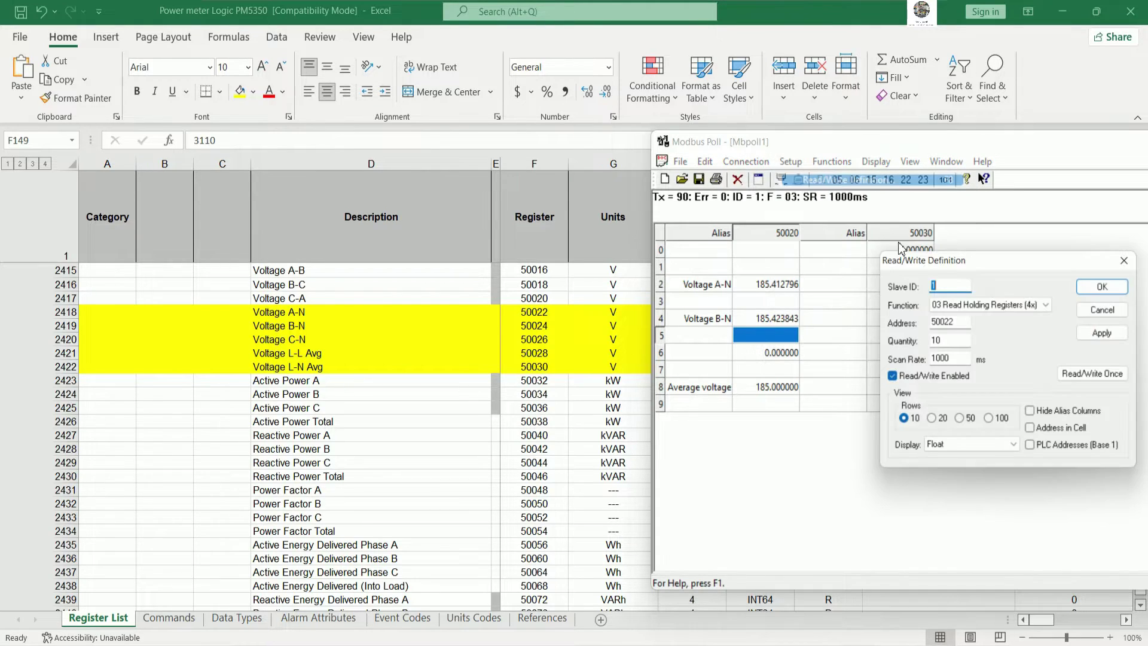
pyautogui.click(964, 323)
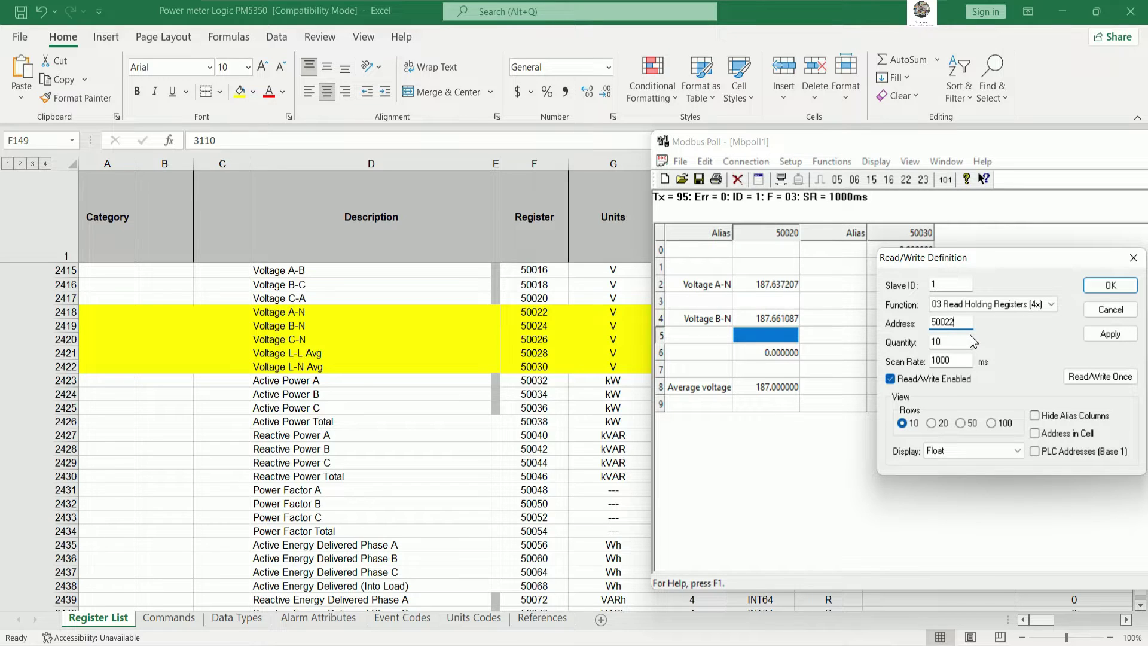
pyautogui.click(951, 342)
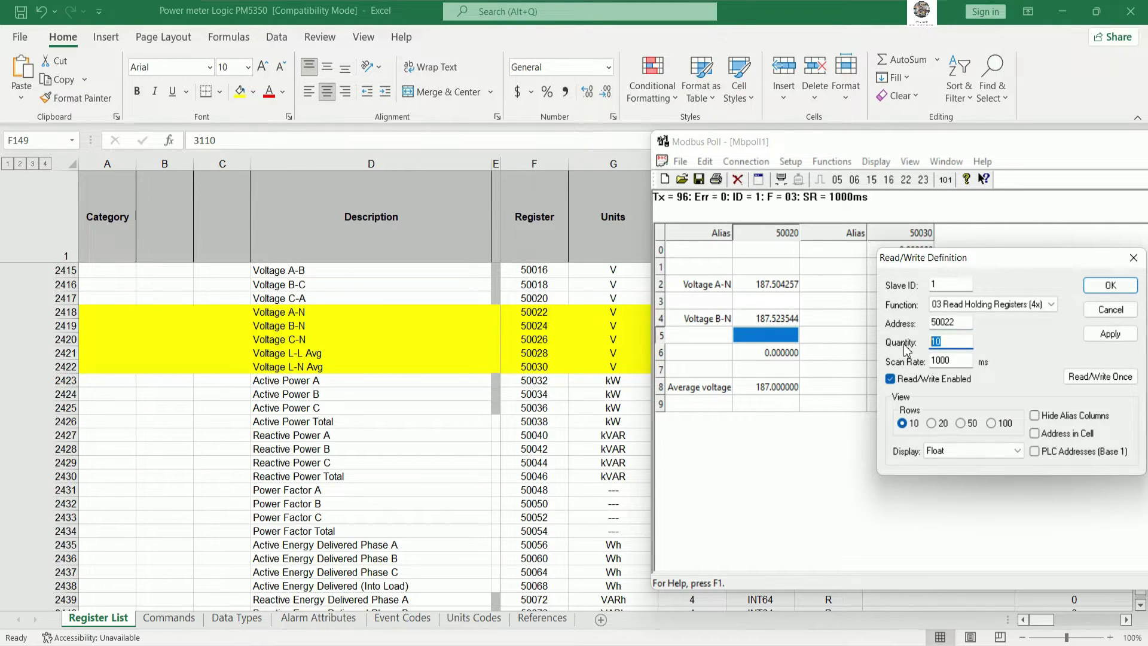
pyautogui.press('BackSpace')
pyautogui.write('2')
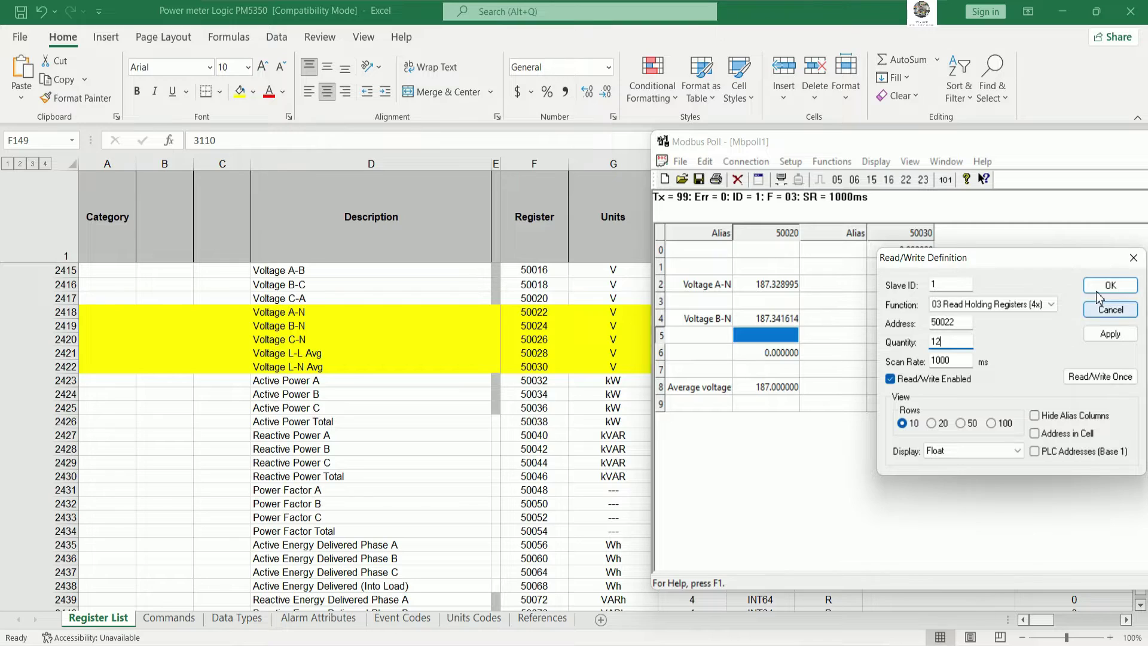
pyautogui.click(1111, 285)
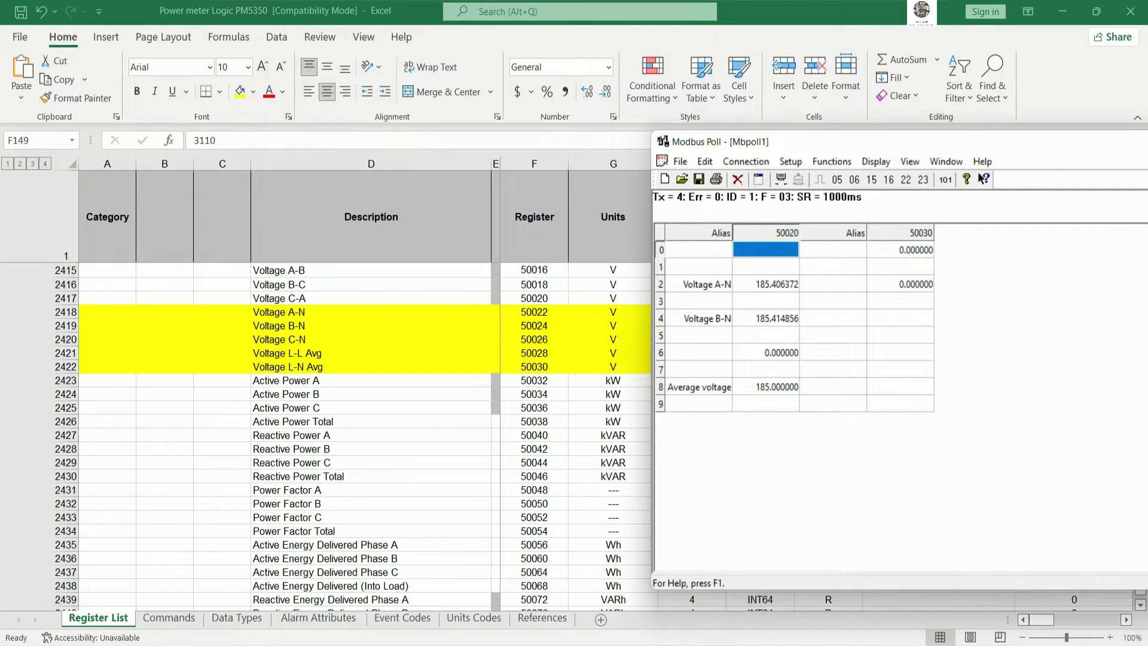
# Change the starting address in the read/write definition to 50020 and apply it
pyautogui.click(744, 162)
pyautogui.moveTo(790, 161)
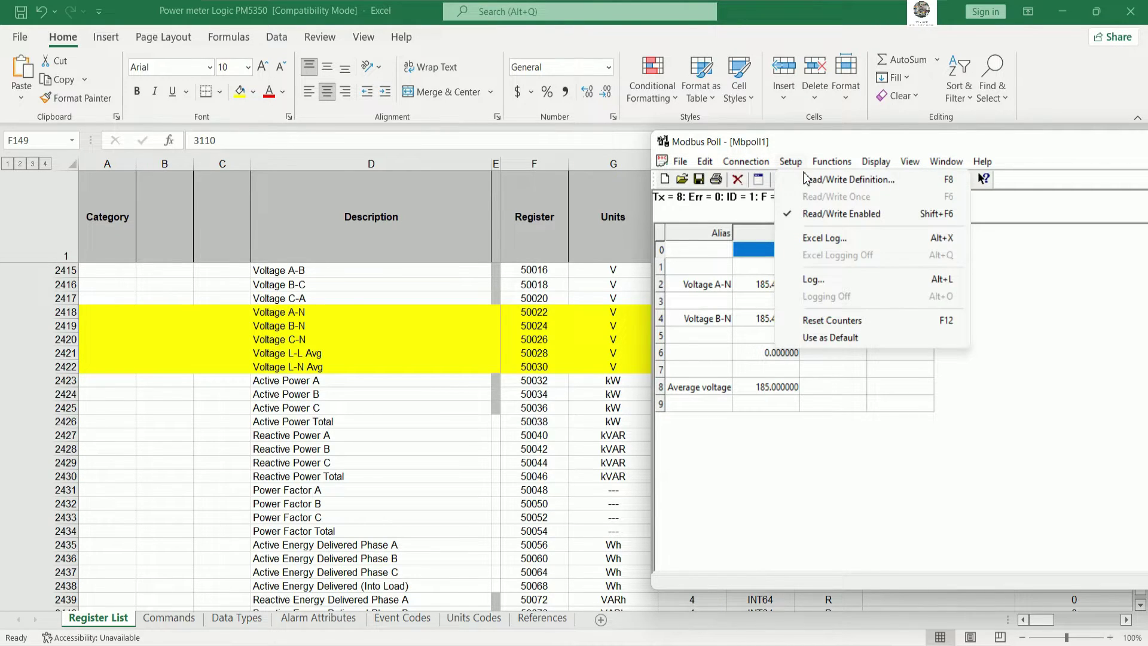
pyautogui.click(825, 179)
pyautogui.click(965, 323)
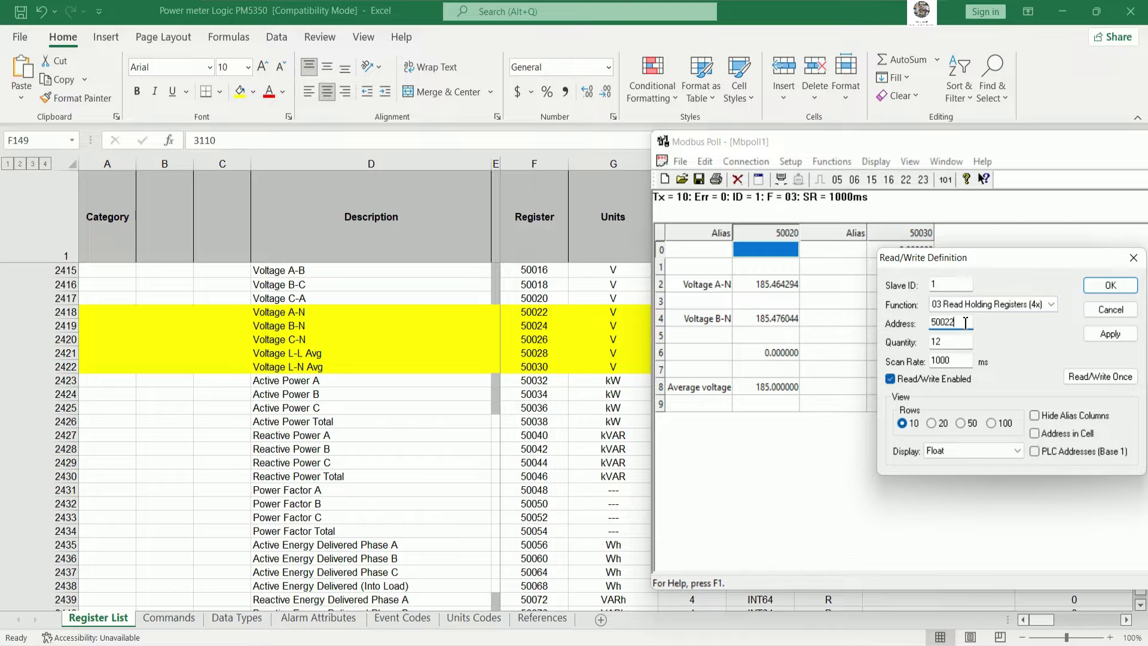
pyautogui.press('Return')
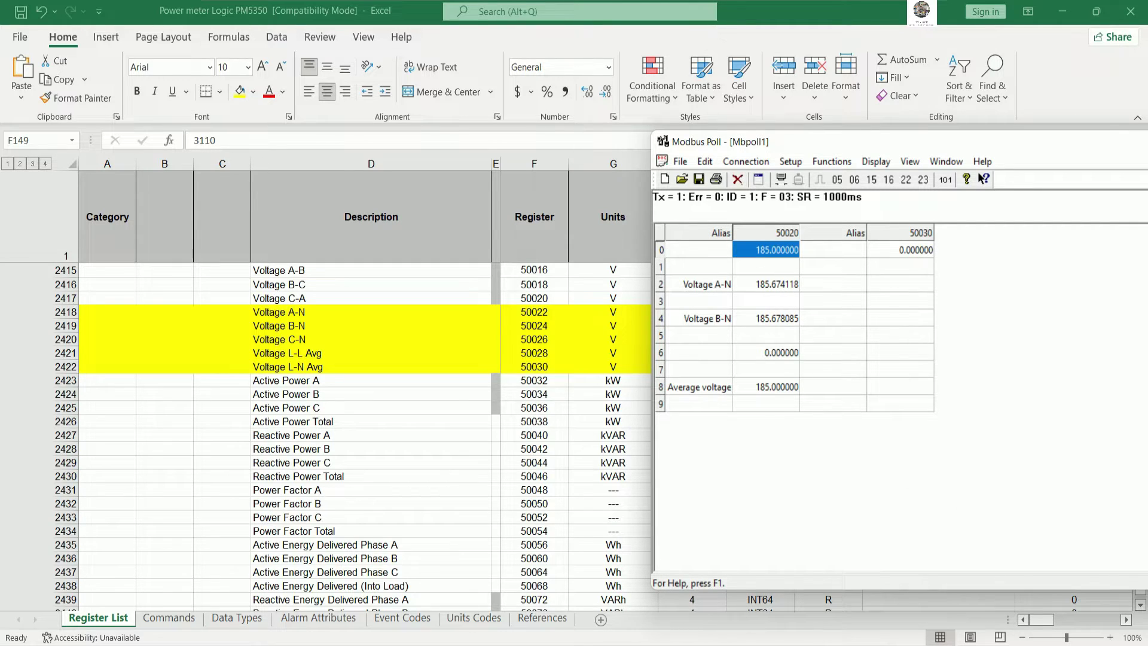
# Copy the "Voltage A-N" alias from row 2 into row 0 of the first alias column
pyautogui.click(814, 255)
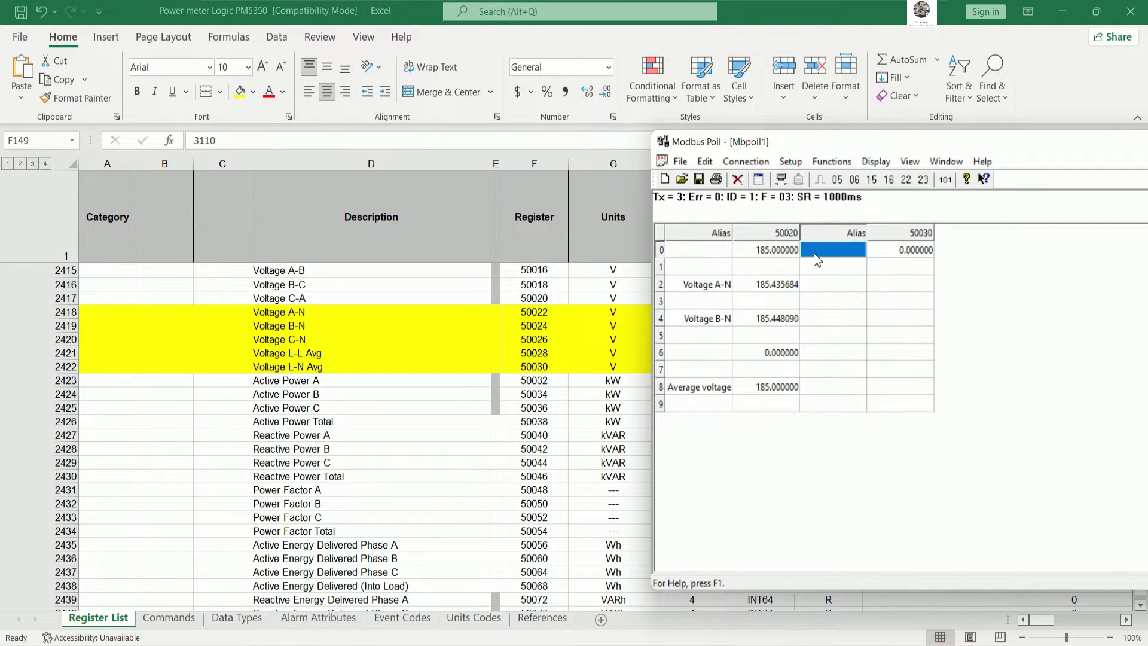
pyautogui.doubleClick(722, 292)
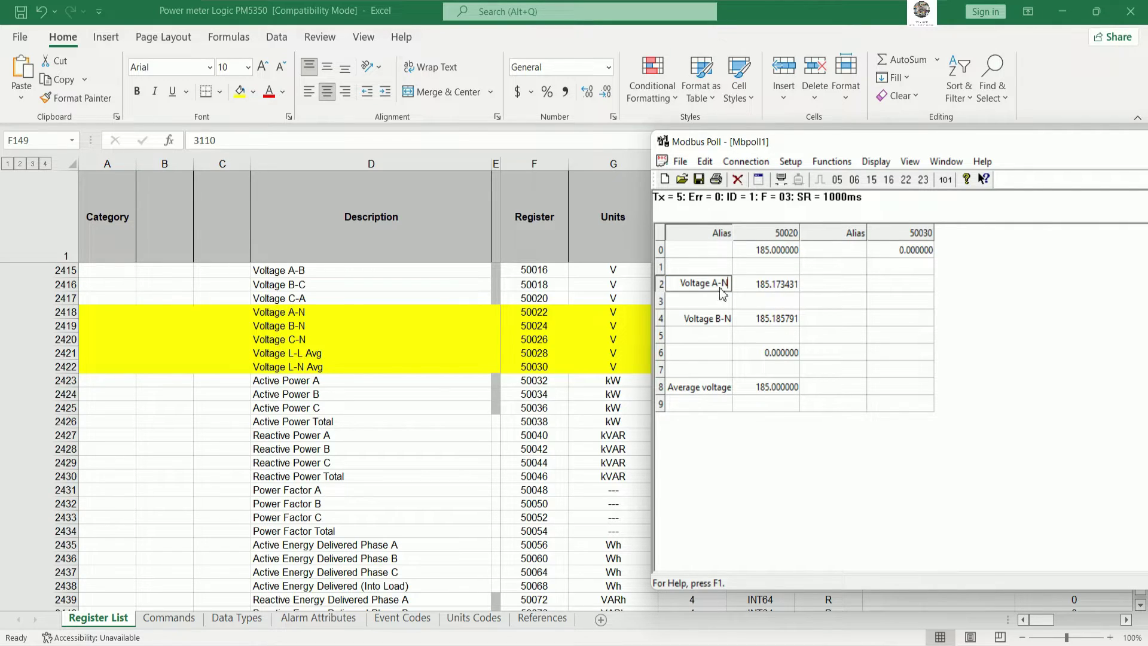
pyautogui.moveTo(729, 284); pyautogui.dragTo(659, 282)
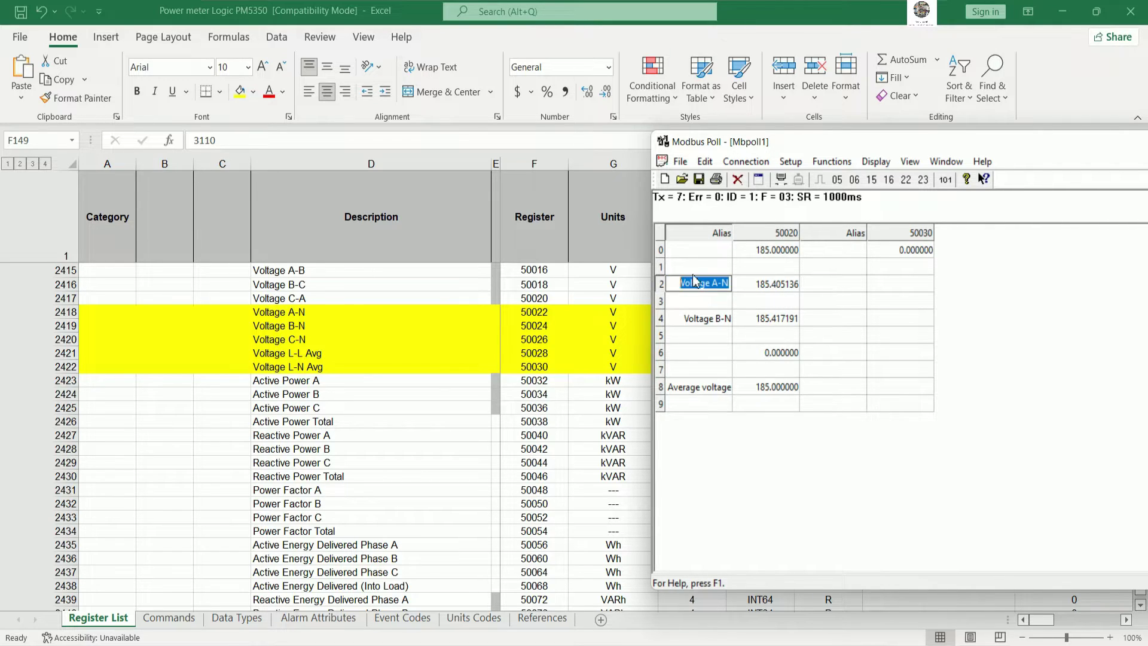
pyautogui.hotkey('ctrl', 'c')
pyautogui.press('Return')
pyautogui.press('Up')
pyautogui.press('Up')
pyautogui.hotkey('ctrl', 'v')
pyautogui.press('Down')
pyautogui.press('Down')
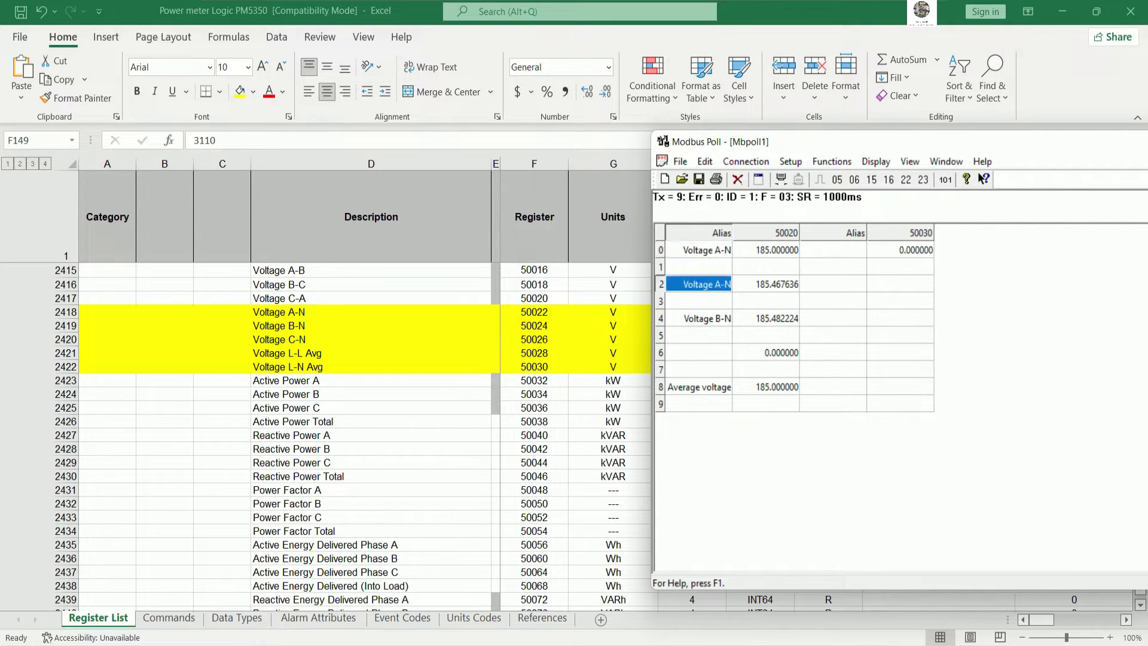
# Change the row 2 alias to "Voltage B-N" and the row 4 alias to "Voltage C-N"
pyautogui.doubleClick(722, 285)
pyautogui.press('BackSpace')
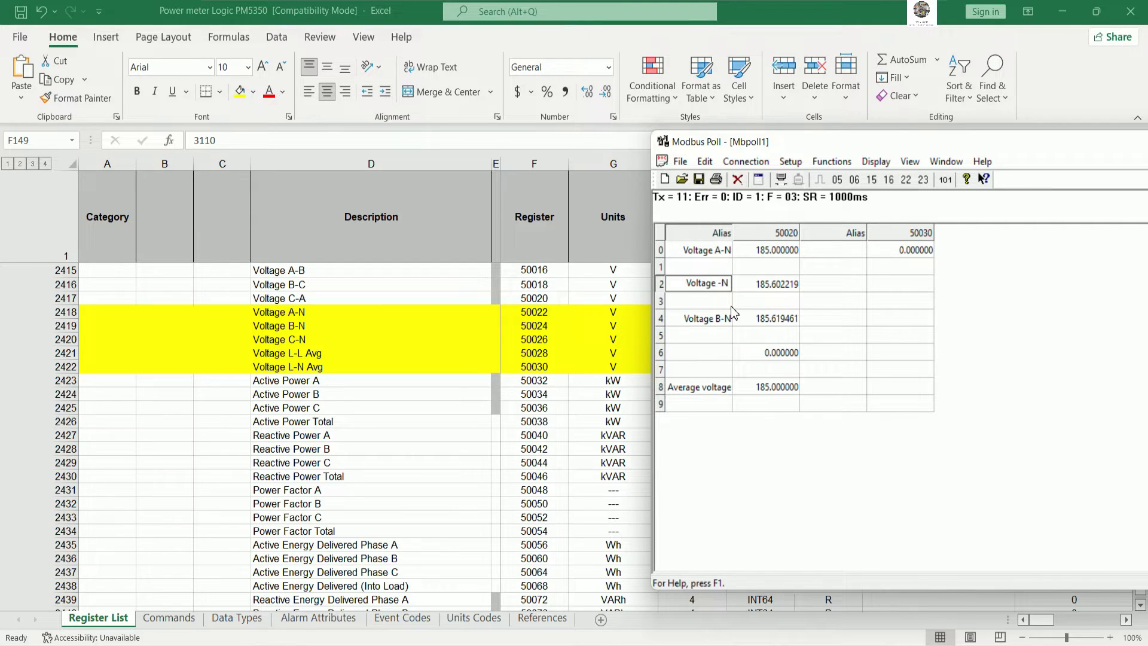
pyautogui.write('B')
pyautogui.doubleClick(722, 329)
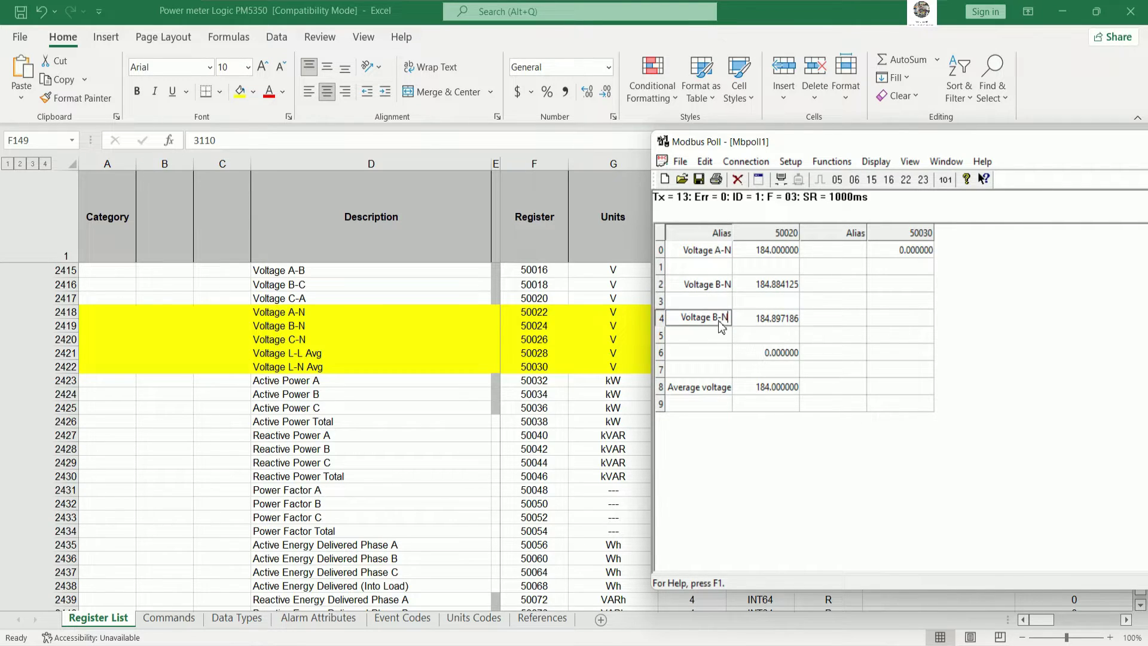
pyautogui.press('BackSpace')
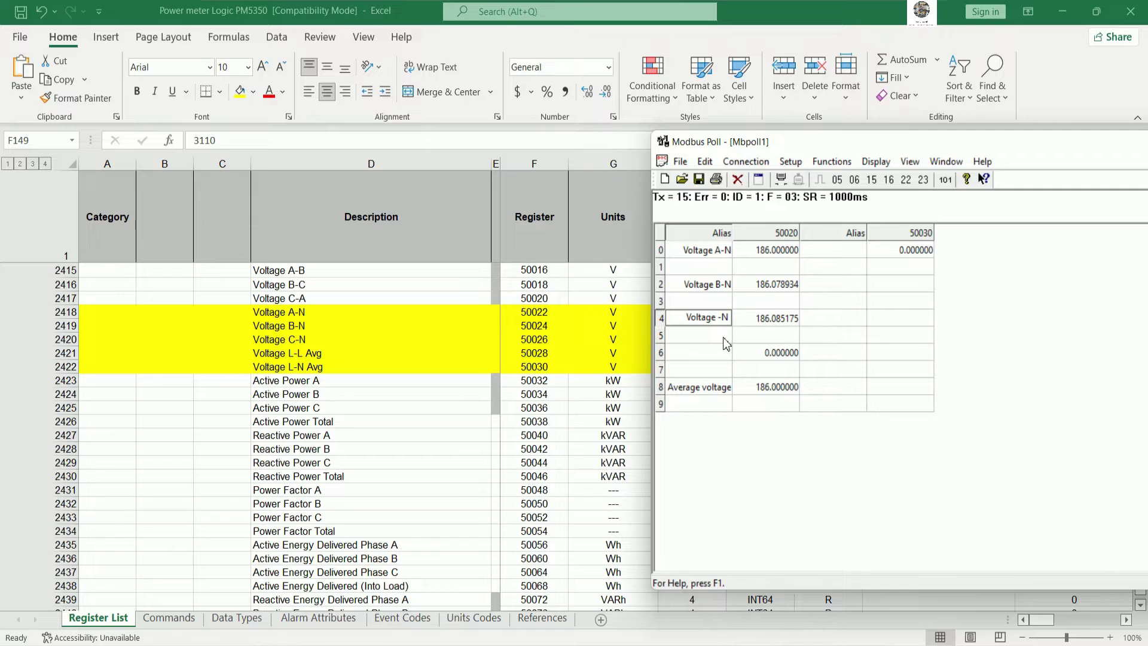
pyautogui.write('C')
pyautogui.press('Return')
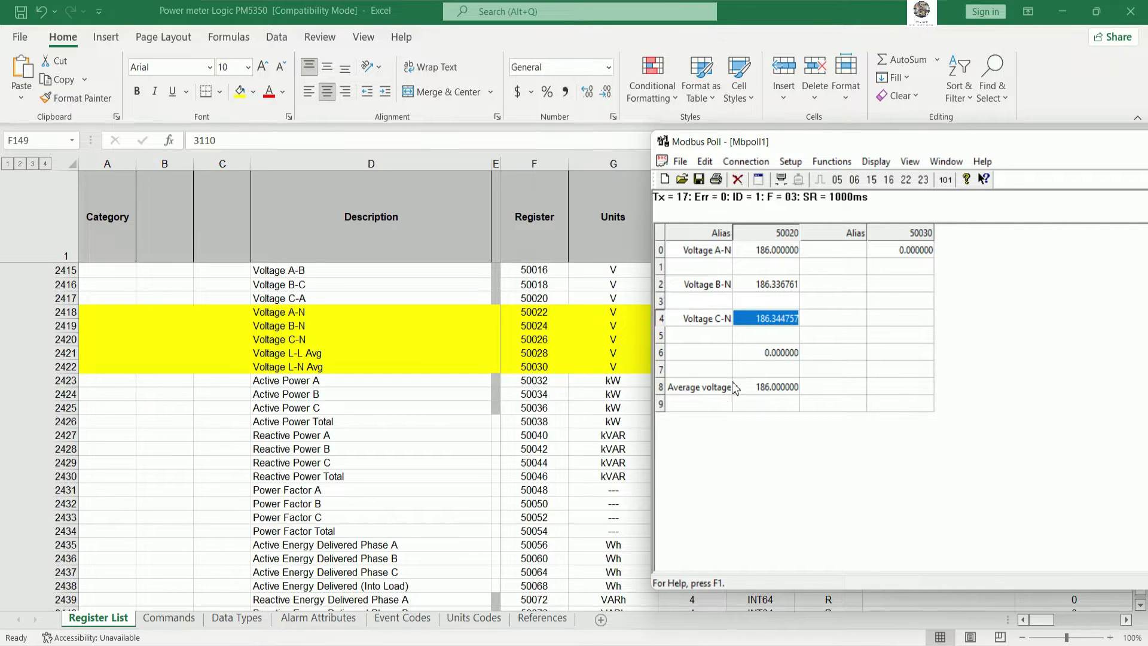
# Review the address, quantity, scan rate and Float display setting in the read/write definition, moving the dialog clear of the polled values
pyautogui.click(731, 387)
pyautogui.click(821, 286)
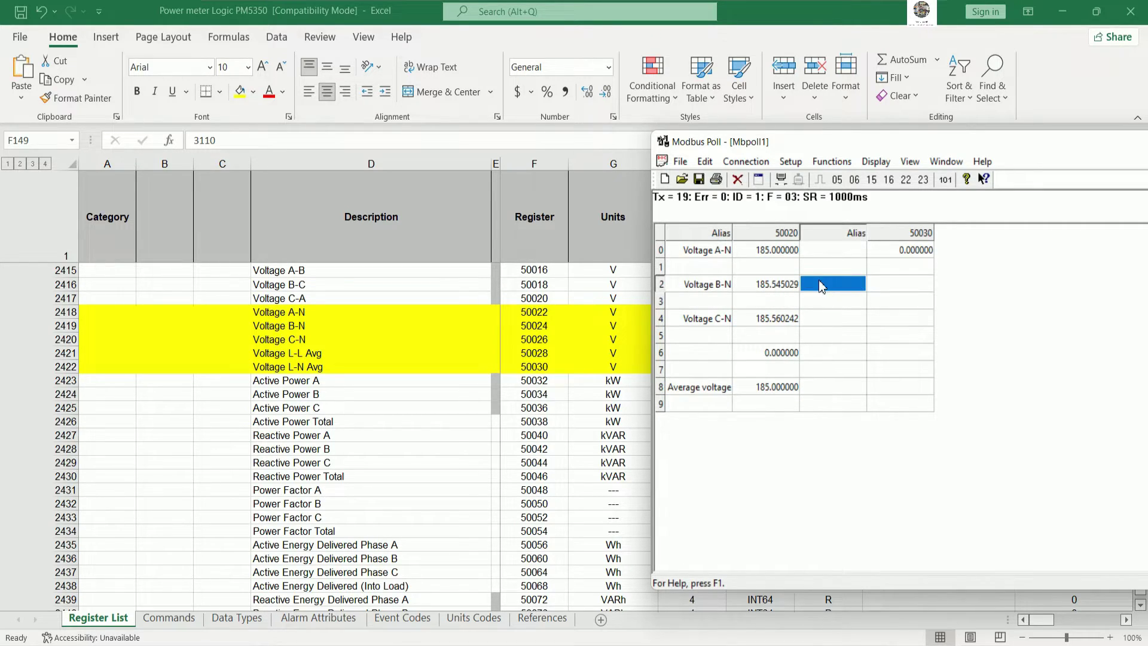
pyautogui.click(821, 251)
pyautogui.click(746, 161)
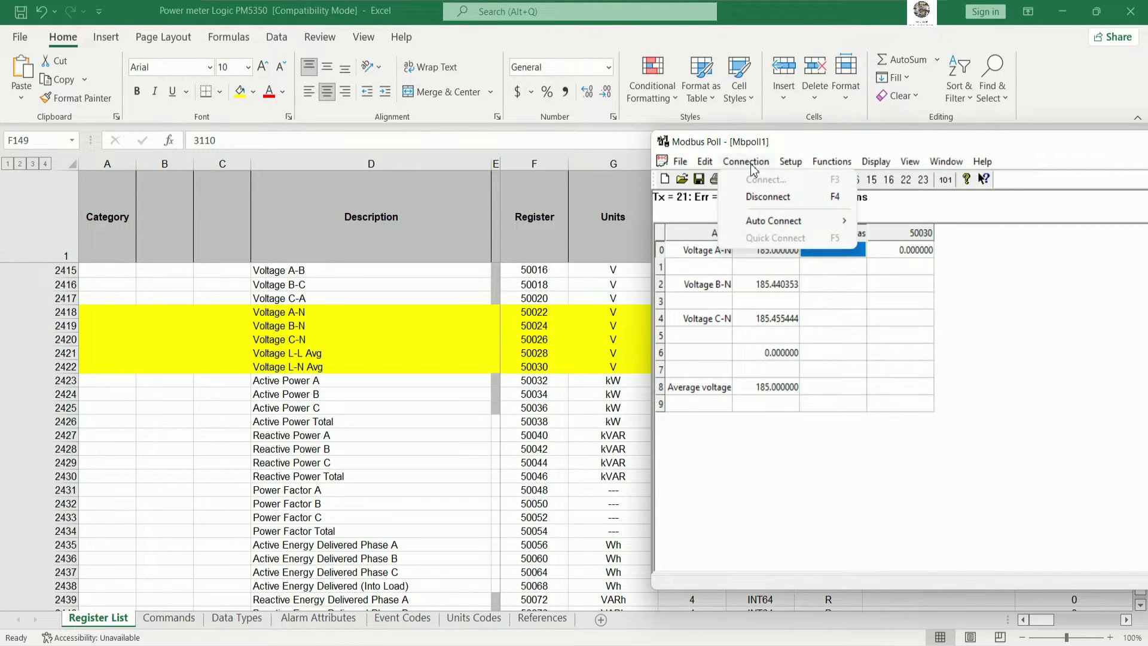
pyautogui.click(820, 179)
pyautogui.moveTo(966, 260); pyautogui.dragTo(910, 233)
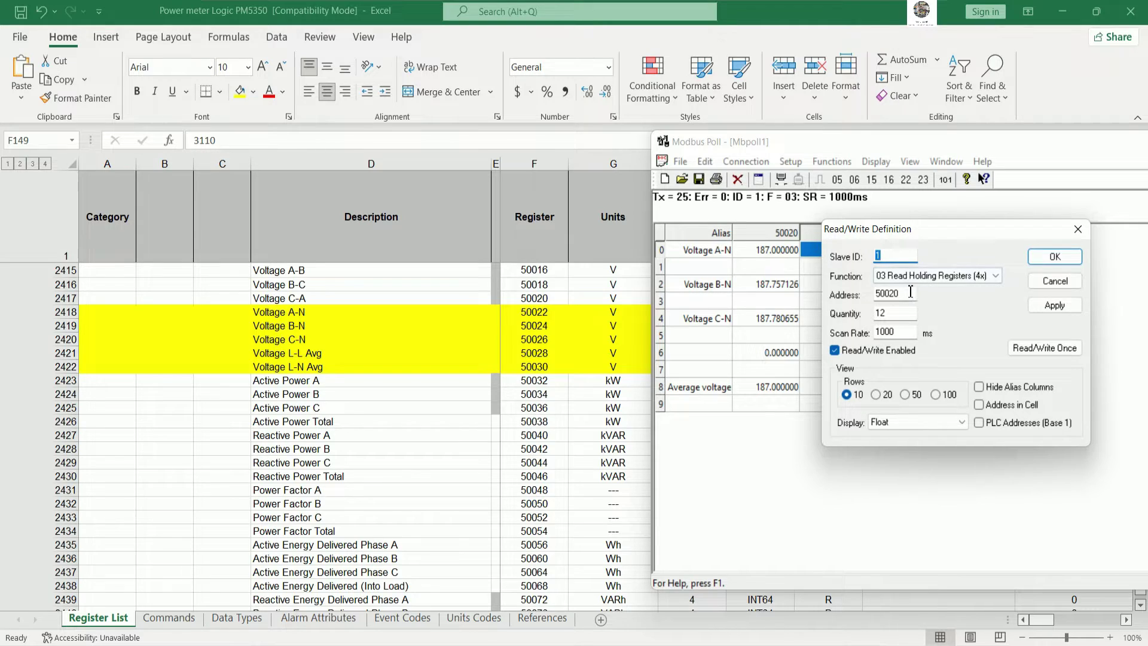
pyautogui.press('Tab')
pyautogui.press('Tab')
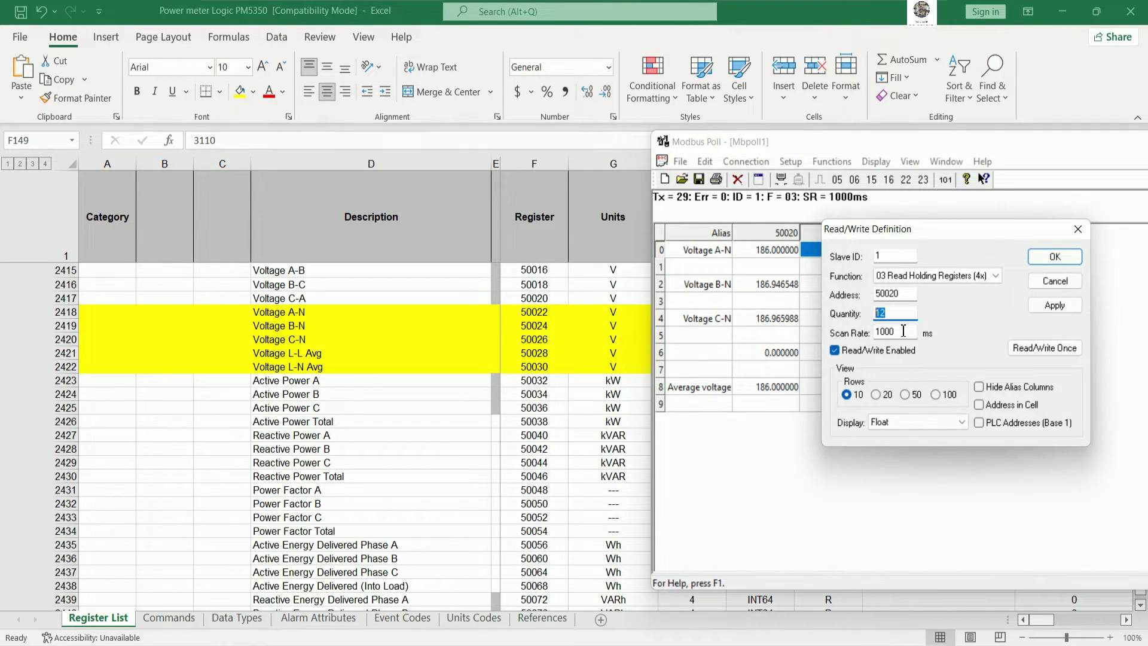
pyautogui.press('Tab')
pyautogui.click(910, 418)
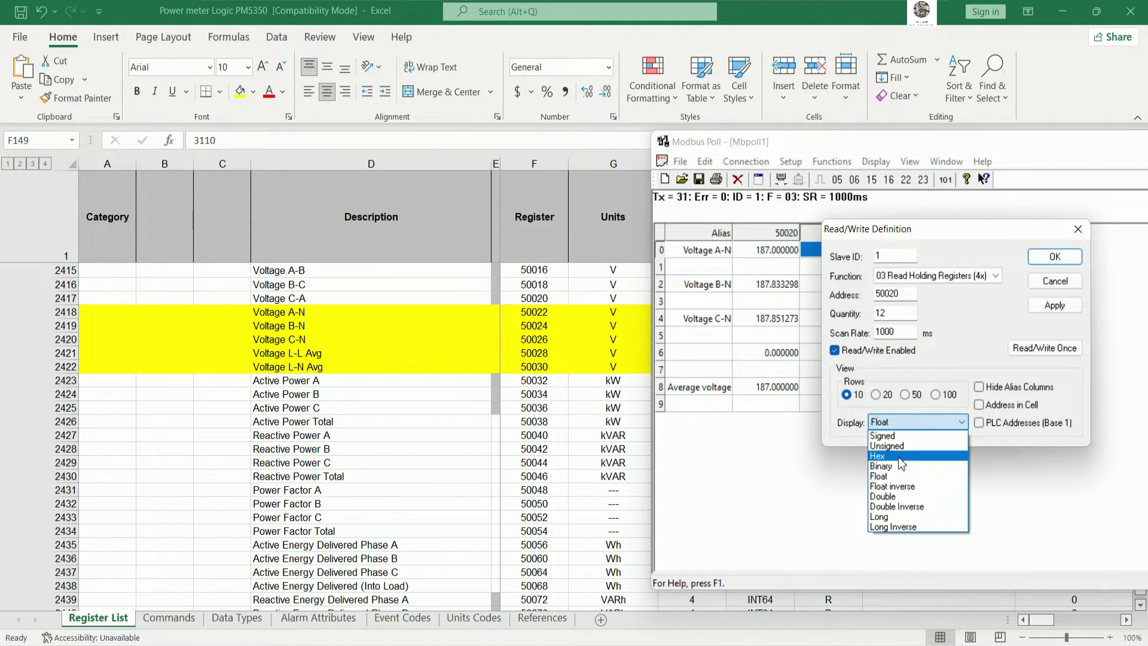
pyautogui.click(891, 476)
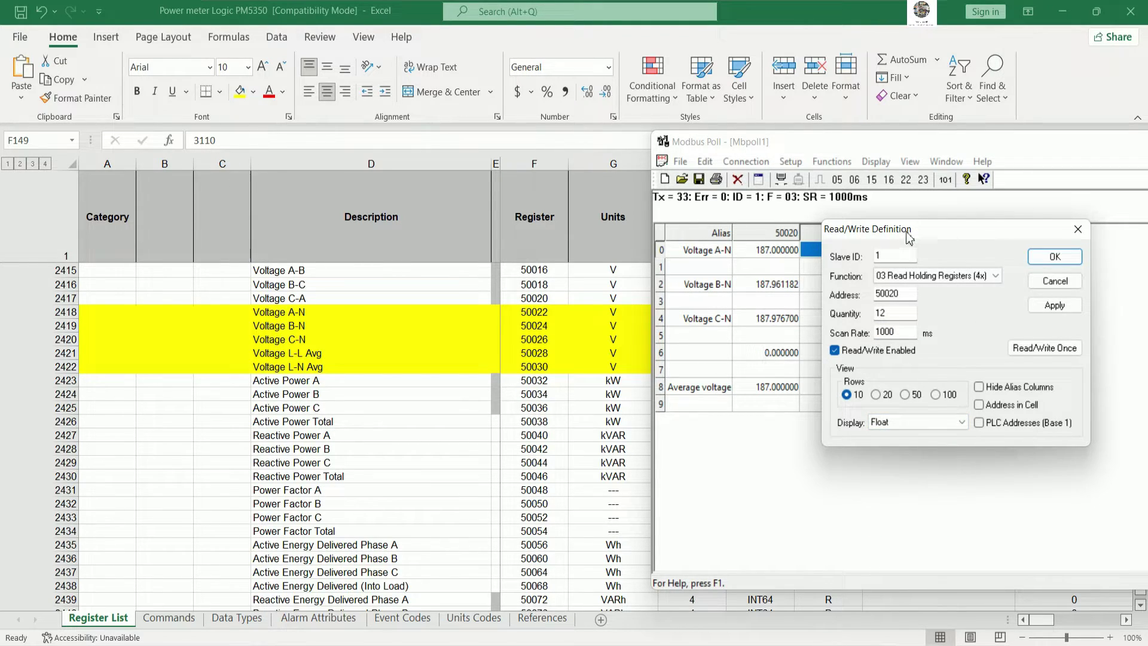
pyautogui.moveTo(909, 236); pyautogui.dragTo(1000, 156)
pyautogui.moveTo(996, 135); pyautogui.dragTo(978, 136)
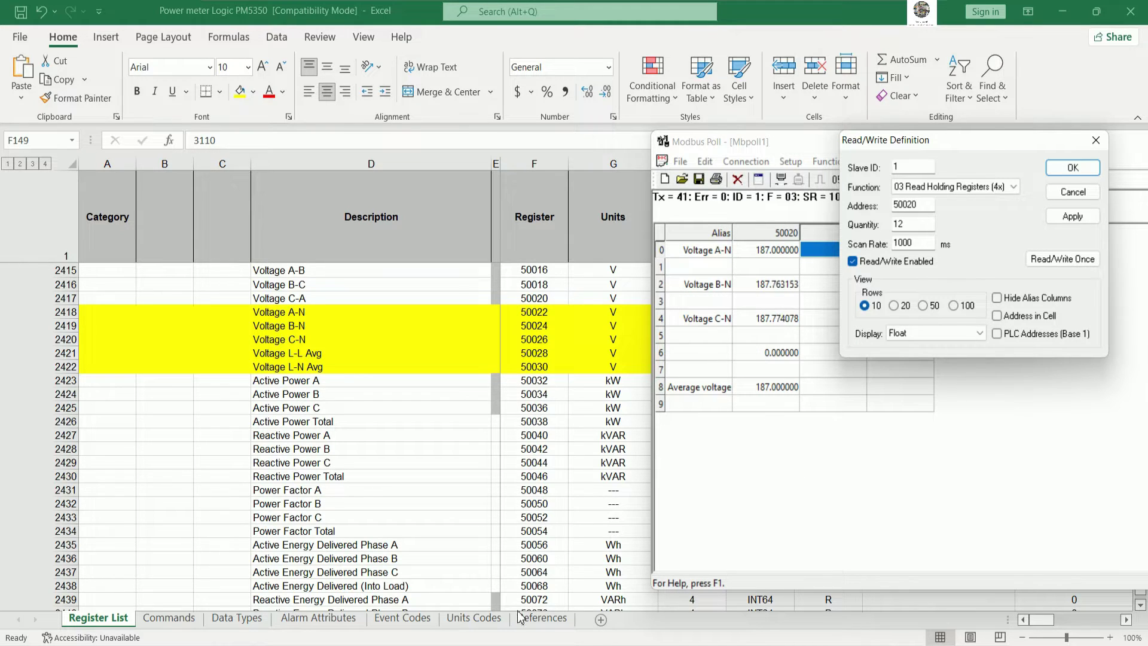
# Switch to Notepad, add the line "Let me show status of power meter" at the end of the notes, and minimize them
pyautogui.click(685, 641)
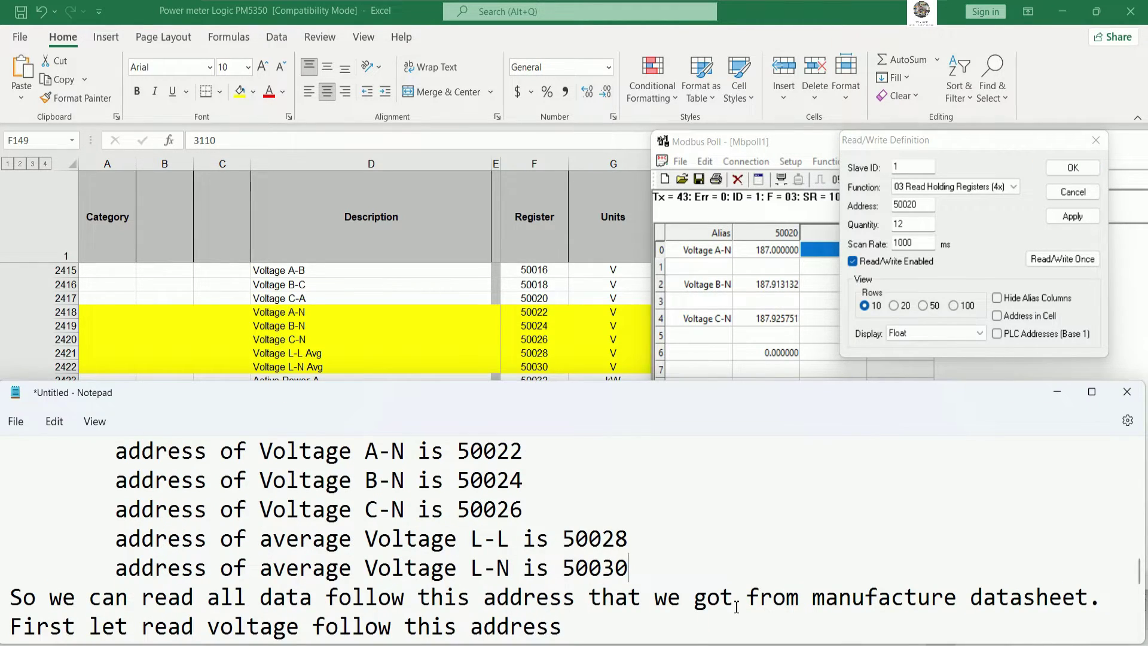
pyautogui.click(634, 622)
pyautogui.press('Return')
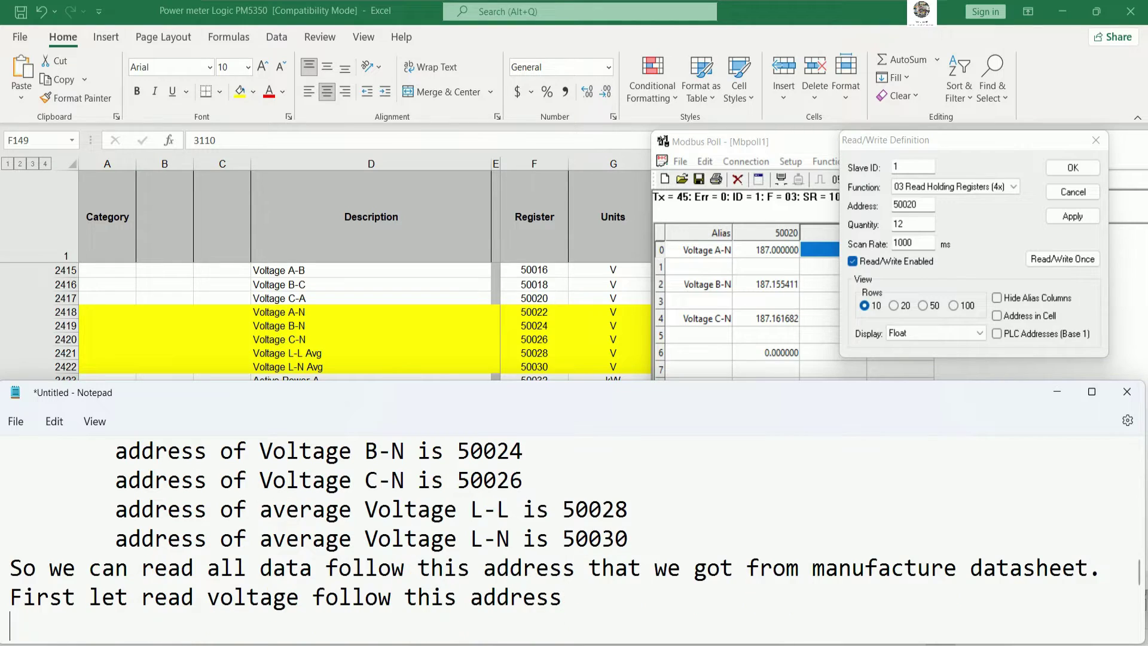
pyautogui.write('Let me')
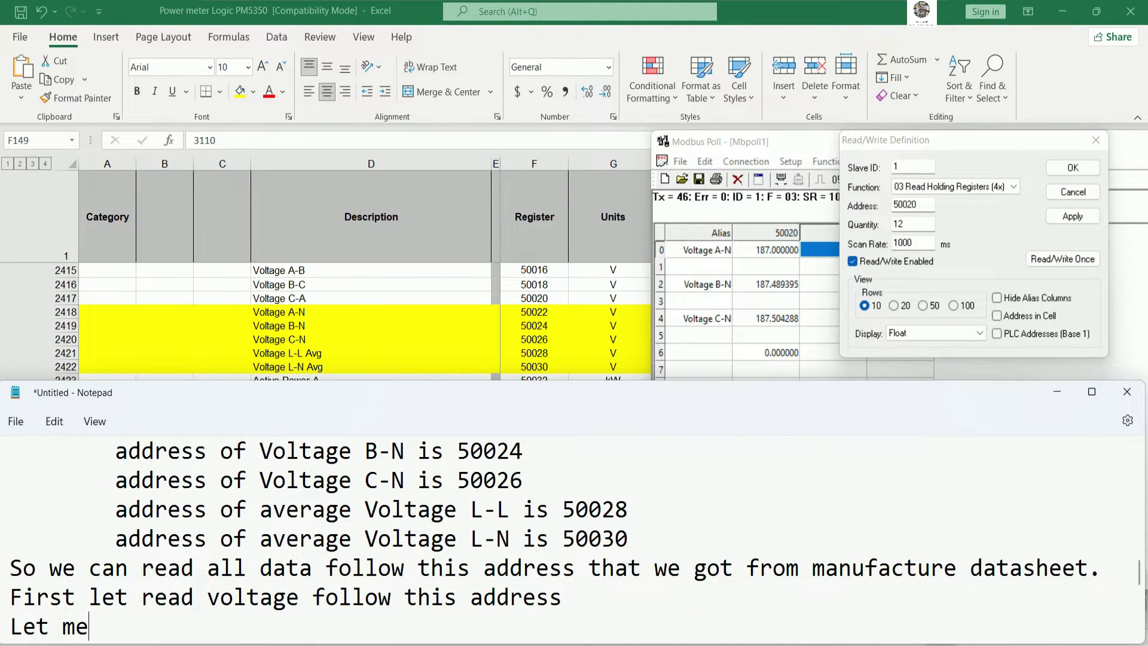
pyautogui.write(' show status ')
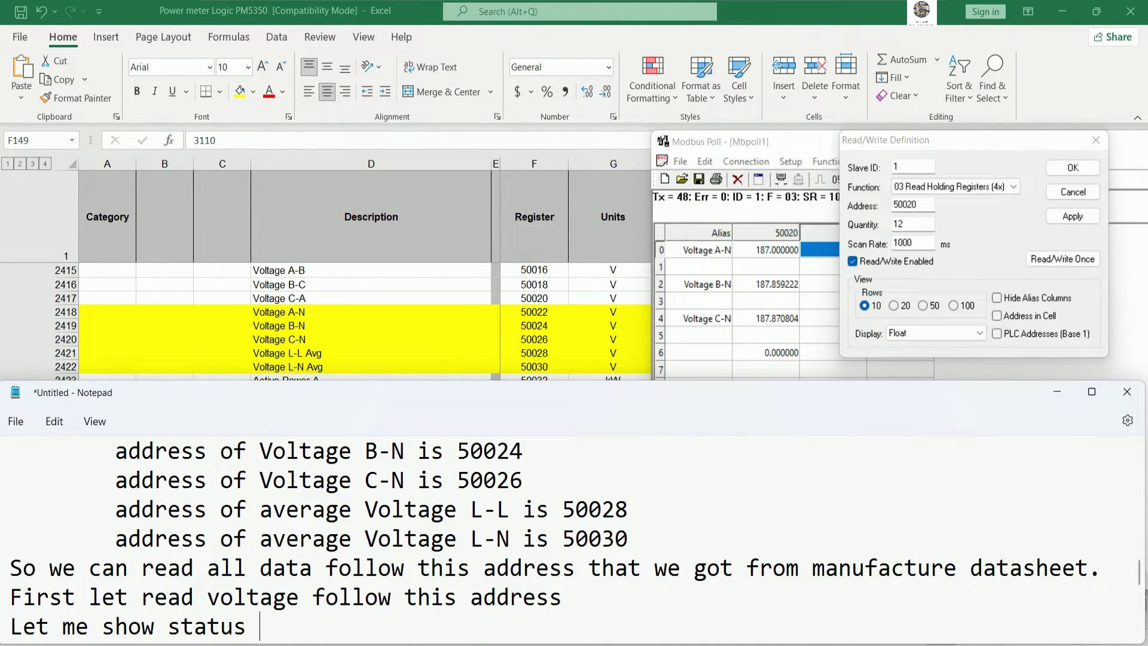
pyautogui.write('of pwoer')
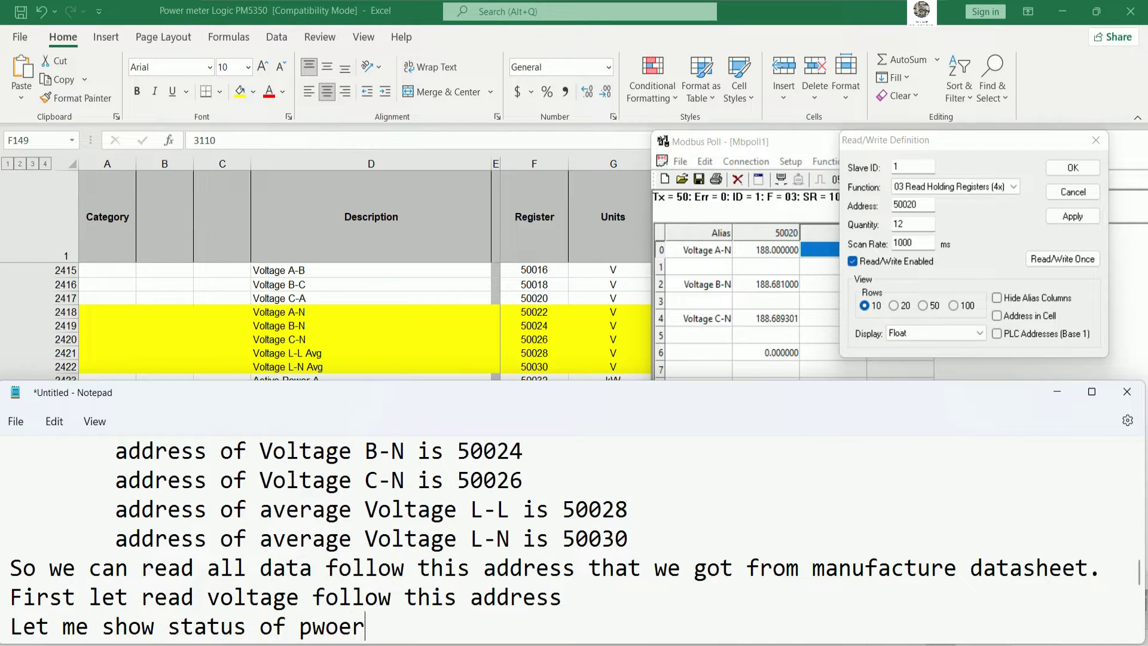
pyautogui.press('BackSpace')
pyautogui.press('BackSpace')
pyautogui.press('BackSpace')
pyautogui.press('BackSpace')
pyautogui.write('o')
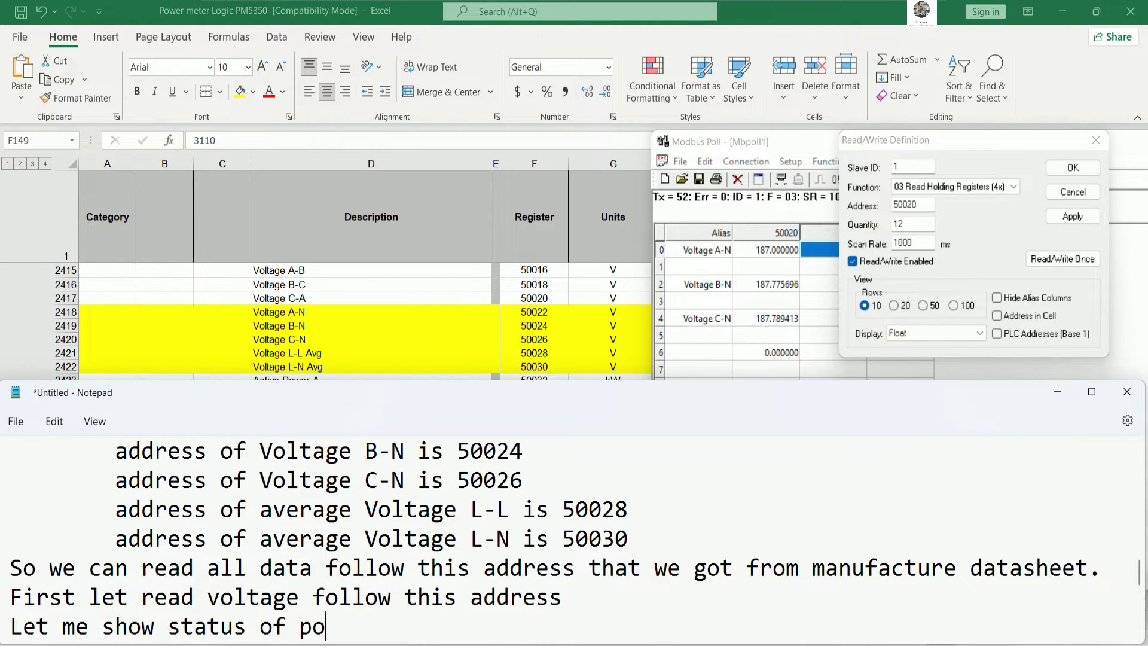
pyautogui.write('wer meter')
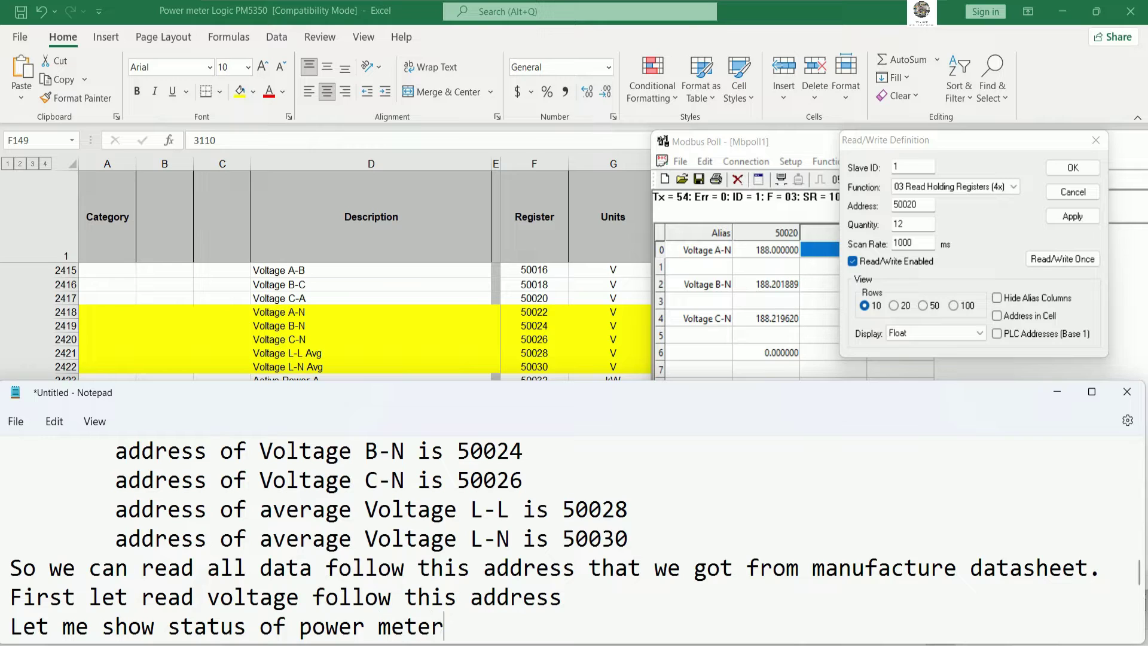
pyautogui.click(1057, 392)
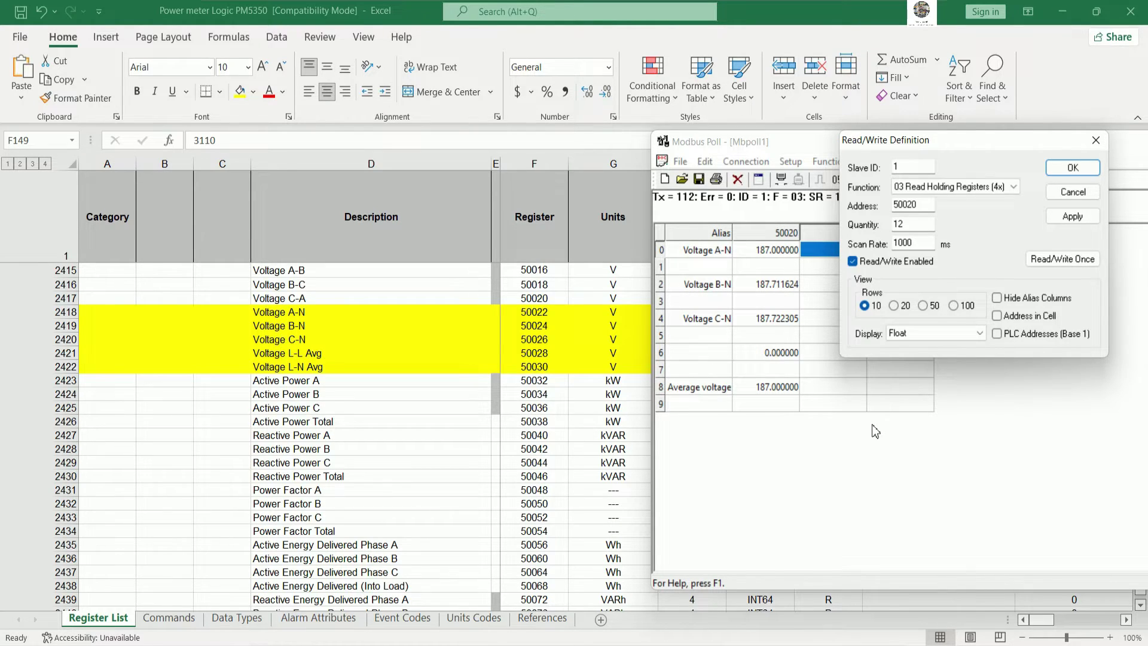
# Switch to Notepad and add the line "So it show the same between power meter and software Modbus Poll." at the end of the notes
pyautogui.hotkey('alt', 'Tab')
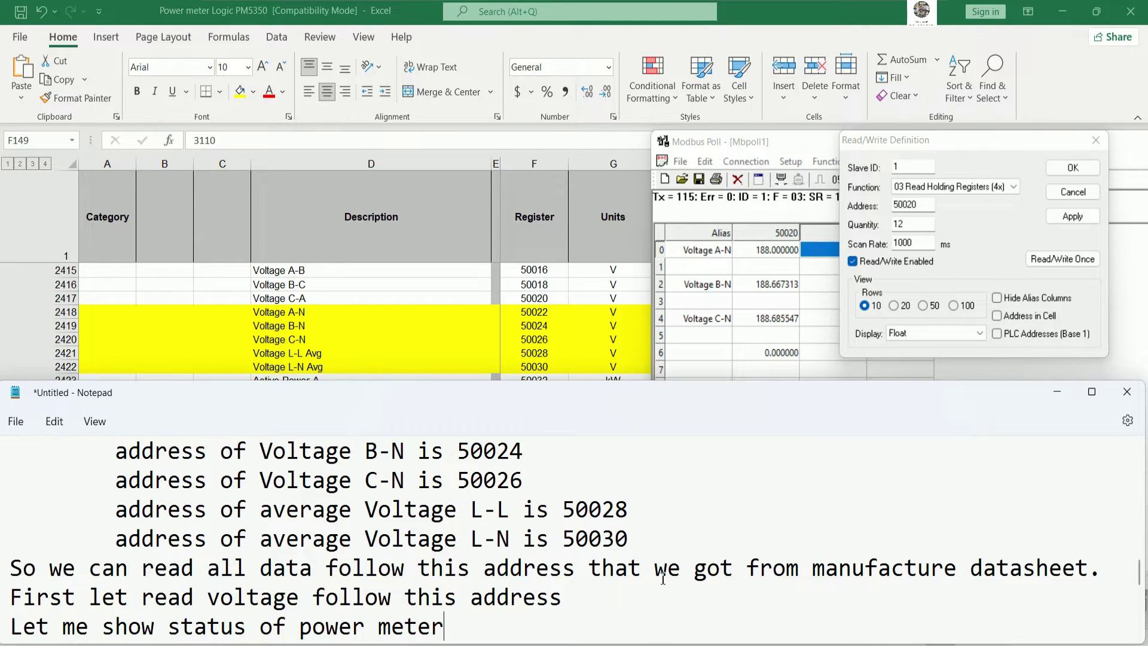
pyautogui.press('Return')
pyautogui.write('So')
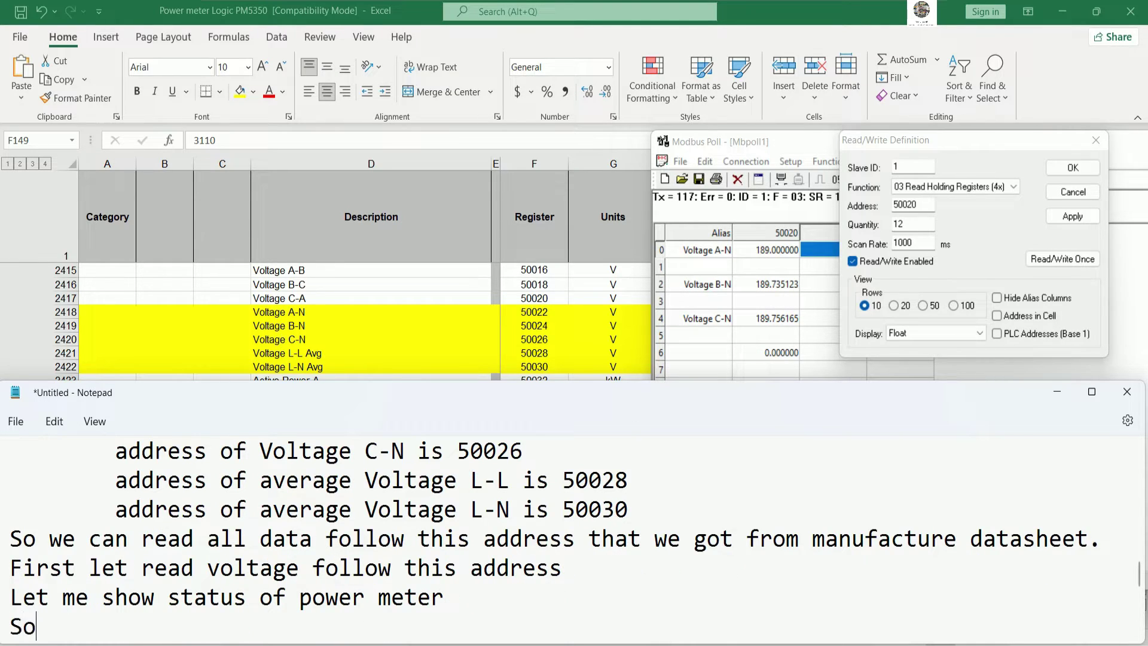
pyautogui.write(' it show ')
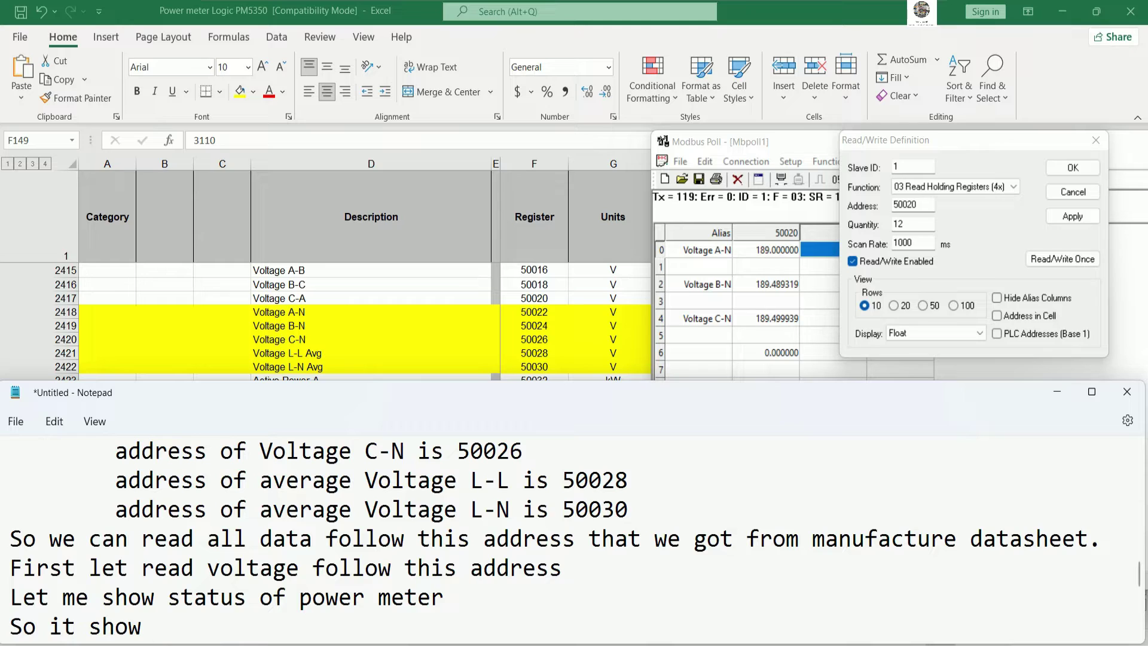
pyautogui.write('the ')
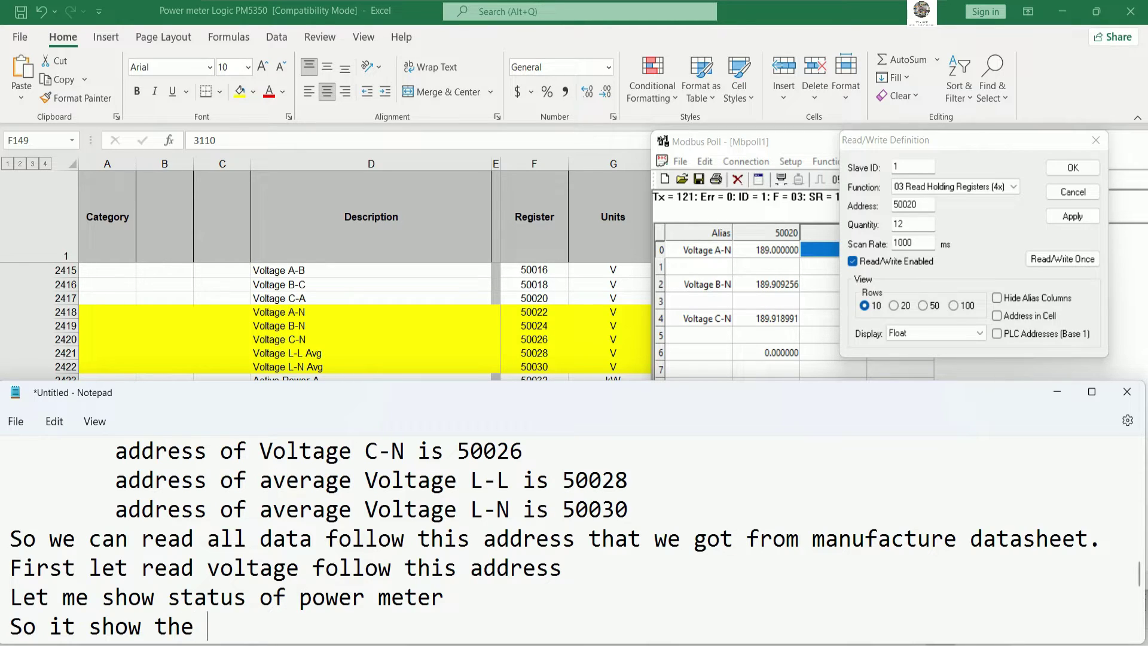
pyautogui.write('same be')
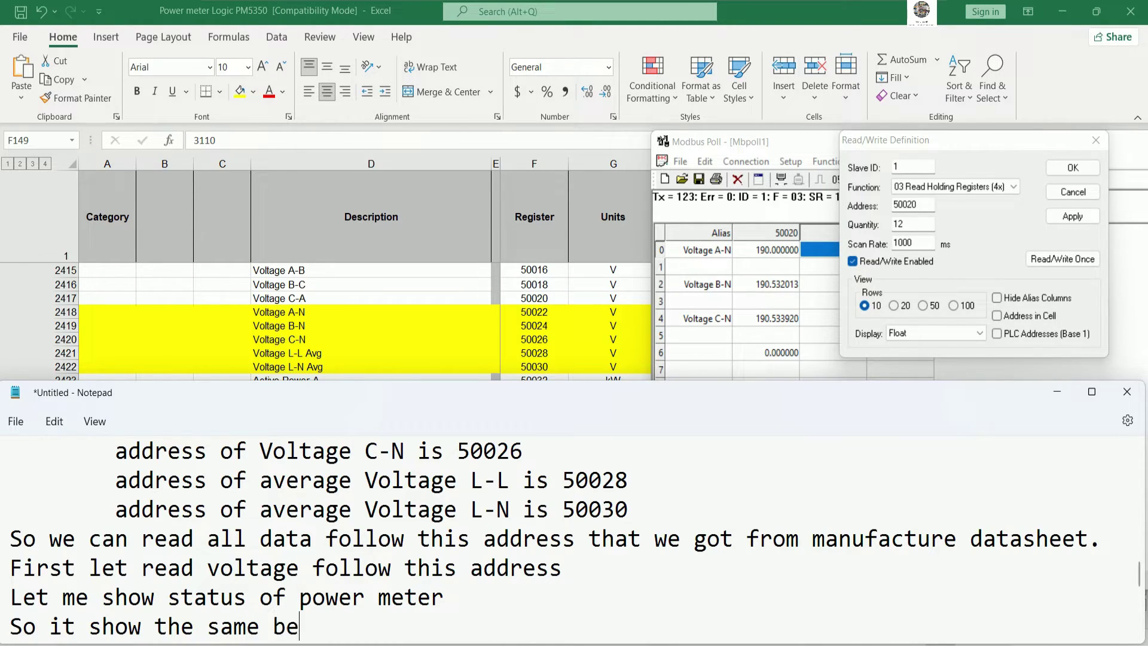
pyautogui.write('wt')
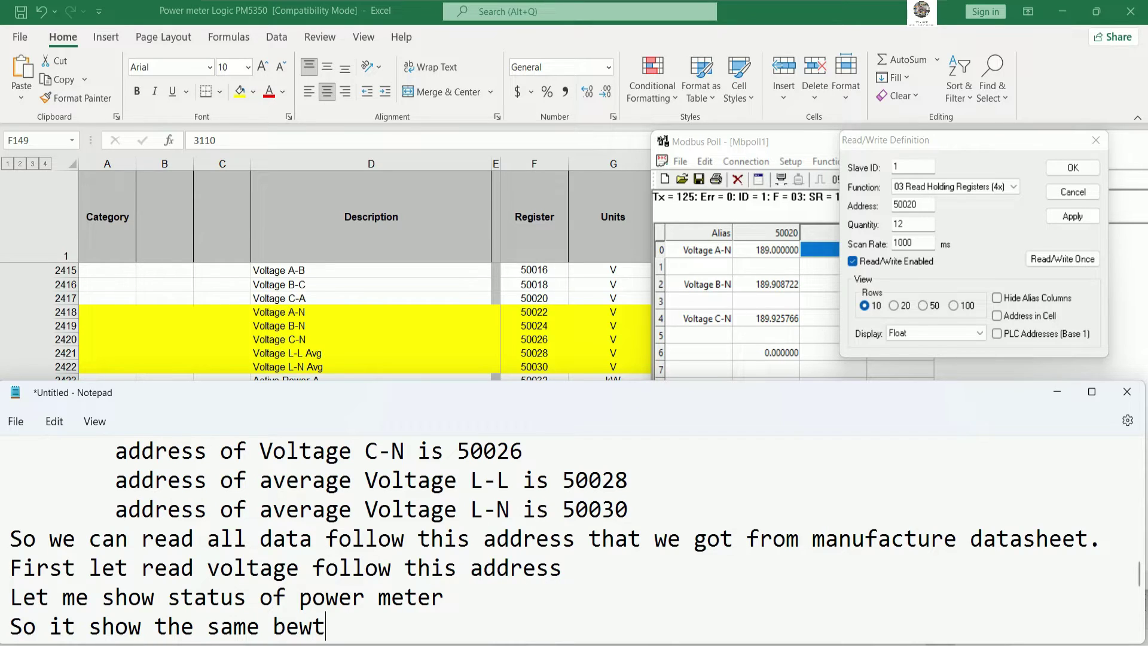
pyautogui.write('w')
pyautogui.press('BackSpace')
pyautogui.press('BackSpace')
pyautogui.press('BackSpace')
pyautogui.write('tween ')
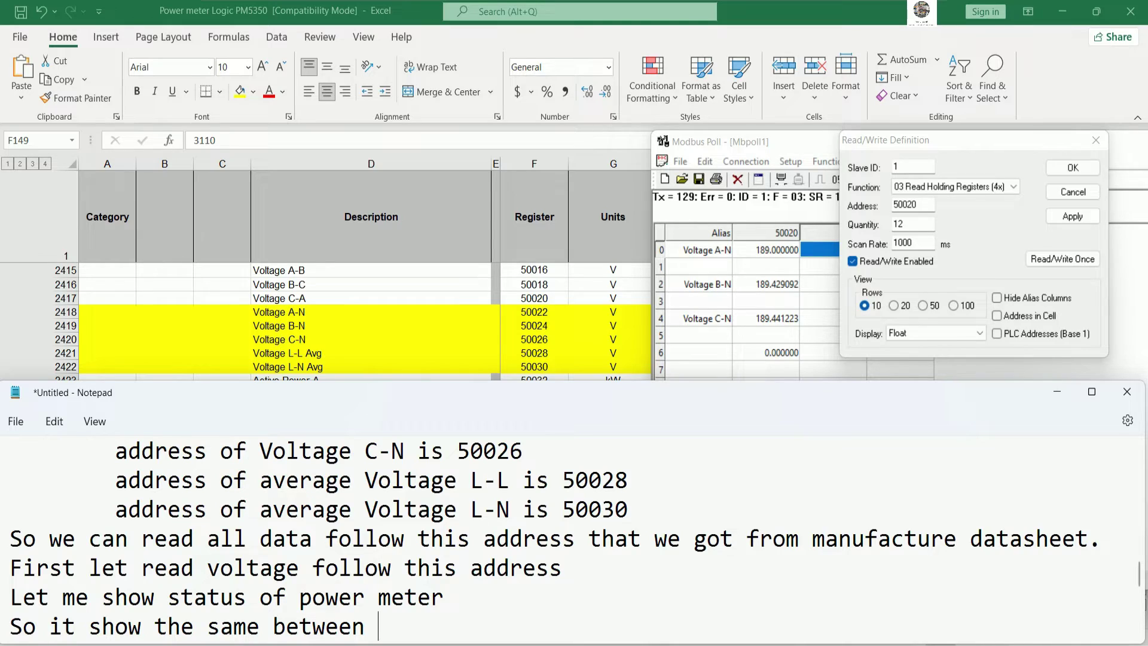
pyautogui.write('power met')
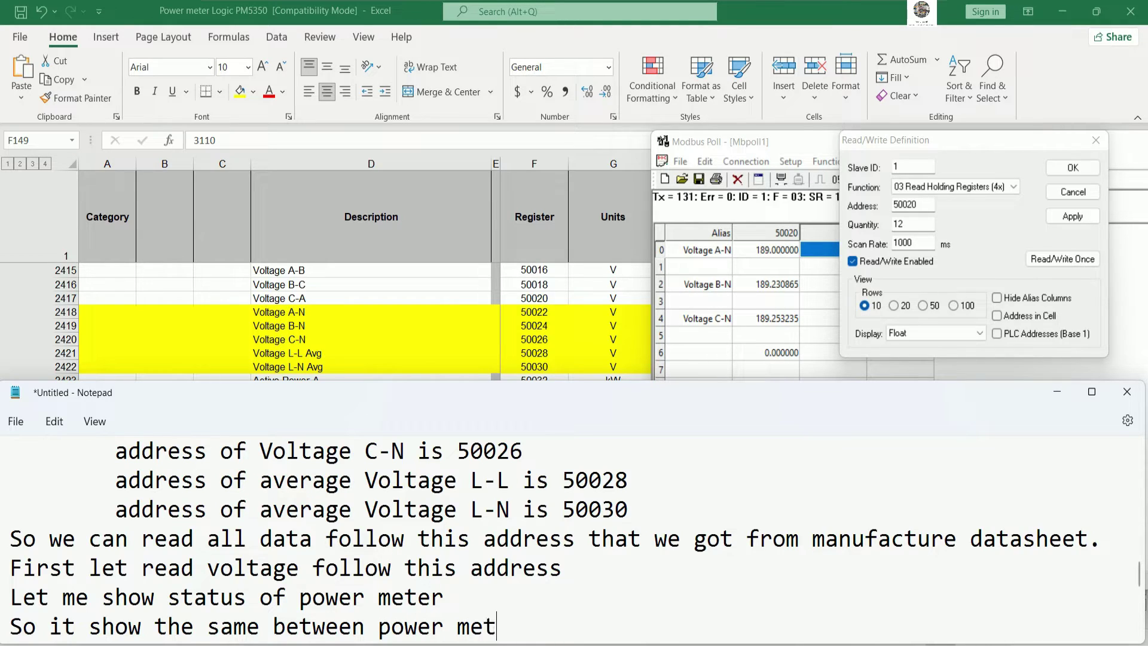
pyautogui.write('er and ')
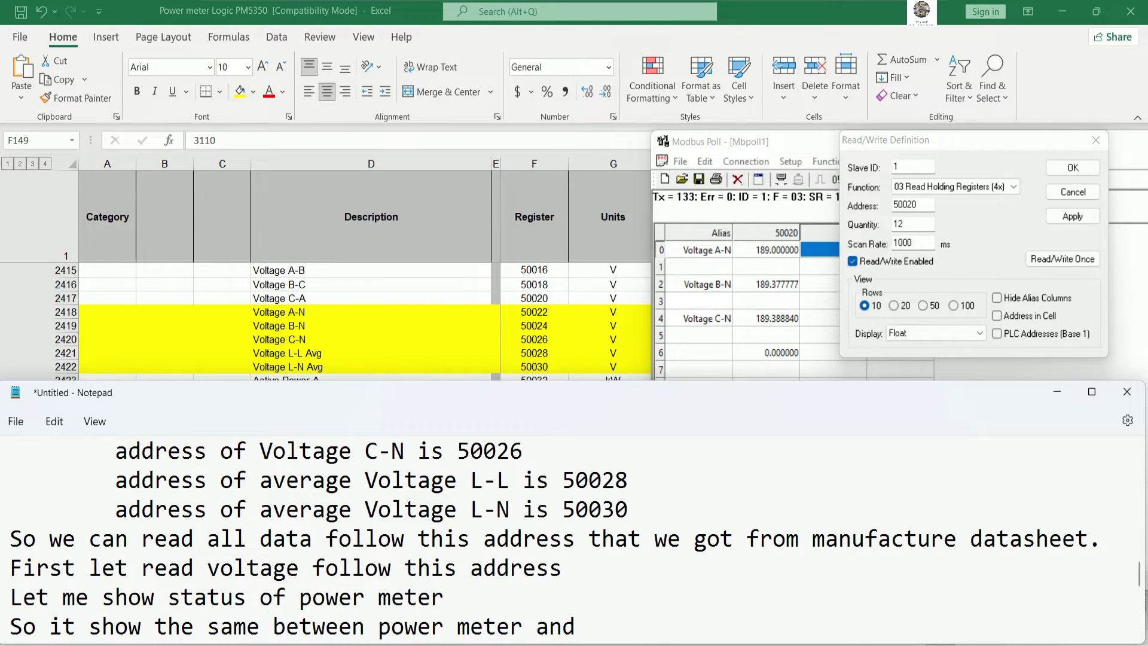
pyautogui.write('software')
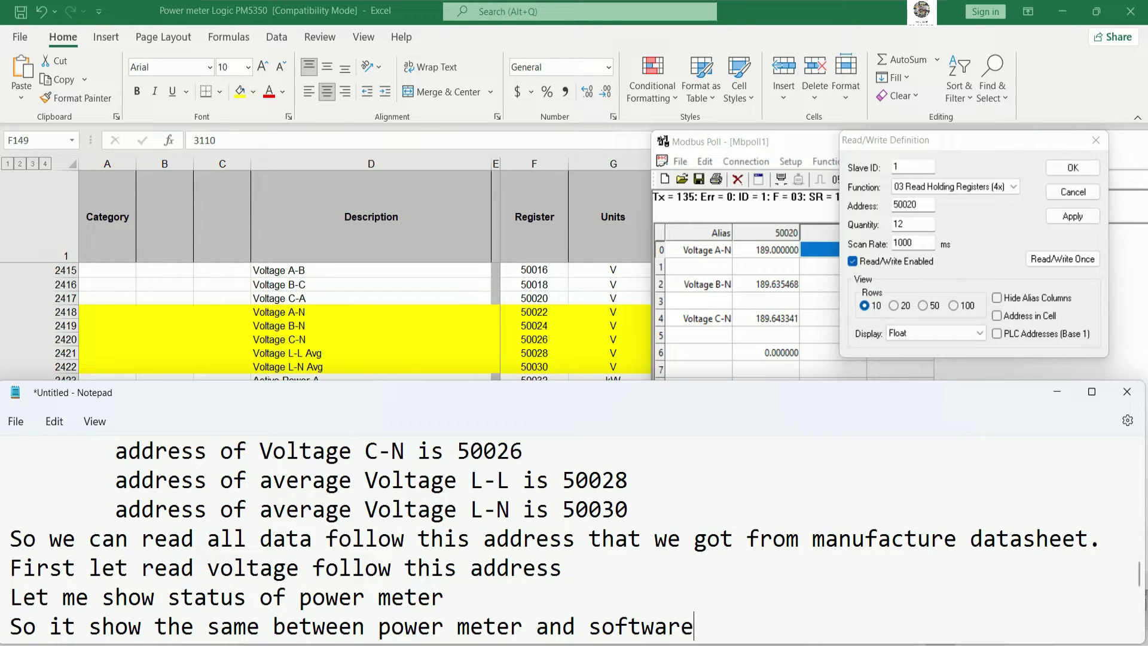
pyautogui.write(' Modbu')
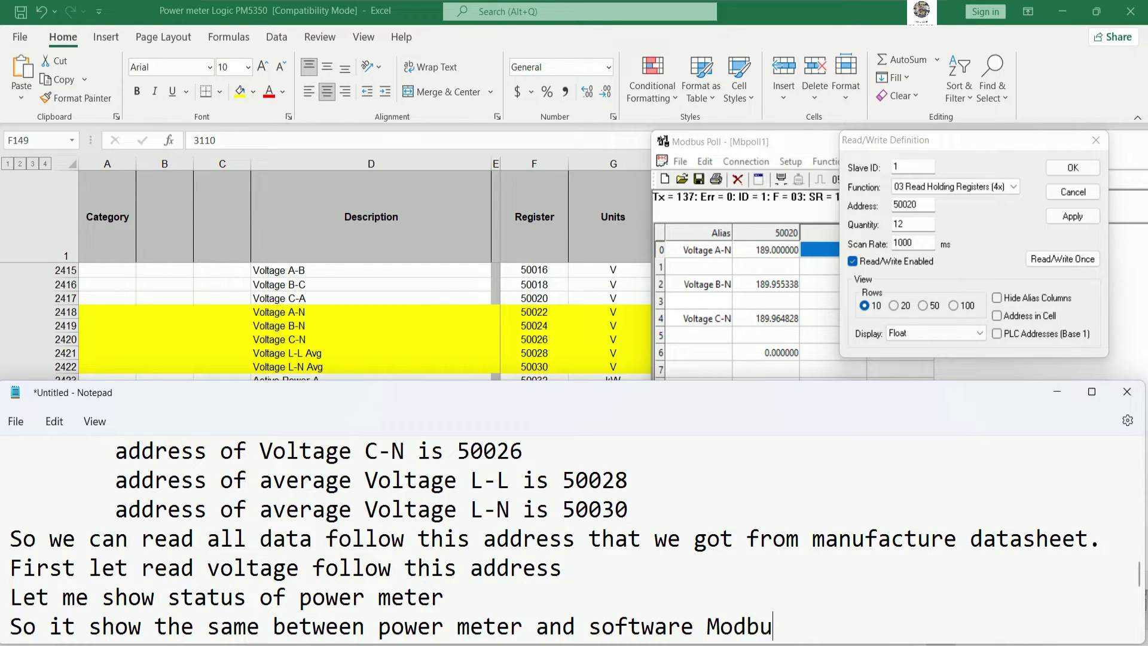
pyautogui.write('s Poll.')
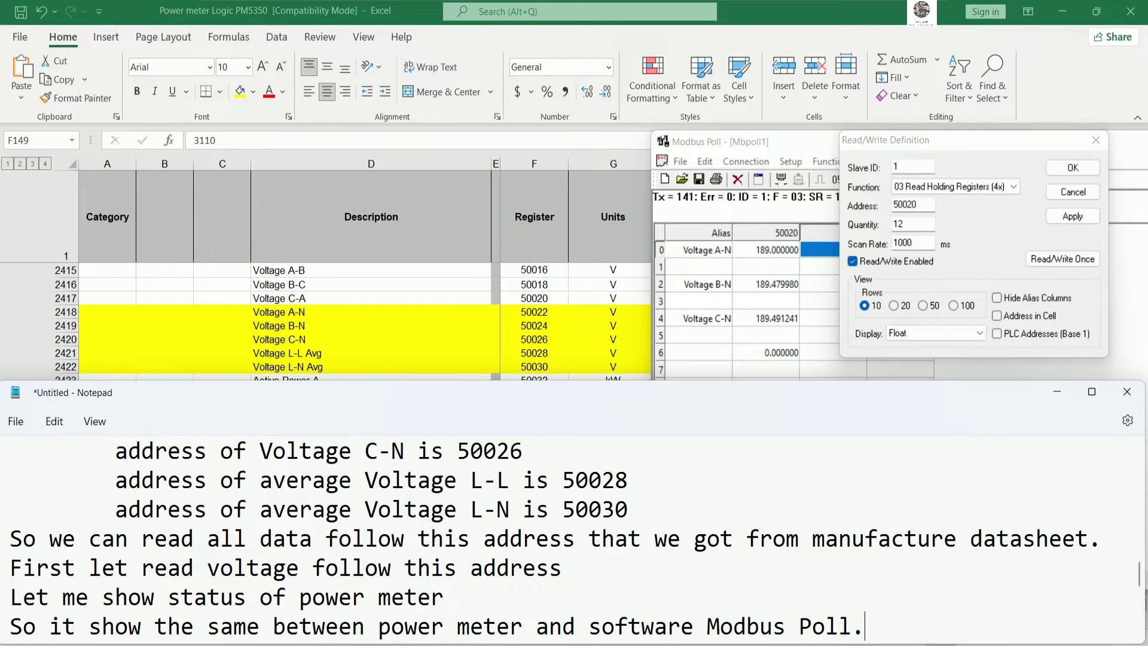
# Add a new line reading "Next let read Frequency follow address" below the Modbus Poll comparison note
pyautogui.press('Return')
pyautogui.write('Next let ')
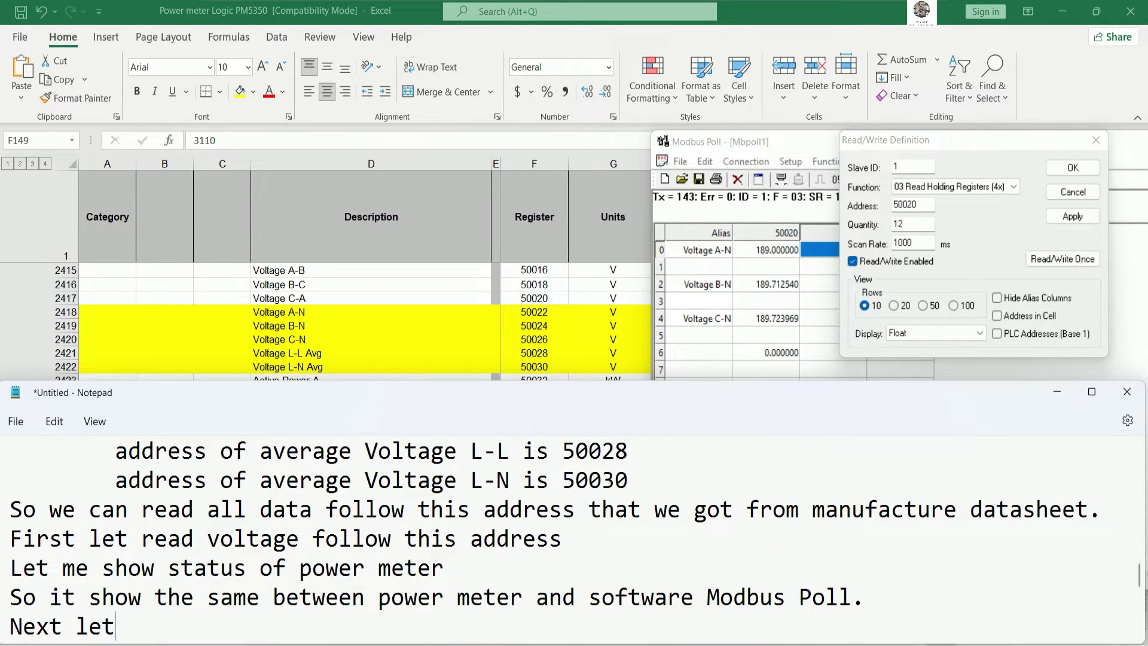
pyautogui.write('read ')
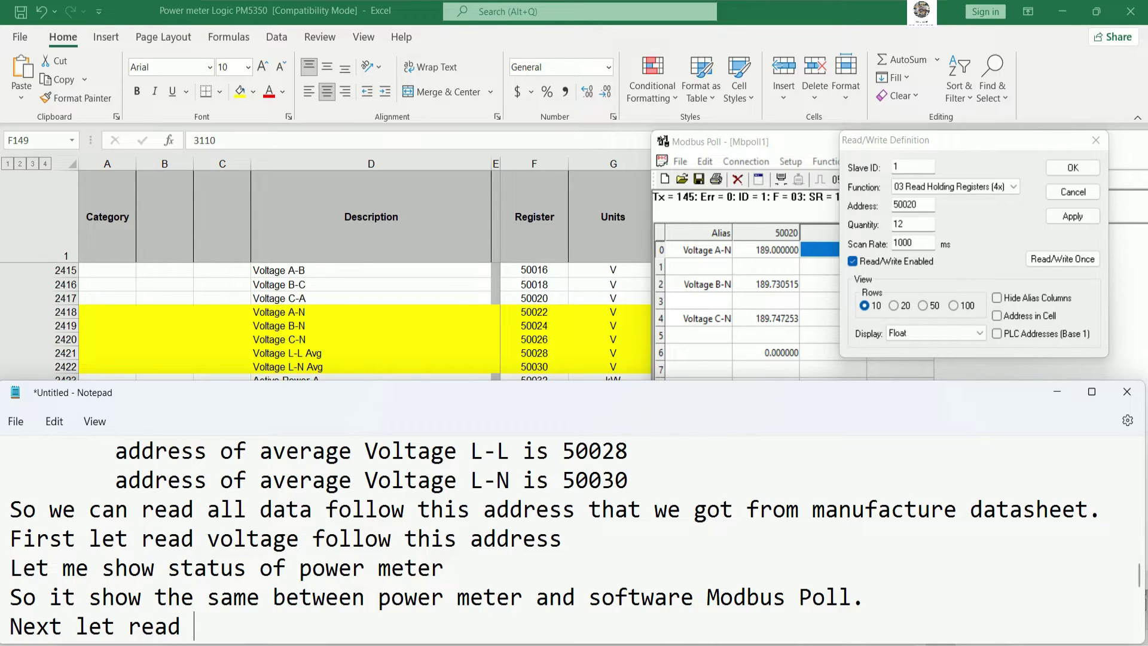
pyautogui.write('Fre')
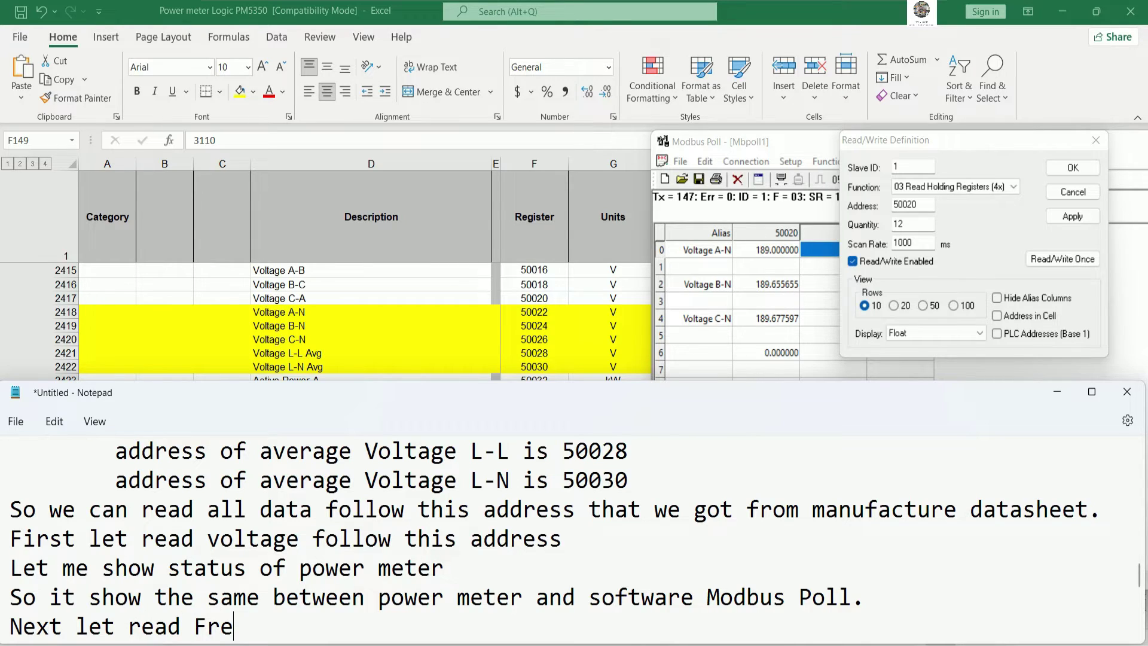
pyautogui.write('quency ')
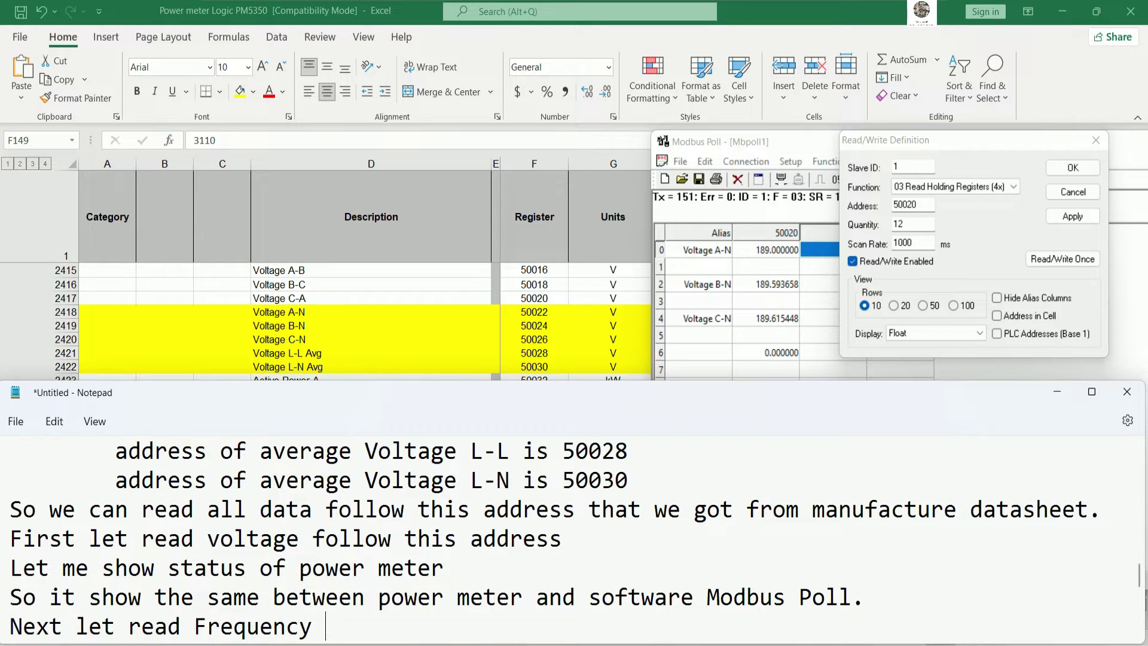
pyautogui.write('forllow')
pyautogui.press('BackSpace')
pyautogui.press('BackSpace')
pyautogui.press('BackSpace')
pyautogui.press('BackSpace')
pyautogui.press('BackSpace')
pyautogui.press('BackSpace')
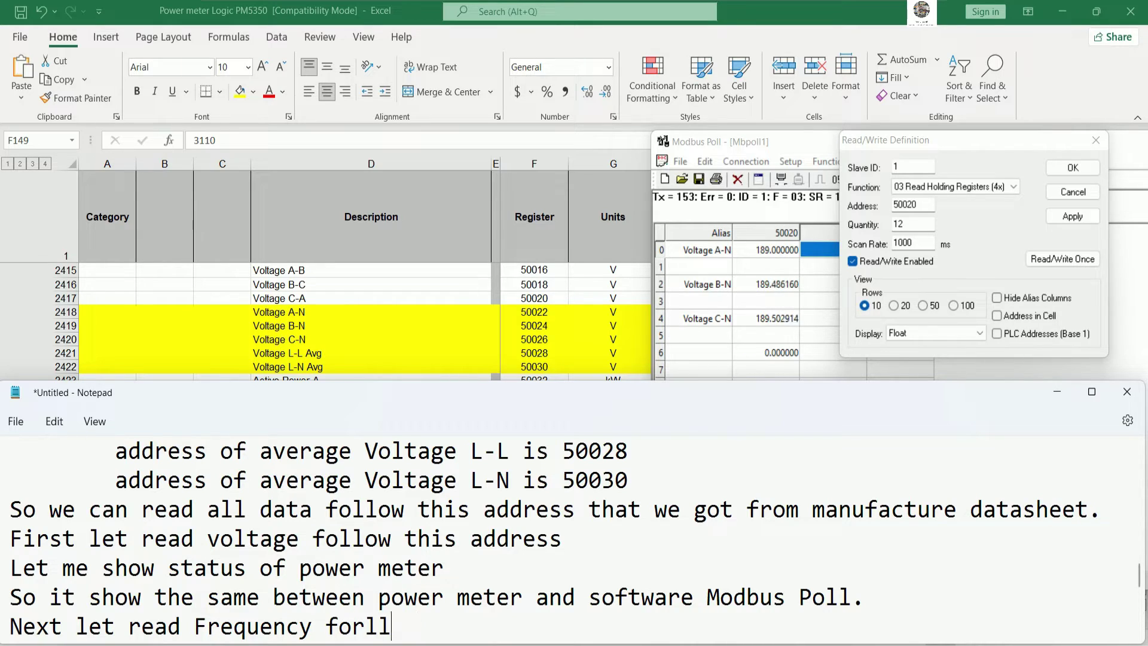
pyautogui.write('llow address')
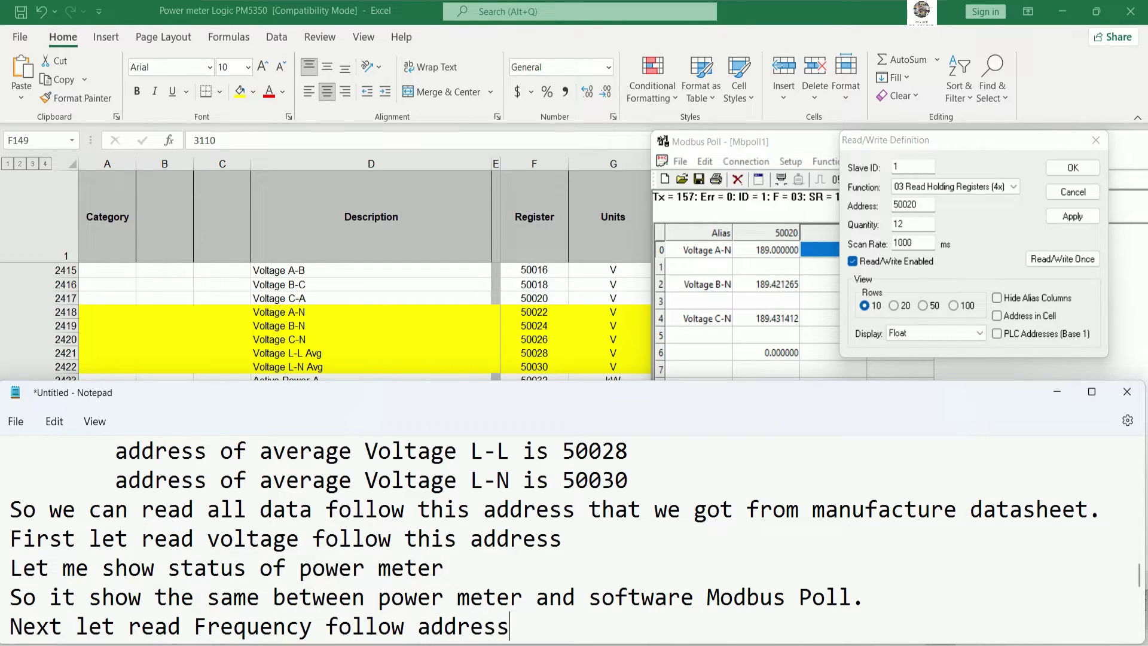
# Copy the frequency address 3110 from the earlier notes to the end of the last line, and minimize the notes
pyautogui.scroll(1, 567, 547)
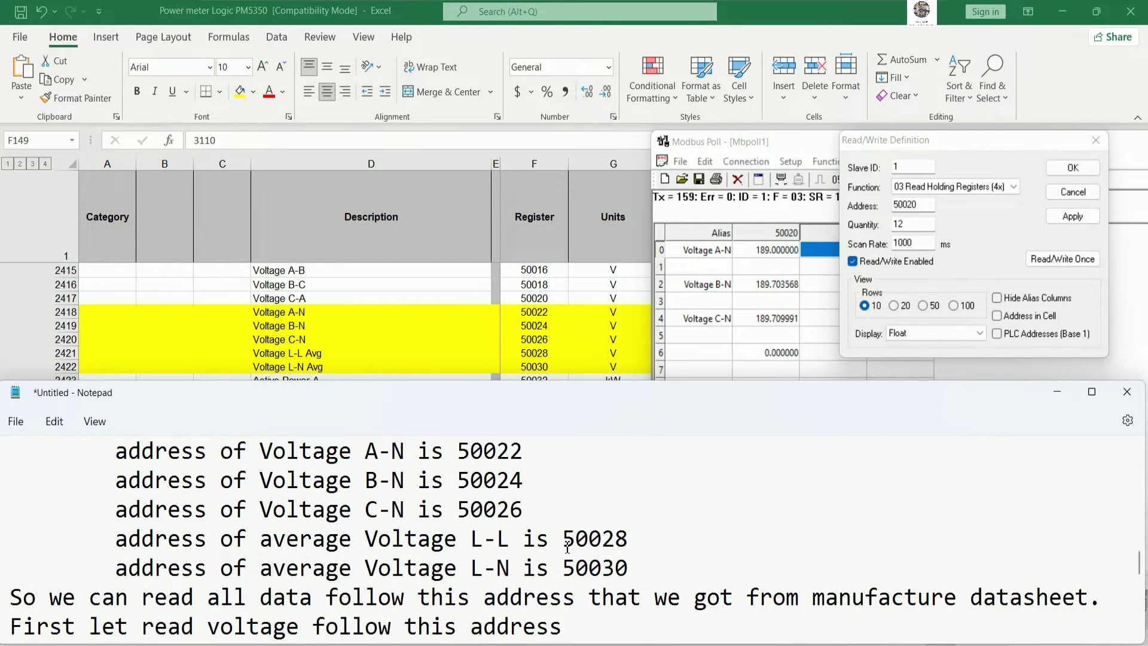
pyautogui.scroll(1, 502, 500)
pyautogui.moveTo(432, 509); pyautogui.dragTo(496, 510)
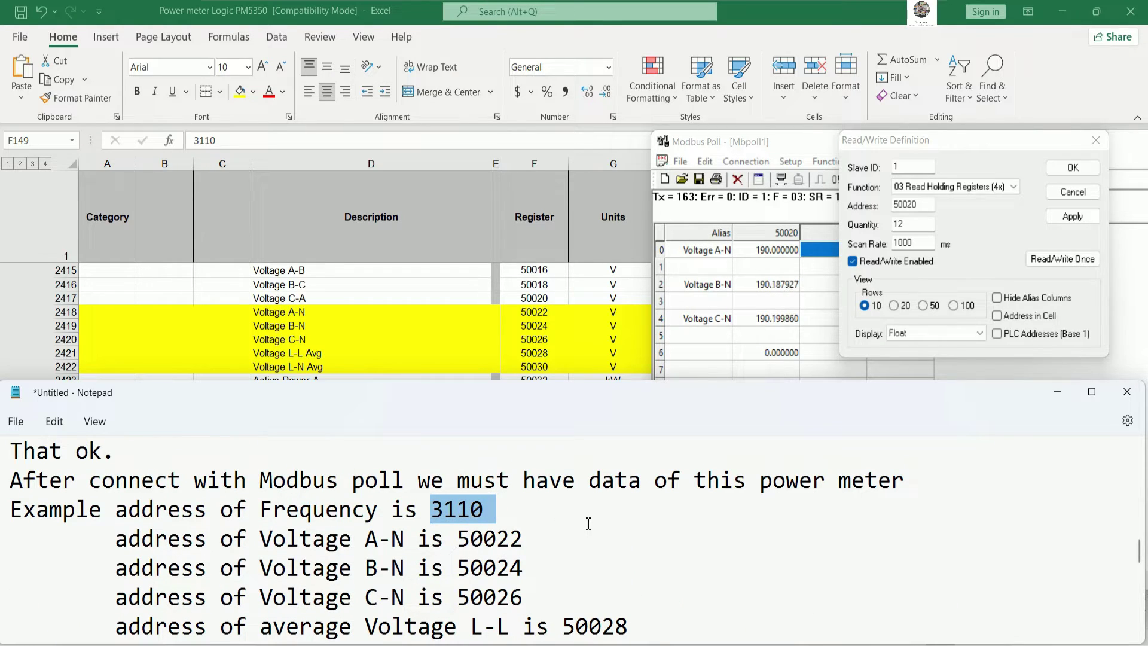
pyautogui.scroll(-3, 589, 522)
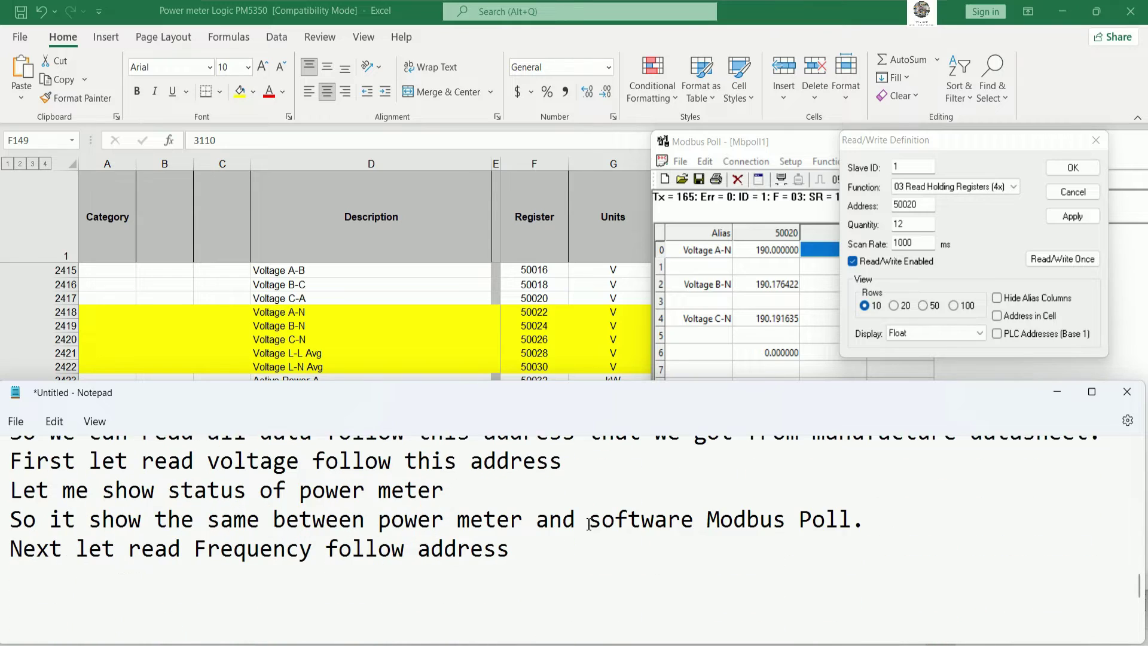
pyautogui.click(562, 542)
pyautogui.write('3110')
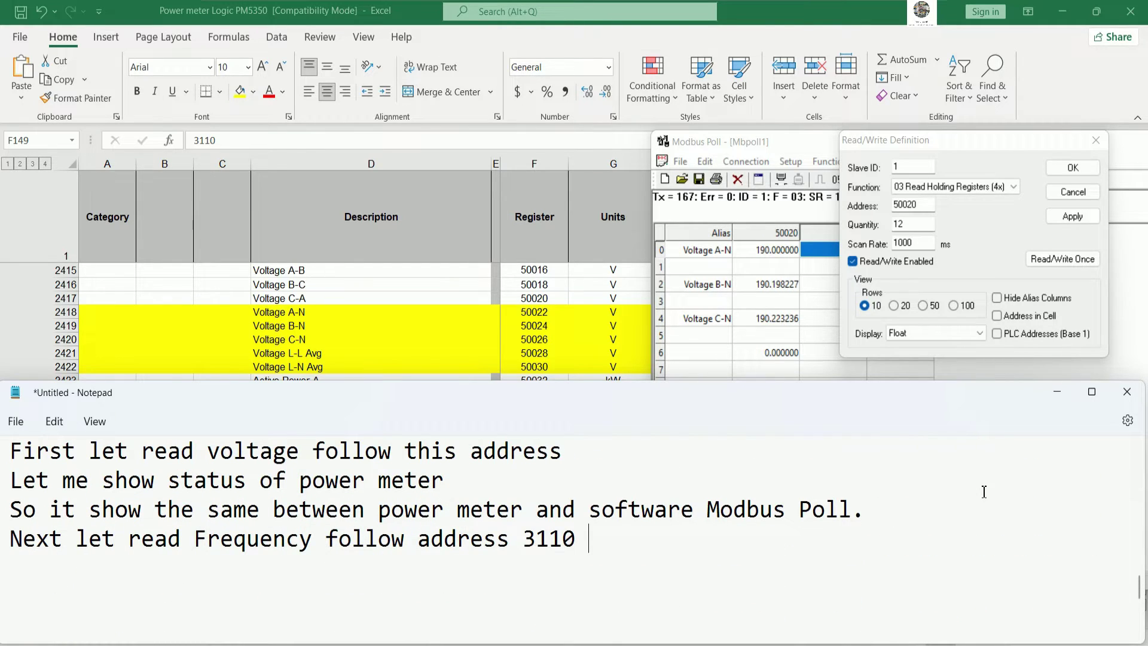
pyautogui.click(1057, 392)
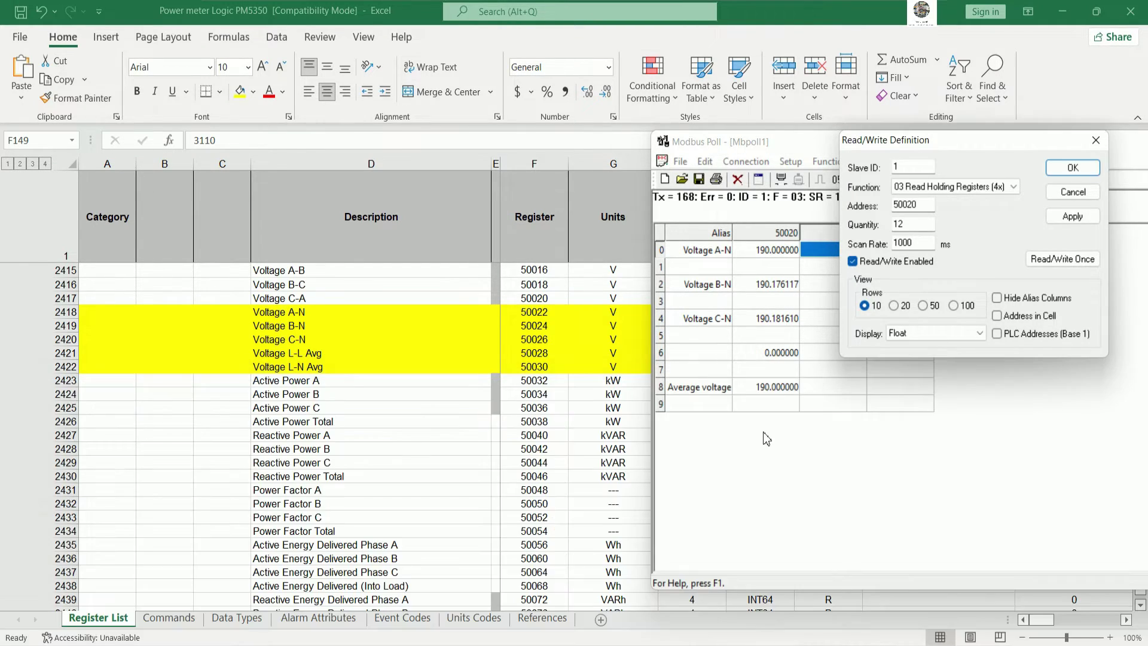
# Accept the read/write definition, minimize Modbus Poll and find the highlighted Frequency row in the Excel register list
pyautogui.scroll(4, 534, 426)
pyautogui.scroll(10, 534, 426)
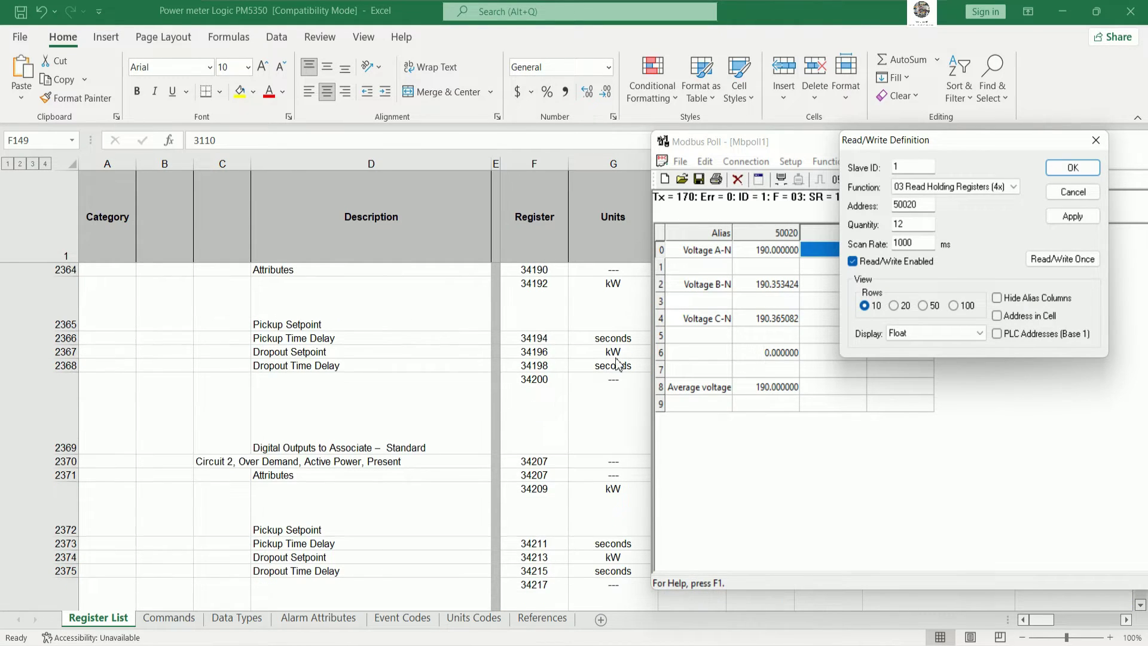
pyautogui.click(1073, 168)
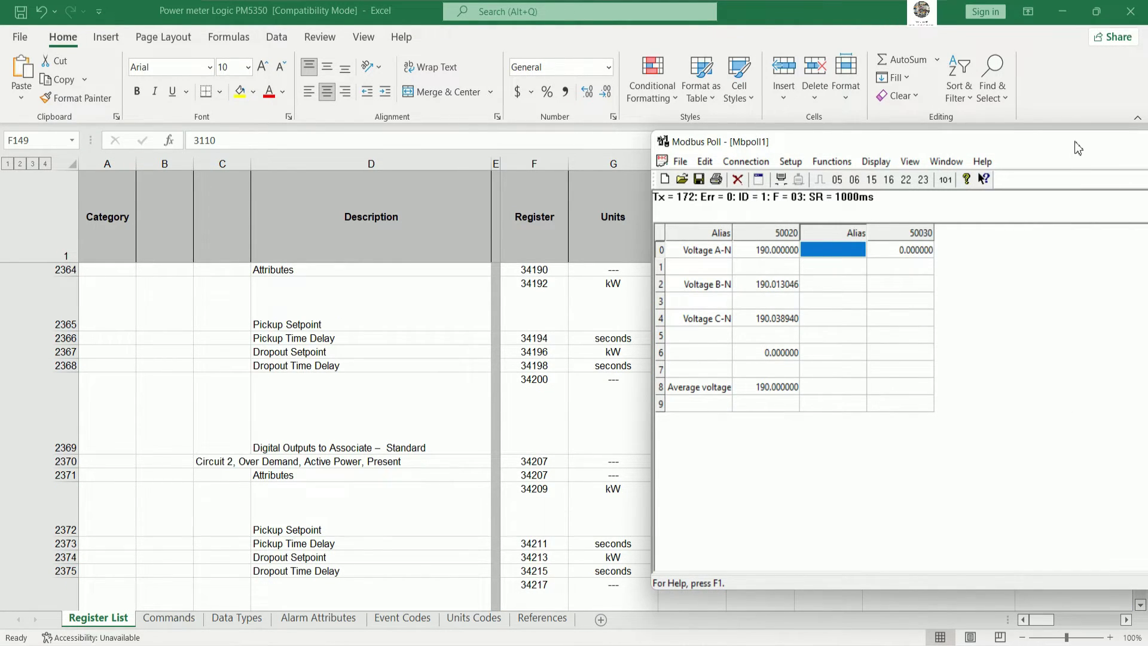
pyautogui.moveTo(1033, 149); pyautogui.dragTo(1100, 299)
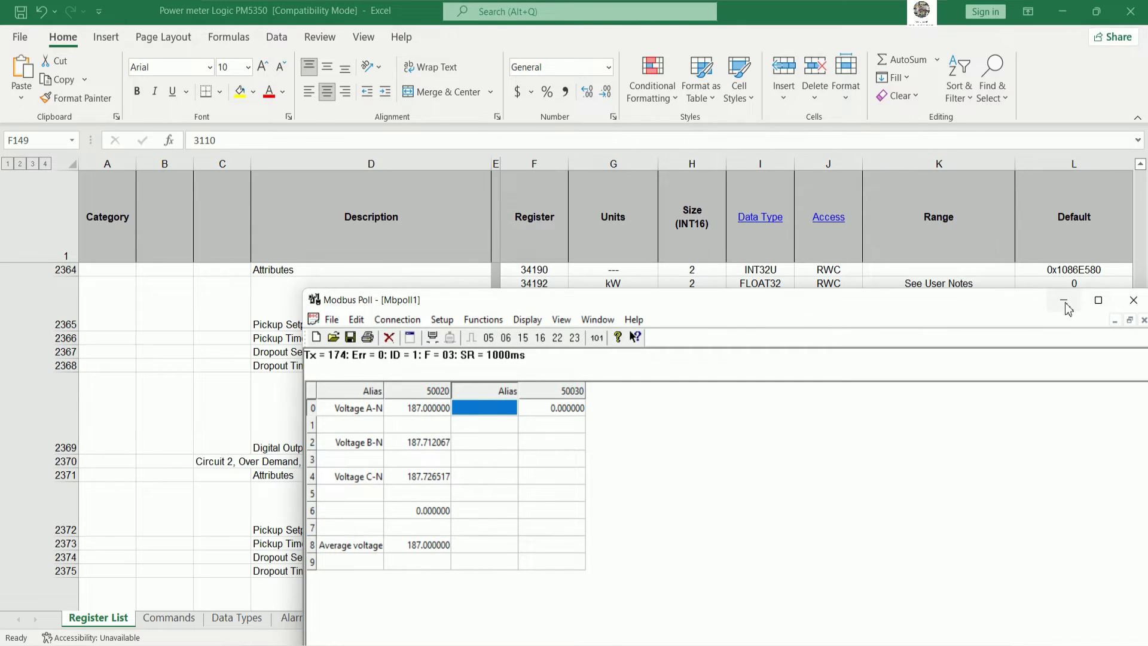
pyautogui.click(1064, 300)
pyautogui.moveTo(1141, 580); pyautogui.dragTo(1140, 199)
pyautogui.scroll(-1, 649, 422)
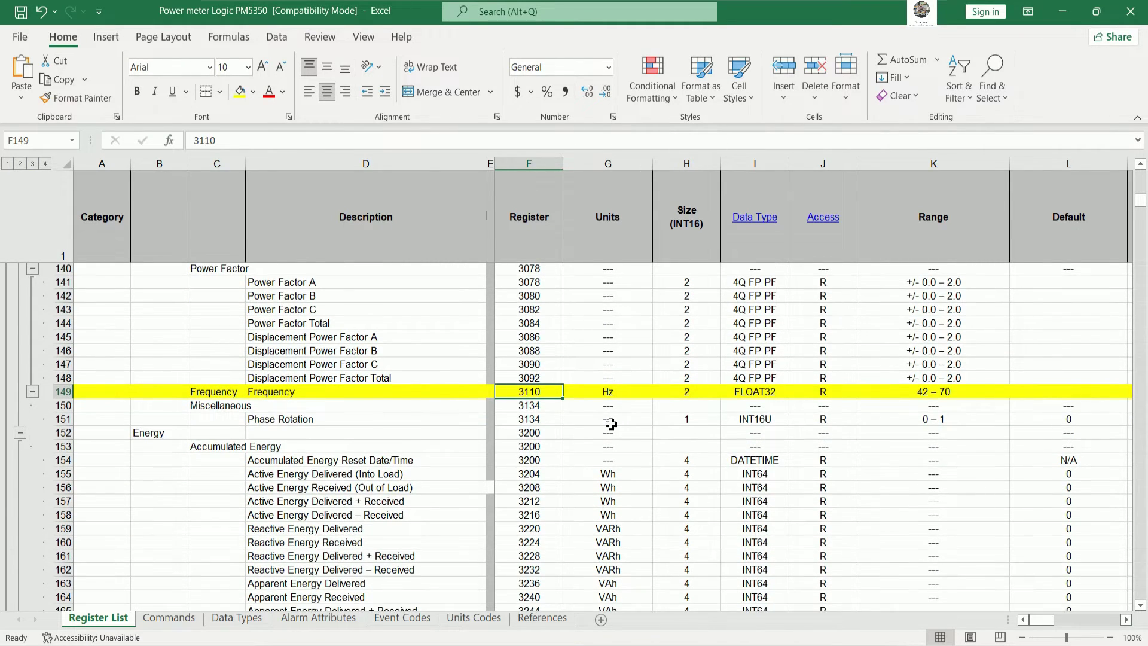
pyautogui.scroll(-2, 608, 443)
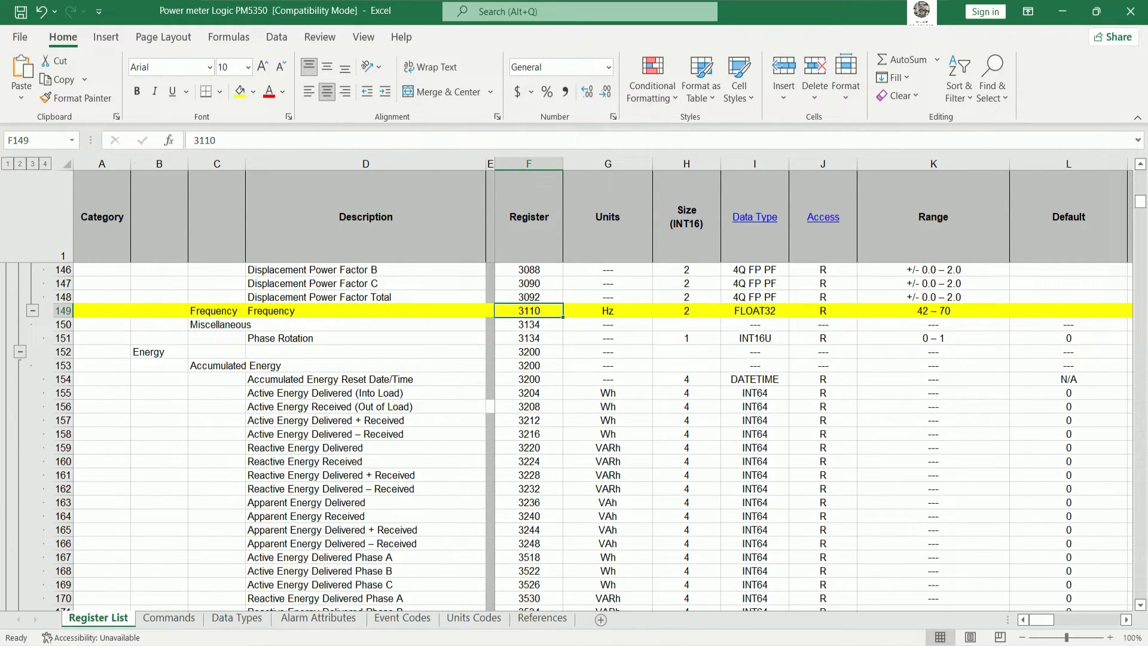
# Restore Modbus Poll, move its window clear of the Register column and disconnect from the power meter
pyautogui.click(671, 533)
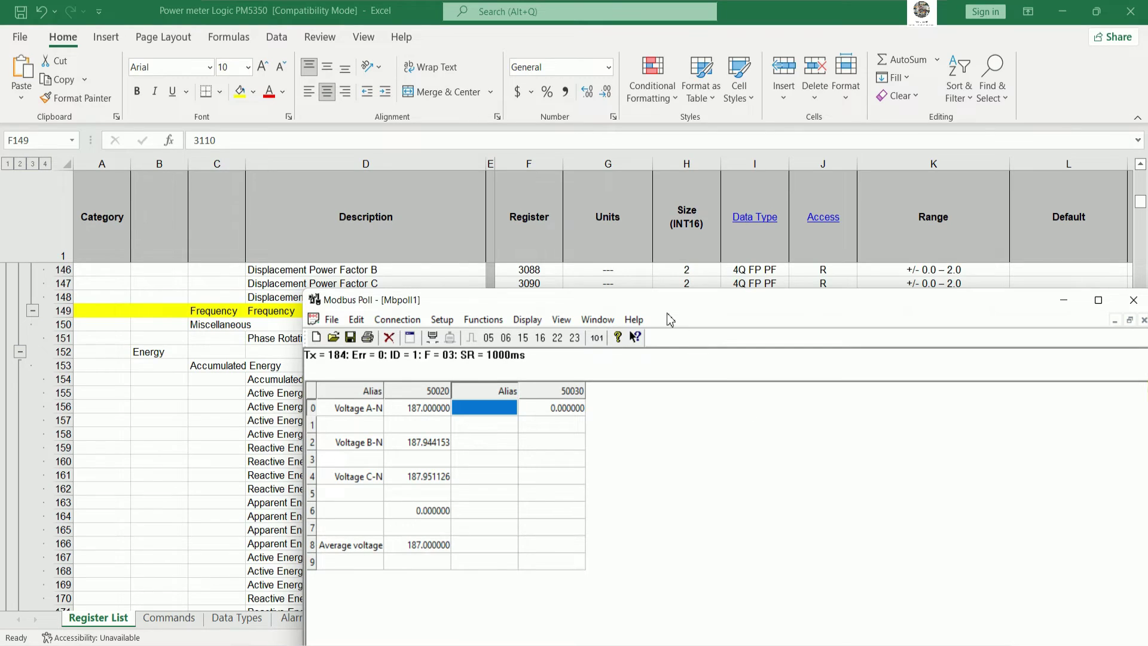
pyautogui.moveTo(648, 302); pyautogui.dragTo(963, 150)
pyautogui.click(726, 169)
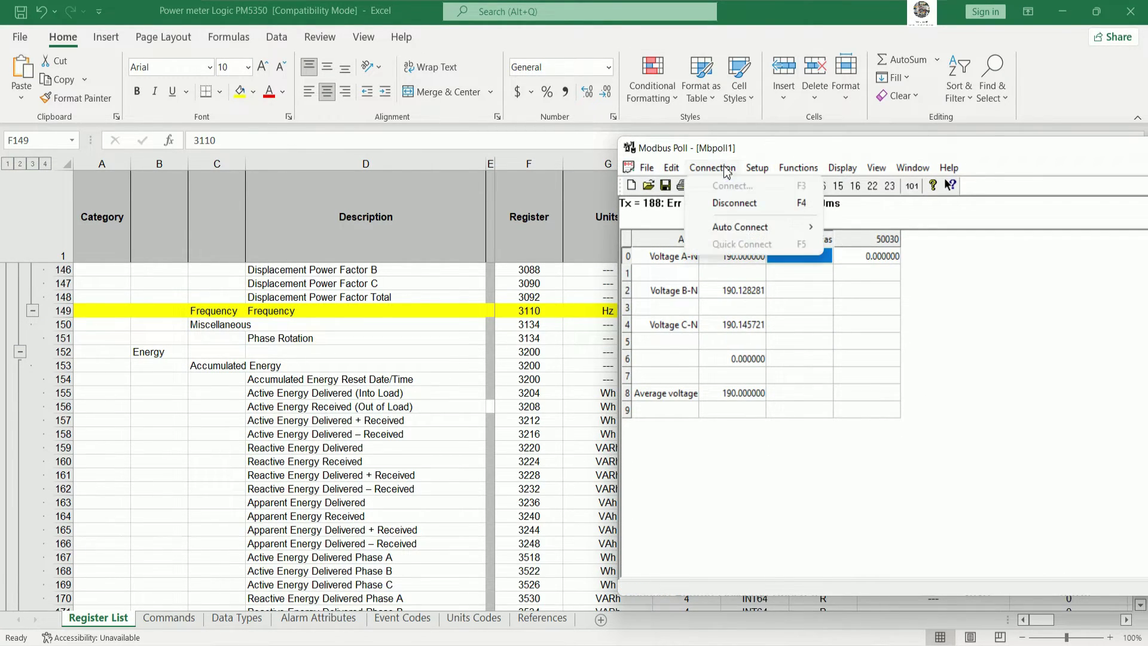
pyautogui.click(735, 203)
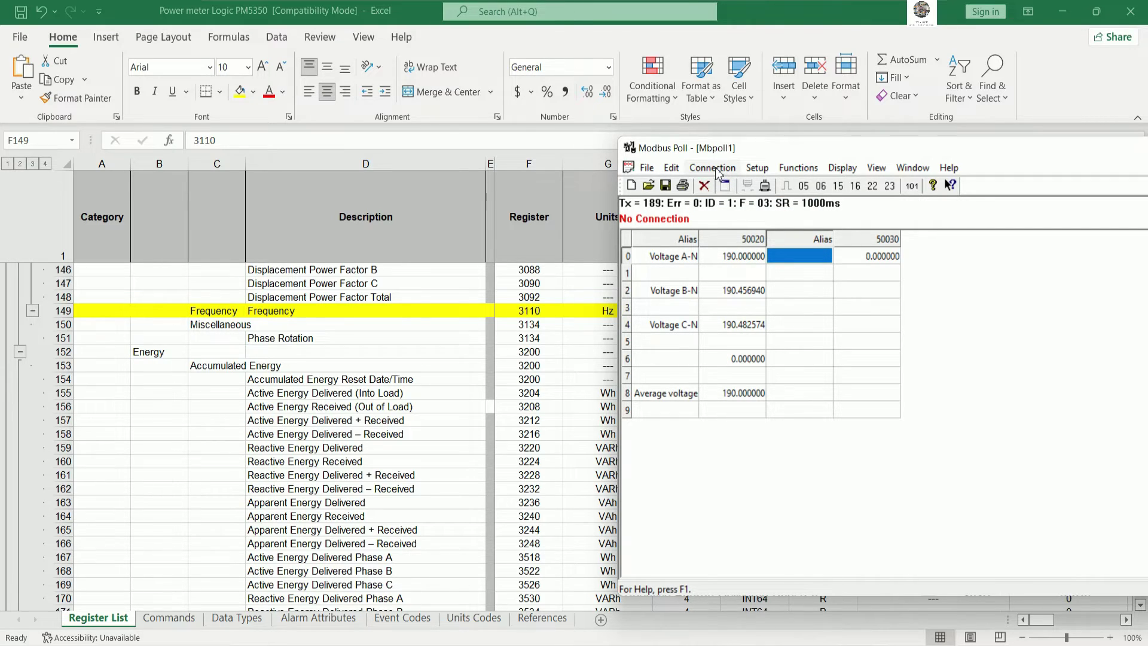
# Set the Modbus Poll read/write definition to address 3108, quantity 2 and Float display, and accept it
pyautogui.click(784, 170)
pyautogui.moveTo(757, 168)
pyautogui.click(789, 185)
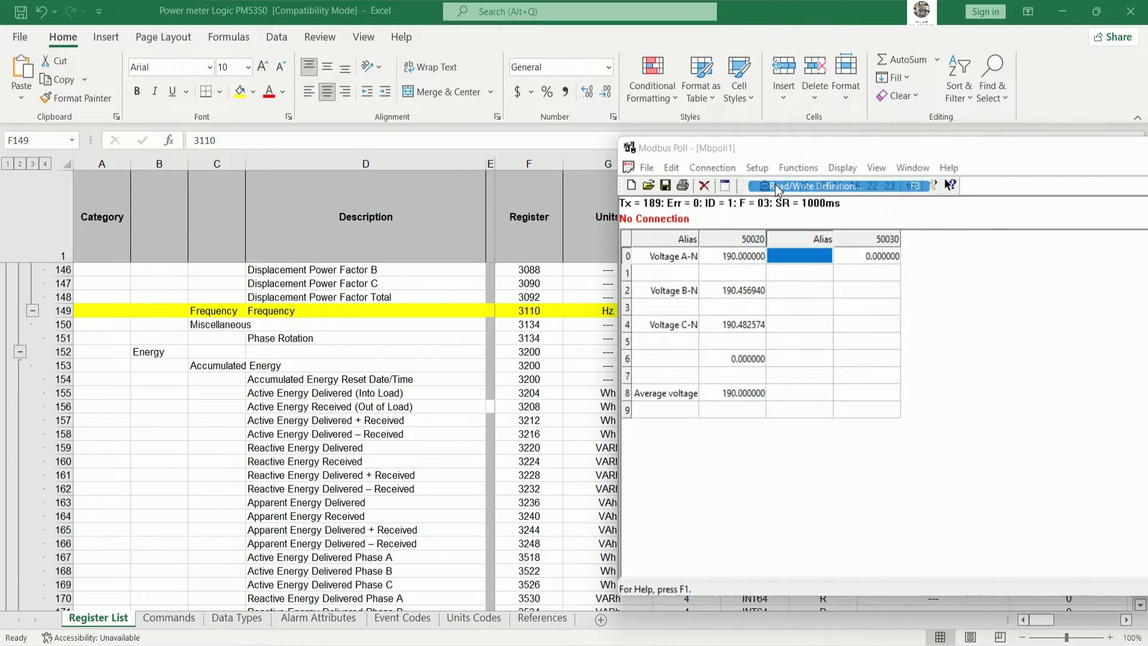
pyautogui.moveTo(962, 271); pyautogui.dragTo(849, 301)
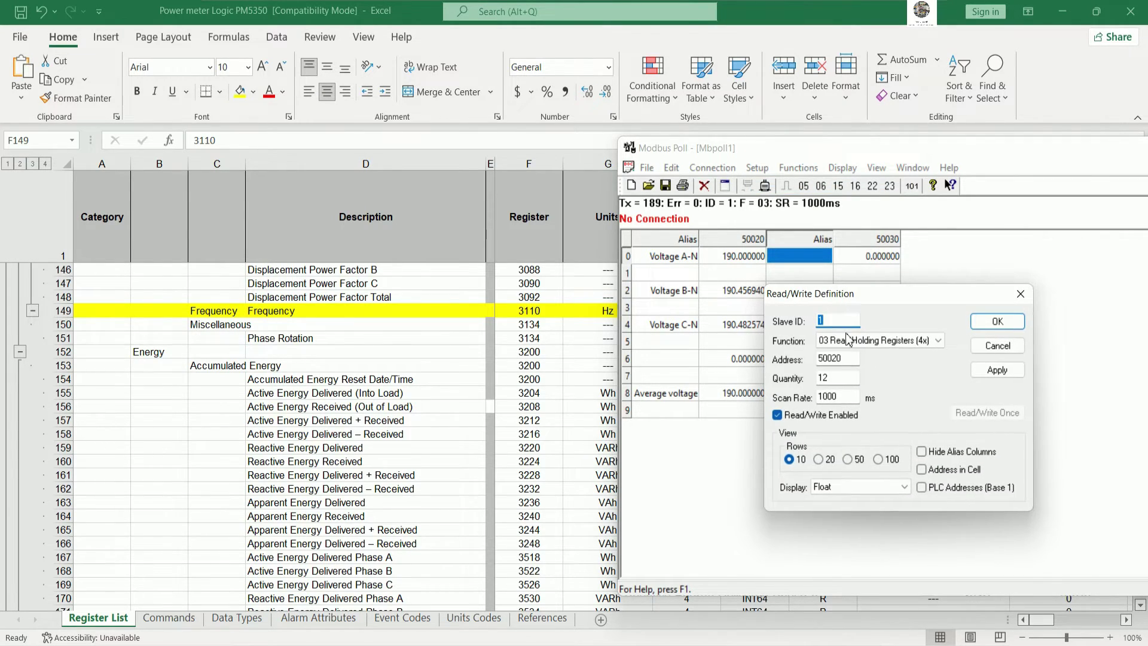
pyautogui.press('Tab')
pyautogui.press('Tab')
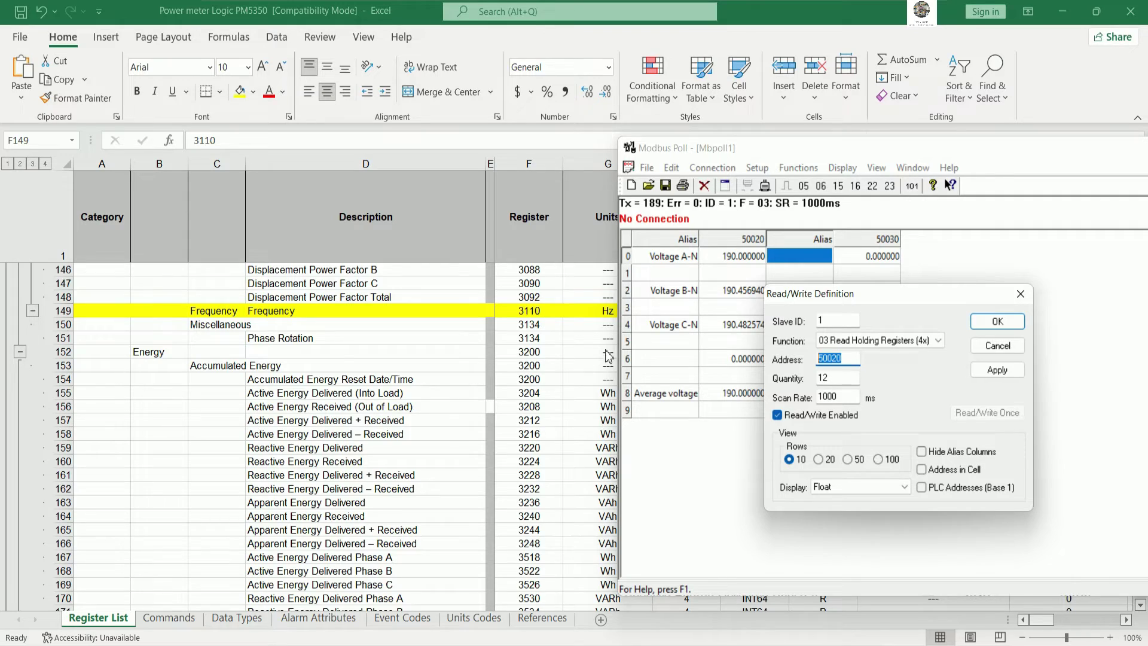
pyautogui.write('3108')
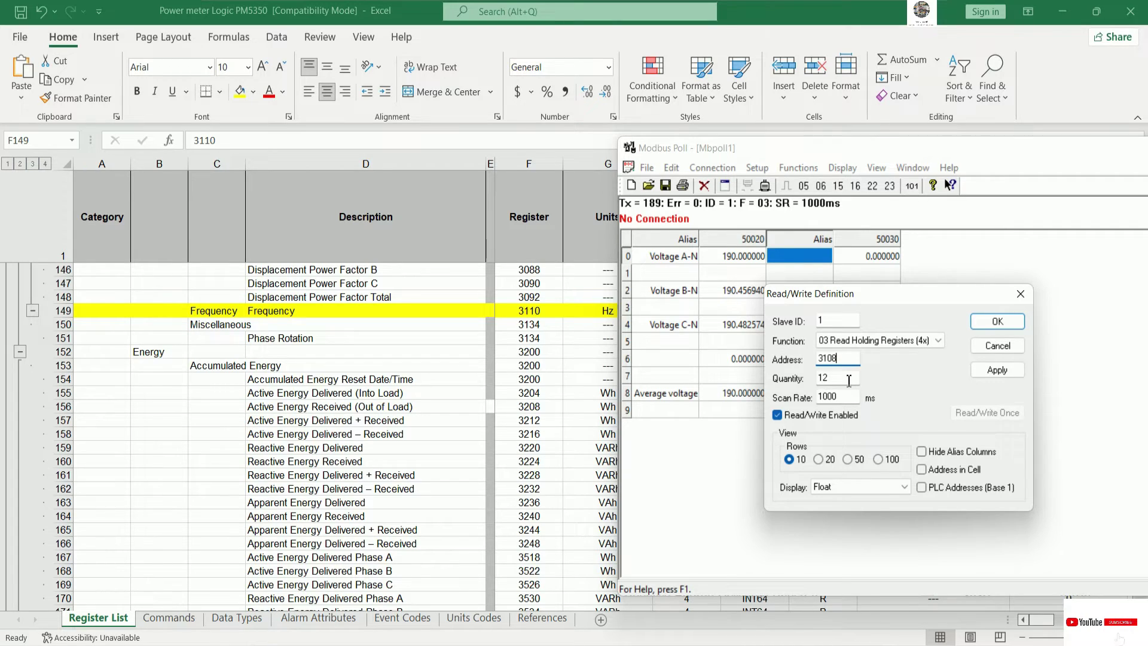
pyautogui.press('Tab')
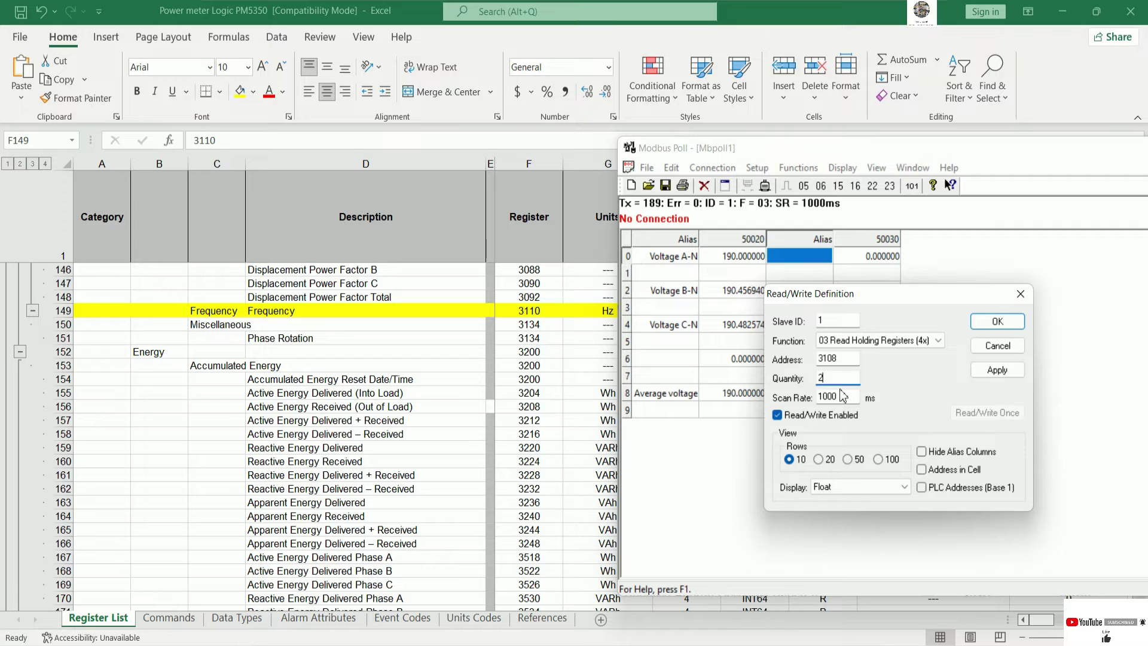
pyautogui.write('2')
pyautogui.click(864, 487)
pyautogui.click(849, 537)
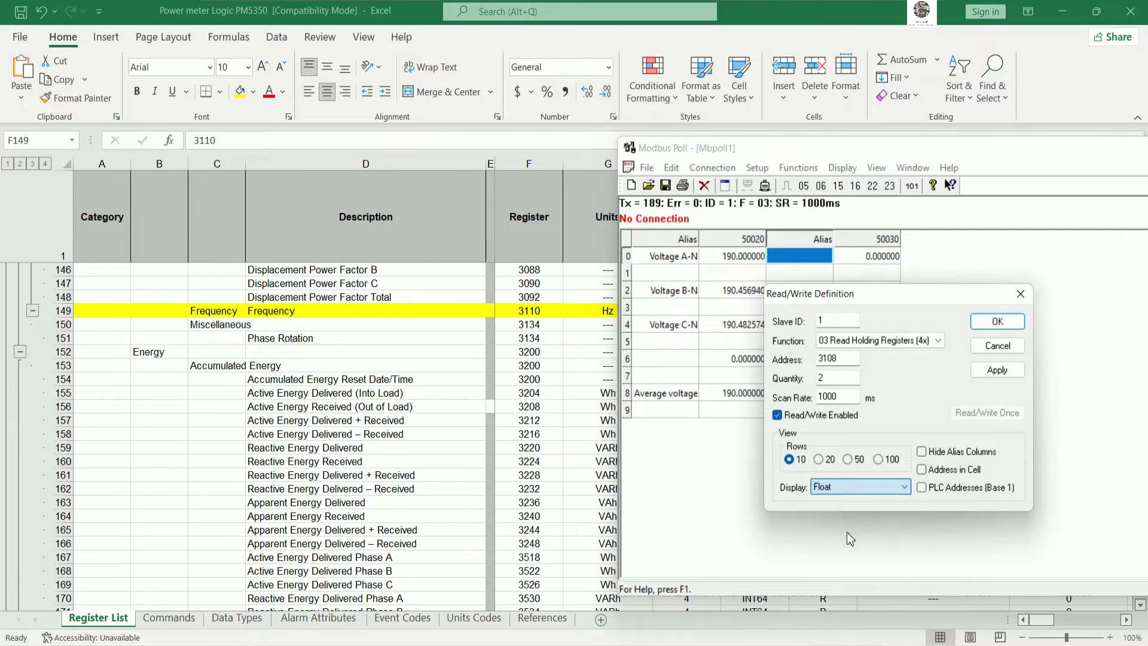
pyautogui.click(997, 323)
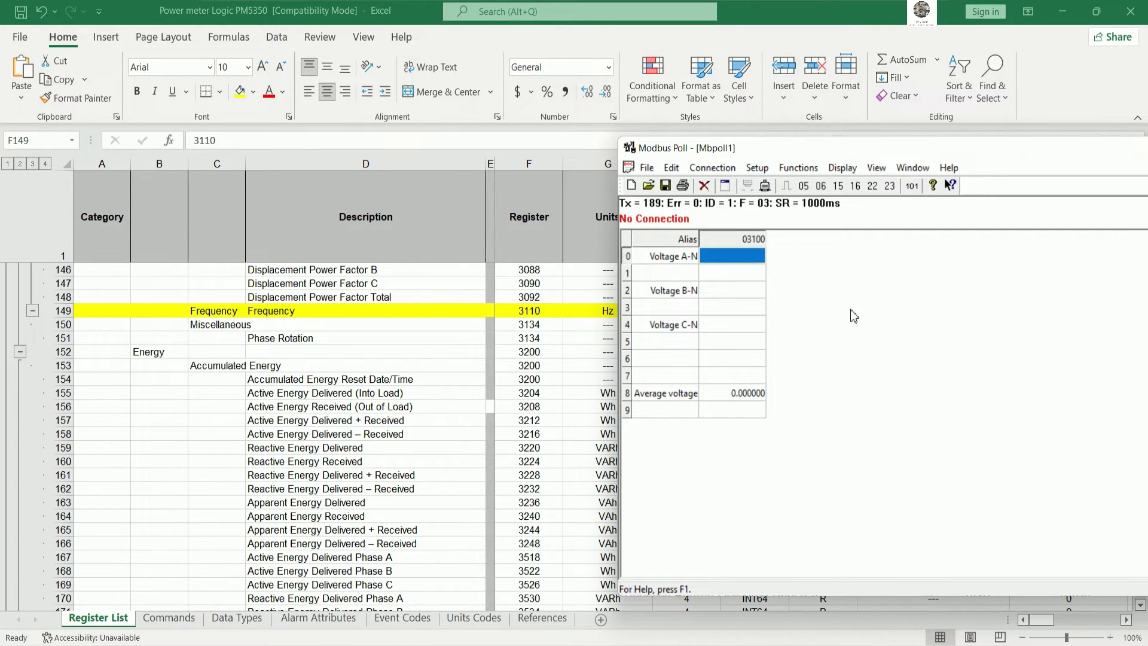
# Reconnect to the power meter over Modbus TCP/IP at 192.168.0.142, port 502
pyautogui.click(712, 168)
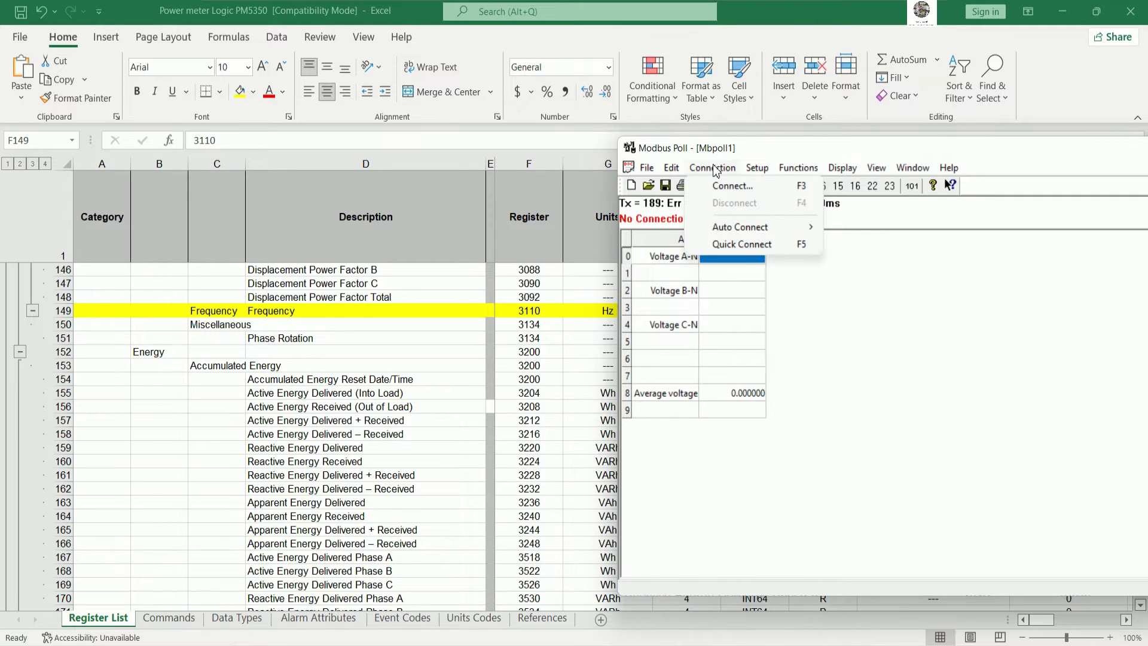
pyautogui.click(728, 187)
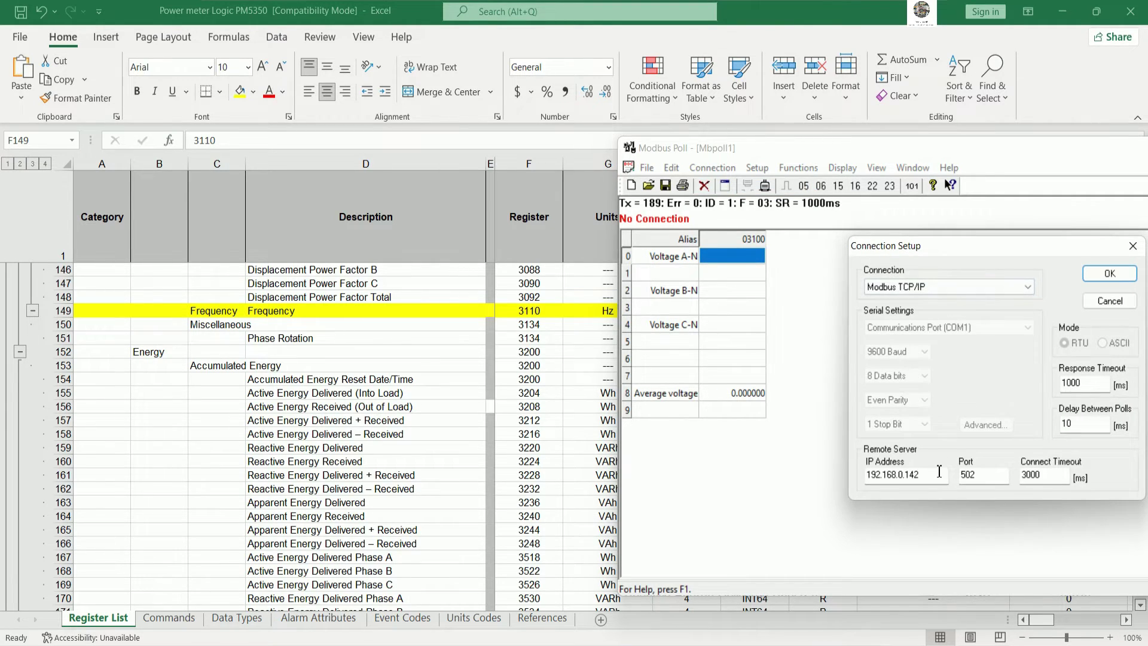
pyautogui.click(1103, 277)
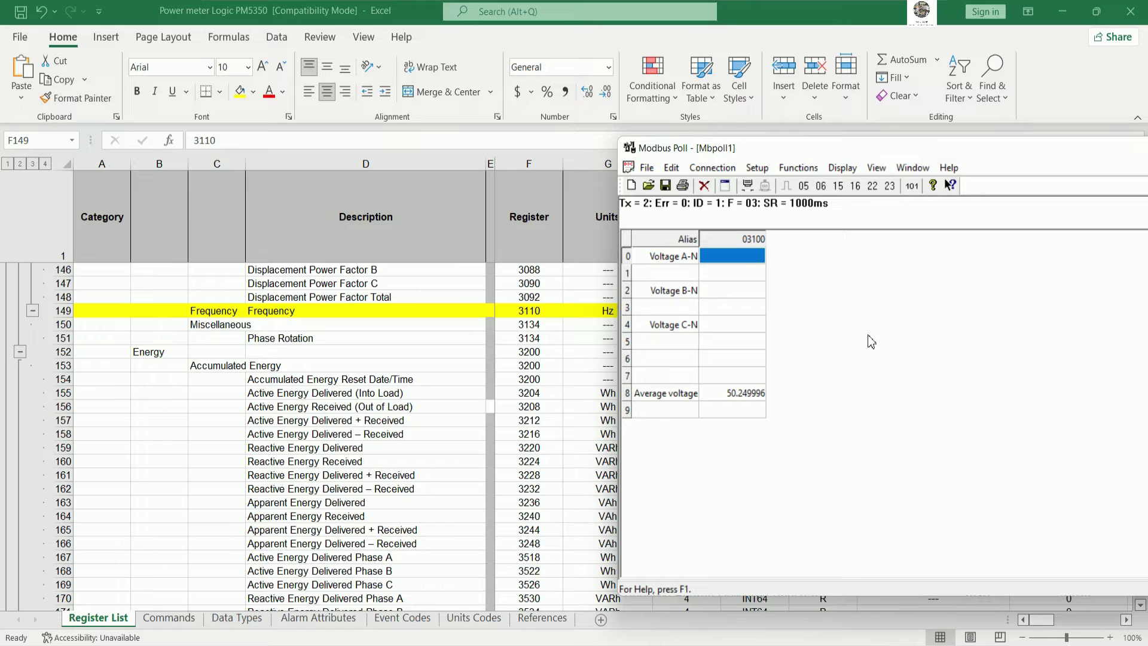
# Clear the old Voltage A-N, Voltage B-N and Voltage C-N aliases from the register table
pyautogui.click(679, 292)
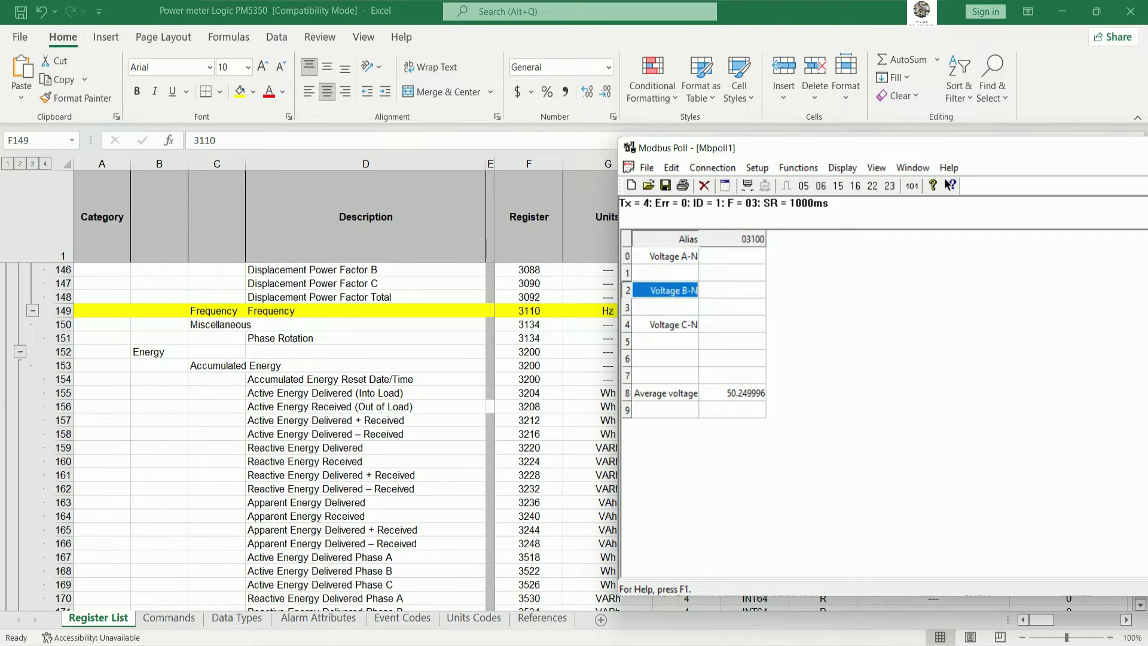
pyautogui.click(682, 258)
pyautogui.press('BackSpace')
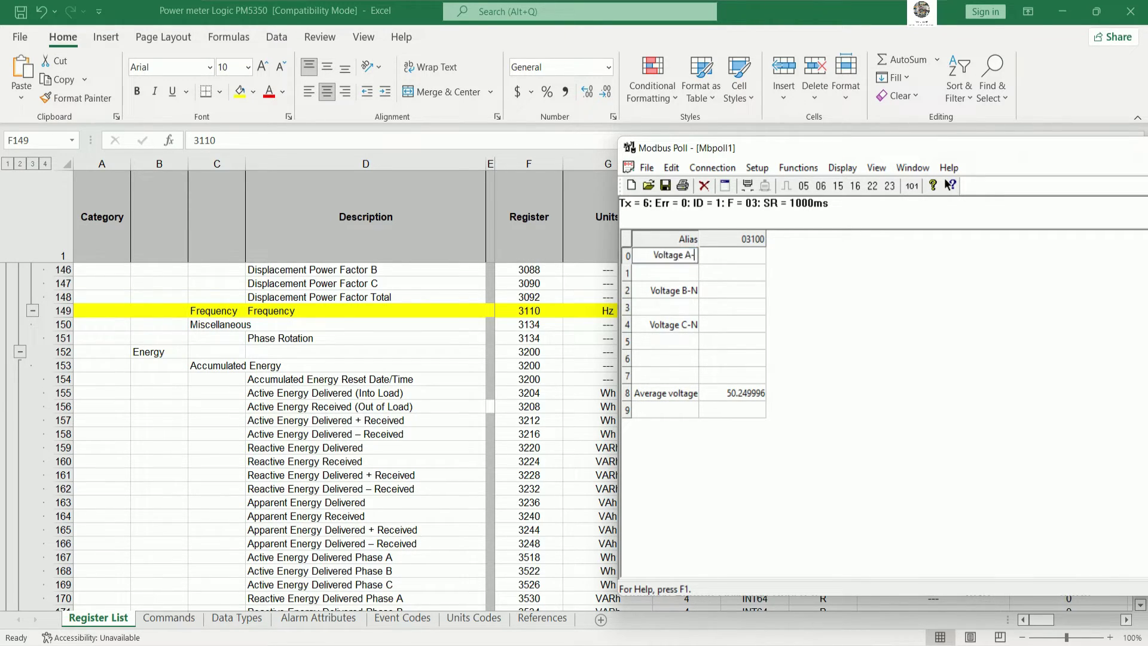
pyautogui.press('BackSpace')
pyautogui.press('BackSpace')
pyautogui.press('BackSpace')
pyautogui.press('BackSpace')
pyautogui.press('BackSpace')
pyautogui.press('BackSpace')
pyautogui.press('BackSpace')
pyautogui.press('BackSpace')
pyautogui.press('BackSpace')
pyautogui.press('BackSpace')
pyautogui.click(665, 290)
pyautogui.press('Delete')
pyautogui.click(675, 323)
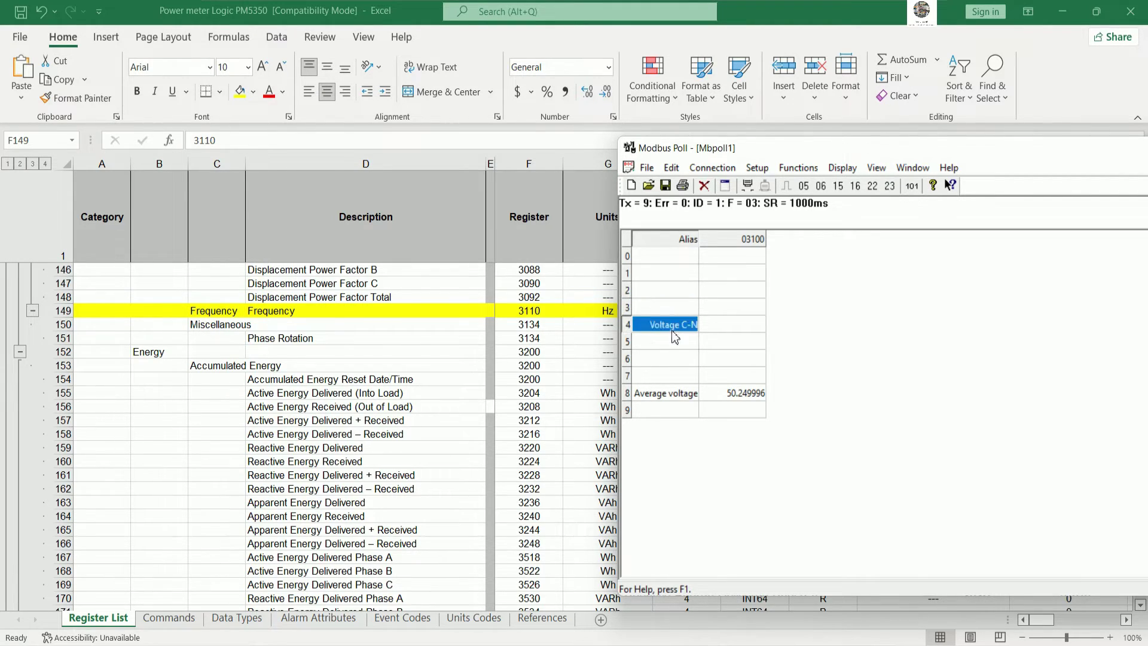
pyautogui.press('Delete')
# Rename the Average voltage alias in row 8 as Frequency
pyautogui.click(665, 392)
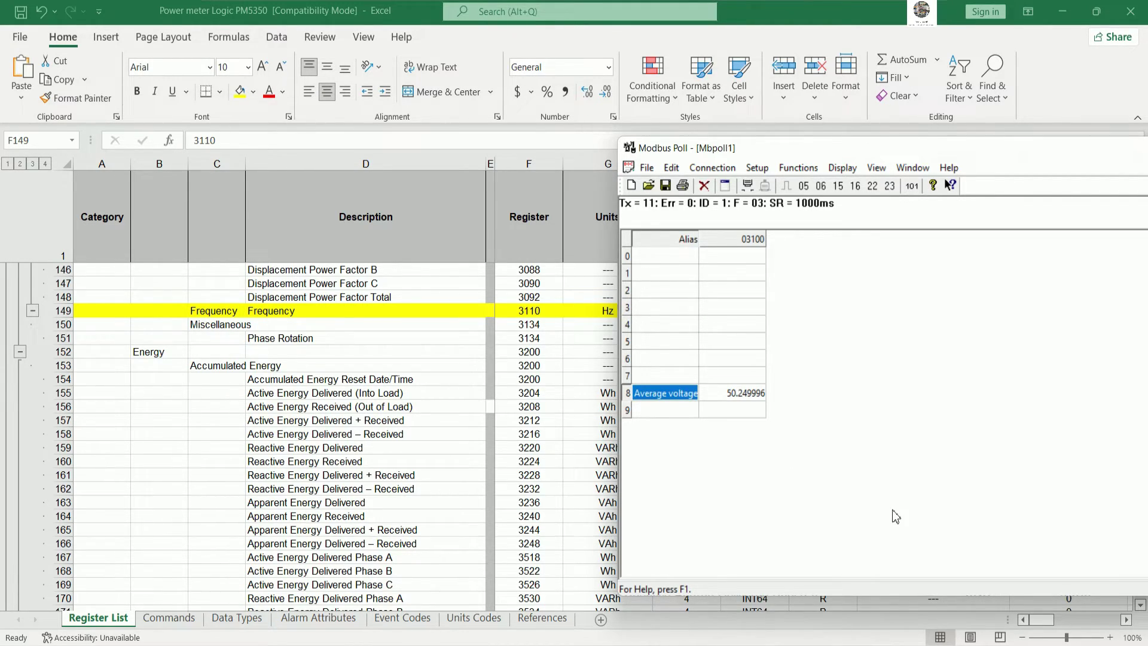
pyautogui.write('Freq')
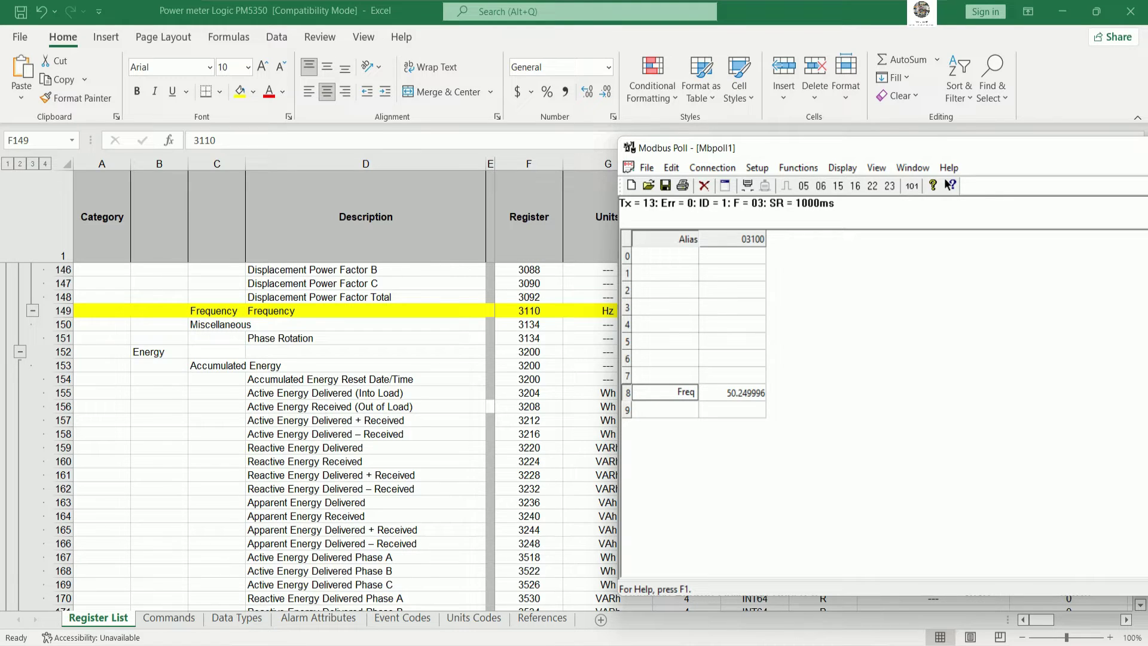
pyautogui.write('uency')
pyautogui.press('Return')
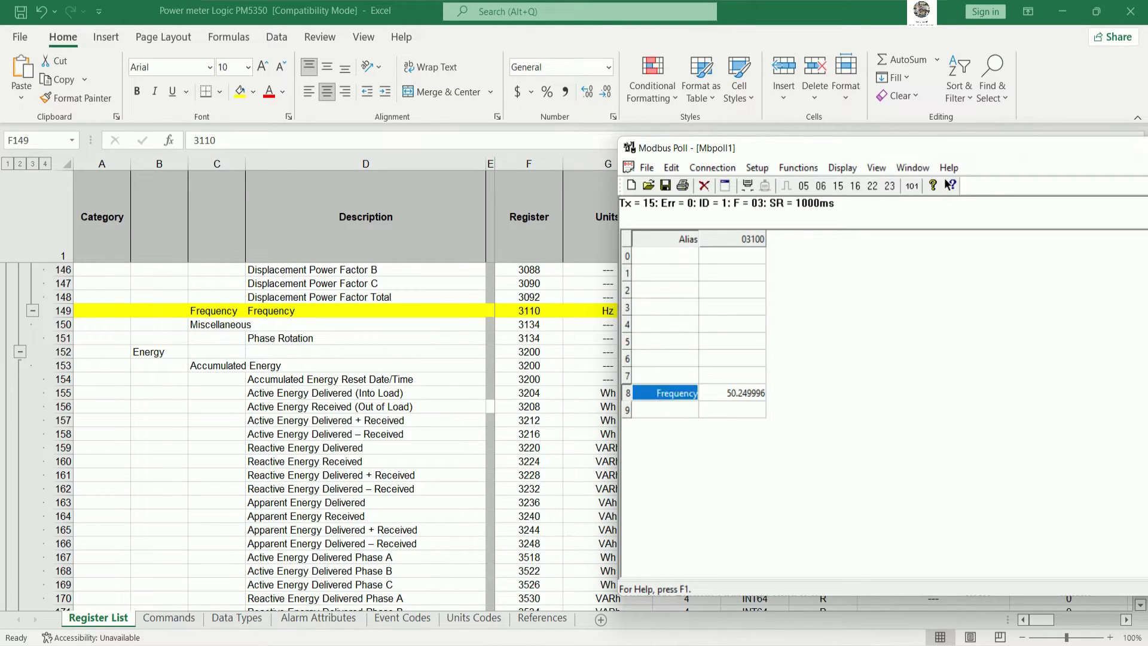
pyautogui.click(722, 364)
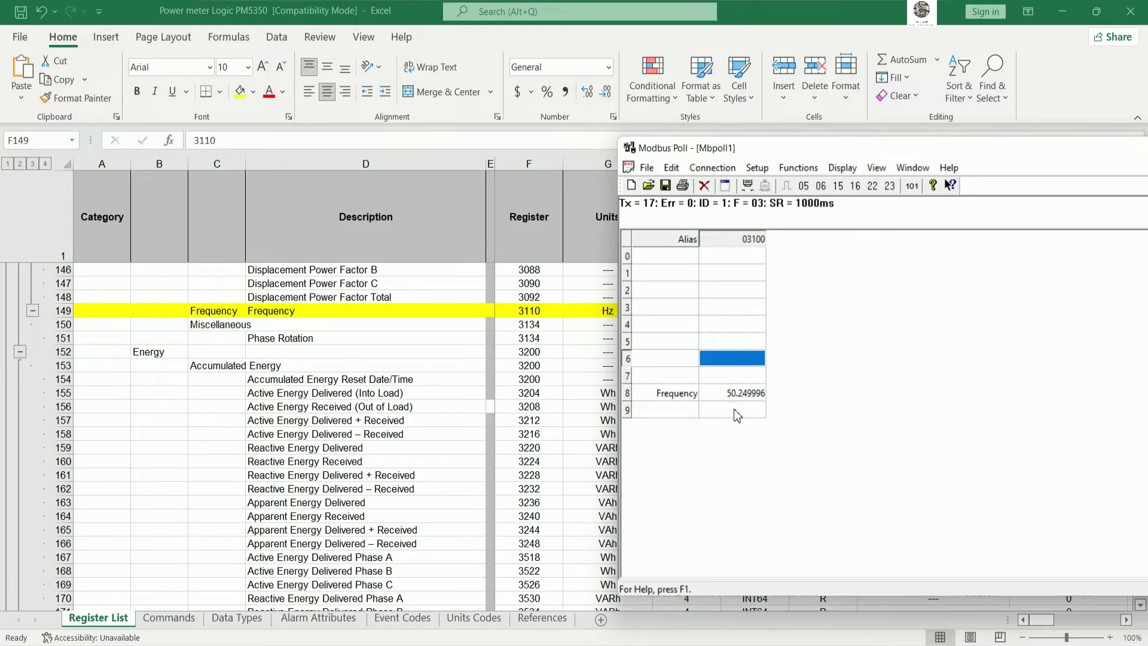
# Append the unit (Hz) to the Frequency alias in row 8
pyautogui.click(695, 396)
pyautogui.click(694, 396)
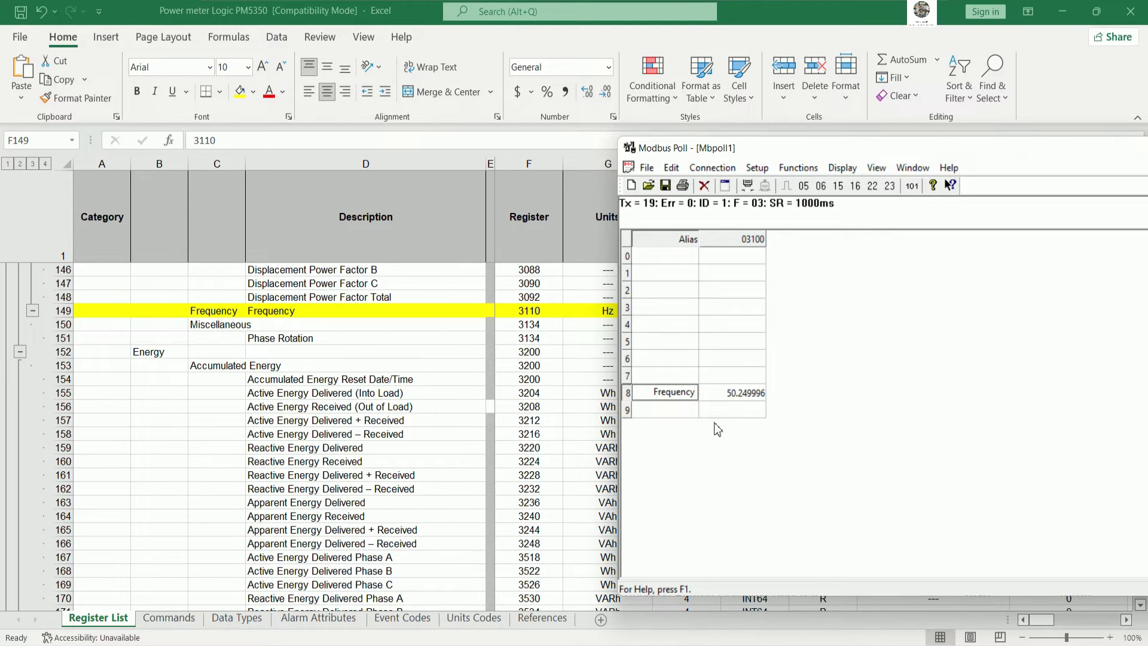
pyautogui.write('(Hz)')
pyautogui.press('Return')
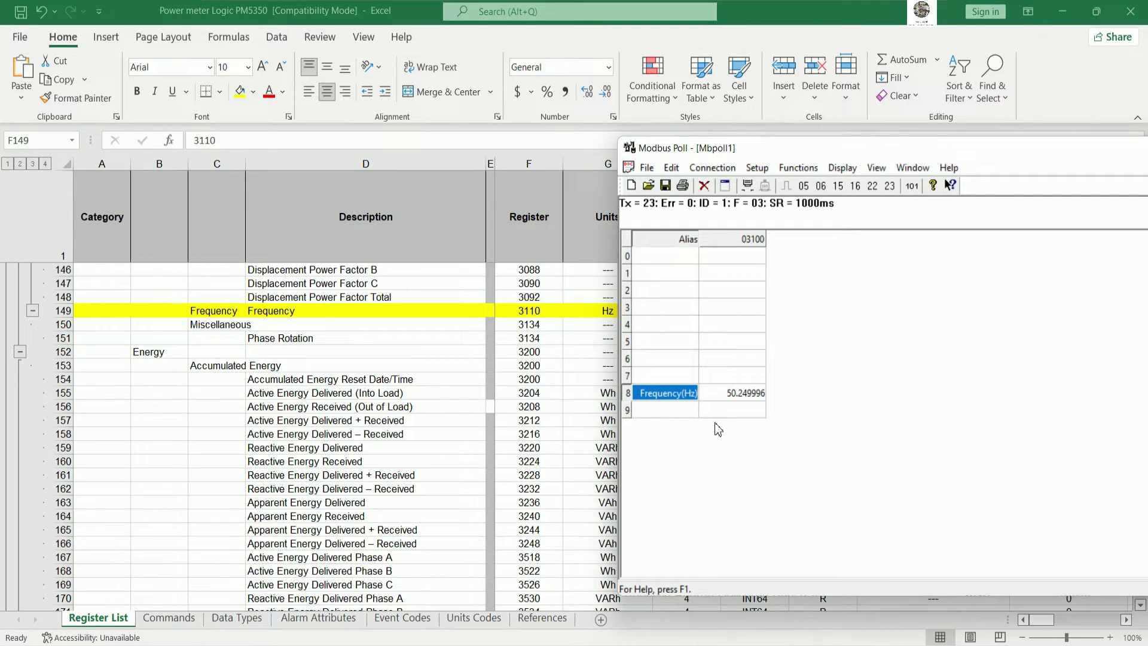
pyautogui.click(734, 393)
pyautogui.press('Up')
pyautogui.press('Up')
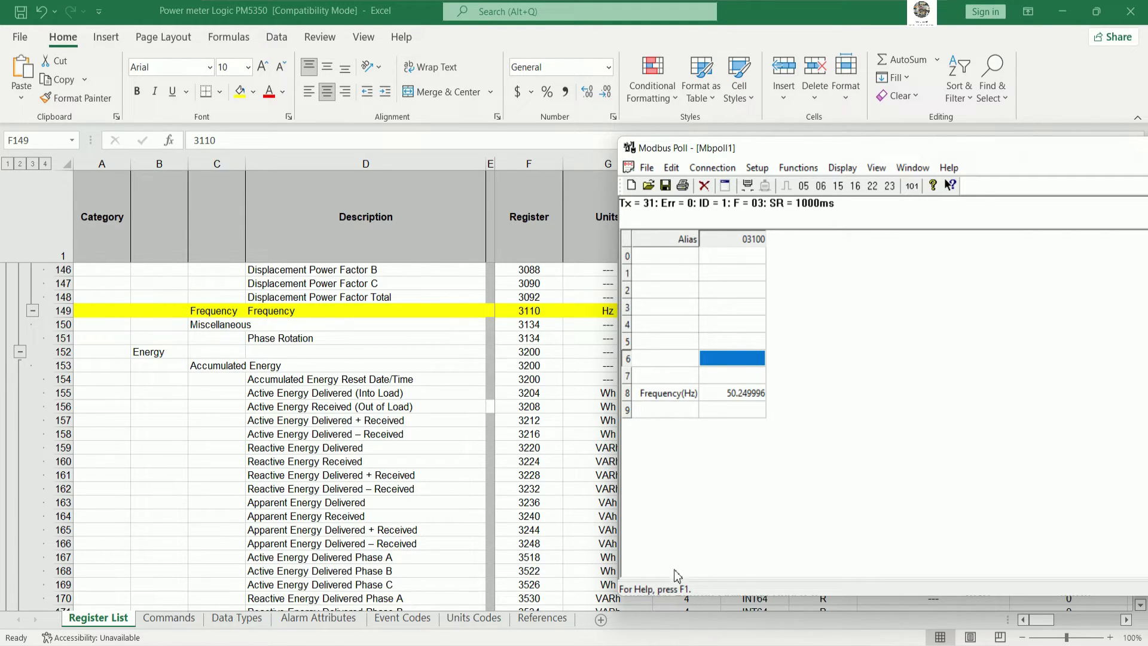
# Restore the Notepad notes, shrink the window to uncover row 8, add the line "Let me show frequency of power meter", and minimize the notes
pyautogui.click(680, 644)
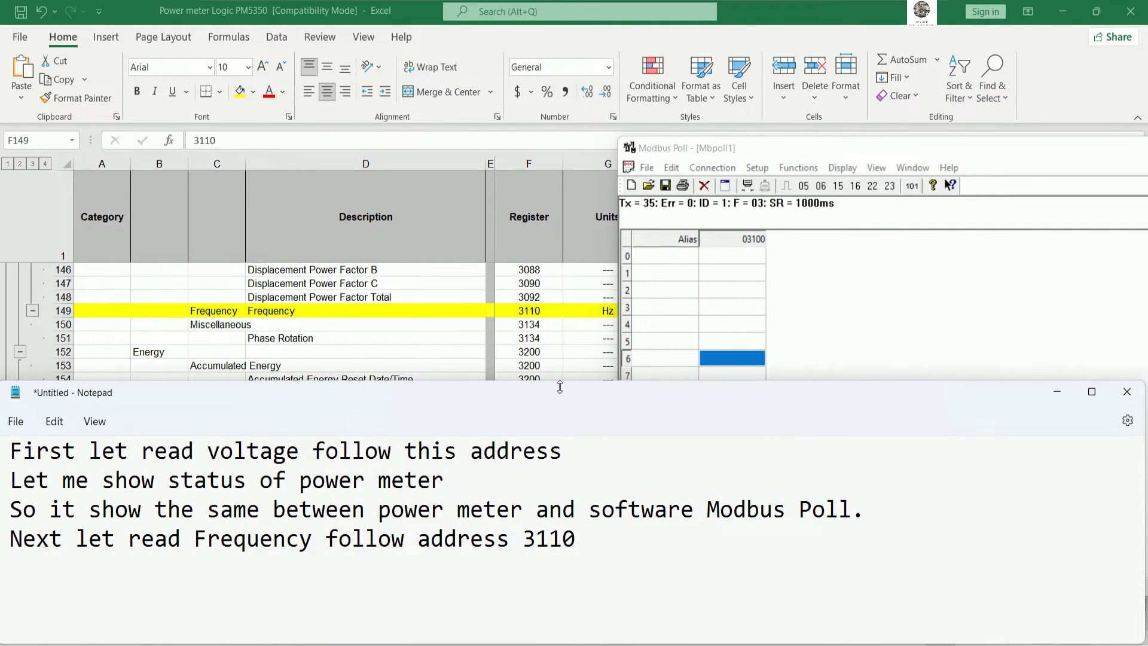
pyautogui.moveTo(561, 383); pyautogui.dragTo(569, 415)
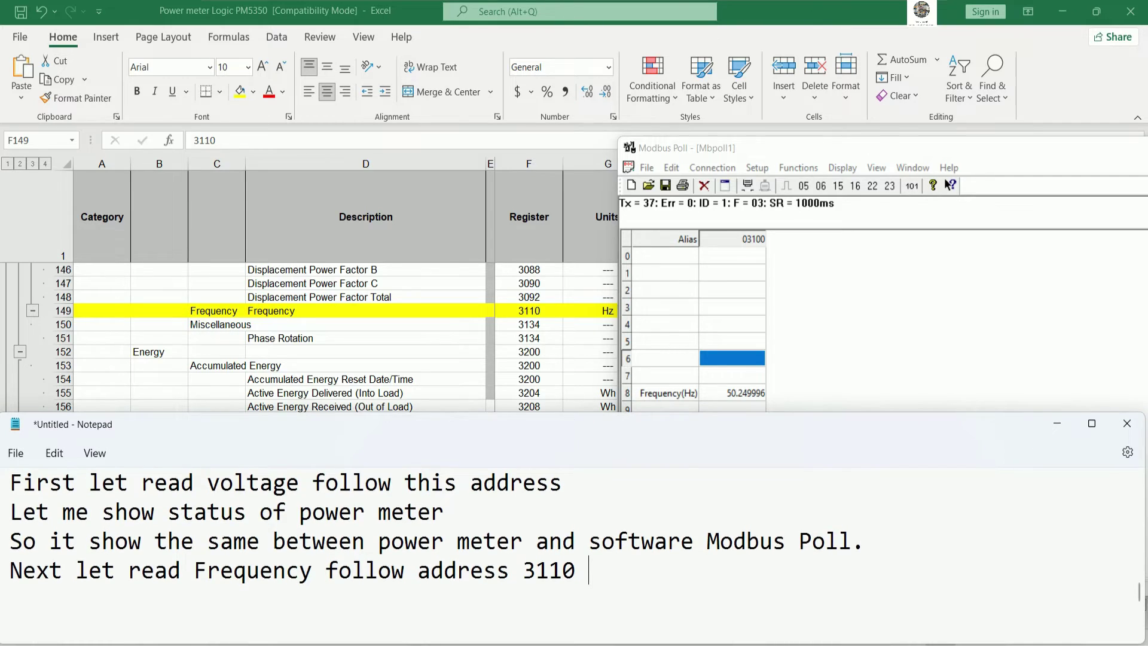
pyautogui.press('Return')
pyautogui.write('Let me show ')
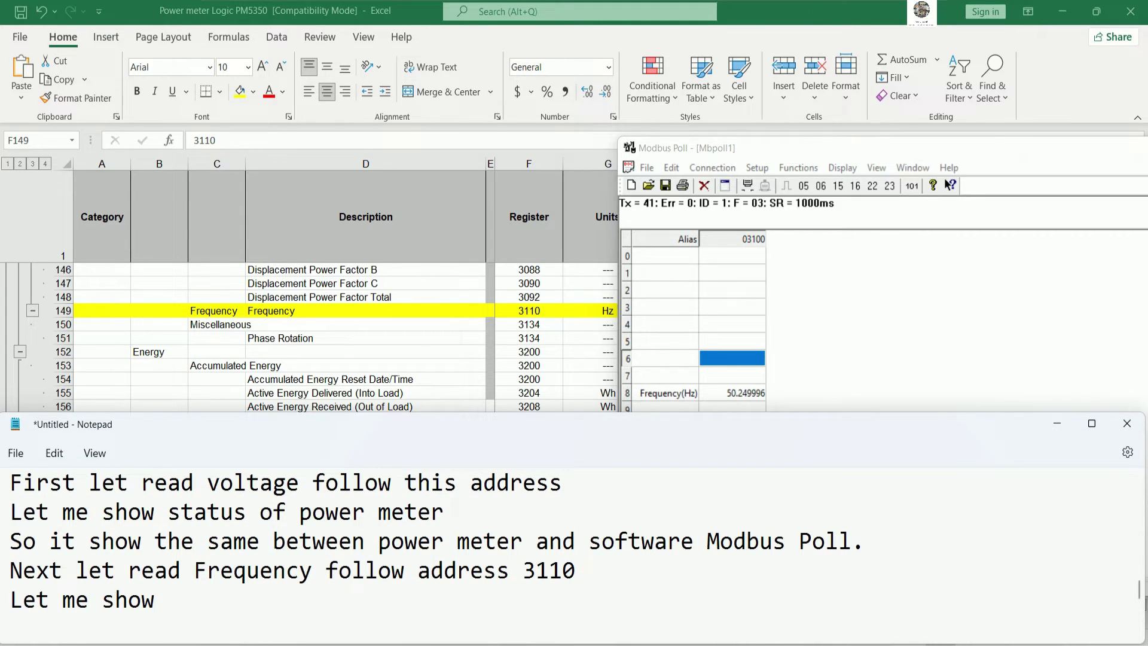
pyautogui.write('frequency of power ')
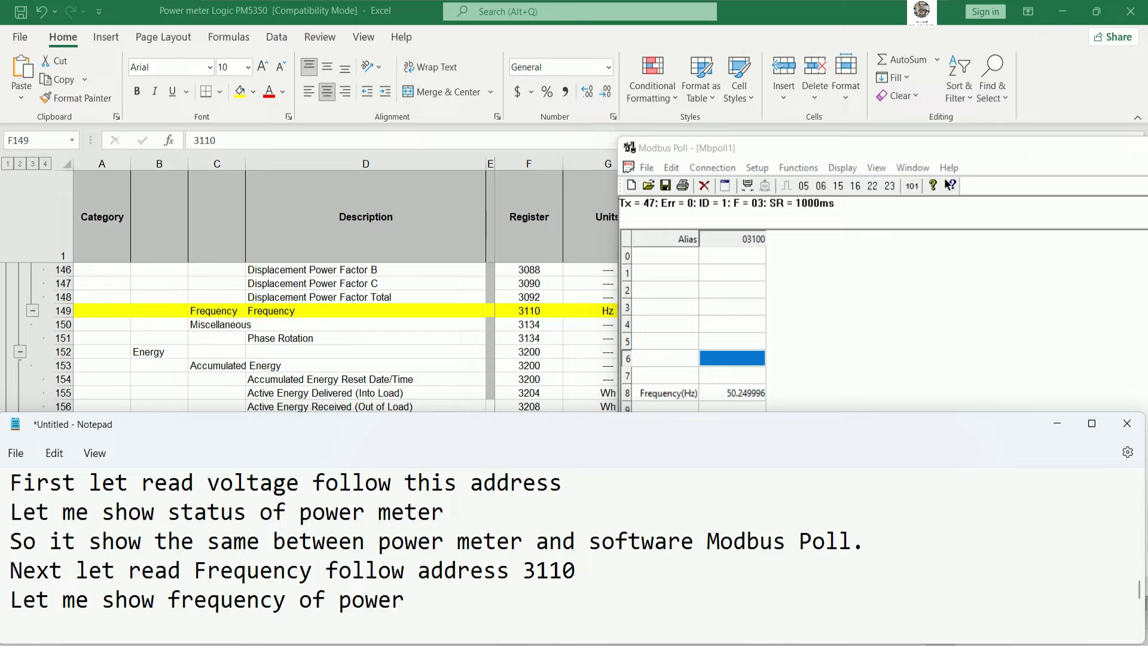
pyautogui.write('meter')
pyautogui.click(1044, 409)
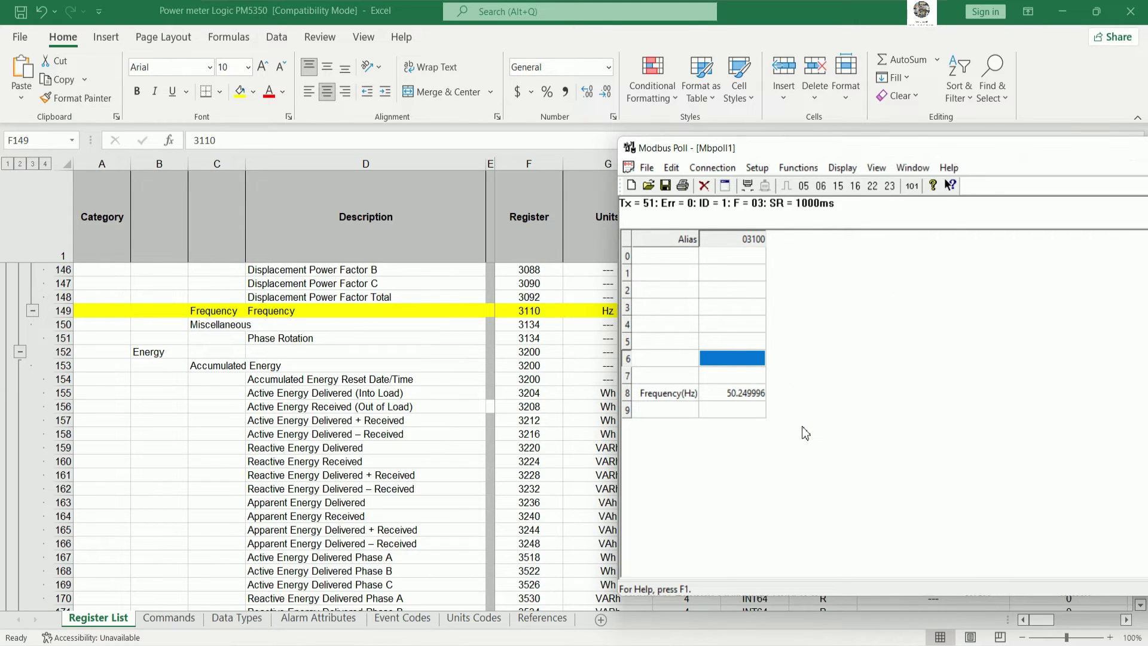
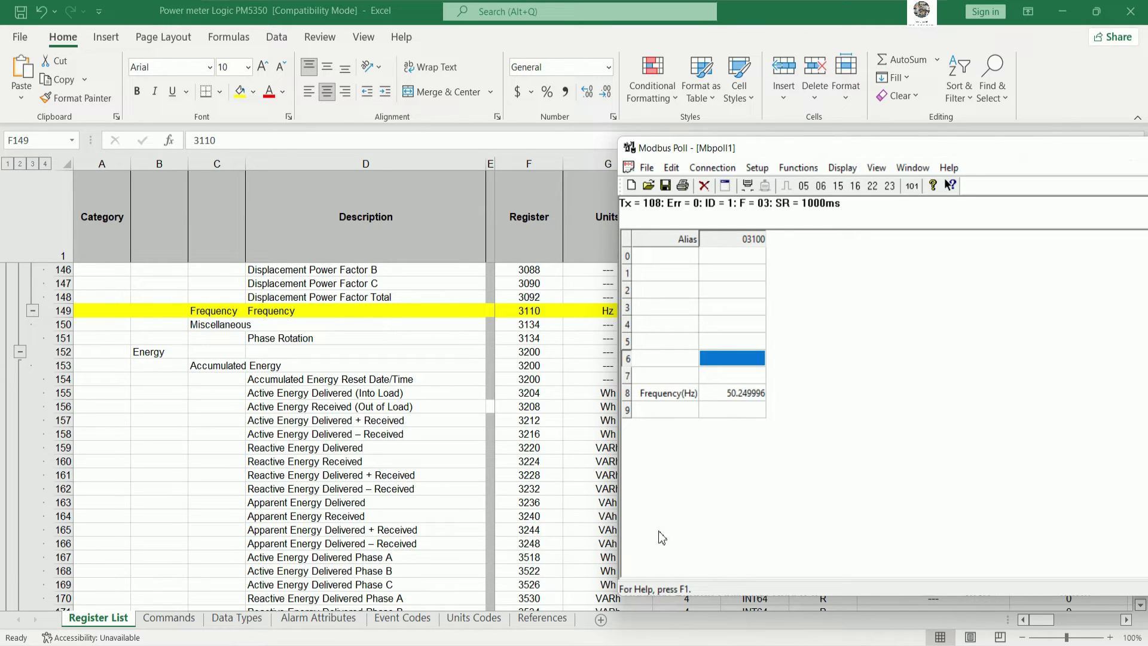
# Return to the Notepad notes and add a new line reading "So it also show same."
pyautogui.hotkey('alt', 'Tab')
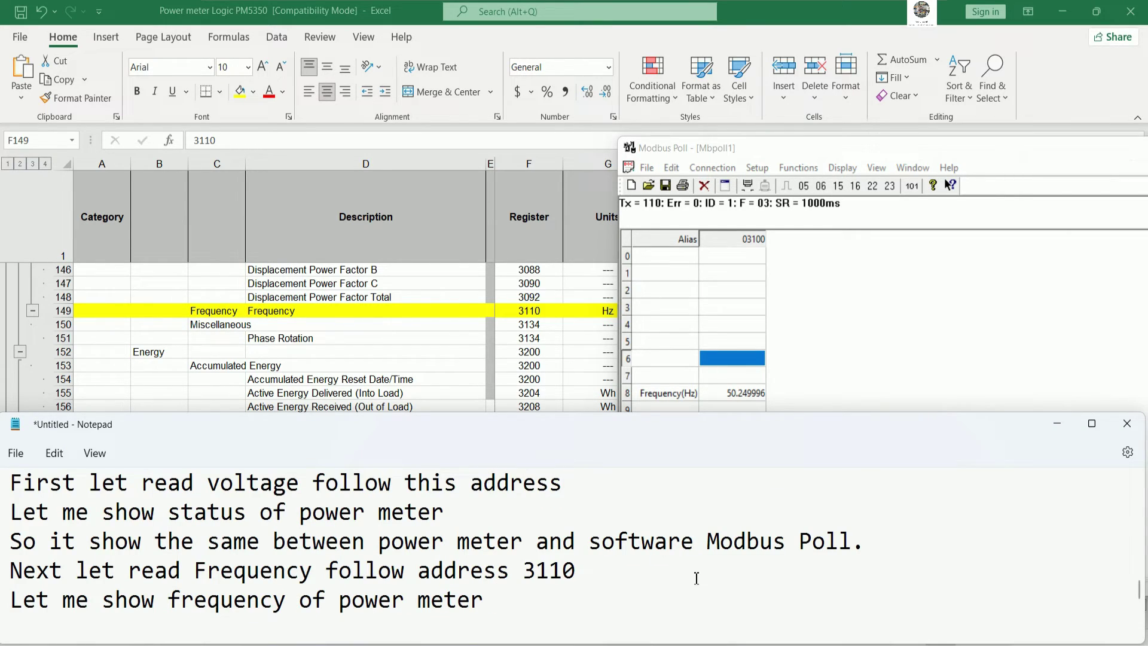
pyautogui.press('Return')
pyautogui.write('So it al')
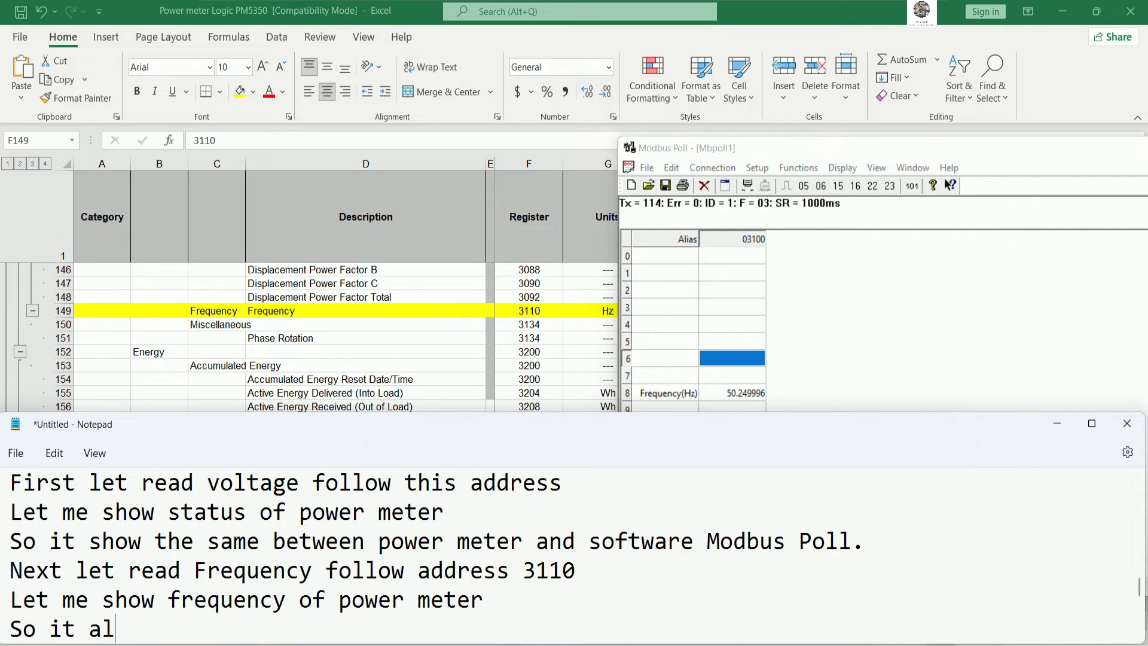
pyautogui.write('so show ')
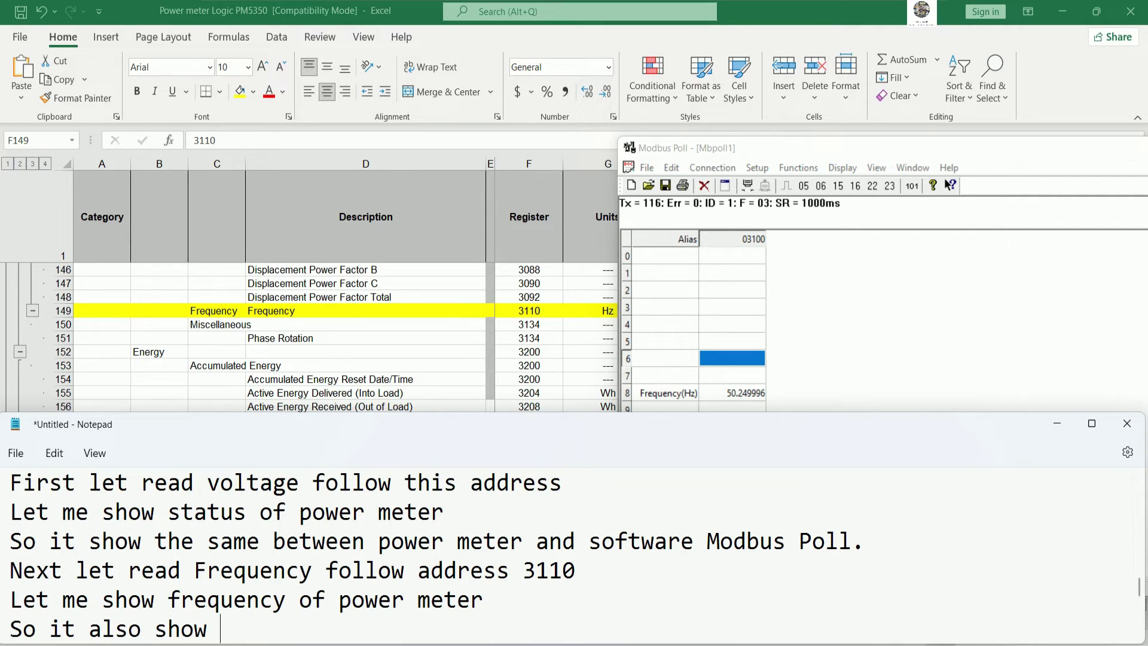
pyautogui.write('same.')
# Start a new line in the notes reading "I hope everyone will understand about this concept"
pyautogui.press('Return')
pyautogui.press('Return')
pyautogui.press('BackSpace')
pyautogui.write('I')
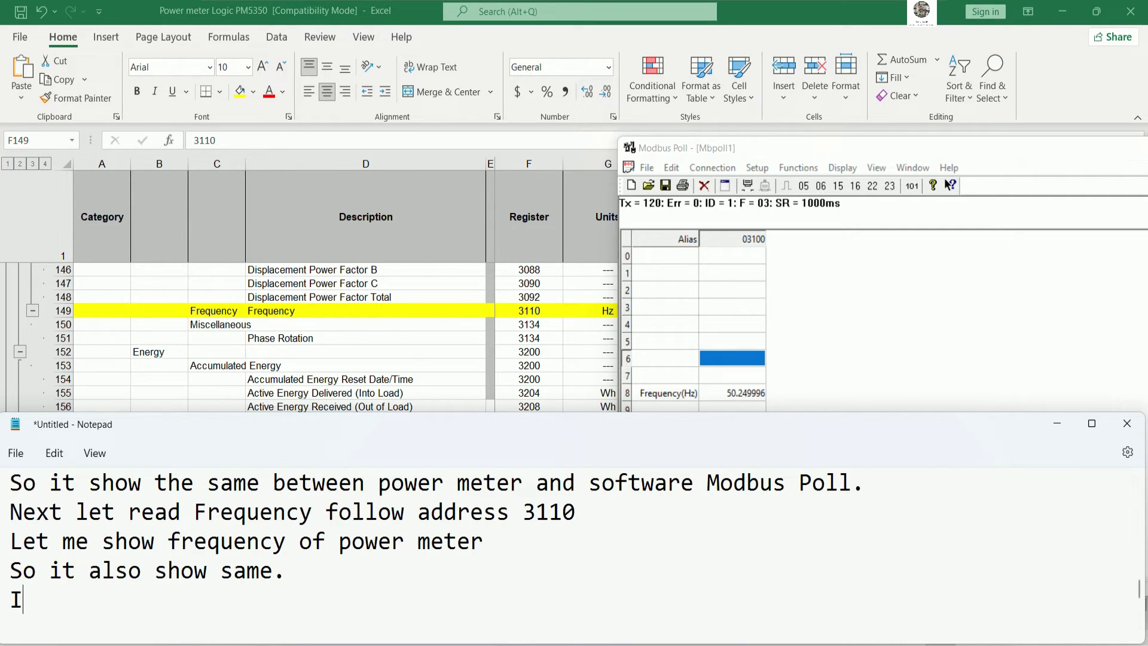
pyautogui.write(' hope e')
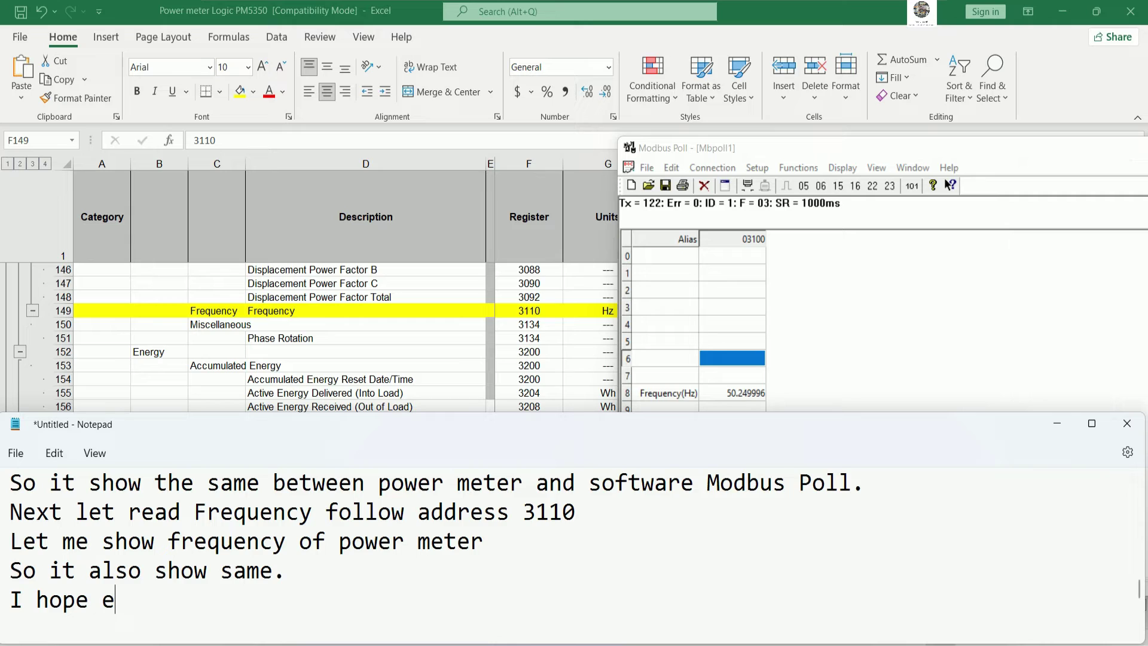
pyautogui.write('veryone ')
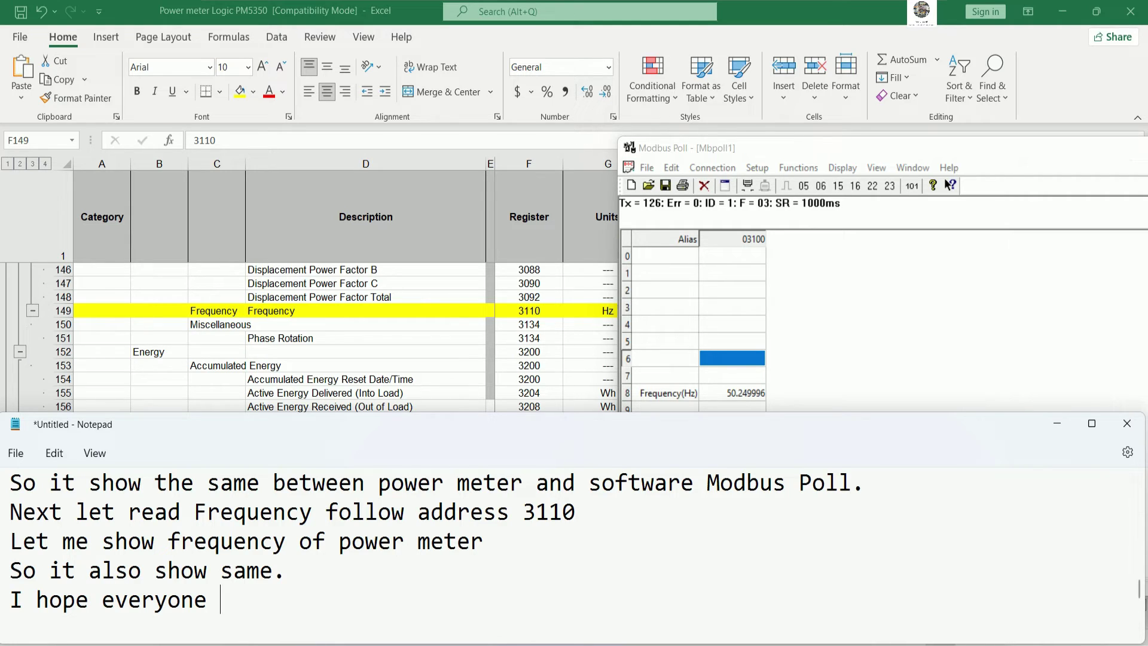
pyautogui.write('will u')
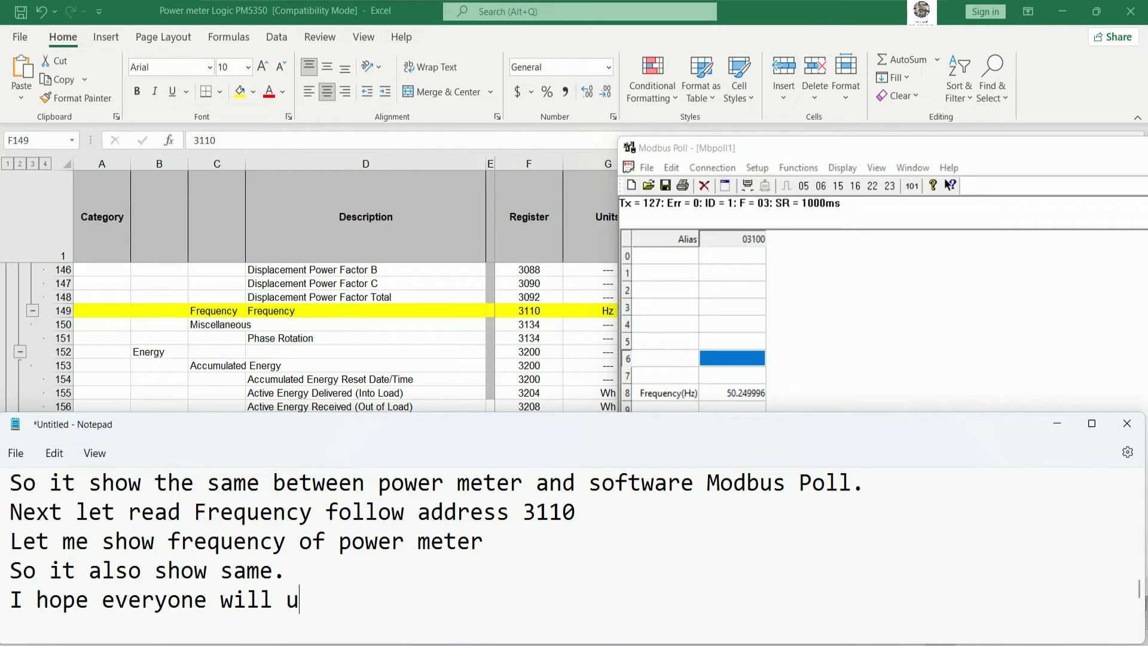
pyautogui.write('ndersta')
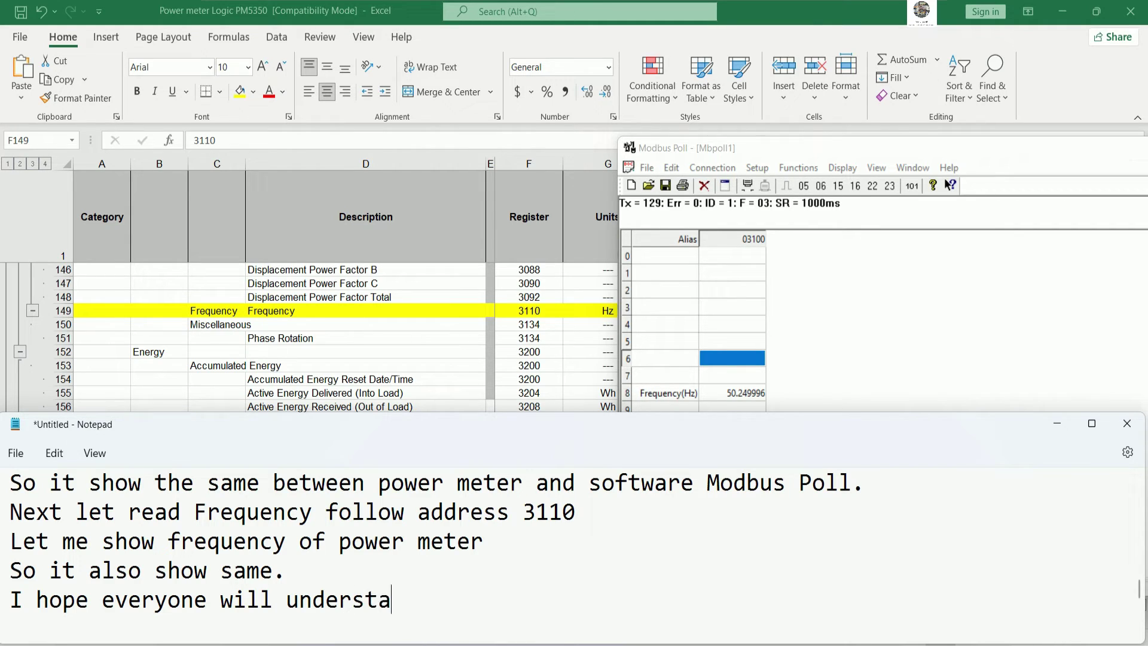
pyautogui.write('nd about thi s')
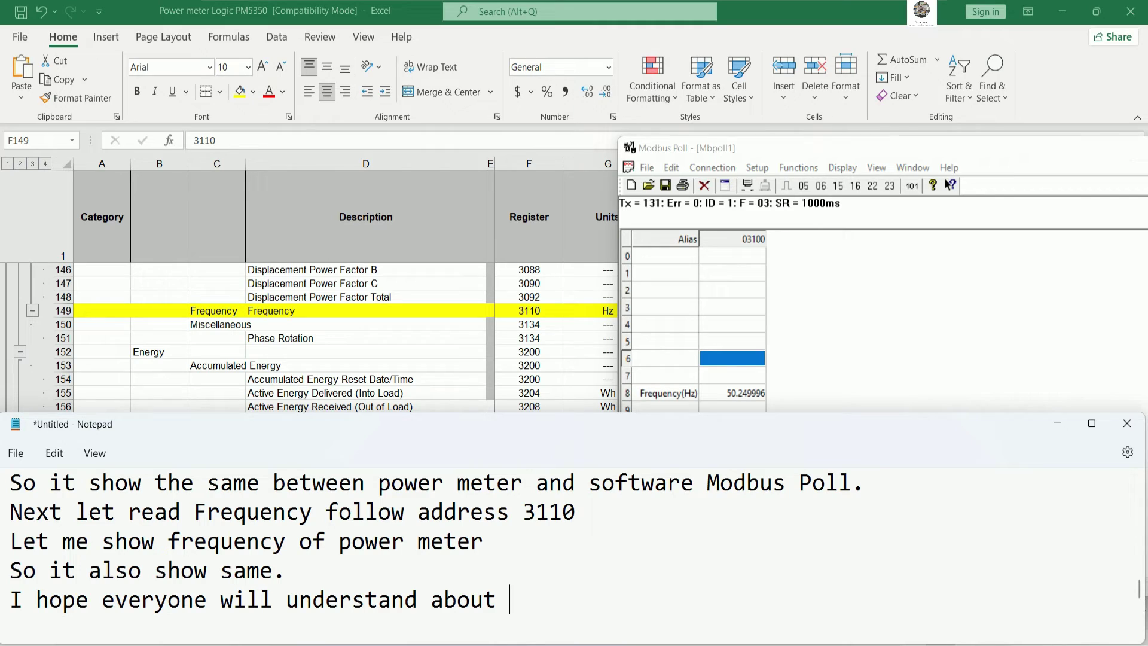
pyautogui.press('BackSpace')
pyautogui.press('BackSpace')
pyautogui.write('s concept ')
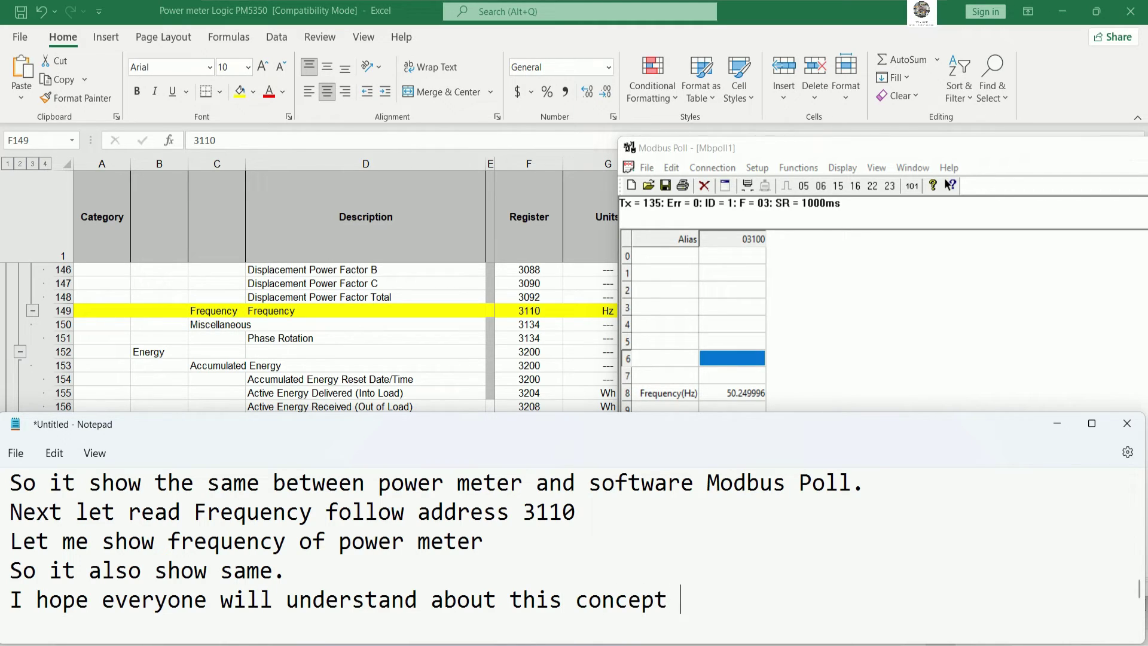
# Complete the sentence with "and can read some data from power meter by using software modbus poll." and start a new line
pyautogui.write('and can')
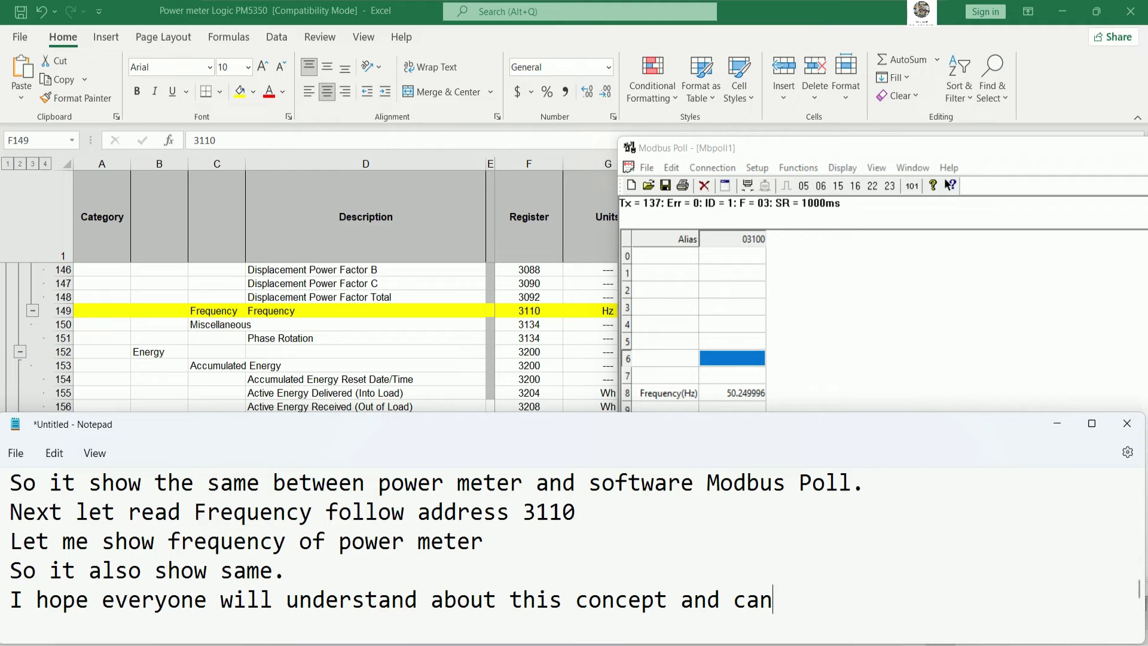
pyautogui.write(' read som')
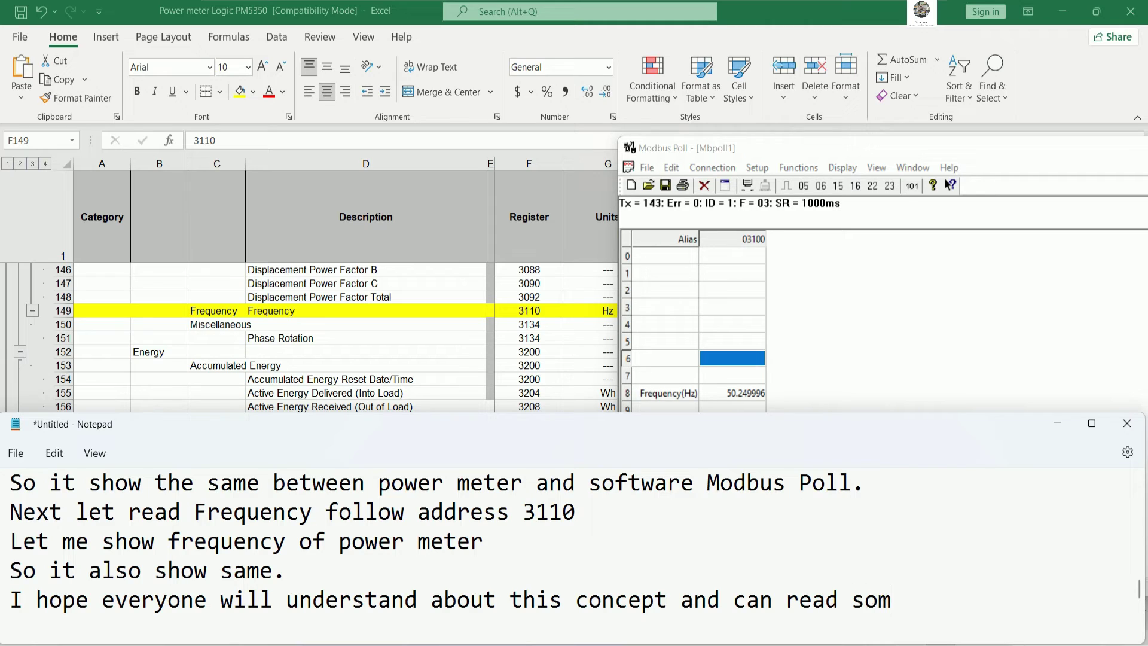
pyautogui.write('e data from power')
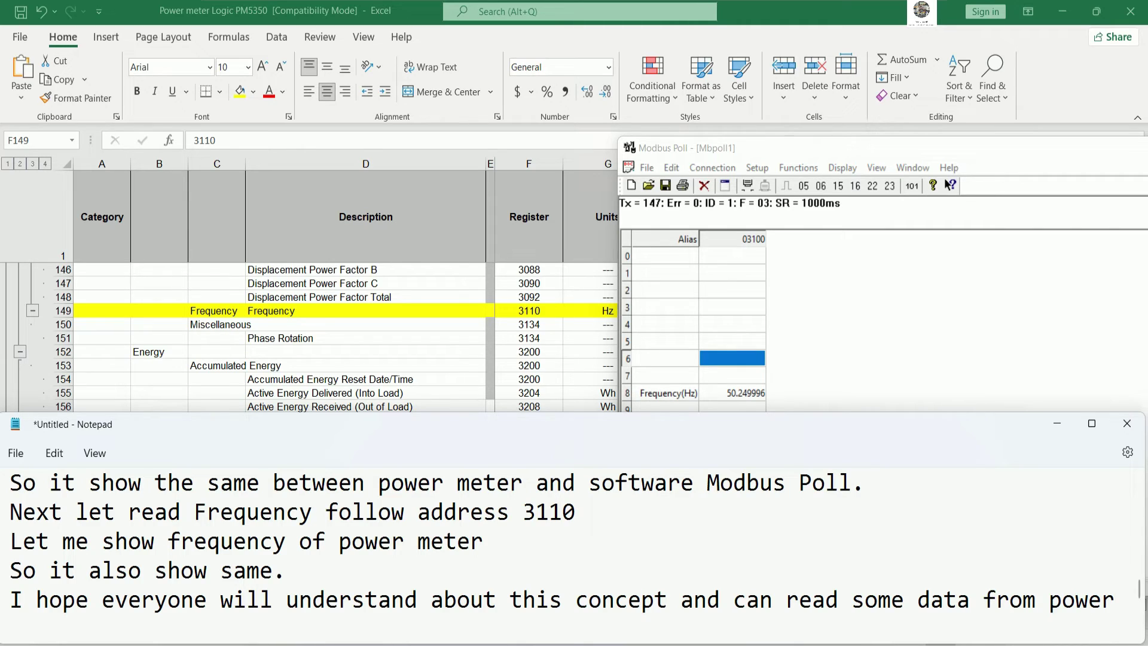
pyautogui.write(' meter by sui')
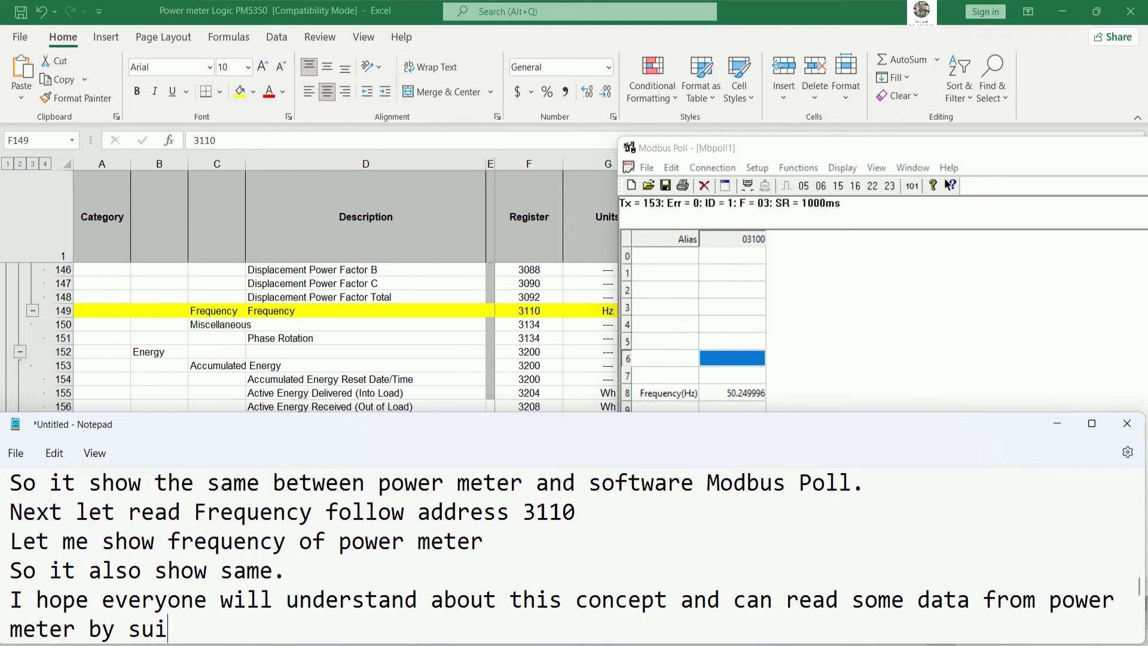
pyautogui.press('BackSpace')
pyautogui.press('BackSpace')
pyautogui.press('BackSpace')
pyautogui.write('using softw')
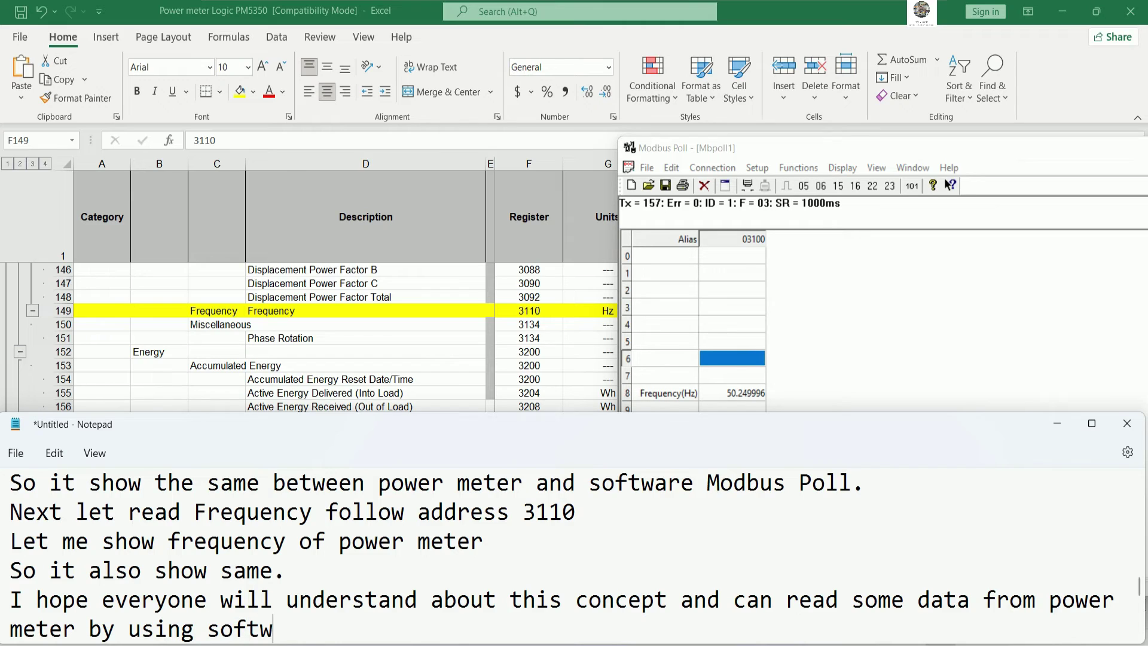
pyautogui.write('are mod')
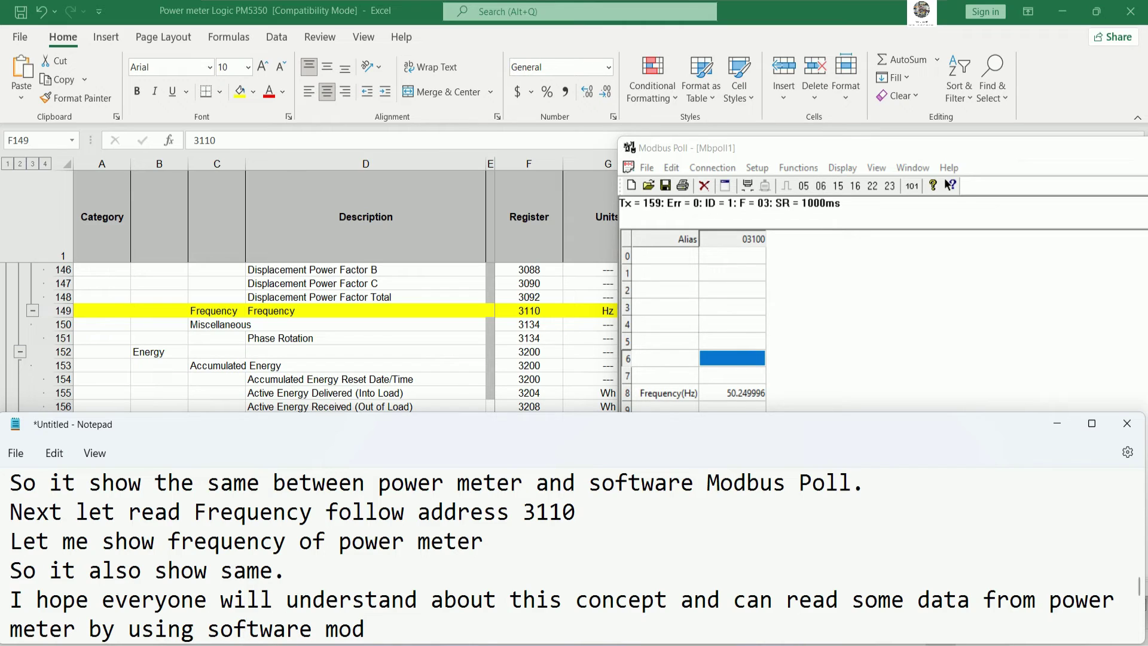
pyautogui.write('bus poo')
pyautogui.press('BackSpace')
pyautogui.write('ll.')
pyautogui.press('Return')
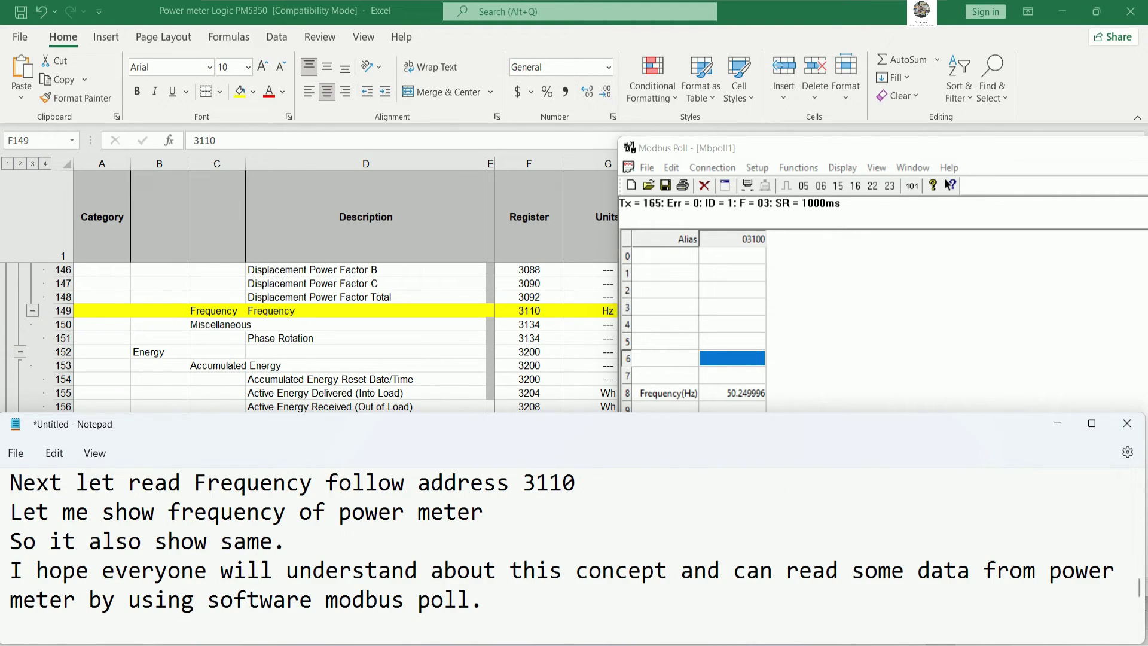
# Add the closing line "Thanks you so much for watching my video." to the notes
pyautogui.write('Thanks you')
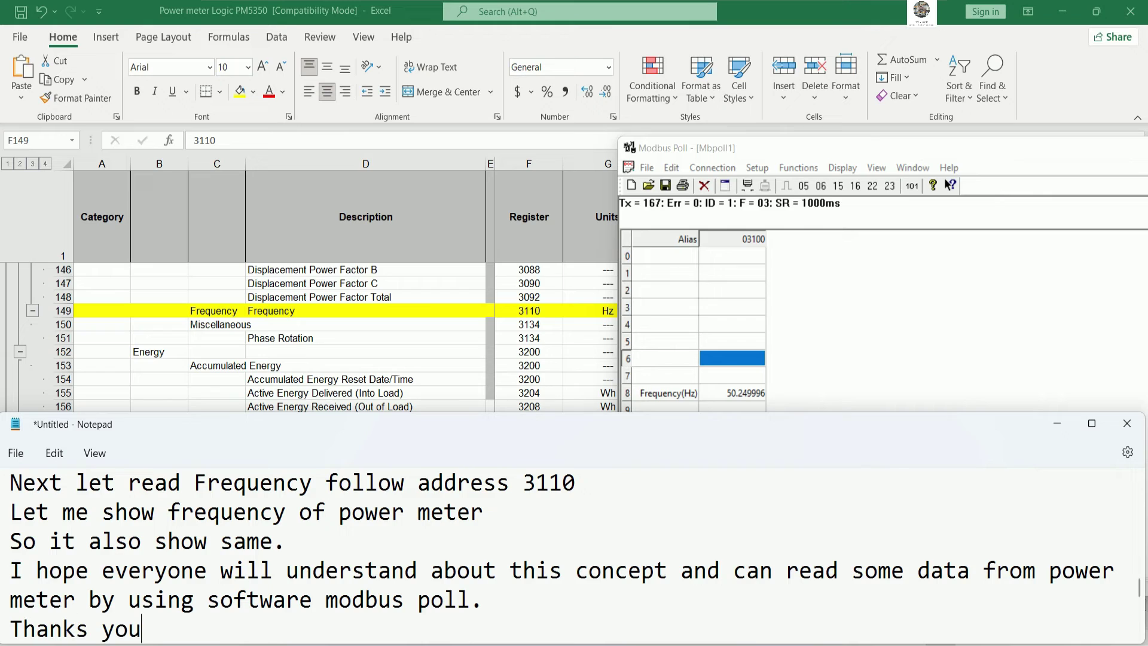
pyautogui.write(' so much ')
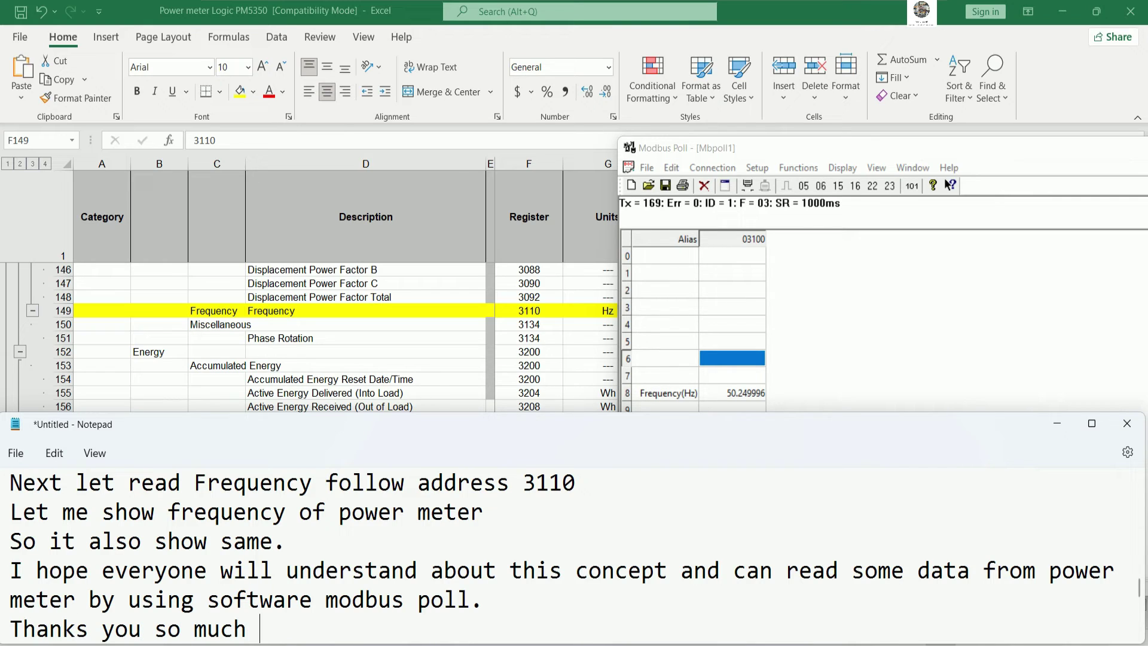
pyautogui.write('for wat')
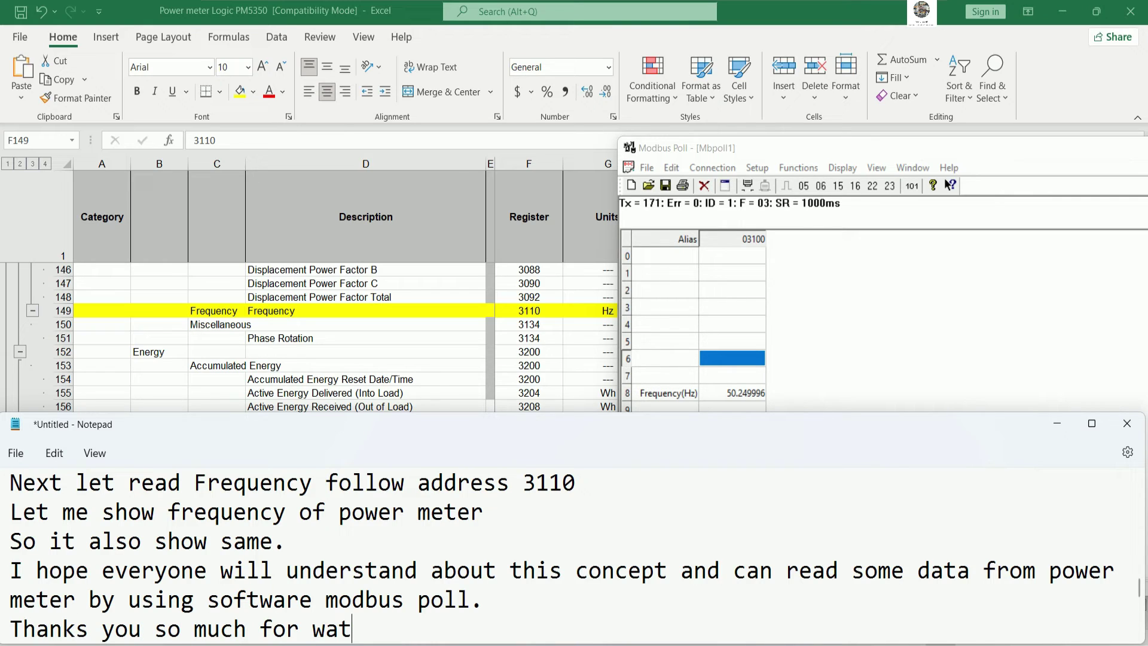
pyautogui.write('ching my video')
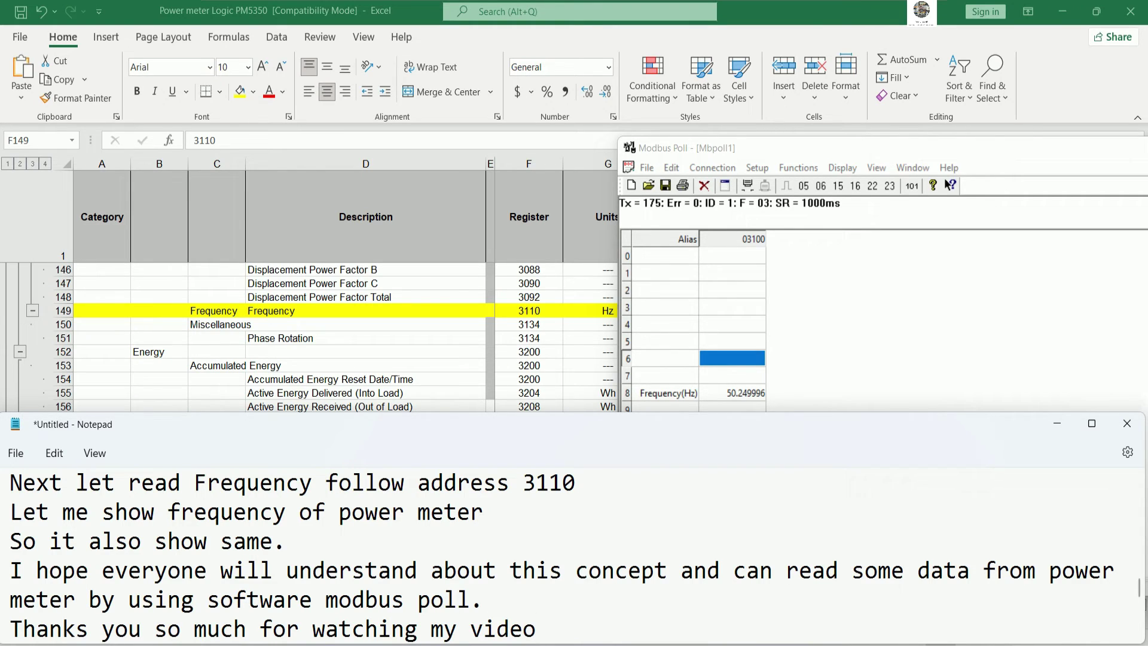
pyautogui.write('.')
pyautogui.press('Return')
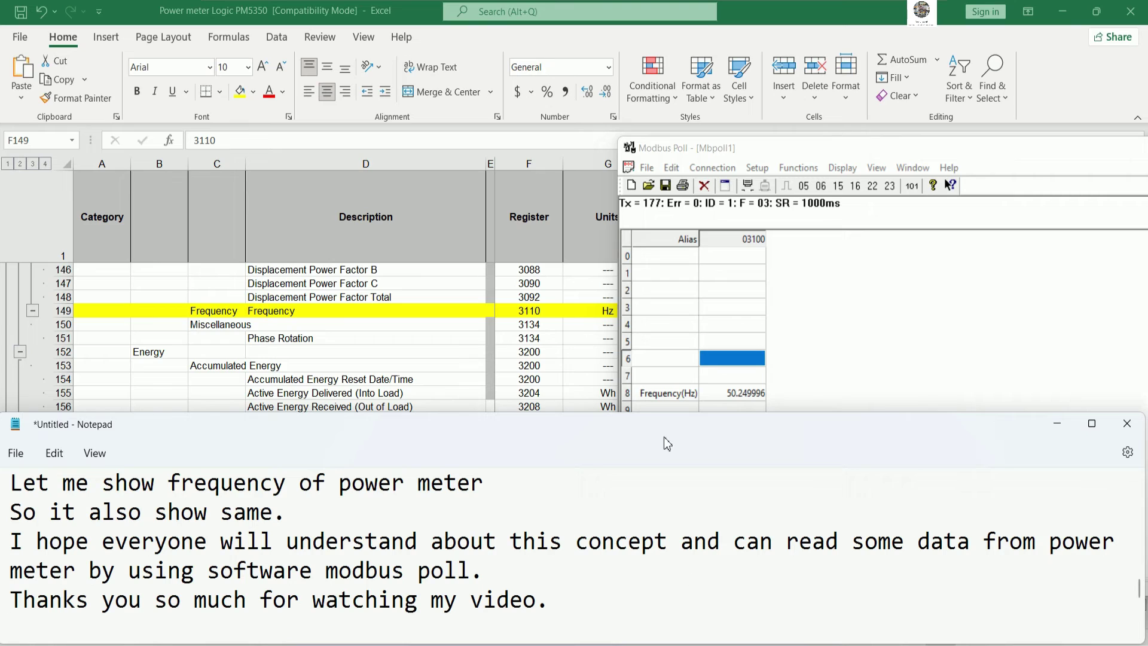
# Switch to Modbus Poll and set the read/write definition to address 50018 with a quantity of 12
pyautogui.click(858, 255)
pyautogui.click(756, 169)
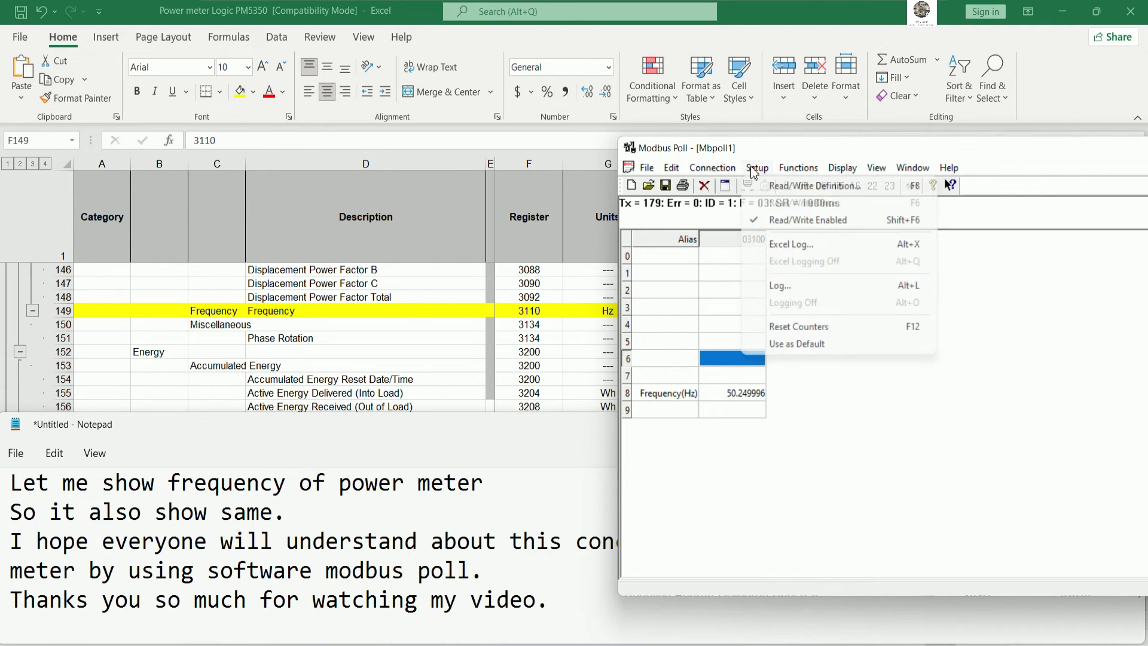
pyautogui.click(795, 184)
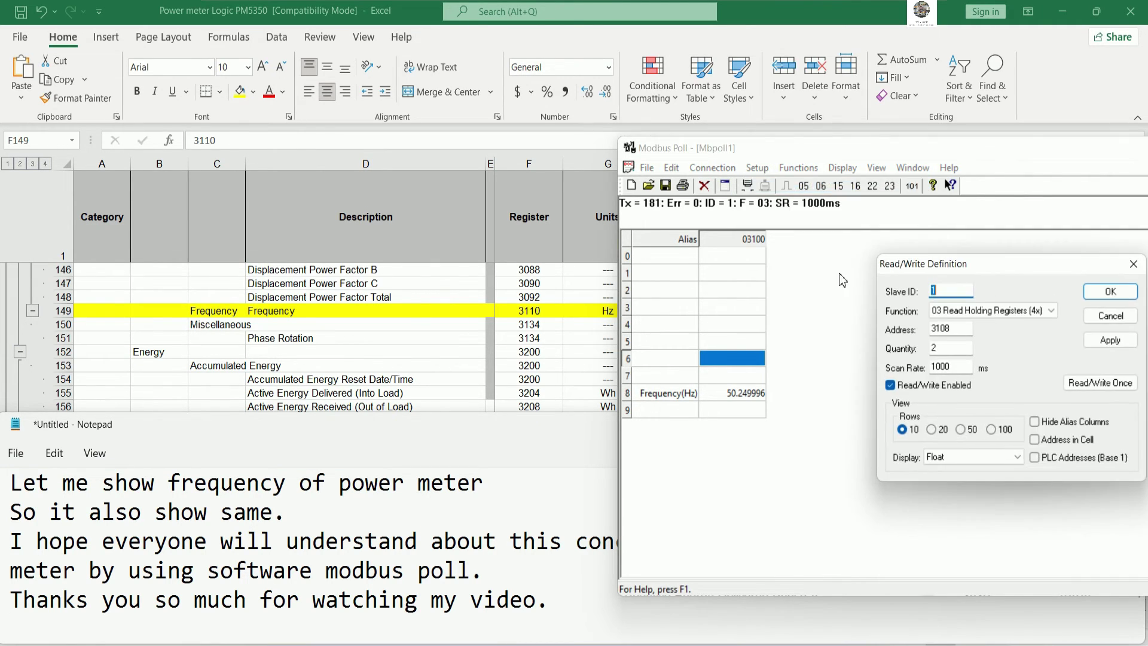
pyautogui.doubleClick(941, 329)
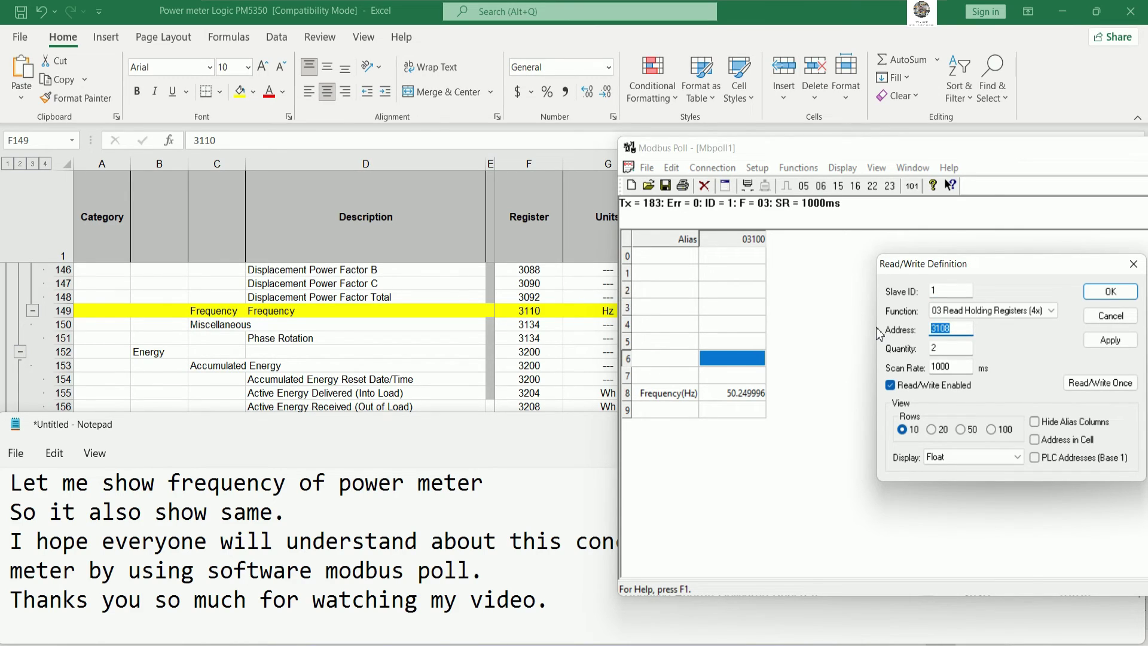
pyautogui.write('50')
pyautogui.write('022')
pyautogui.press('BackSpace')
pyautogui.press('BackSpace')
pyautogui.write('1')
pyautogui.doubleClick(959, 350)
pyautogui.write('12')
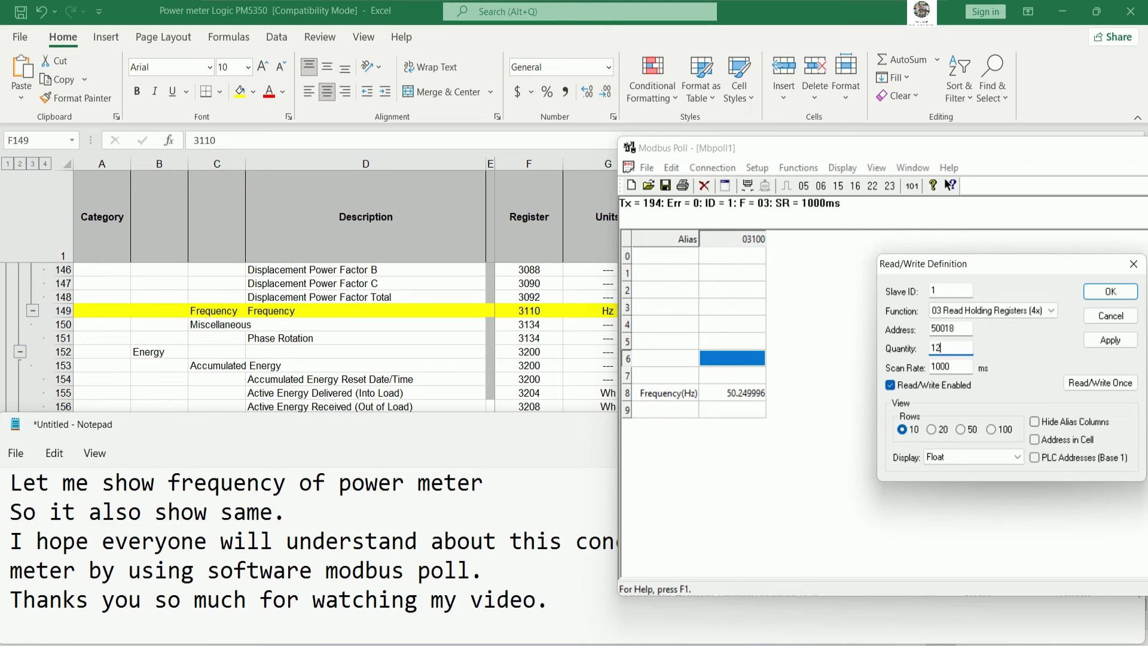
pyautogui.click(1107, 292)
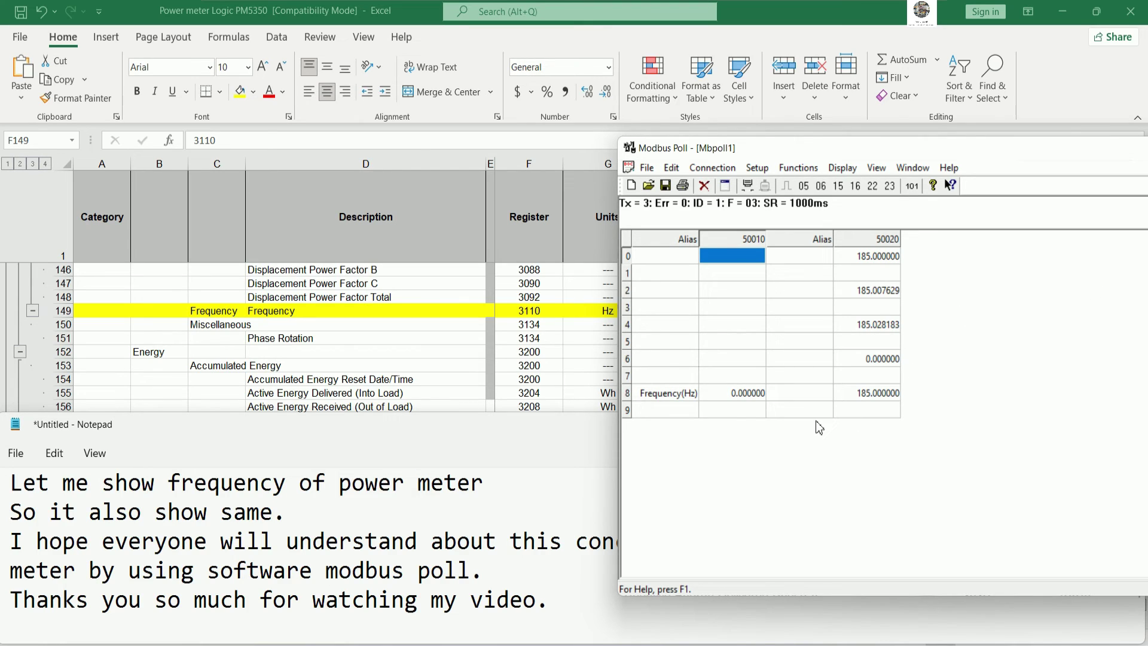
# Return to the Notepad notes and add a line starting "Please like, share and subscribe my"
pyautogui.click(558, 545)
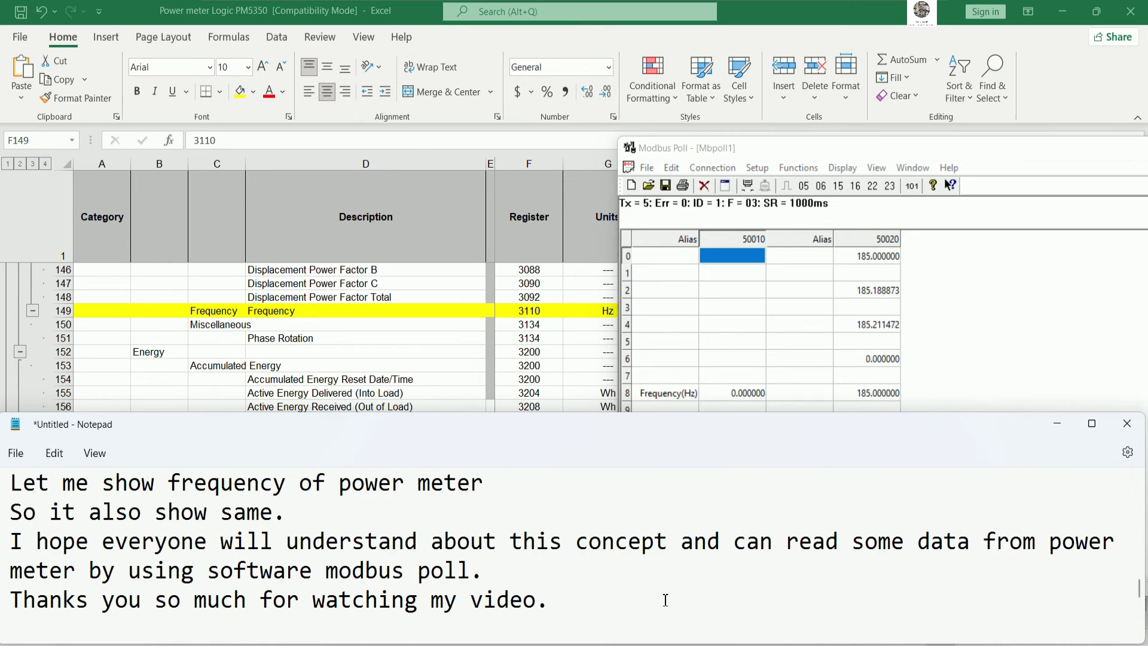
pyautogui.click(633, 599)
pyautogui.press('Return')
pyautogui.write('Please like')
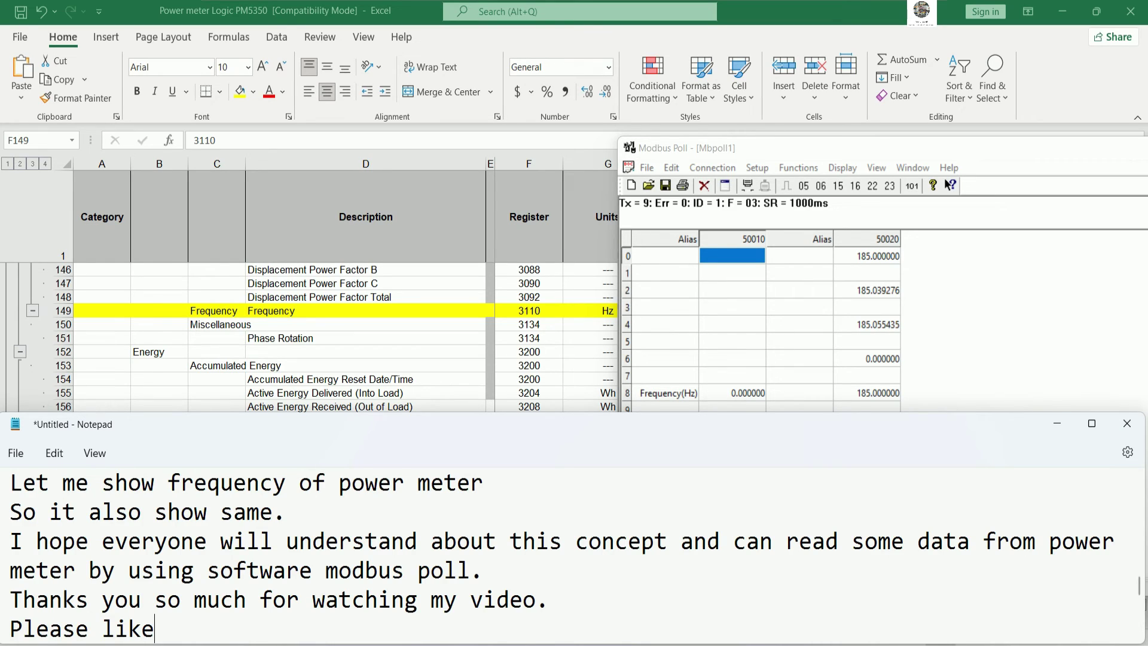
pyautogui.write(', shar')
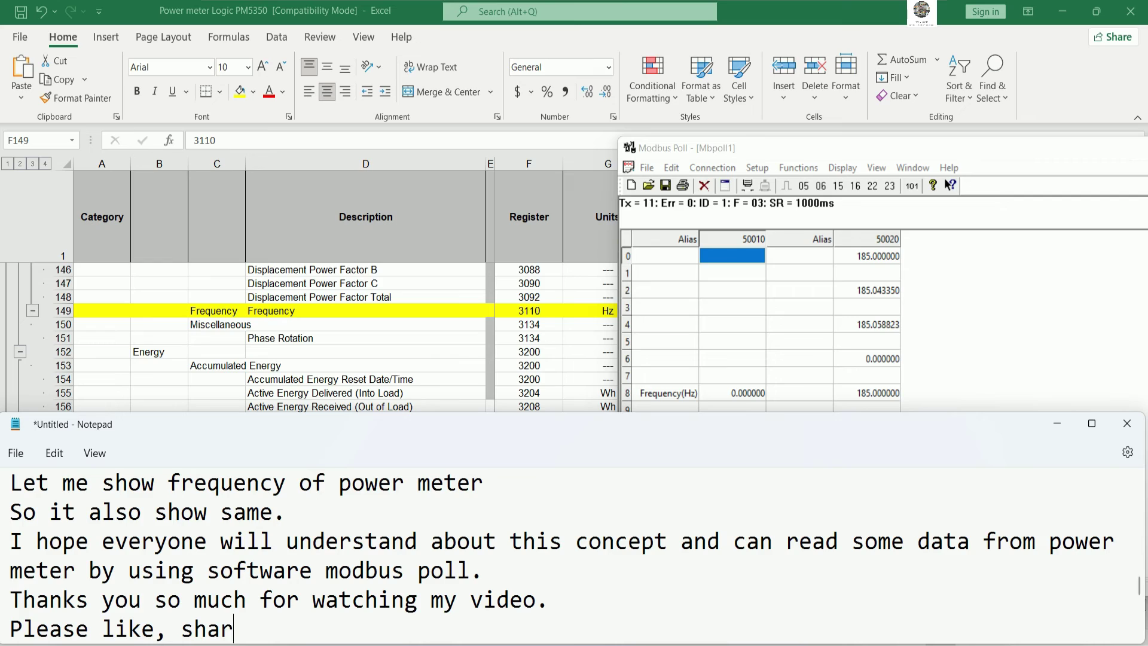
pyautogui.write('e and')
pyautogui.write('bscru')
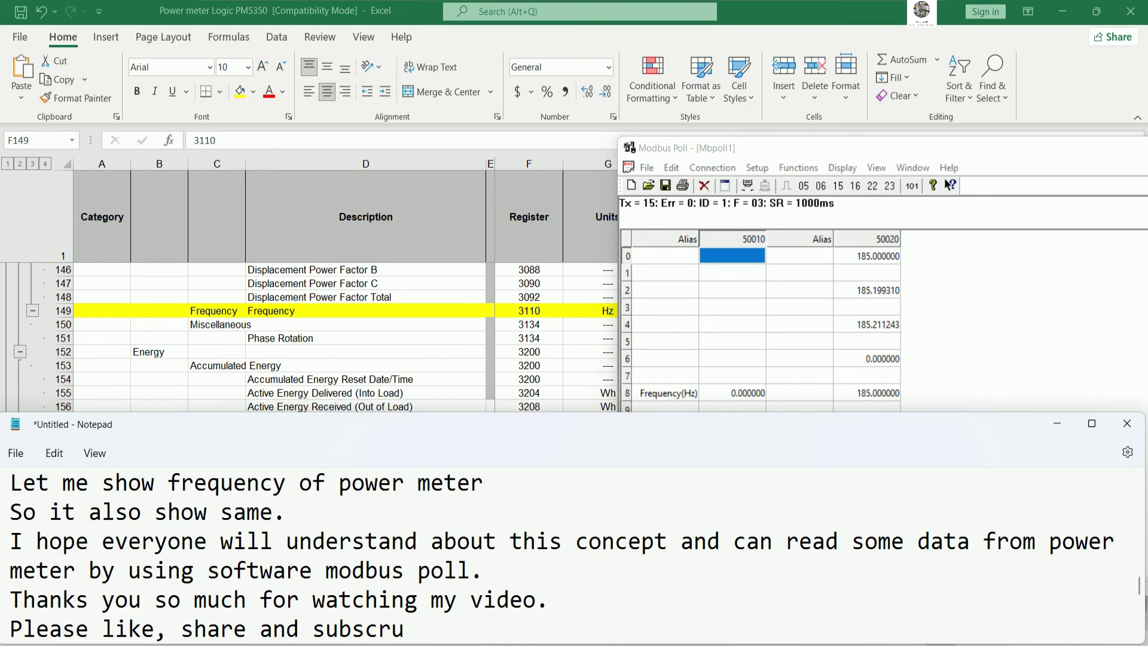
pyautogui.press('BackSpace')
pyautogui.write('be')
pyautogui.press('BackSpace')
pyautogui.press('BackSpace')
pyautogui.write('ibe my')
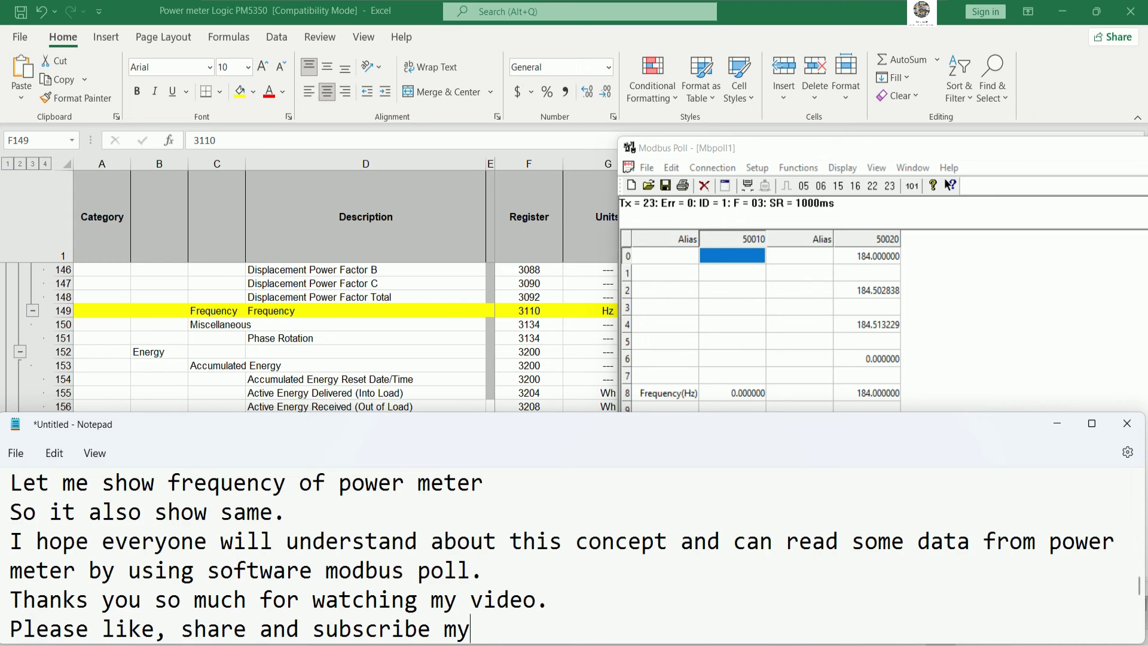
# Continue the line with "channel to get more new videos that I will create step by step"
pyautogui.write(' channet')
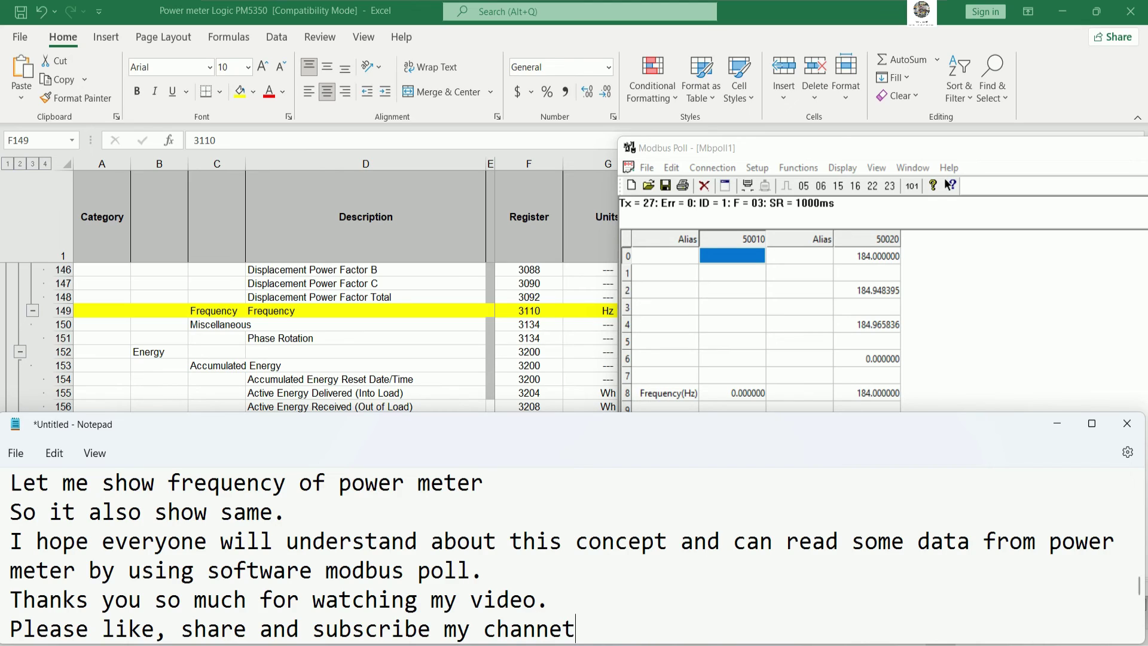
pyautogui.press('BackSpace')
pyautogui.write('l to get mor')
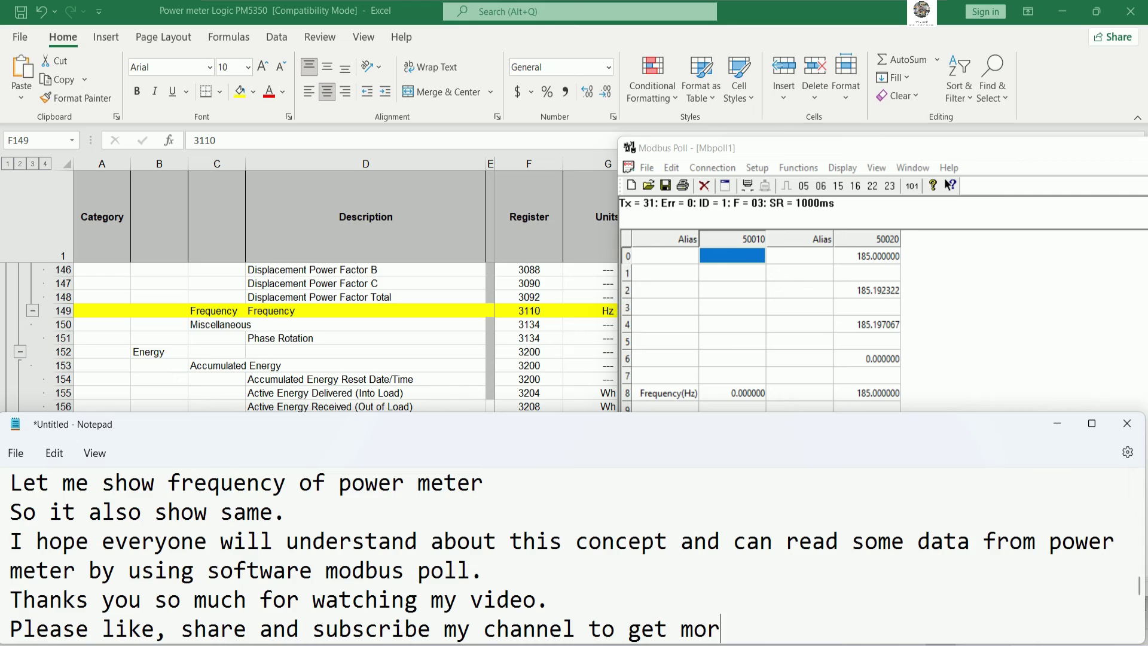
pyautogui.write('e new vide')
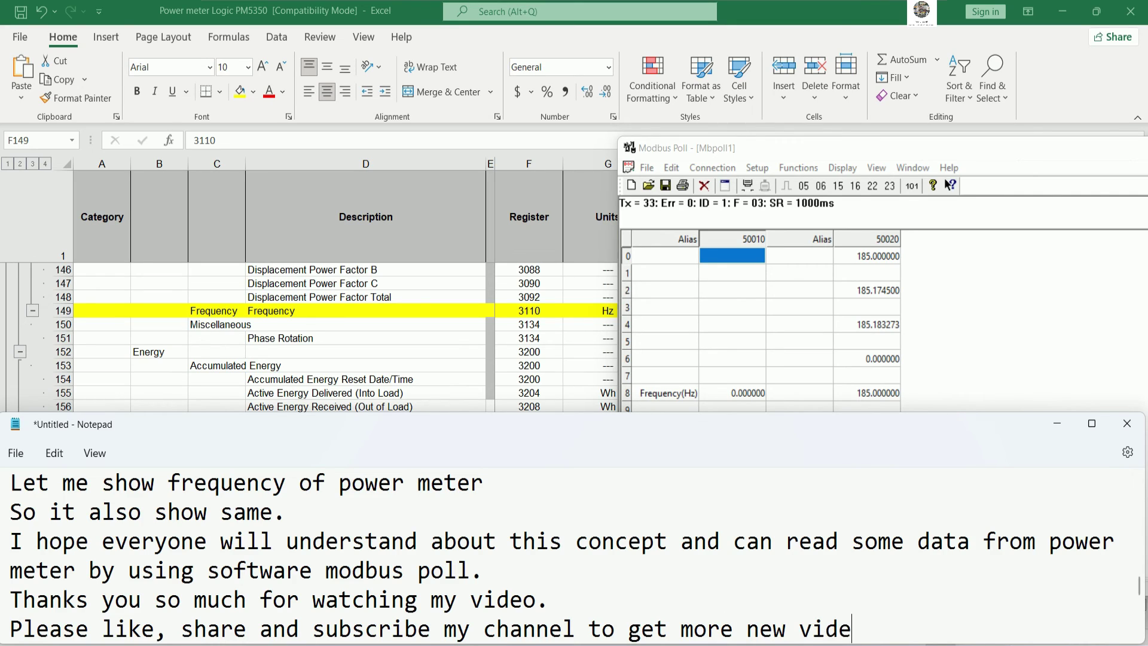
pyautogui.write('os that I wil')
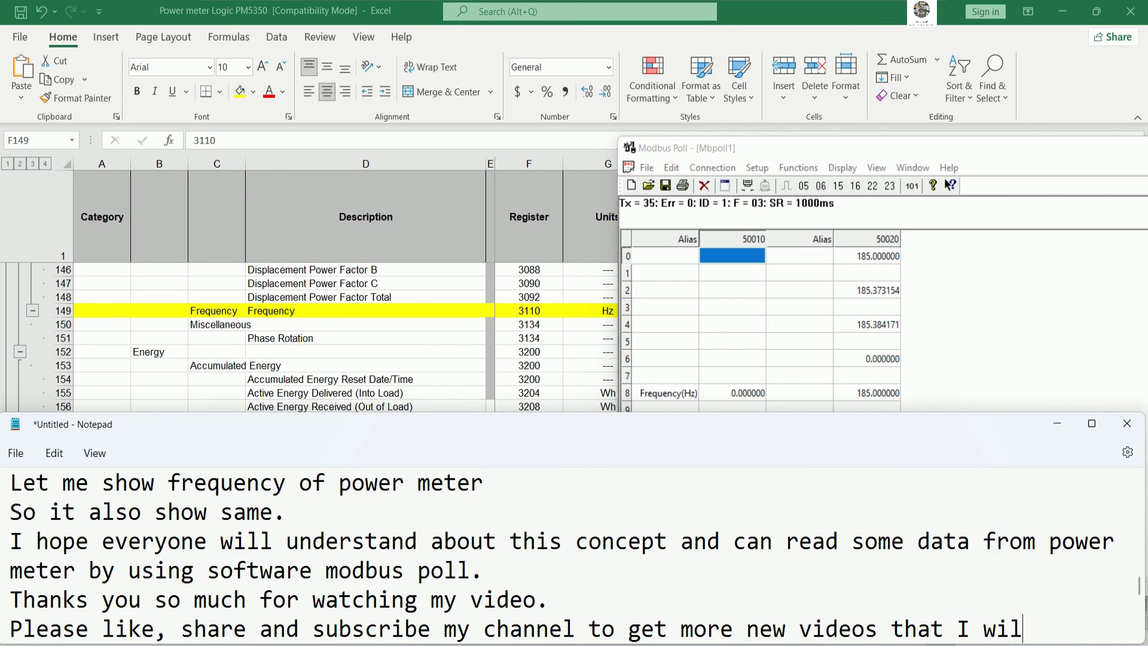
pyautogui.write('l create st')
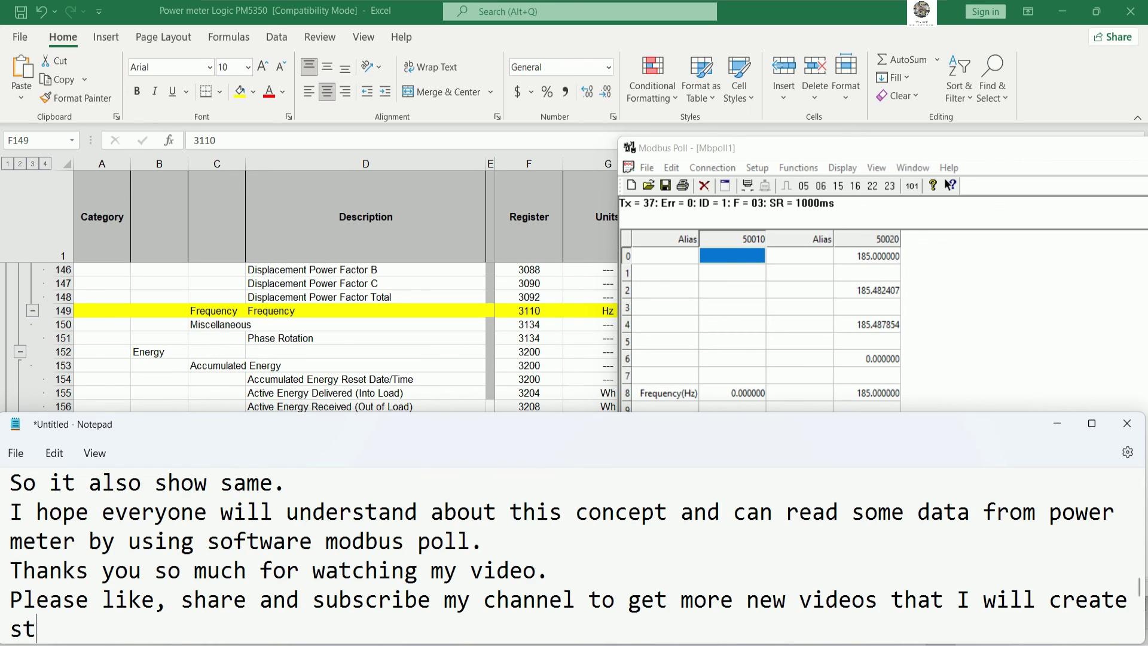
pyautogui.write('ep by step')
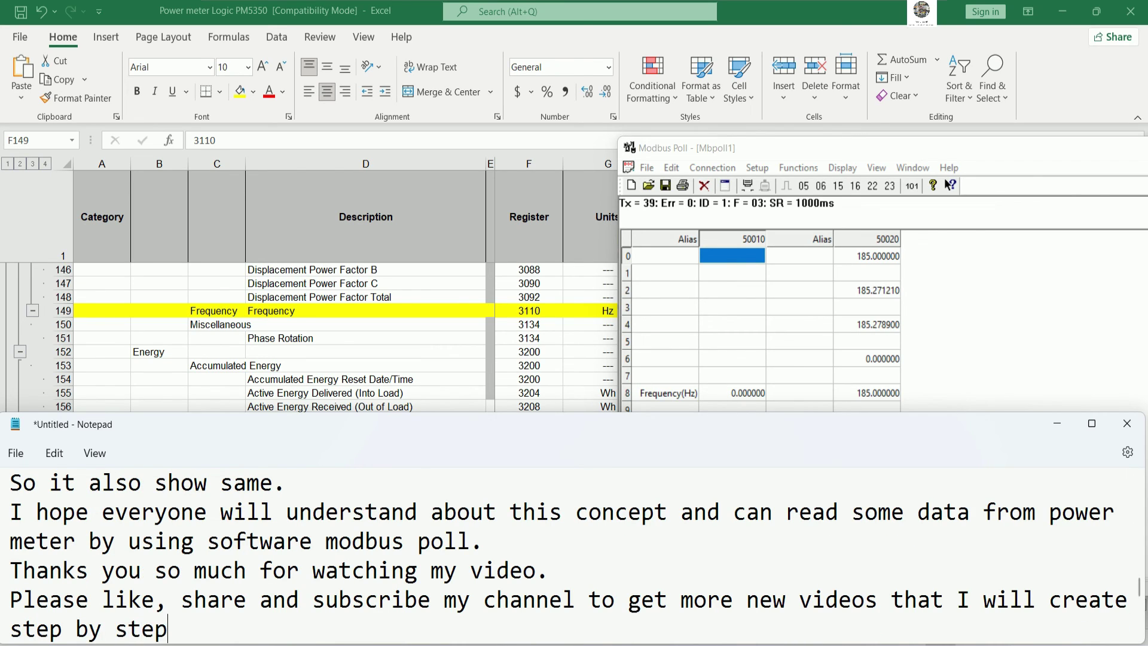
# End the subscribe line with "...." and add the line "Good luck for everyone and see you next videos......"
pyautogui.write('....')
pyautogui.press('Return')
pyautogui.write('Go')
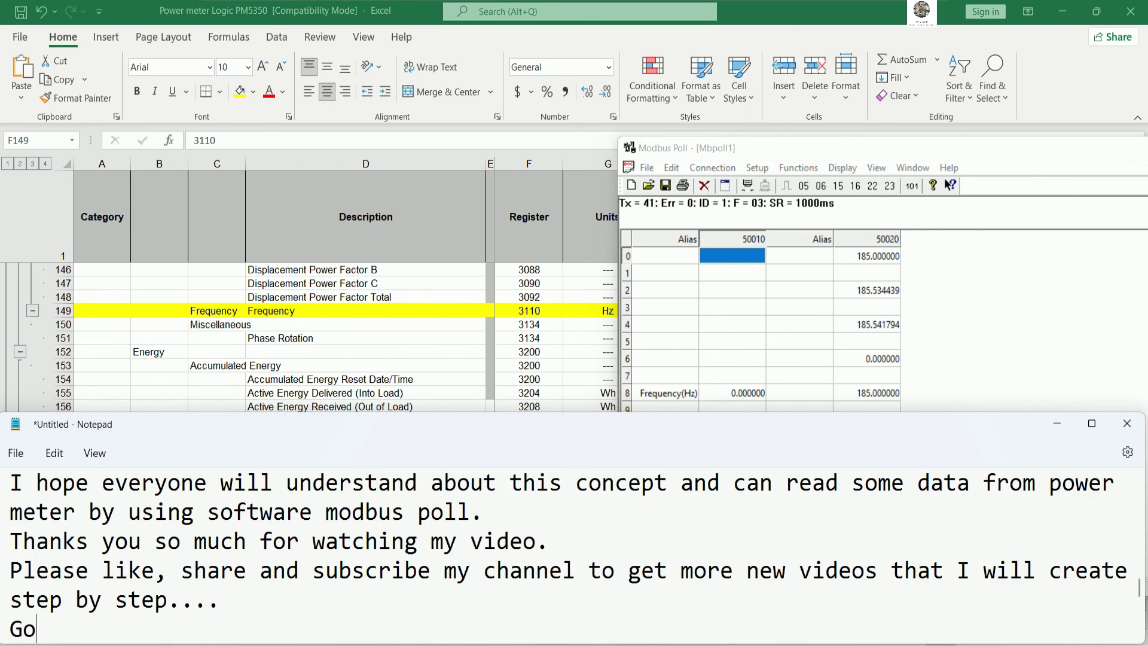
pyautogui.write('od lu')
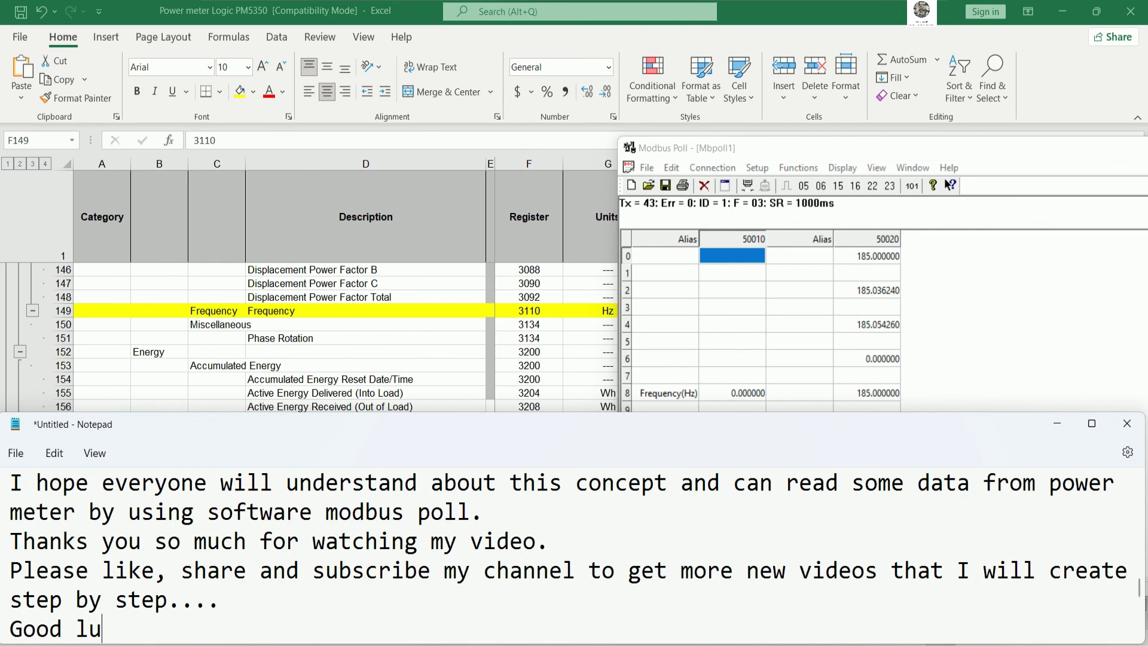
pyautogui.write('ck for ever')
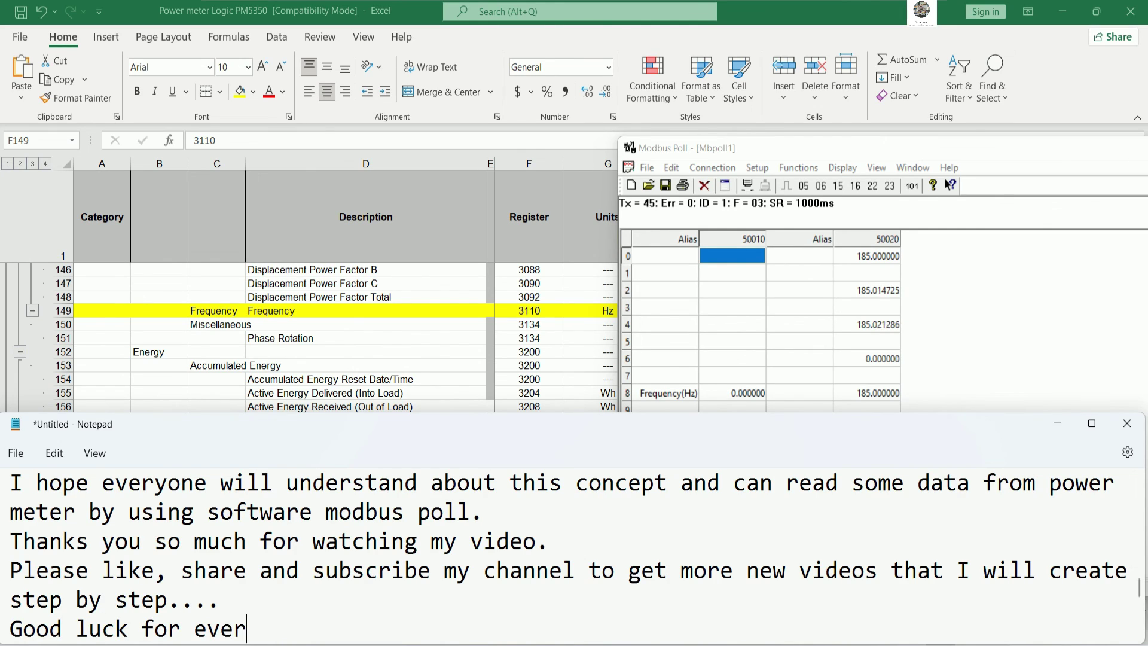
pyautogui.write('yone and se')
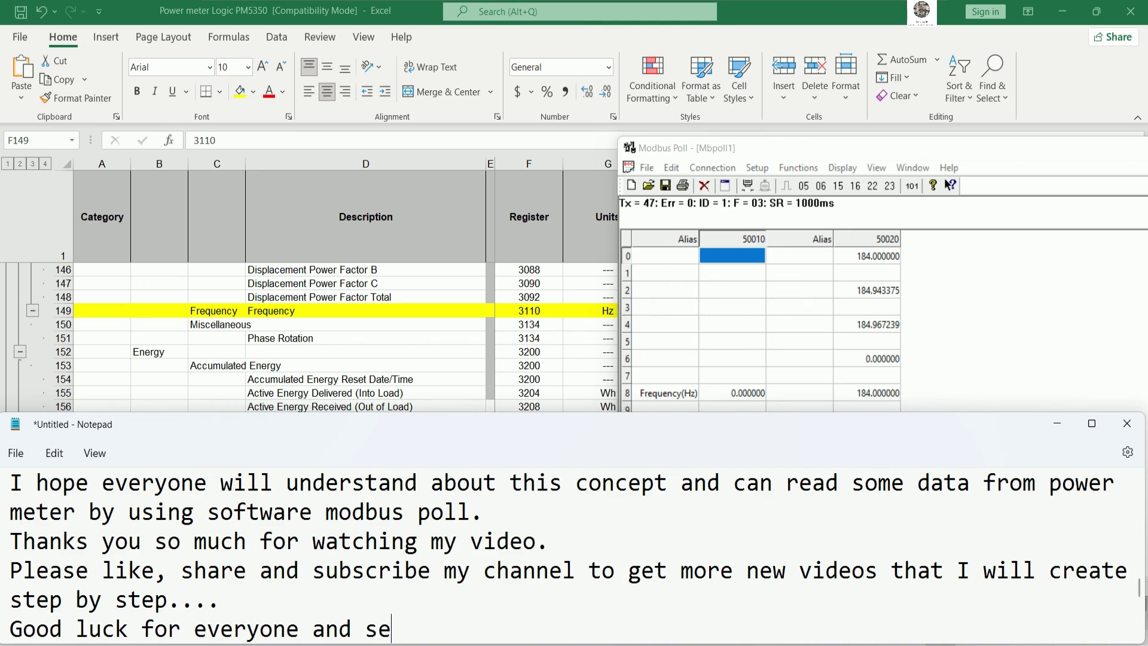
pyautogui.write('e you next ')
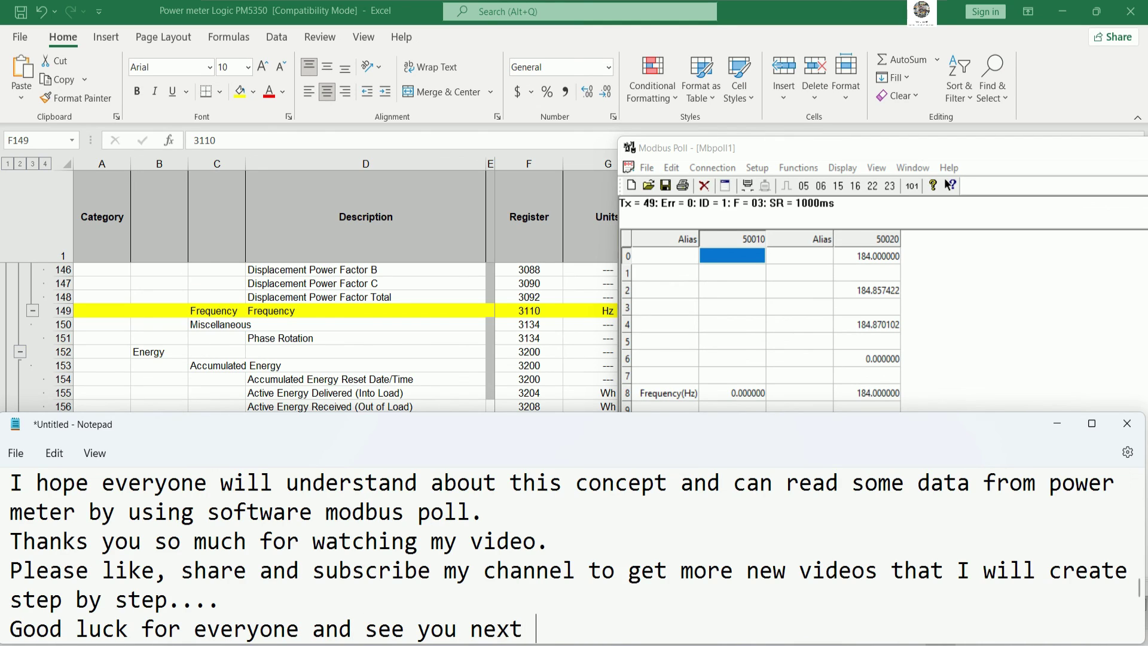
pyautogui.write('videos')
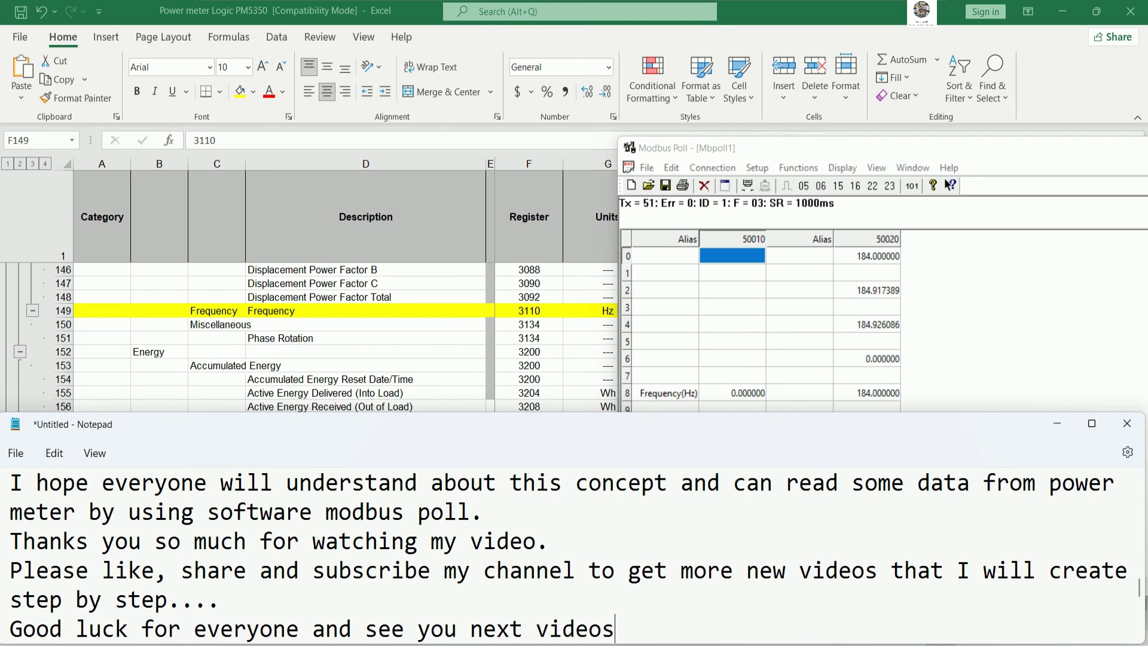
pyautogui.write('......')
# Add a final farewell line reading "Bye................. See you s" below the good luck line
pyautogui.press('Return')
pyautogui.write('G')
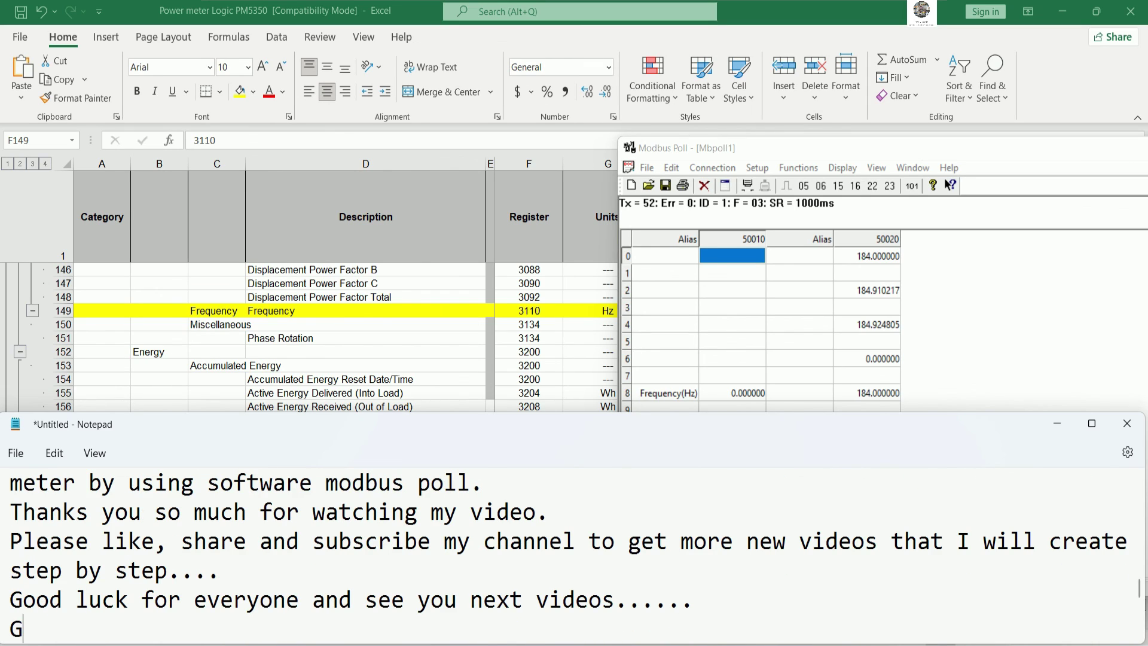
pyautogui.write('Bye')
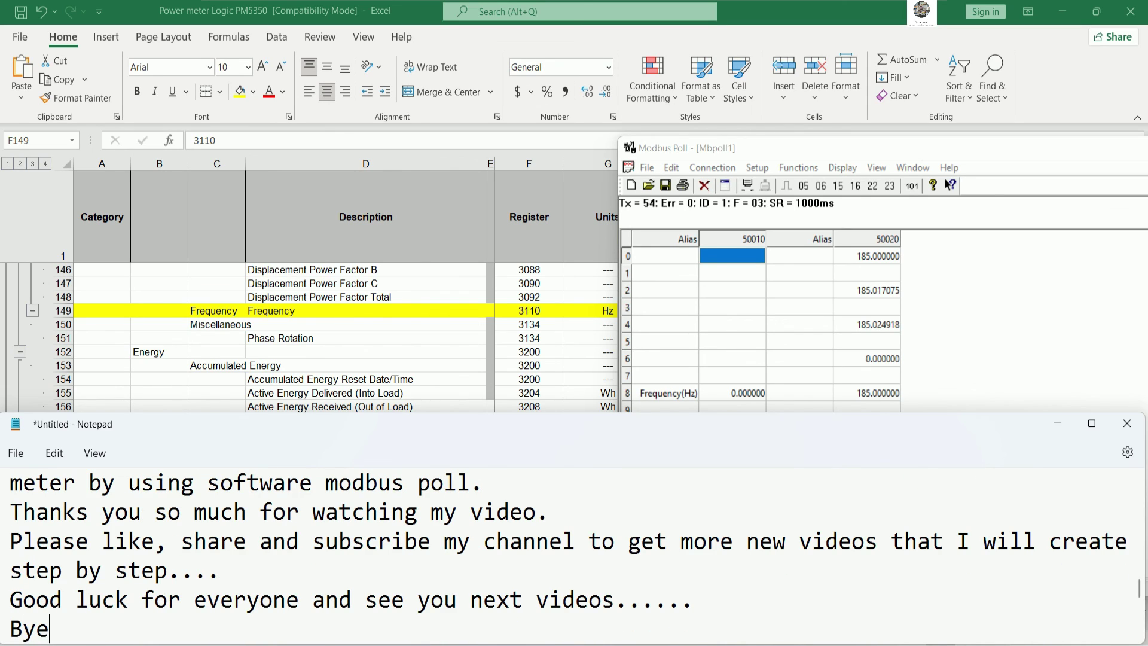
pyautogui.write('................. See')
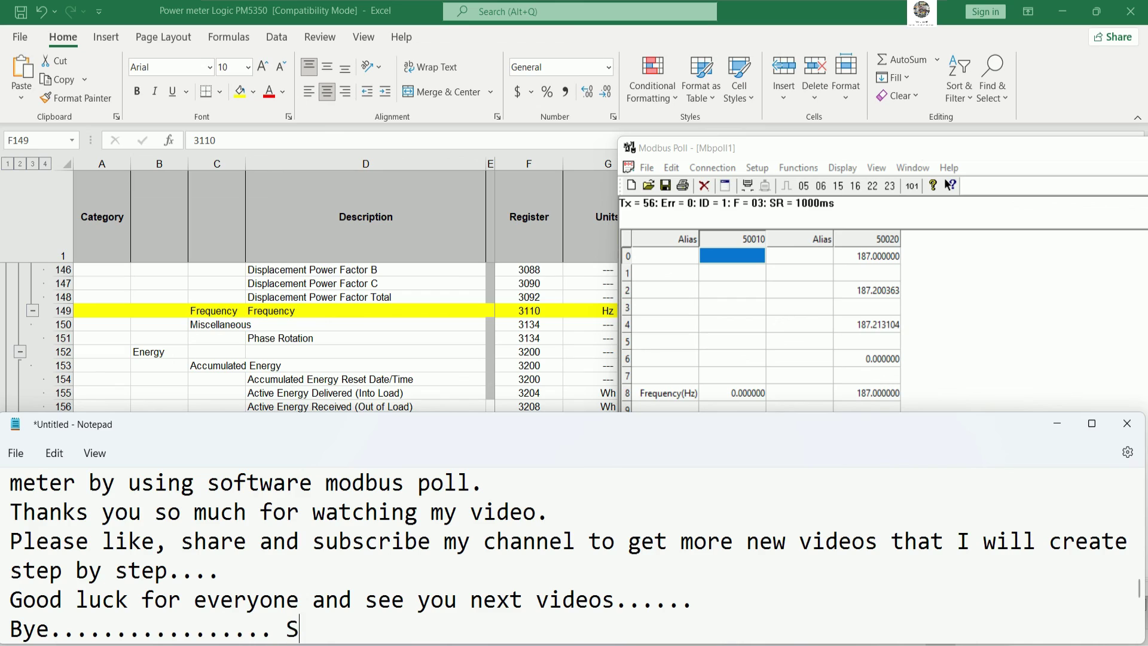
pyautogui.write(' you s')
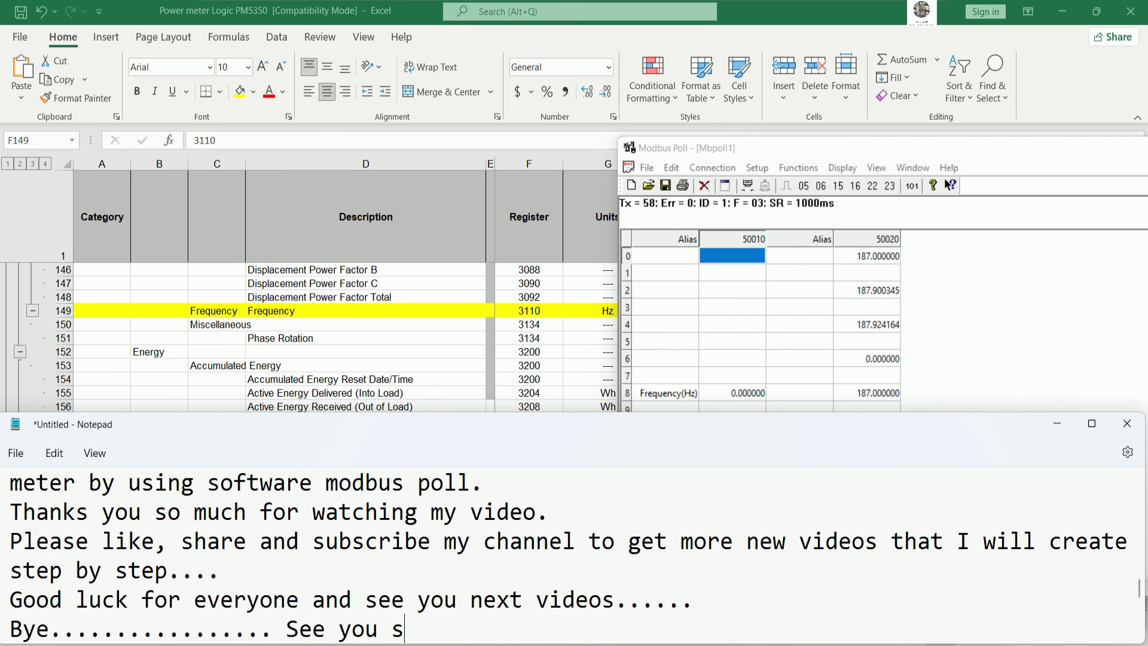